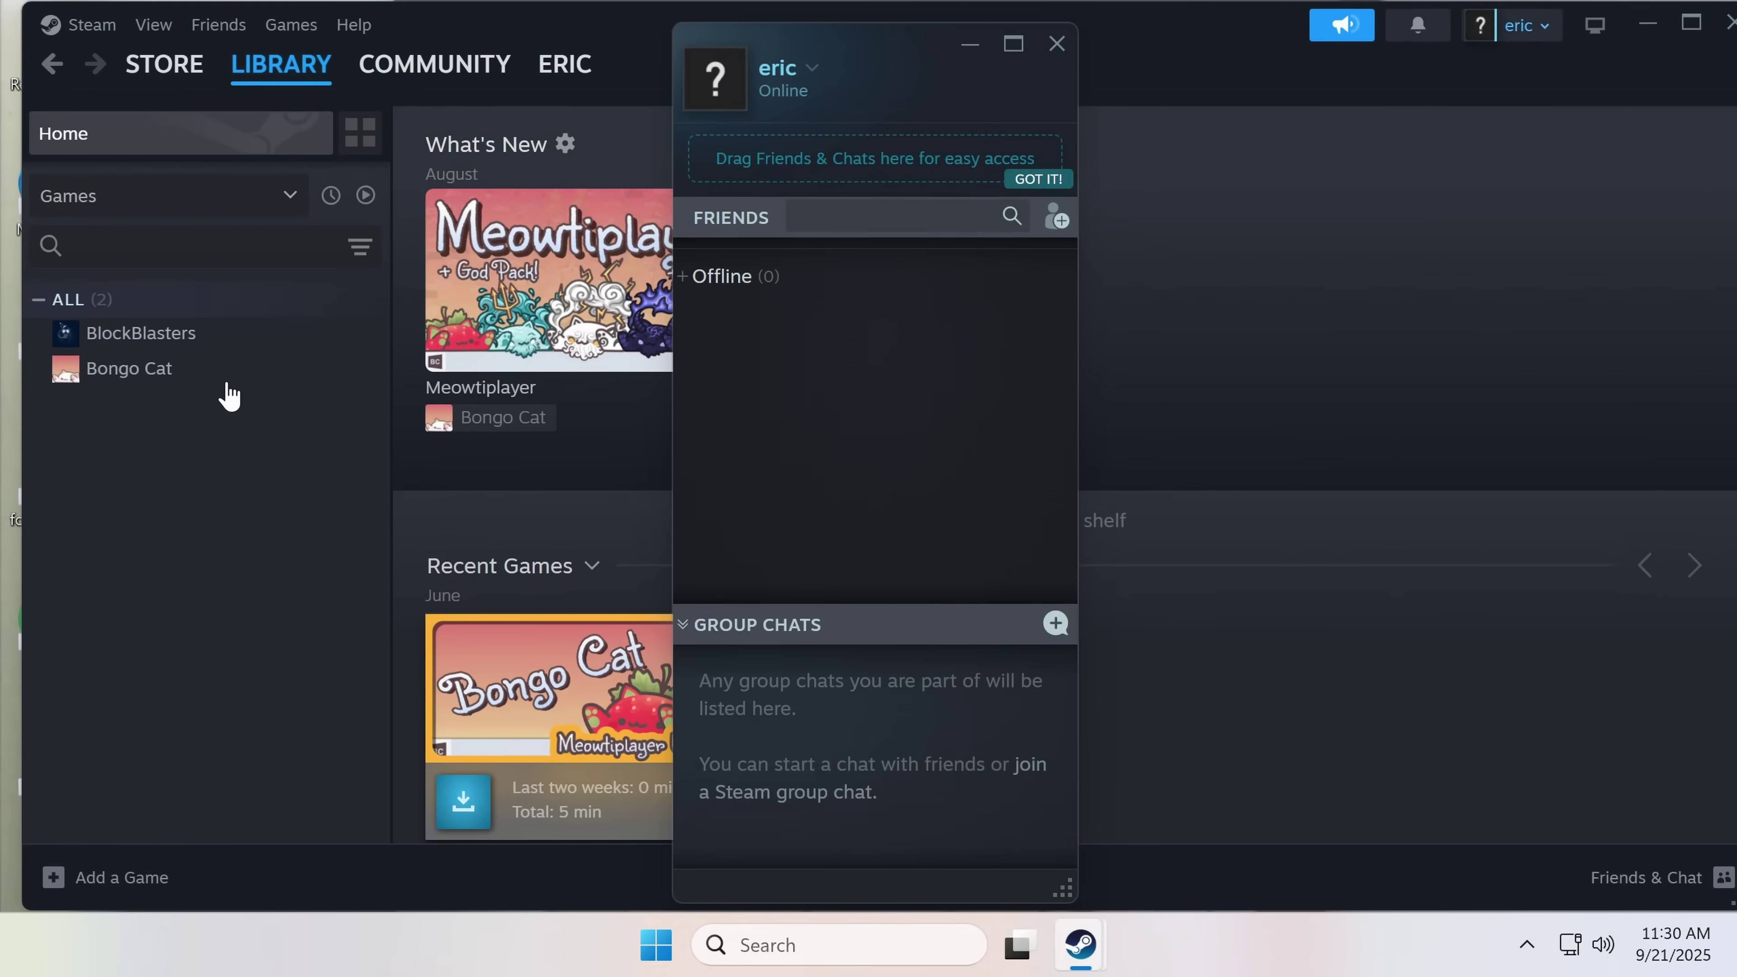
# Step: Start installing BlockBlasters from the library to Local Drive (C:) with desktop and start menu shortcuts, and close the friends list
pyautogui.click(221, 334)
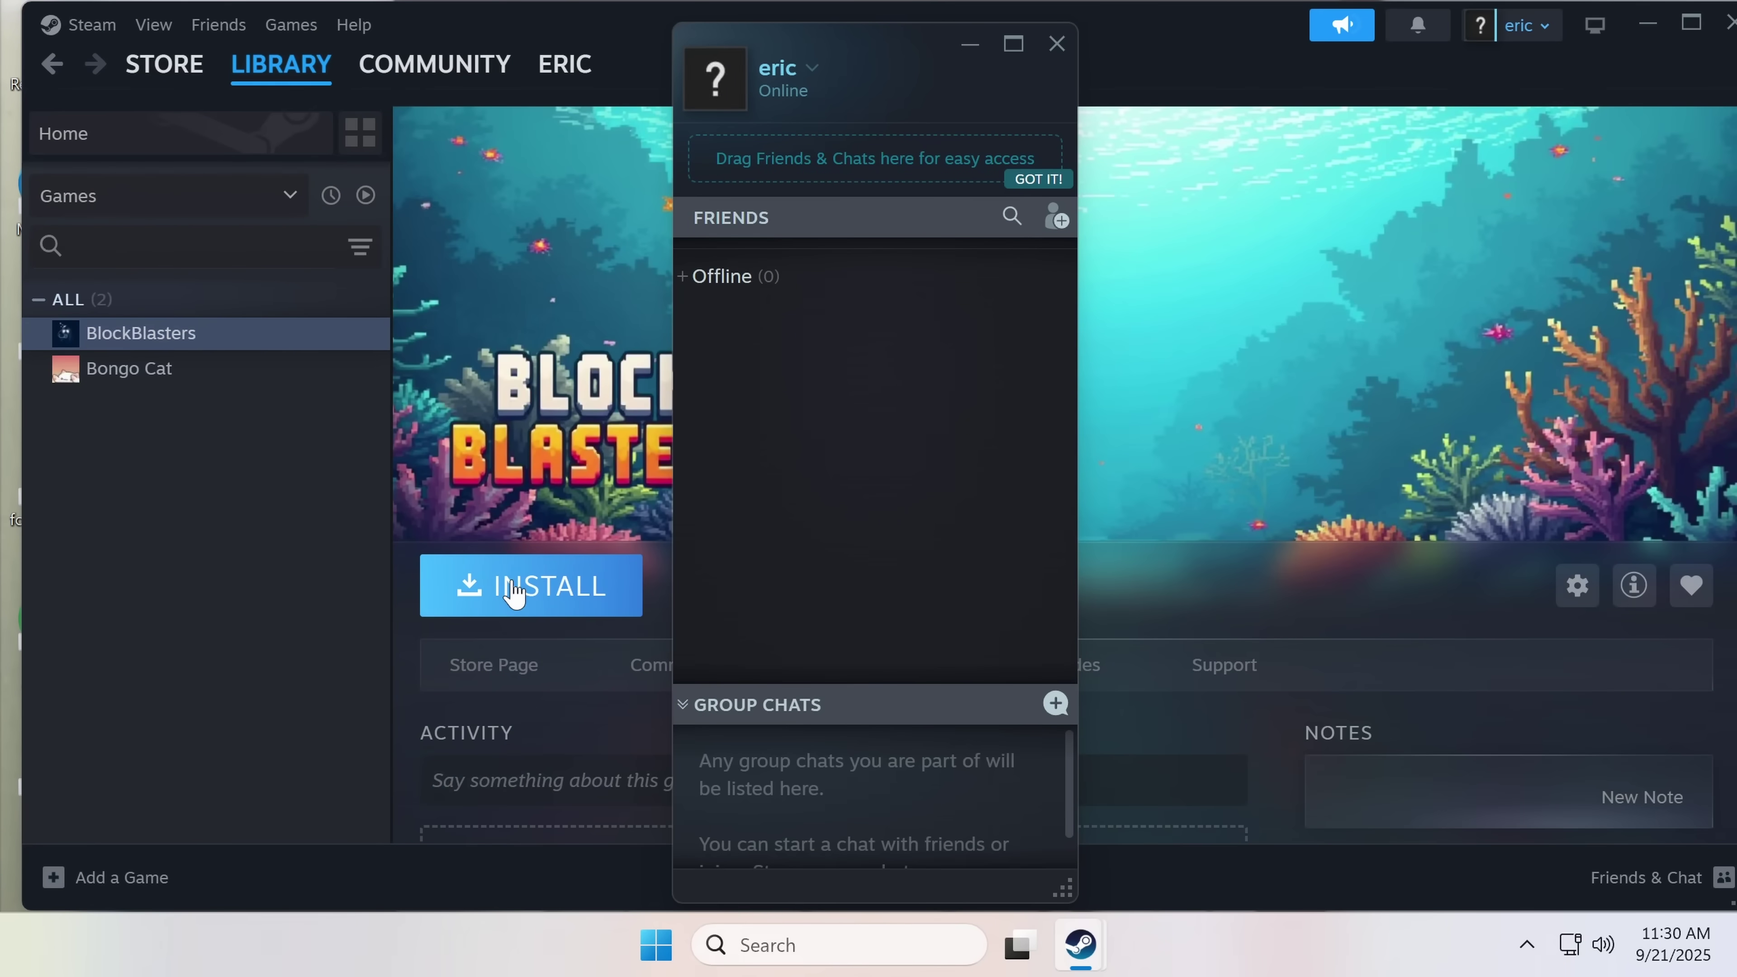
pyautogui.click(513, 592)
pyautogui.click(1057, 43)
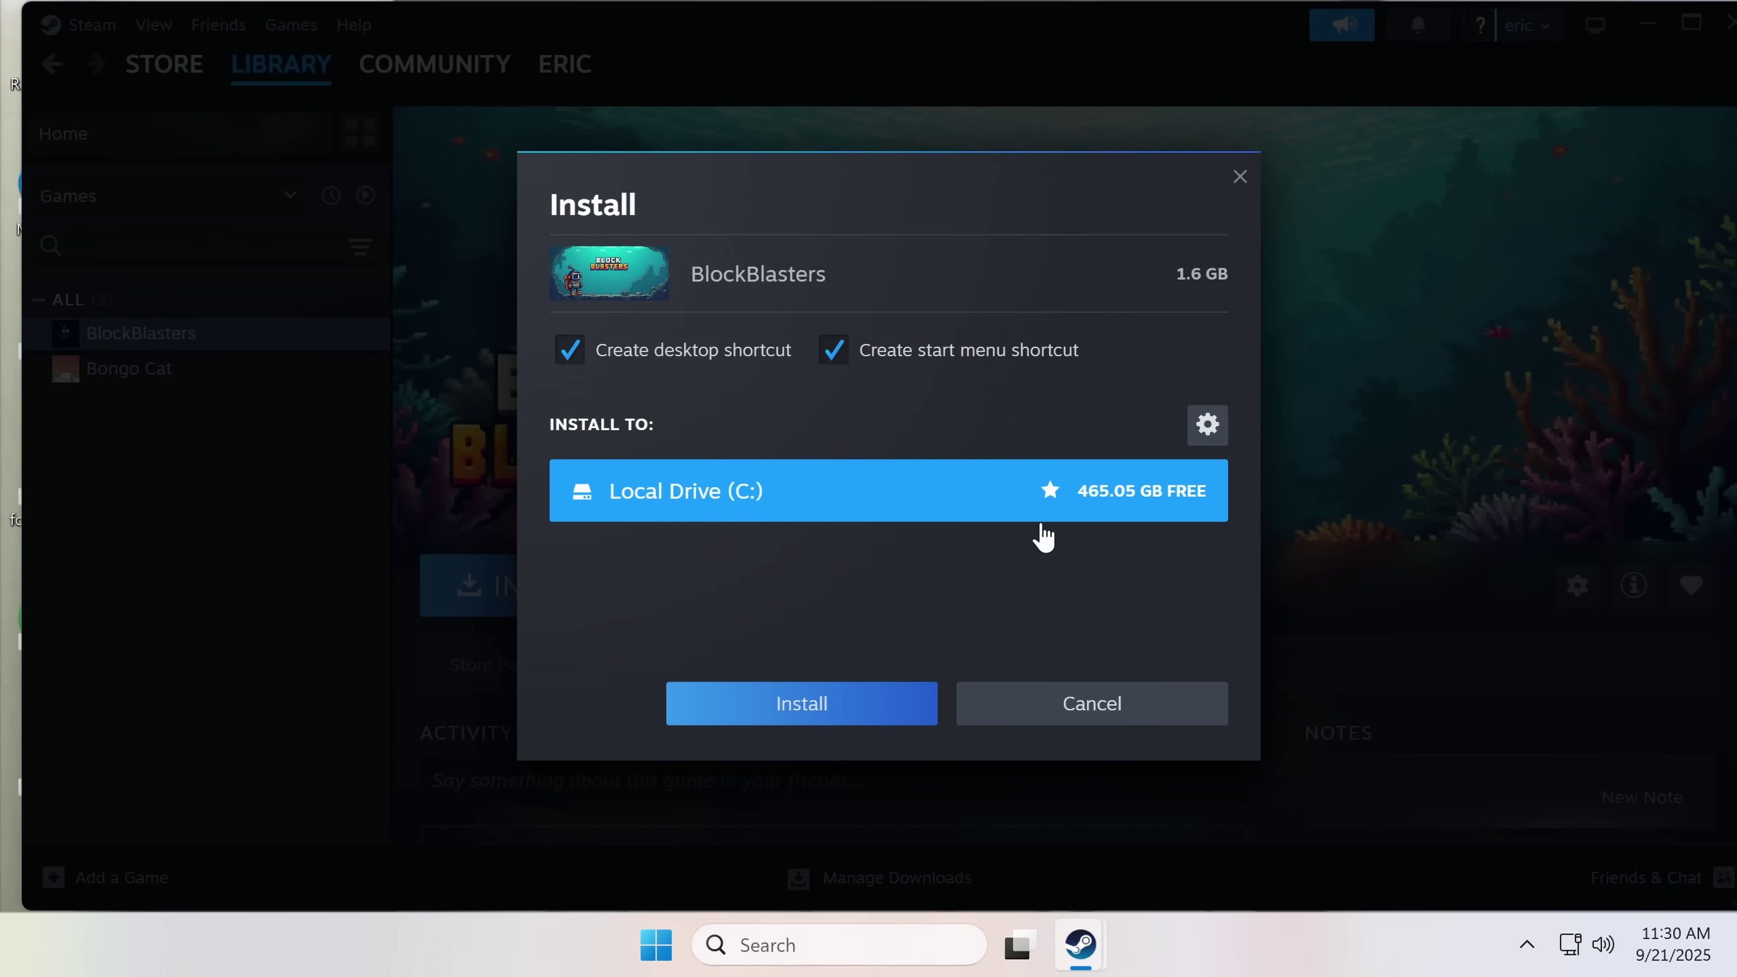
pyautogui.click(795, 716)
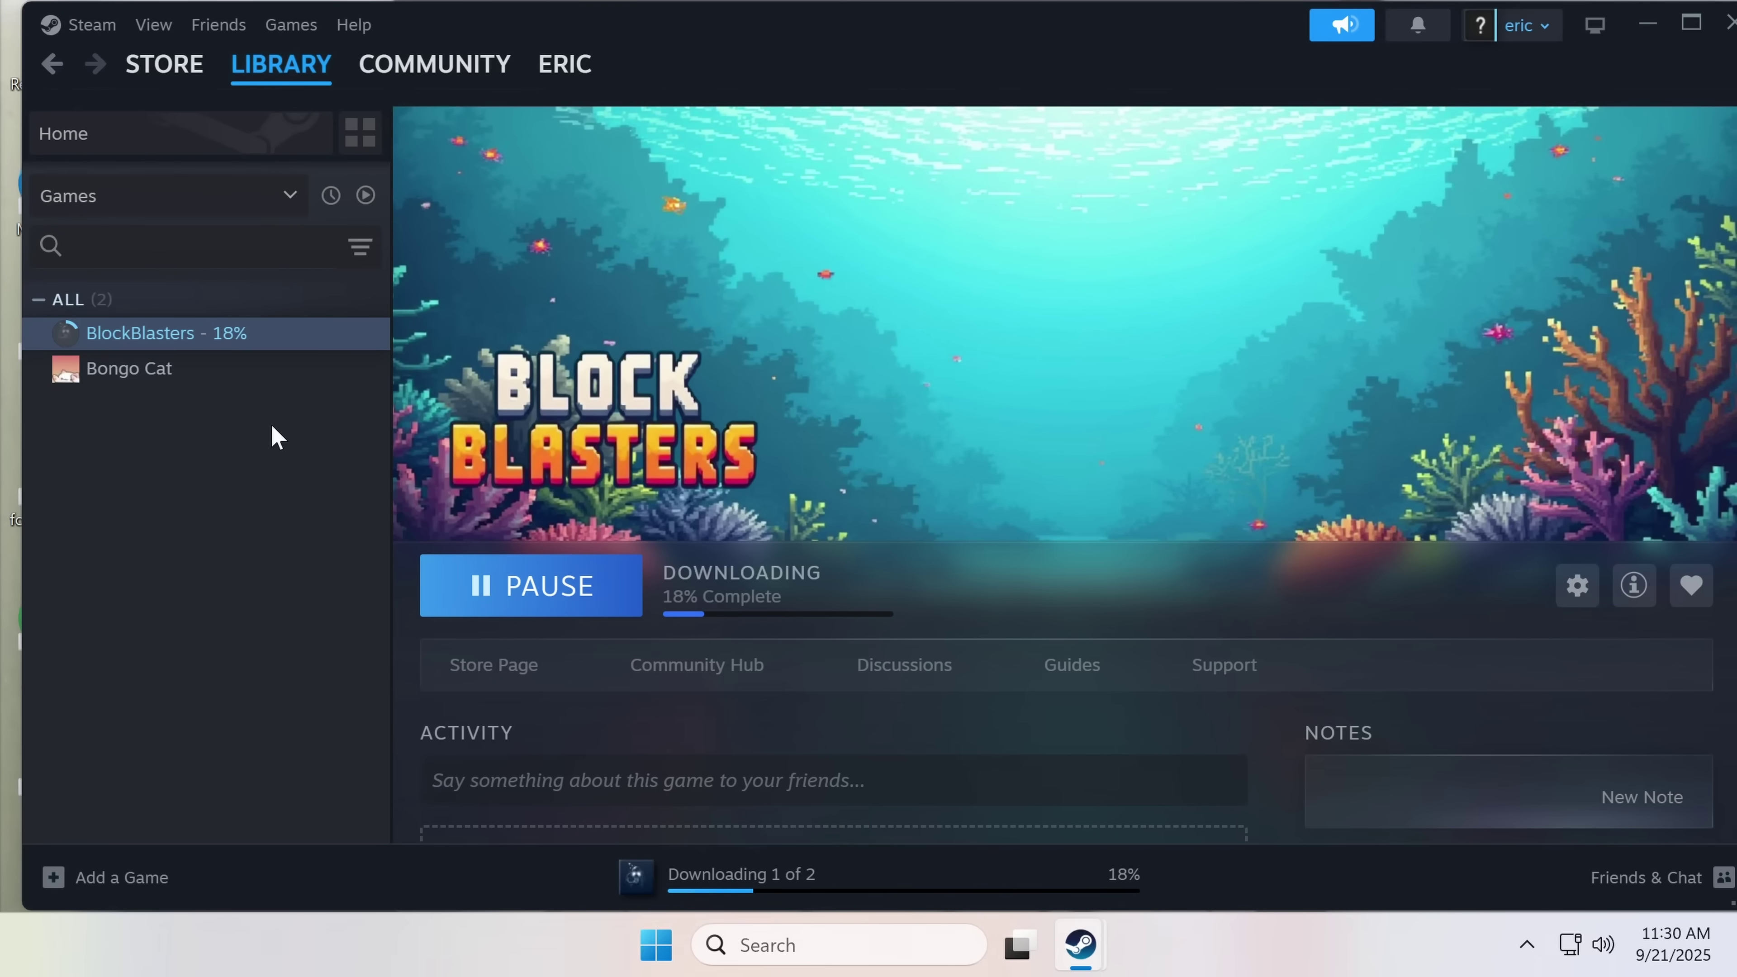
# Step: Open the local installation folder of BlockBlasters from the Installed Files section of its properties
pyautogui.rightClick(189, 328)
pyautogui.click(299, 537)
pyautogui.click(469, 294)
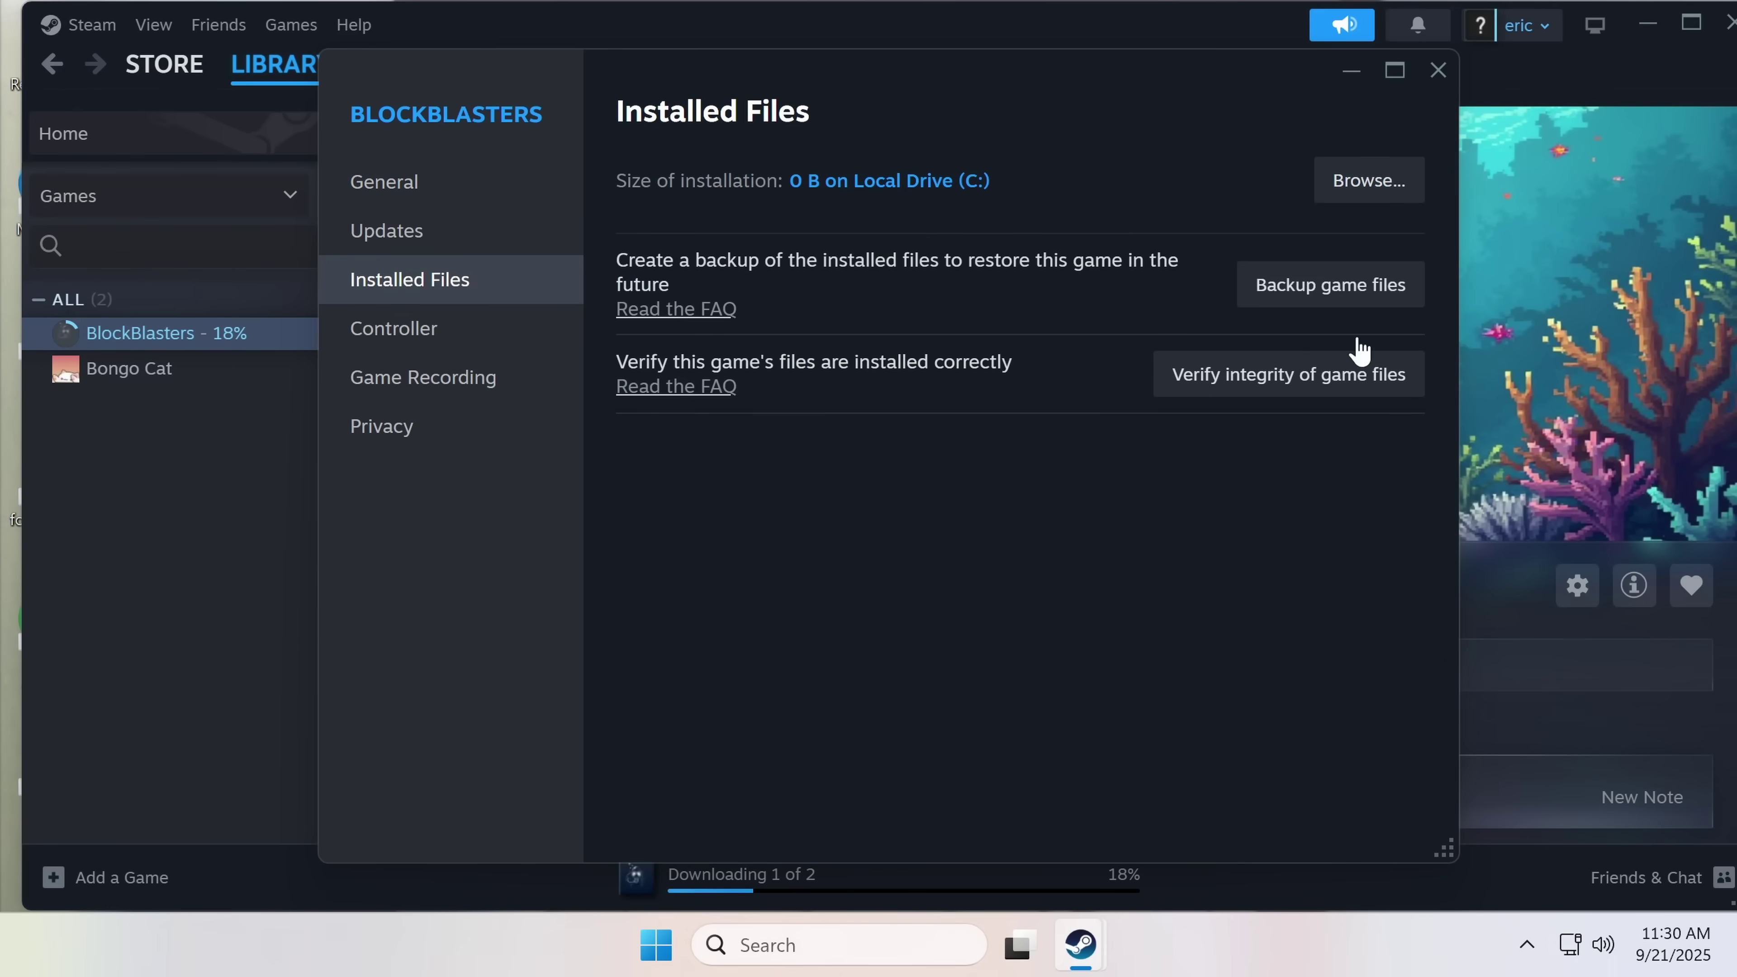
pyautogui.click(1366, 196)
pyautogui.click(76, 499)
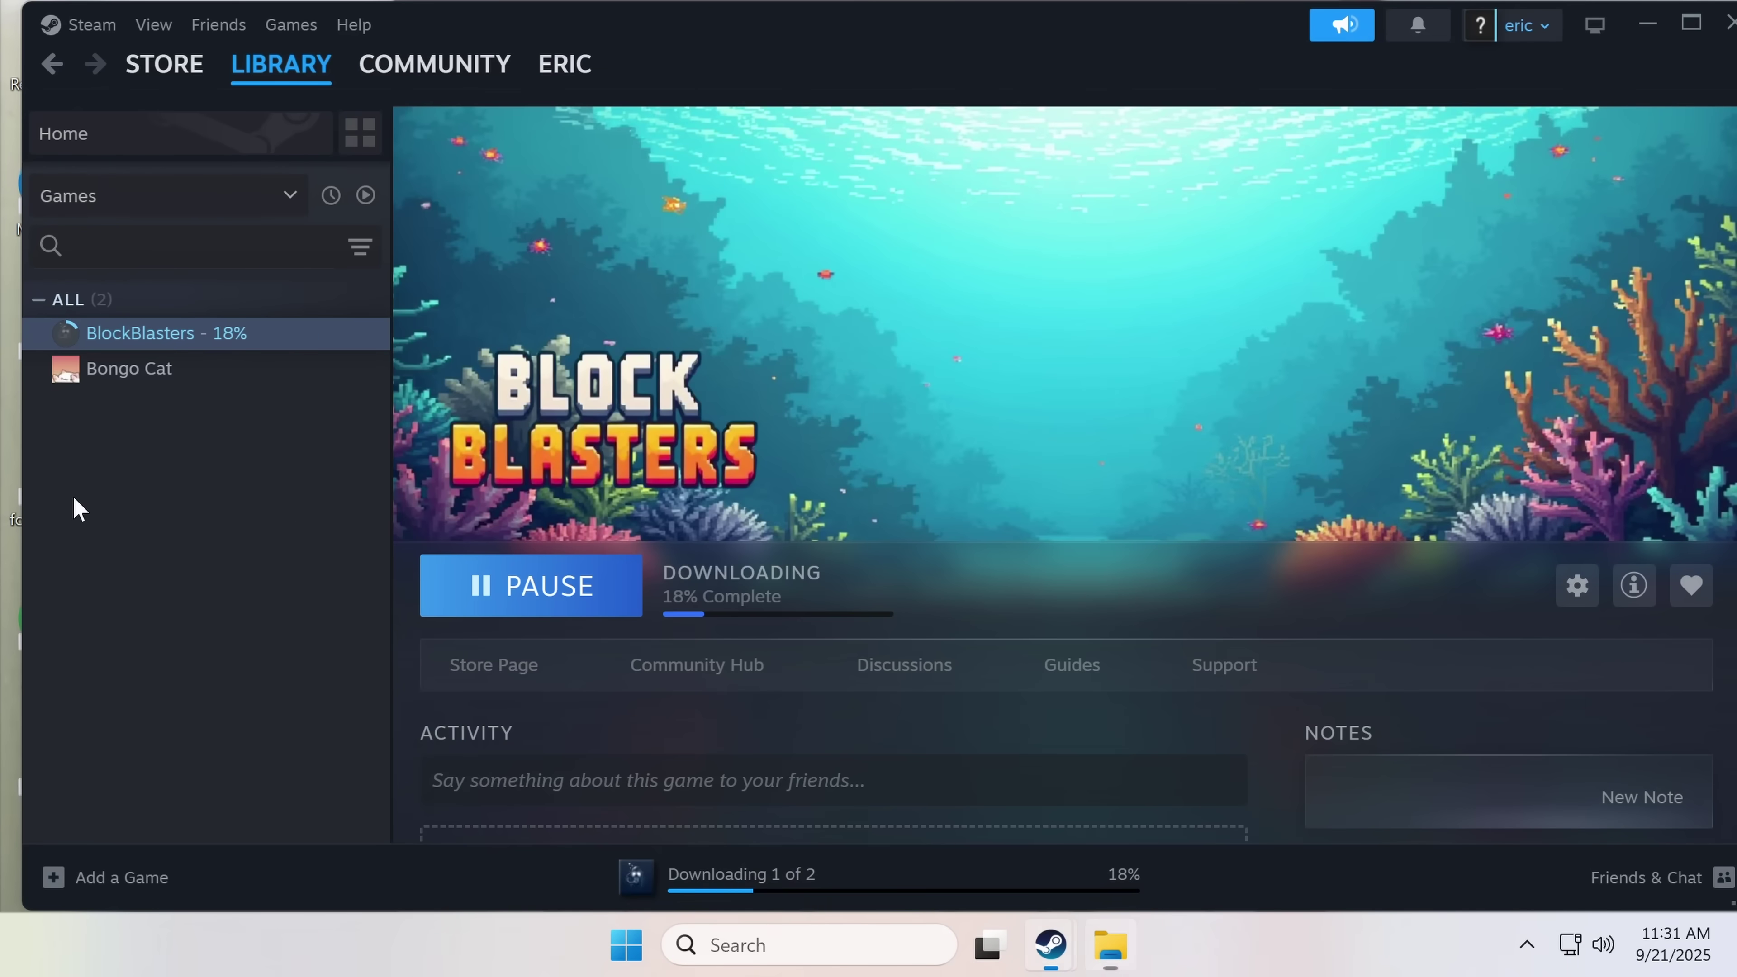
# Step: Open Task Manager, check the activity of Disk 0 (C:), and move its window out of the way
pyautogui.scroll(-5, 1012, 667)
pyautogui.scroll(5, 1016, 667)
pyautogui.scroll(3, 1015, 668)
pyautogui.rightClick(1278, 941)
pyautogui.click(1348, 850)
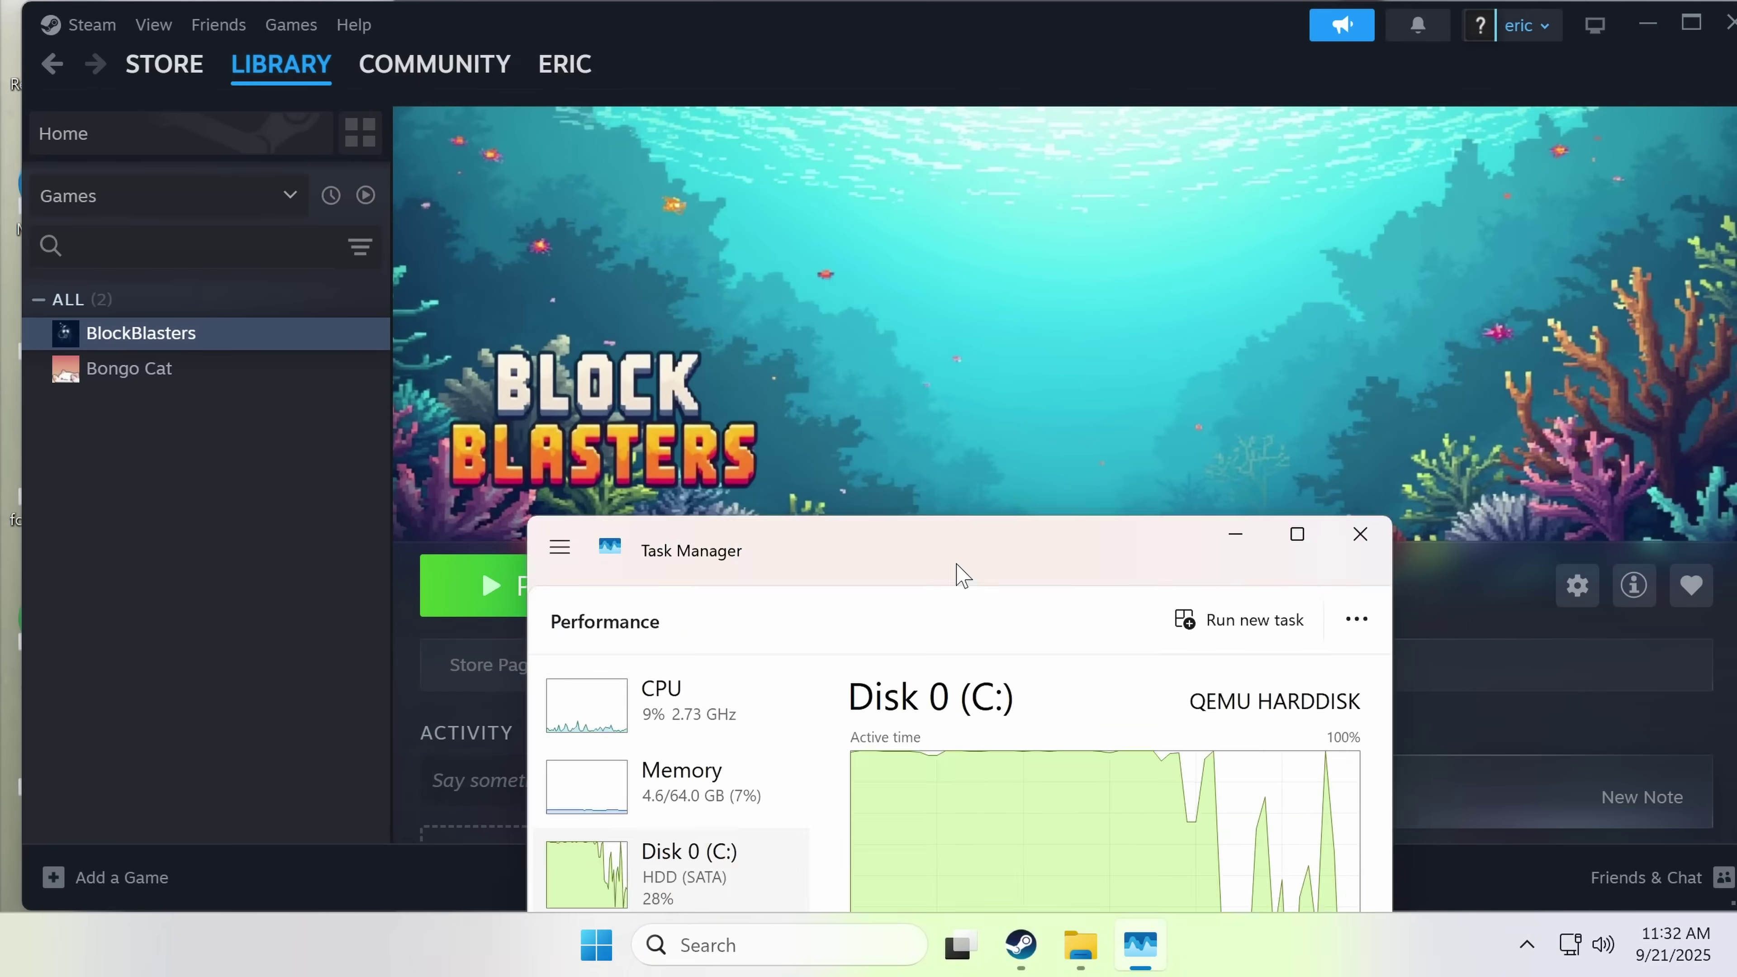
pyautogui.moveTo(958, 574); pyautogui.dragTo(650, 709)
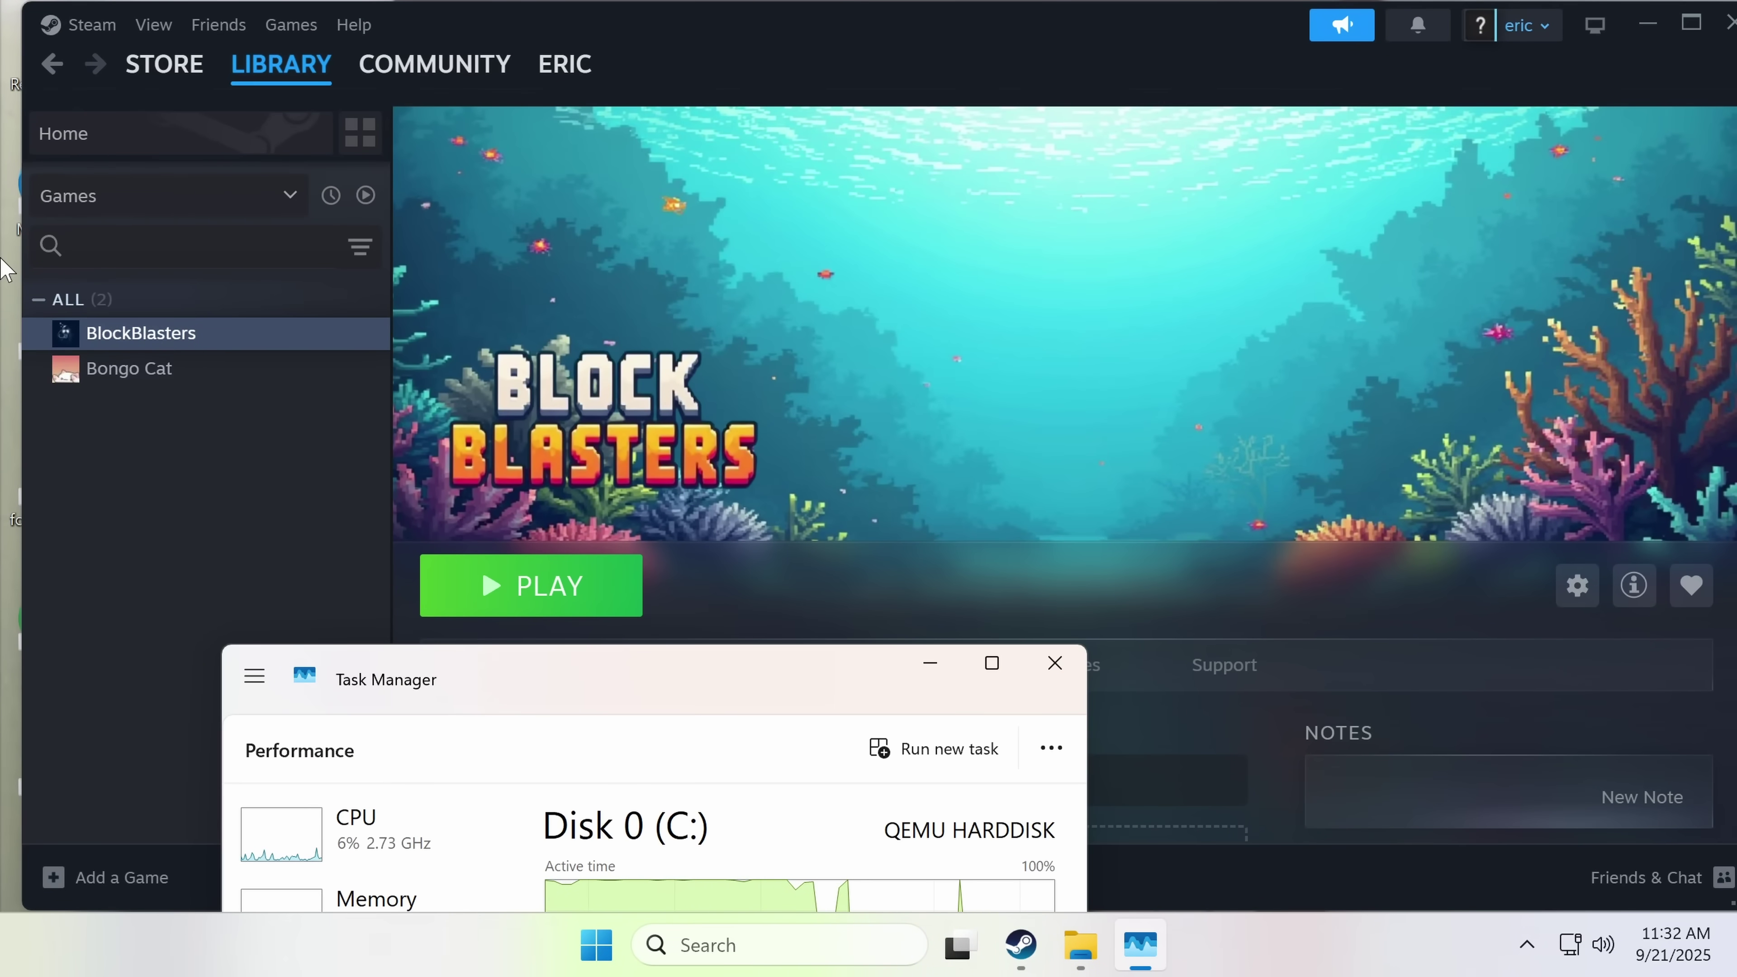
pyautogui.click(863, 588)
# Step: Bring up the BlockBlasters installation folder and look inside its MegaActionPlatformer subfolder
pyautogui.click(1079, 944)
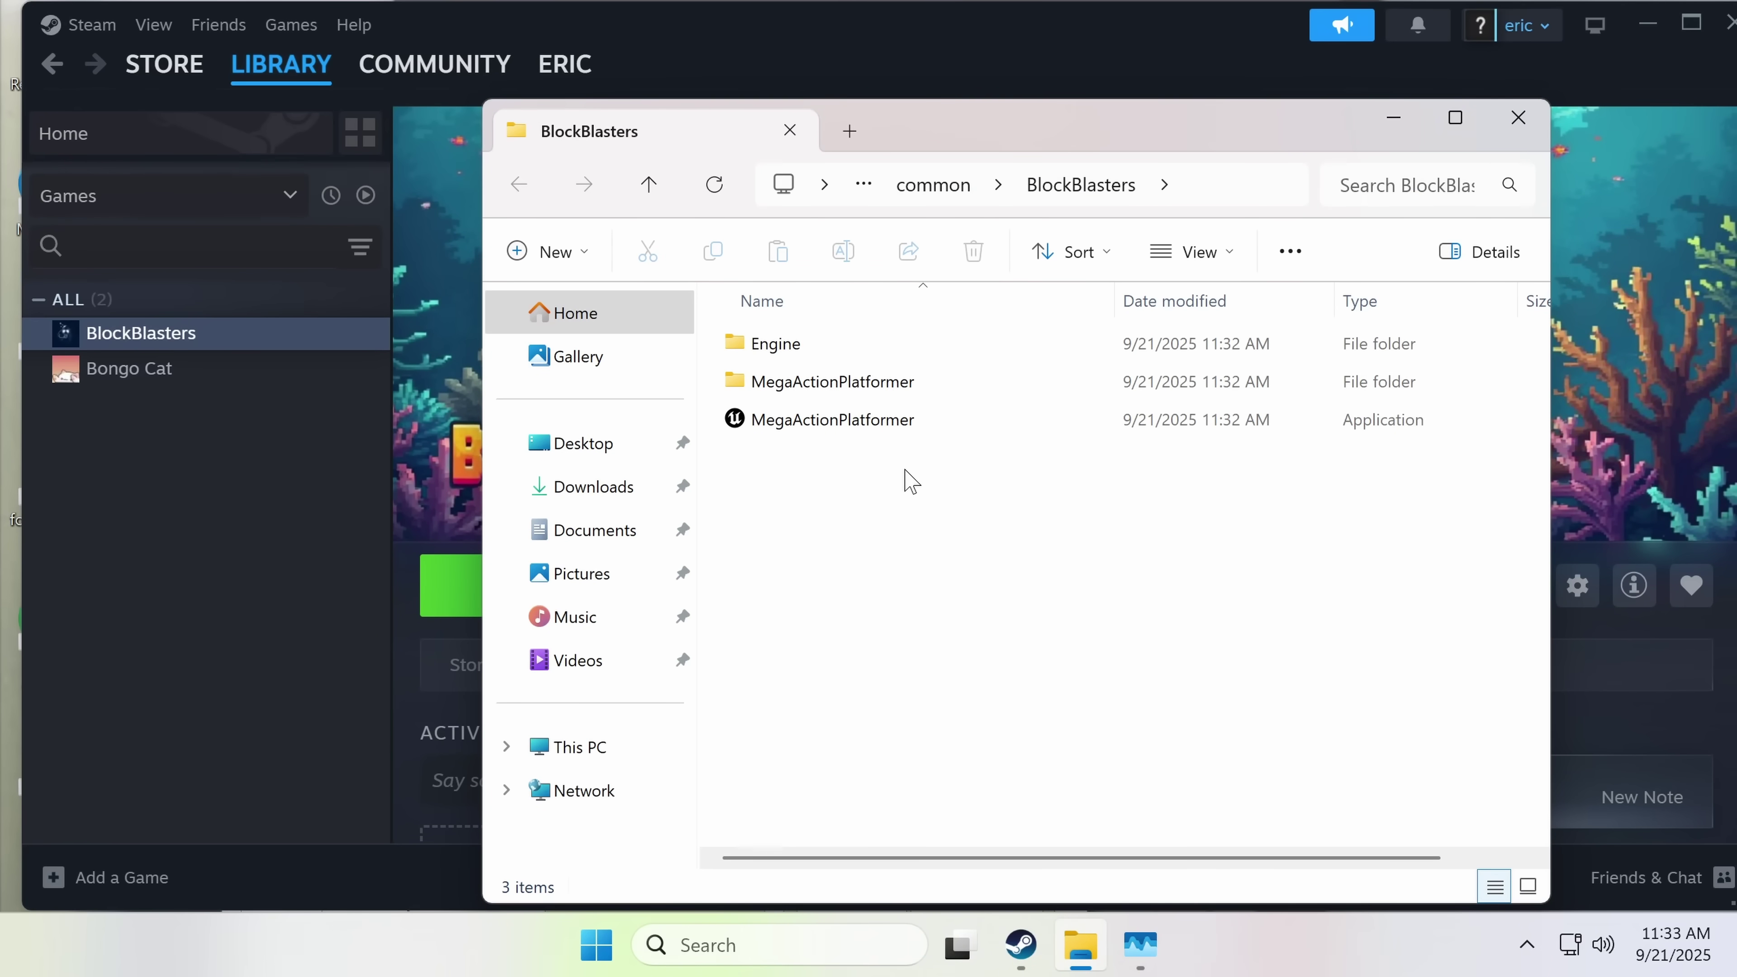
pyautogui.click(817, 372)
pyautogui.doubleClick(818, 375)
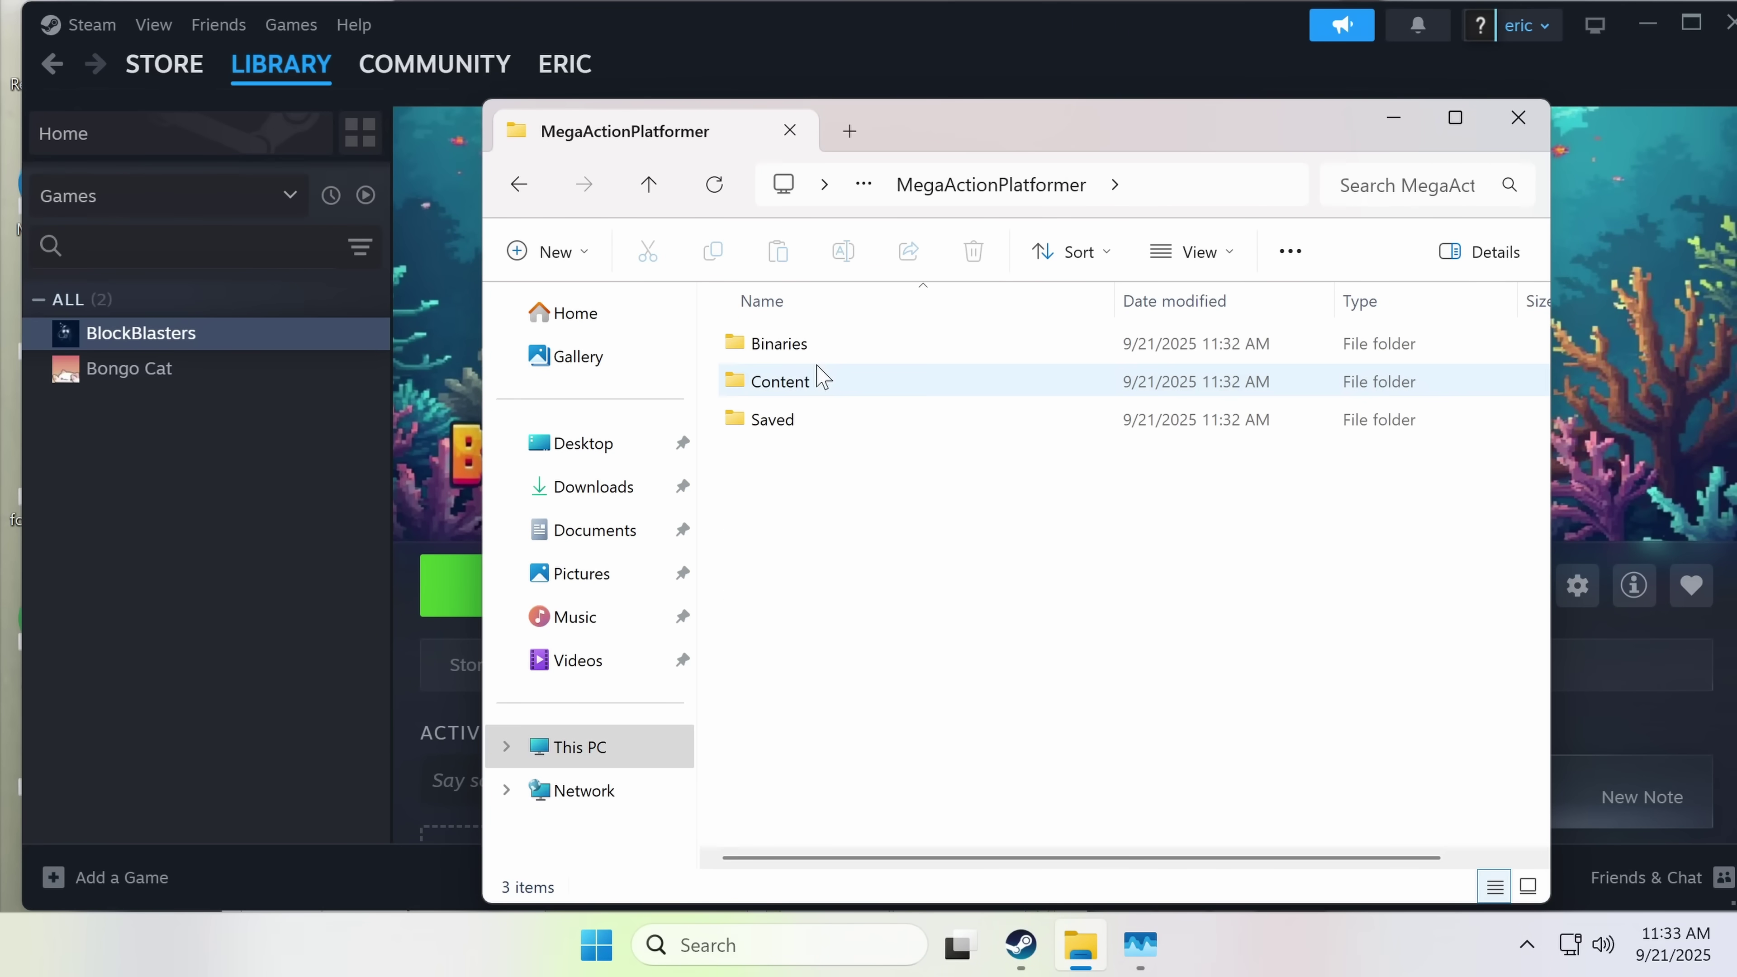
pyautogui.hotkey('alt', 'Left')
# Step: Inspect the Engine folder and its Content subfolder, and go back to the BlockBlasters folder
pyautogui.click(874, 342)
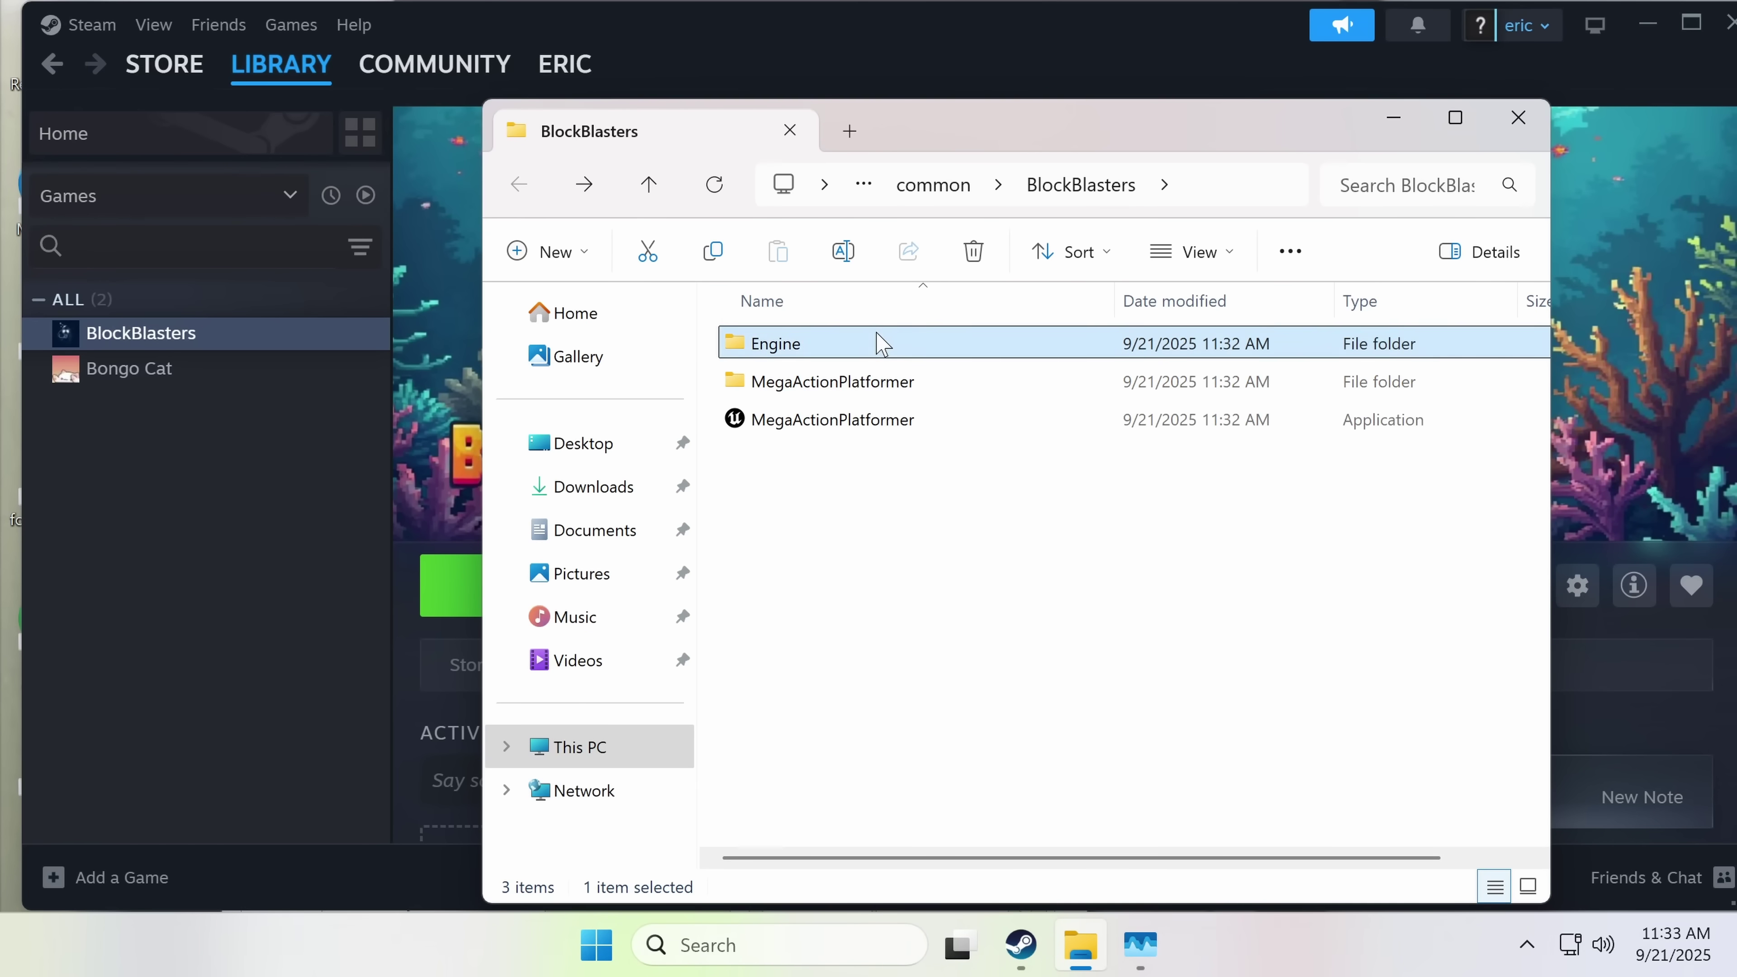
pyautogui.doubleClick(879, 343)
pyautogui.click(881, 343)
pyautogui.click(795, 382)
pyautogui.doubleClick(799, 383)
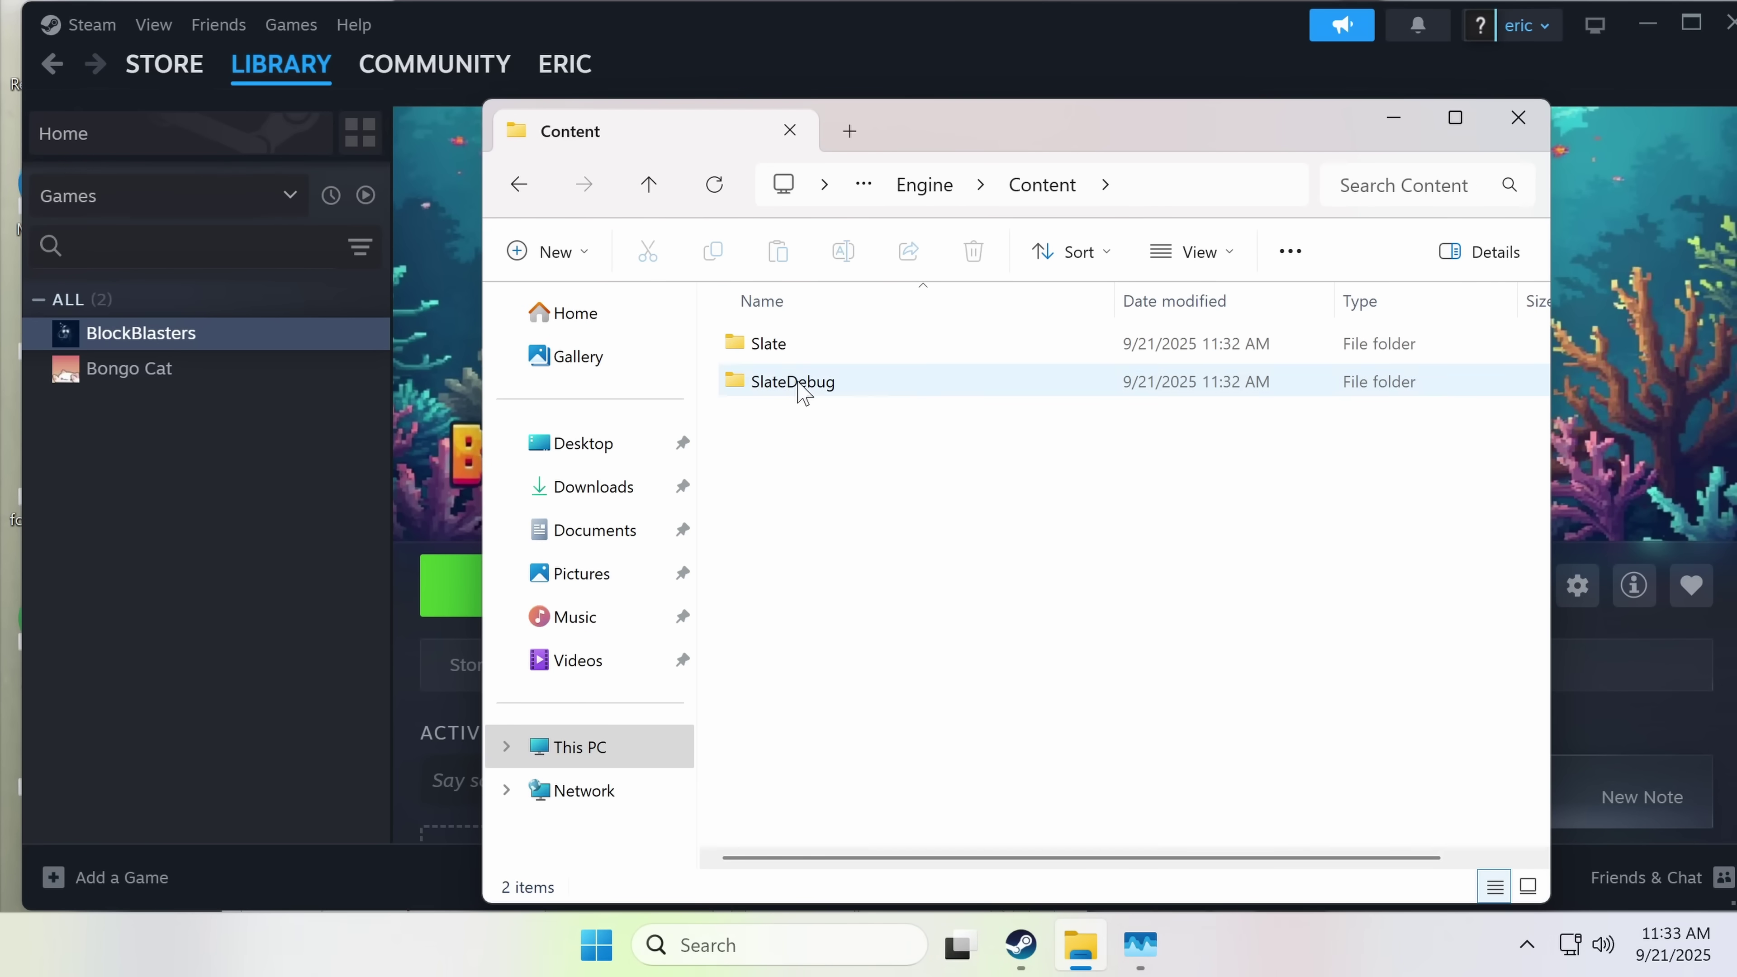
pyautogui.hotkey('alt', 'Left')
pyautogui.hotkey('alt', 'Left')
# Step: Look through the Binaries folder of MegaActionPlatformer and the Paks folder inside its Content folder
pyautogui.doubleClick(796, 388)
pyautogui.click(863, 353)
pyautogui.doubleClick(865, 350)
pyautogui.doubleClick(864, 349)
pyautogui.hotkey('alt', 'Left')
pyautogui.hotkey('alt', 'Left')
pyautogui.hotkey('alt', 'Left')
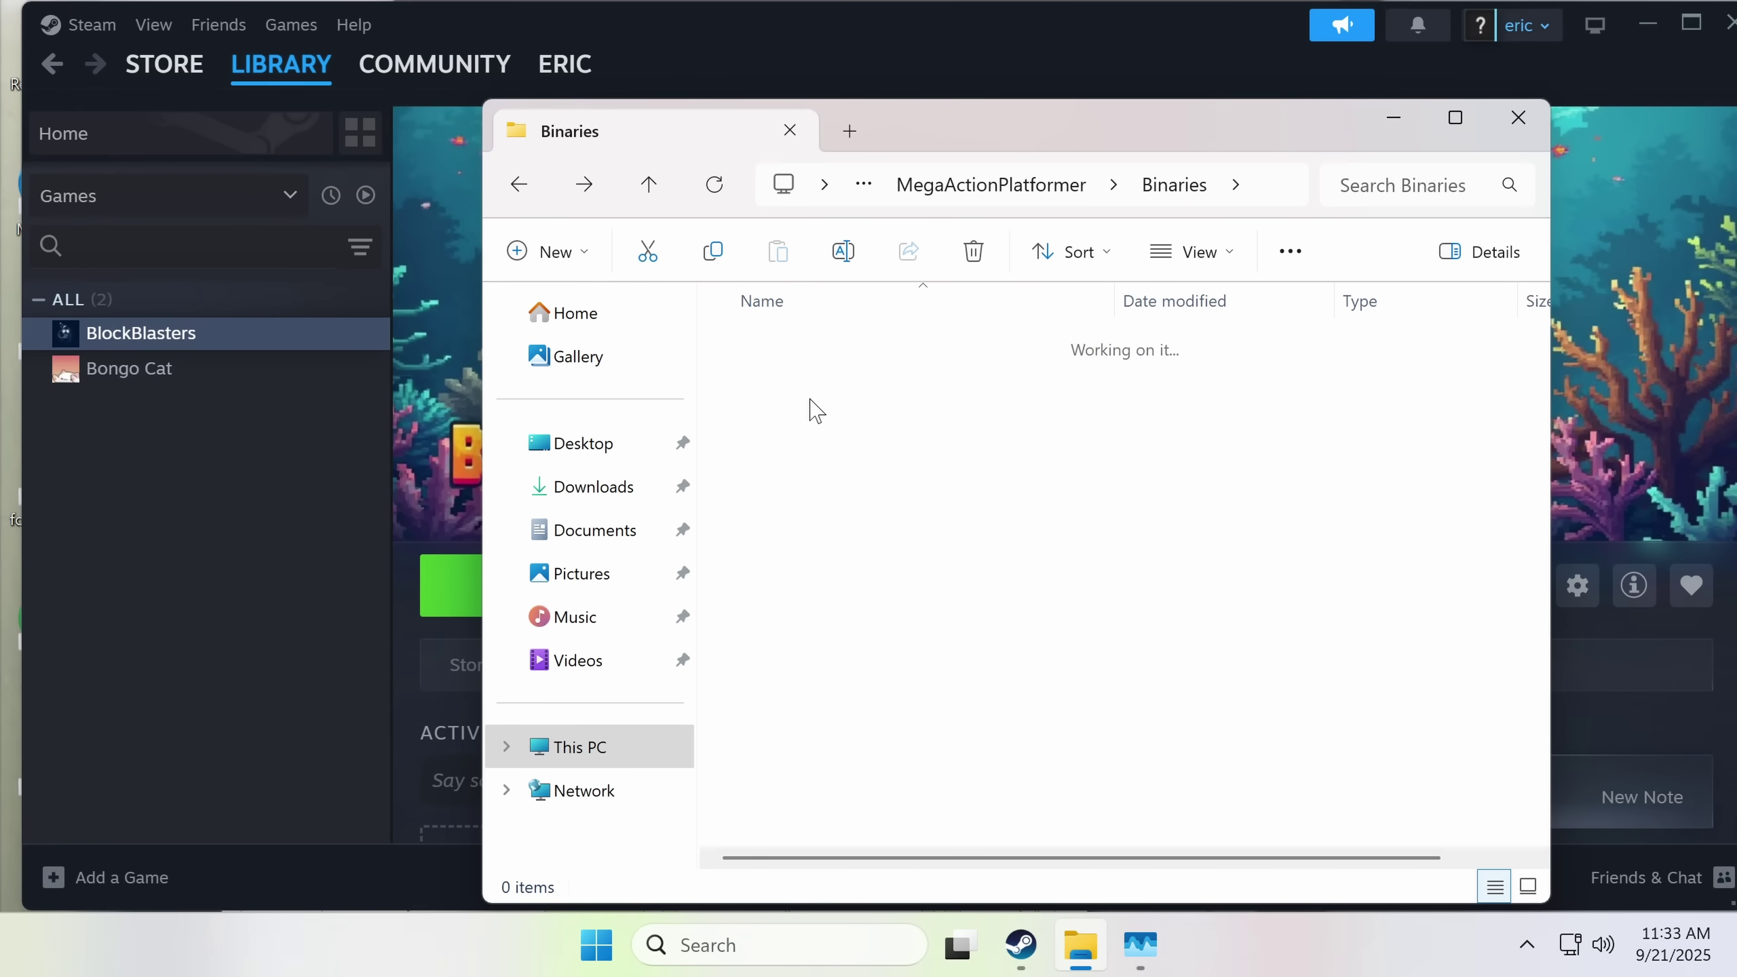
pyautogui.doubleClick(873, 355)
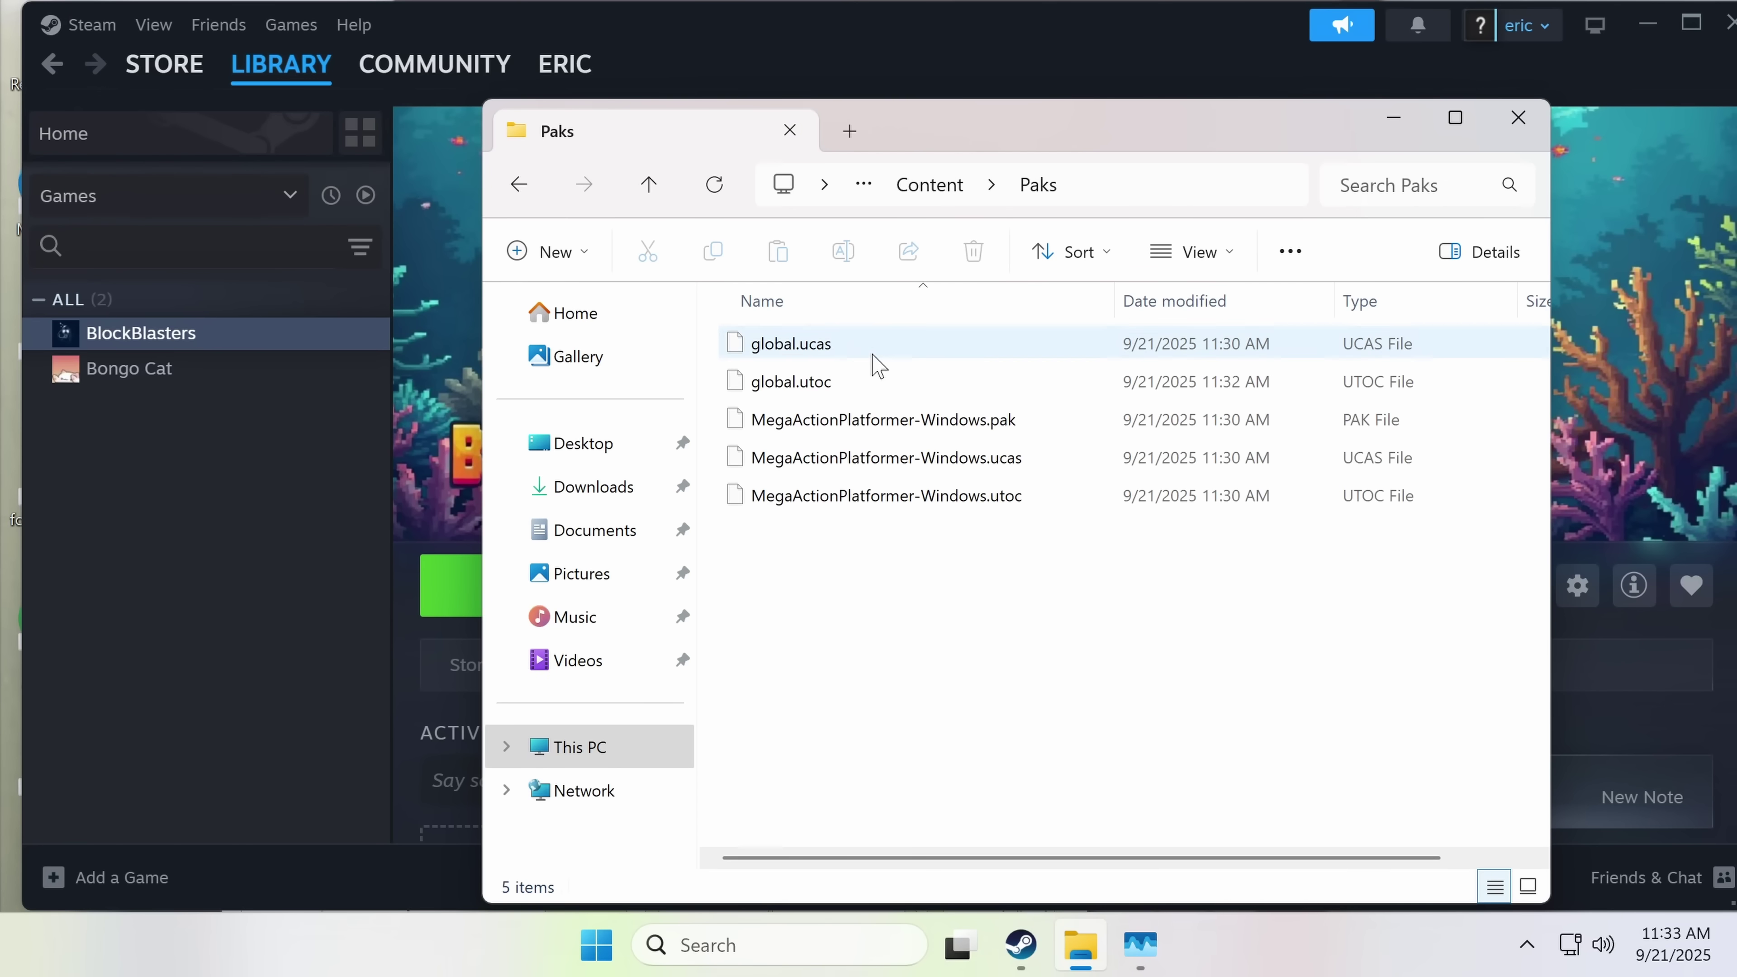
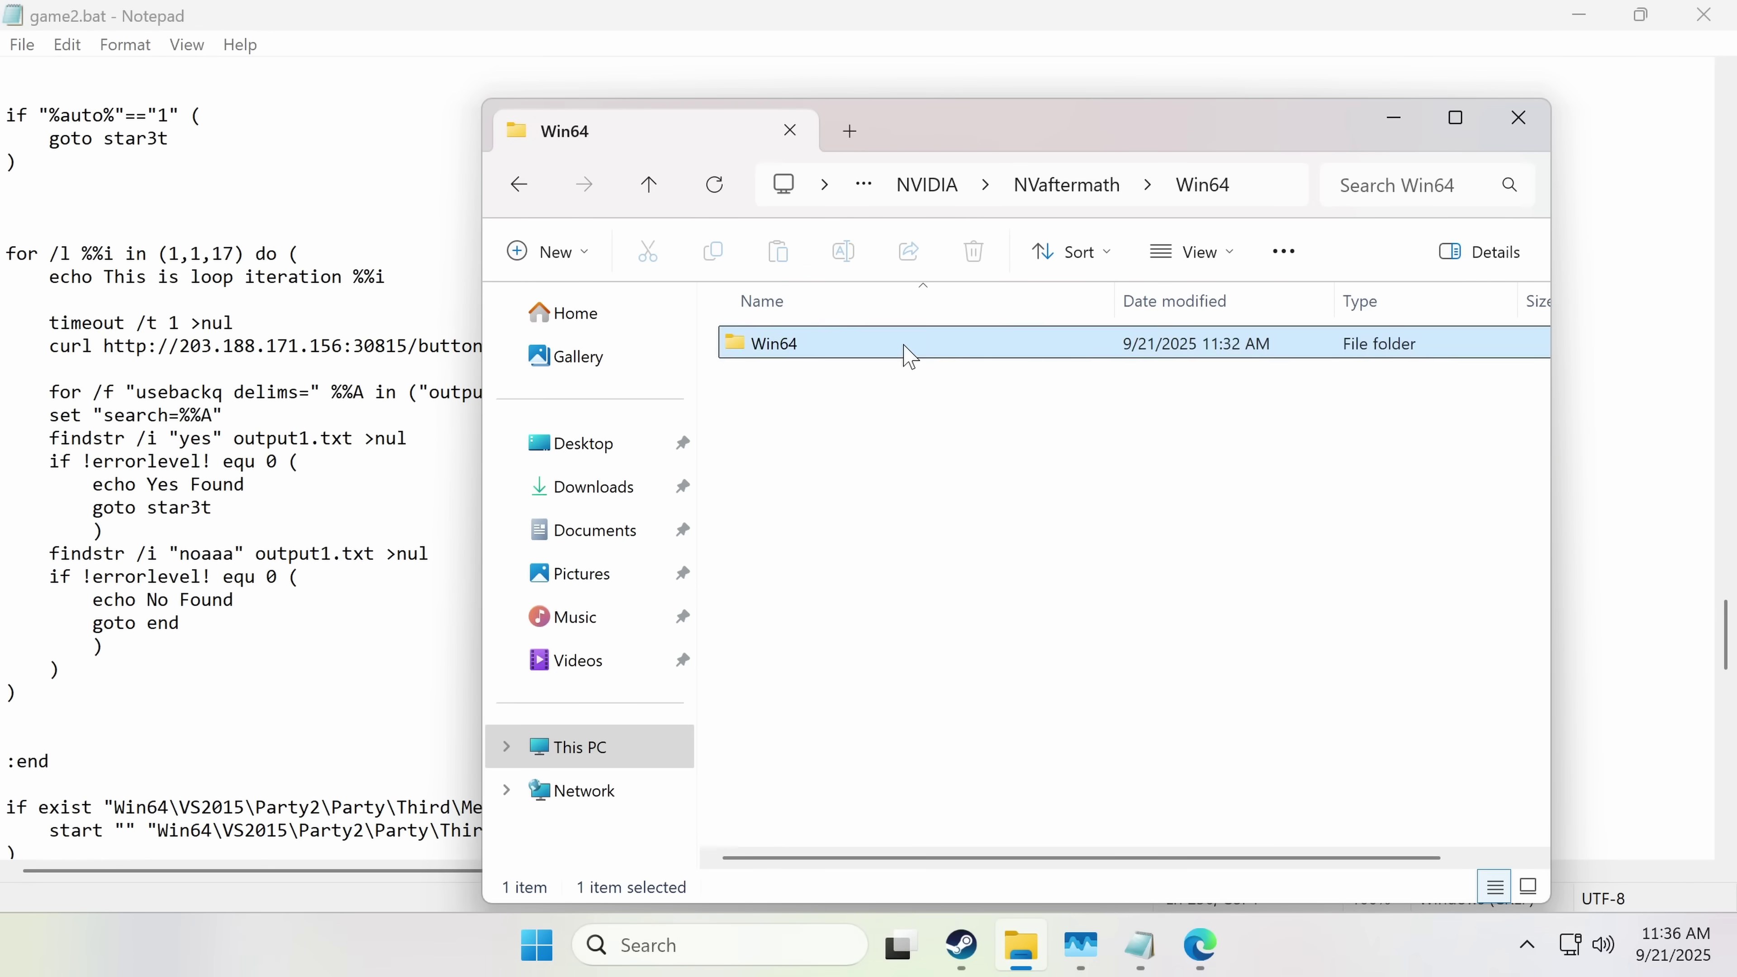
# Step: Go back from the NVIDIA folder to ThirdParty and examine the files in its Ogg folder
pyautogui.hotkey('alt', 'Left')
pyautogui.hotkey('alt', 'Left')
pyautogui.hotkey('alt', 'Left')
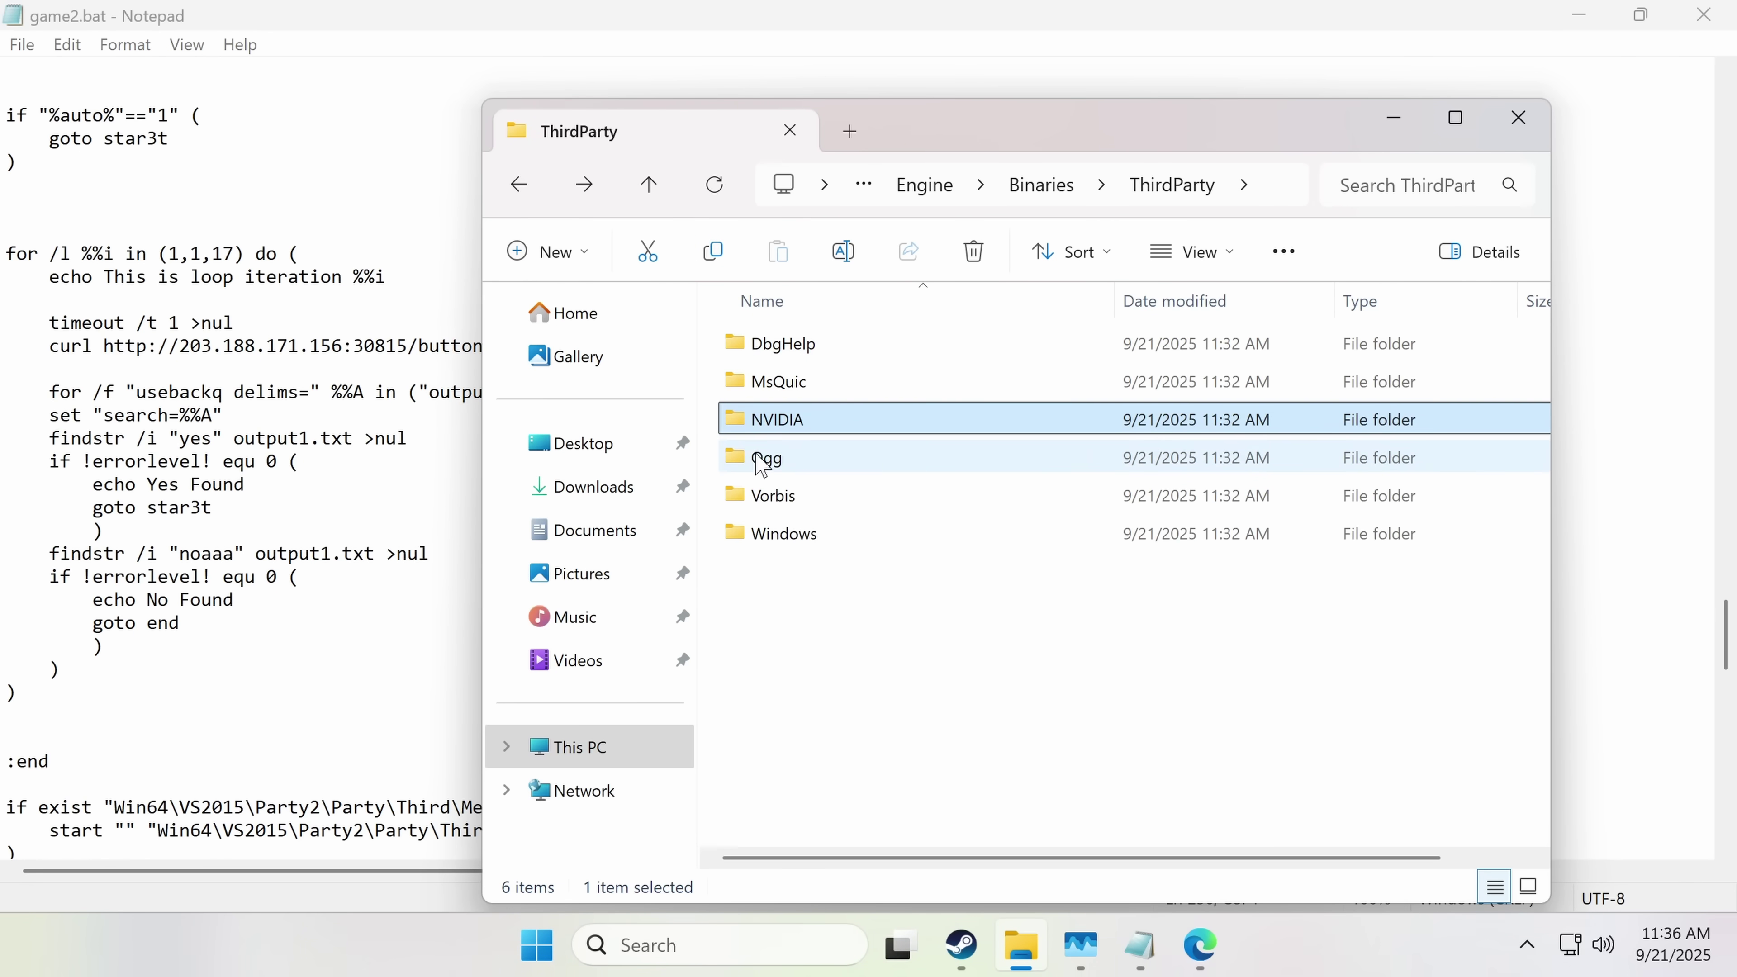
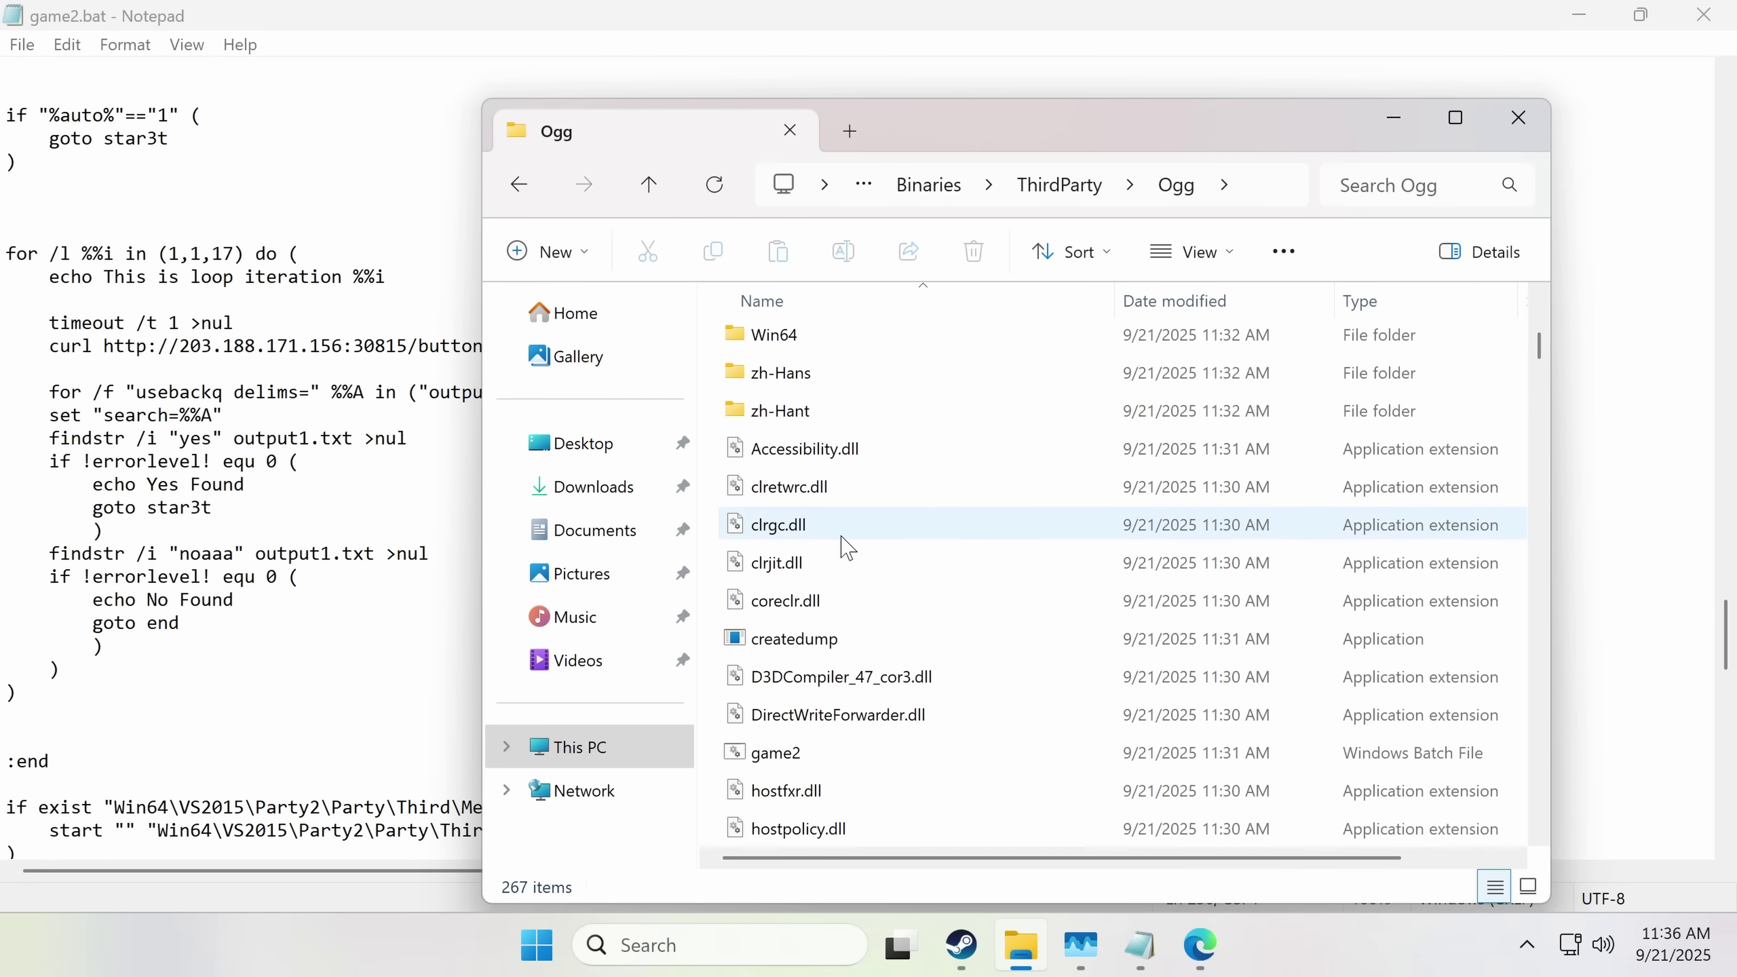
pyautogui.scroll(-2, 845, 547)
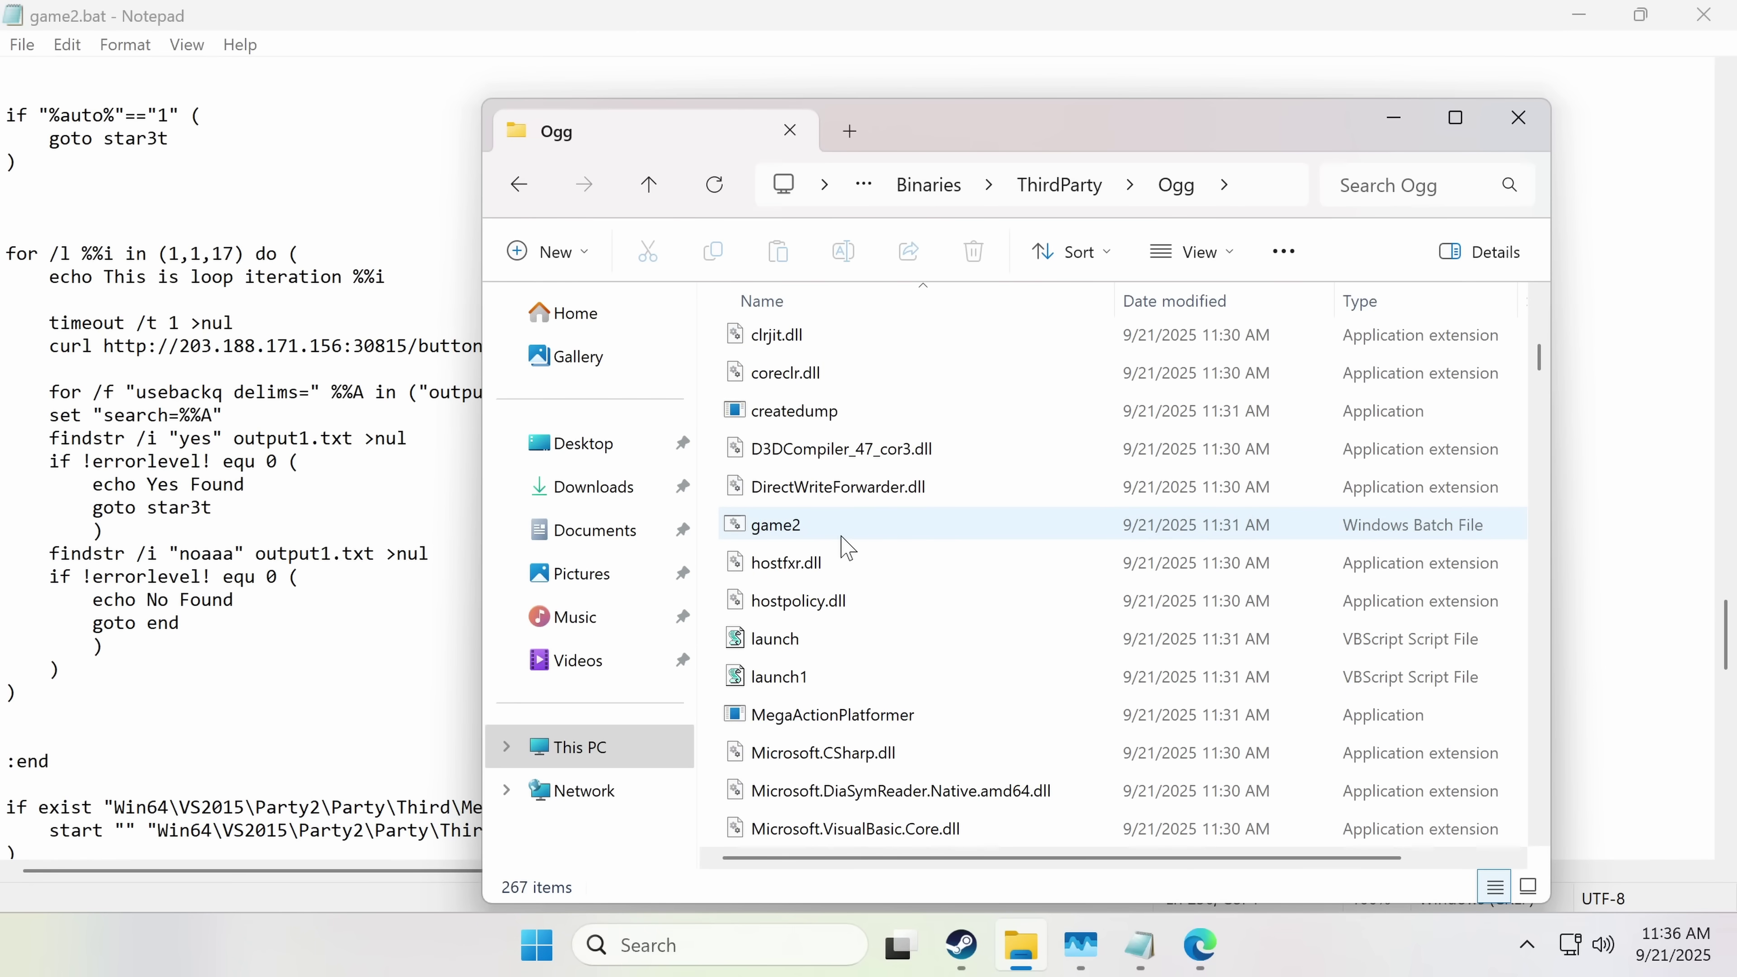
pyautogui.scroll(-3, 848, 548)
pyautogui.scroll(2, 845, 551)
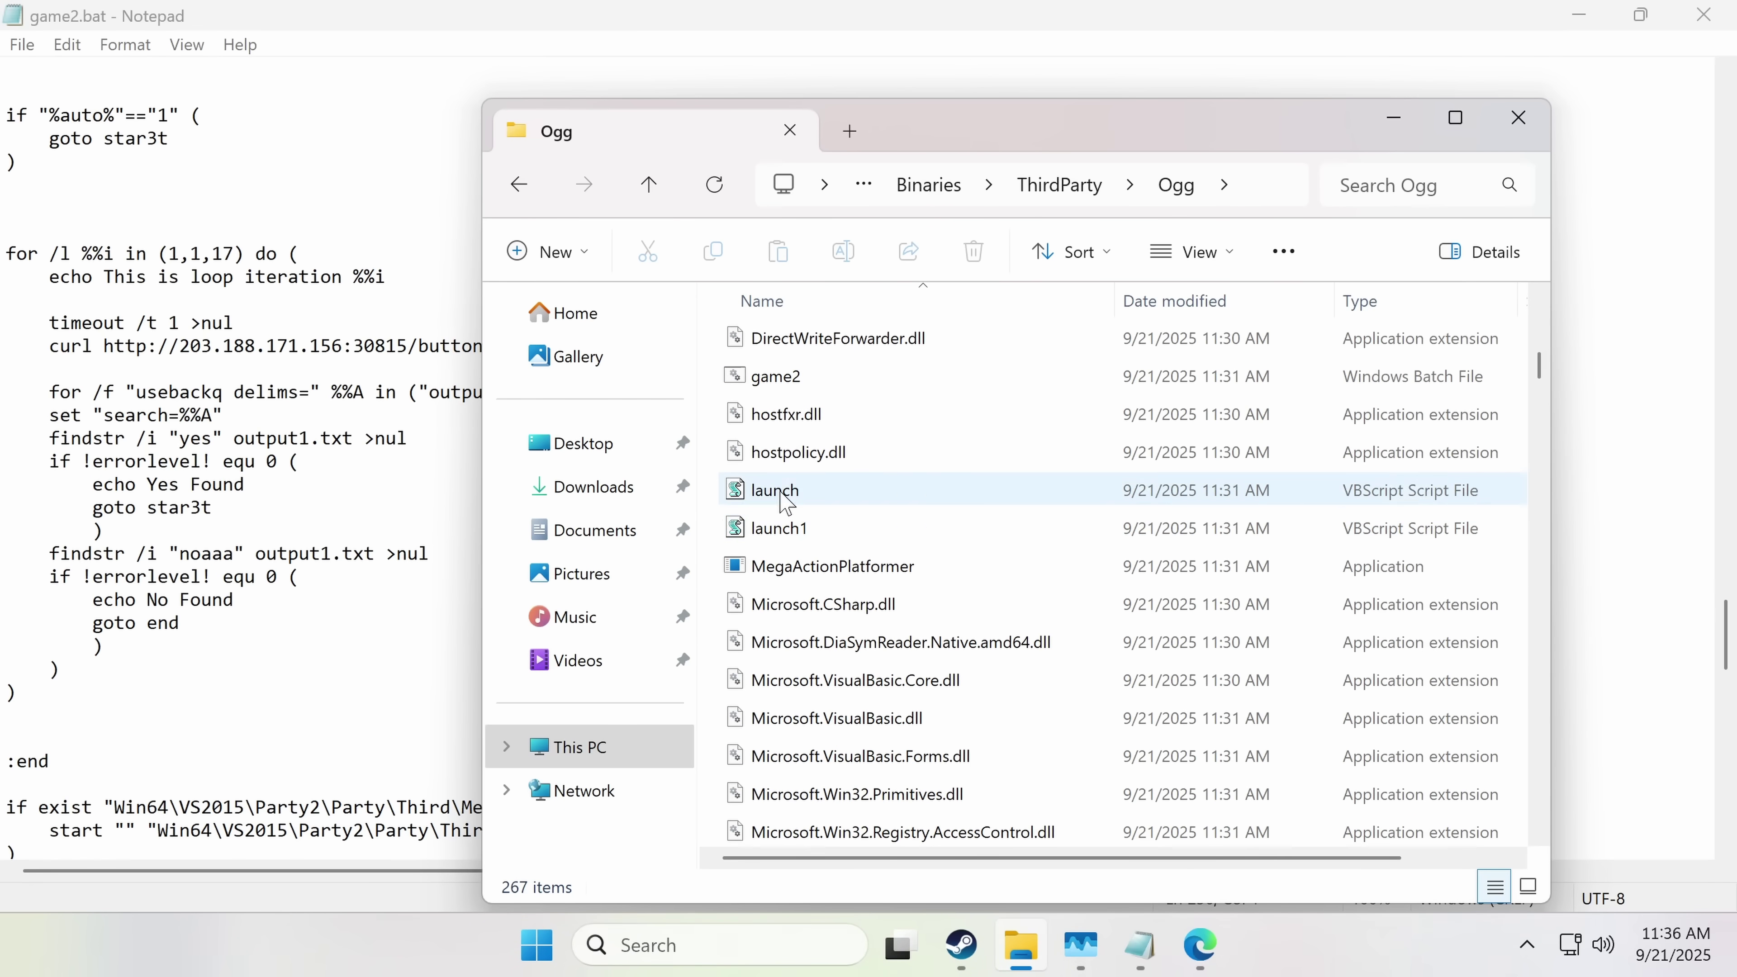
# Step: Show the full set of file actions for the launch VBScript file in the Ogg folder
pyautogui.click(787, 503)
pyautogui.rightClick(787, 503)
pyautogui.click(911, 462)
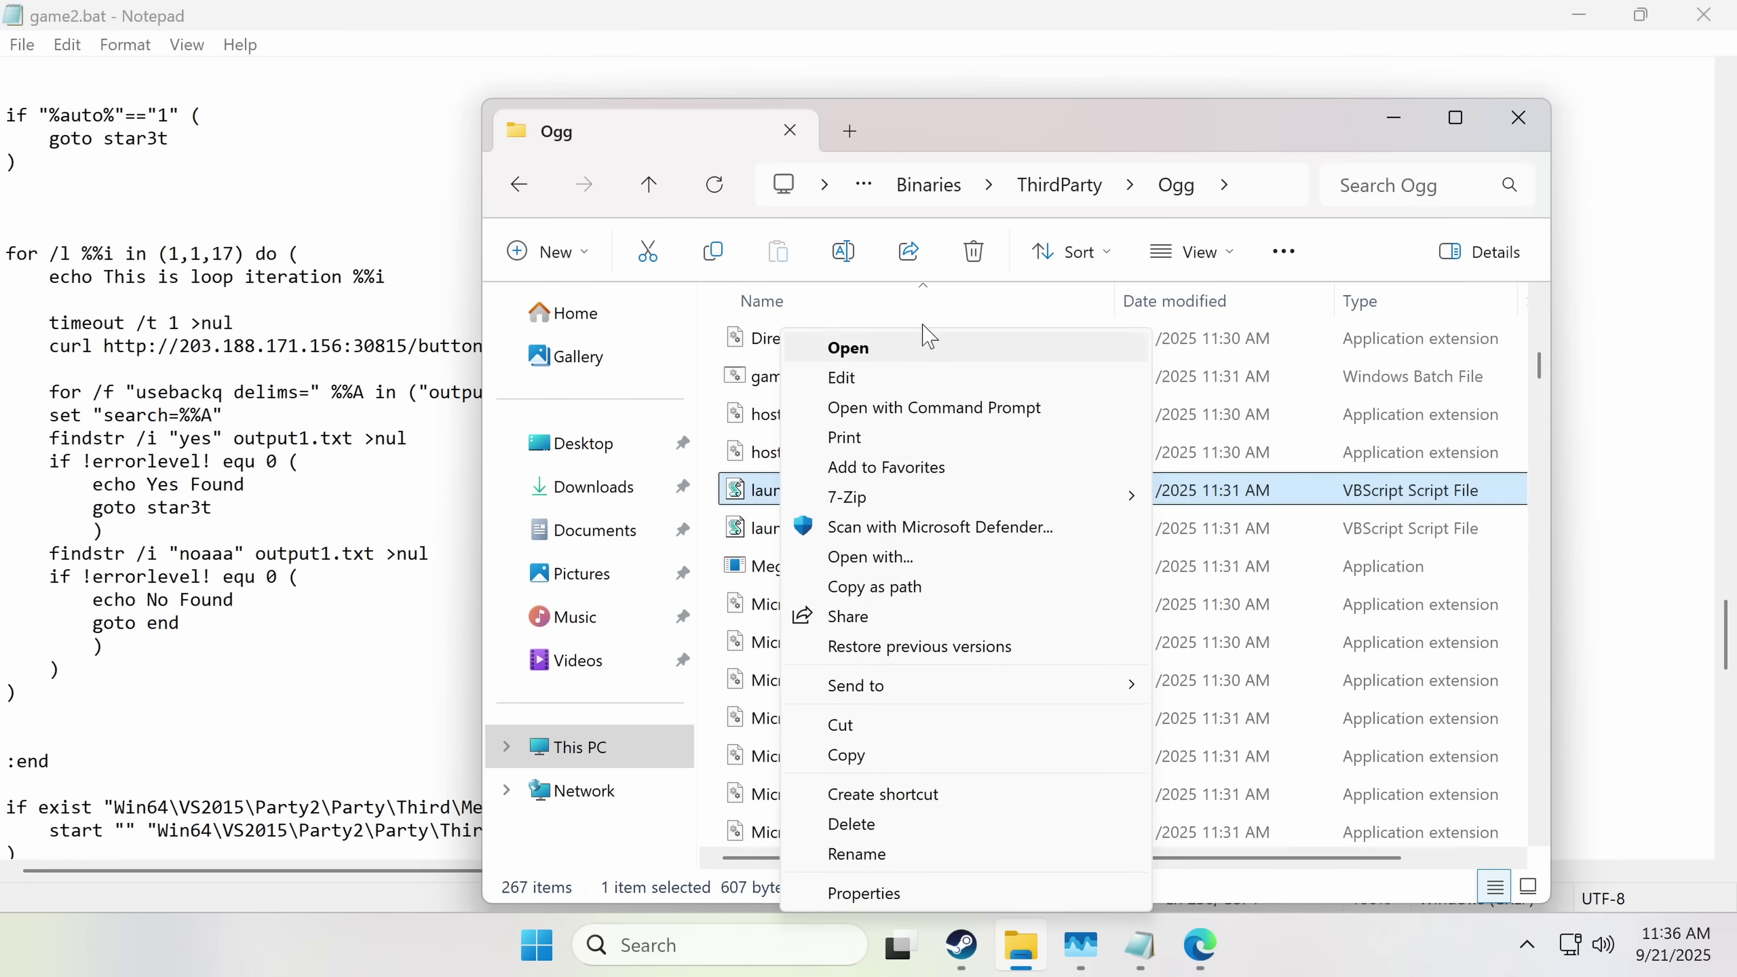
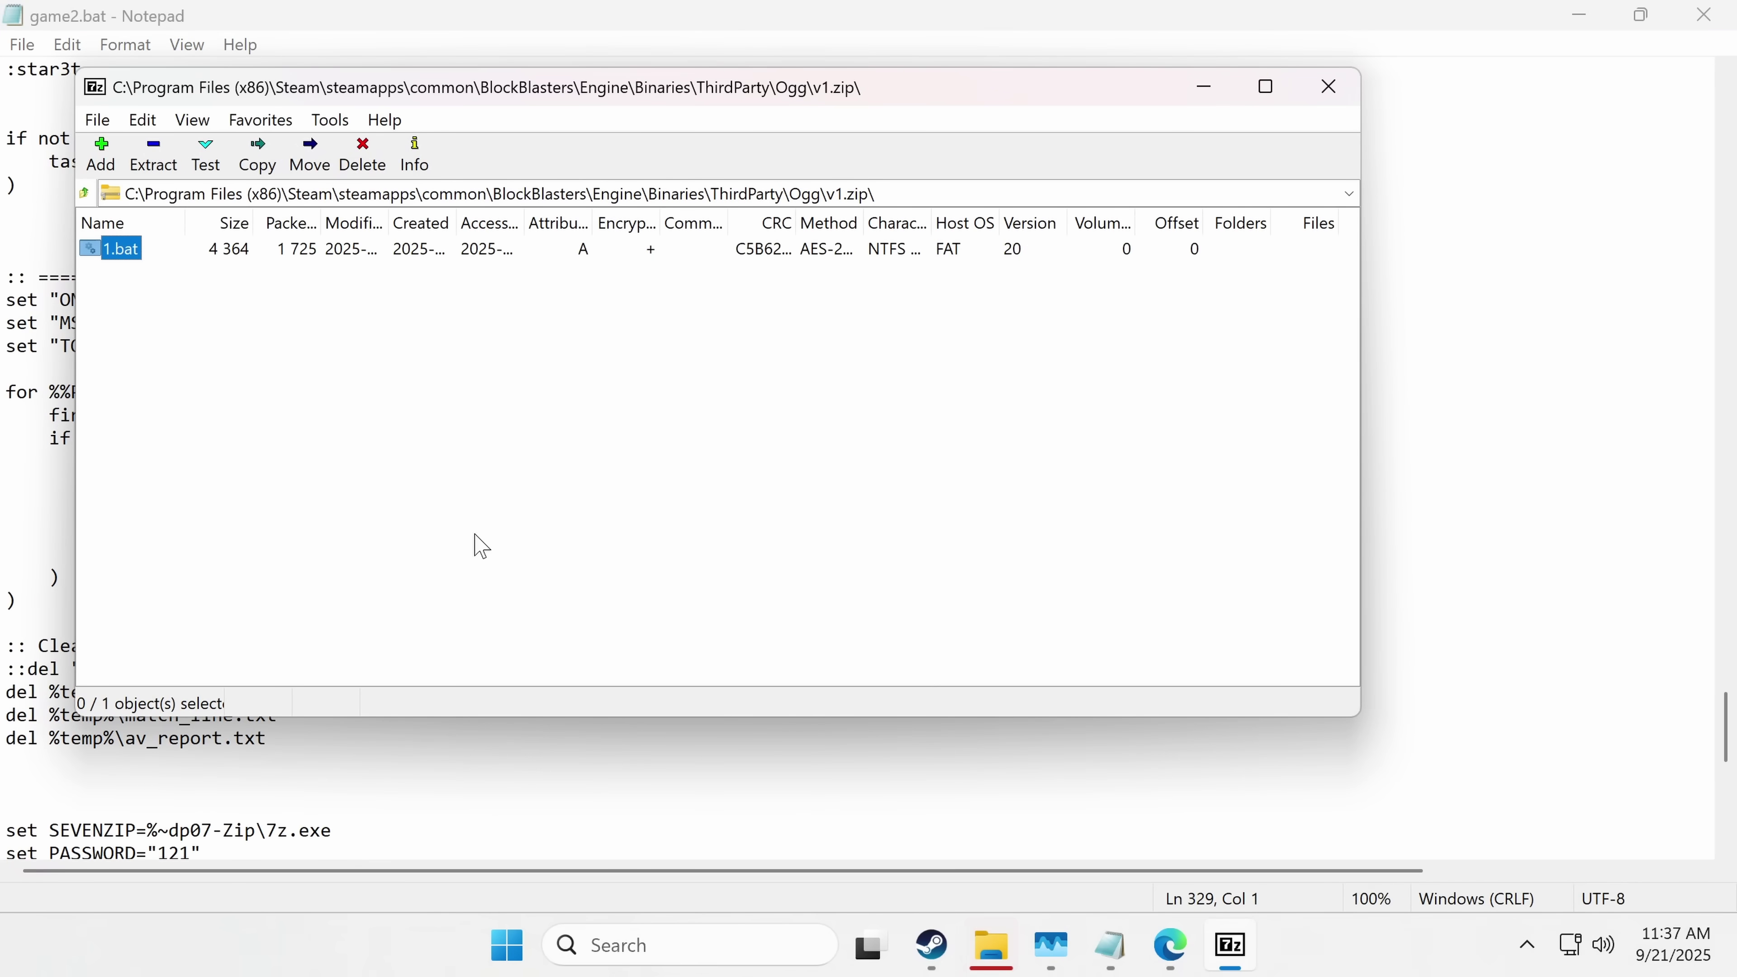
pyautogui.click(984, 917)
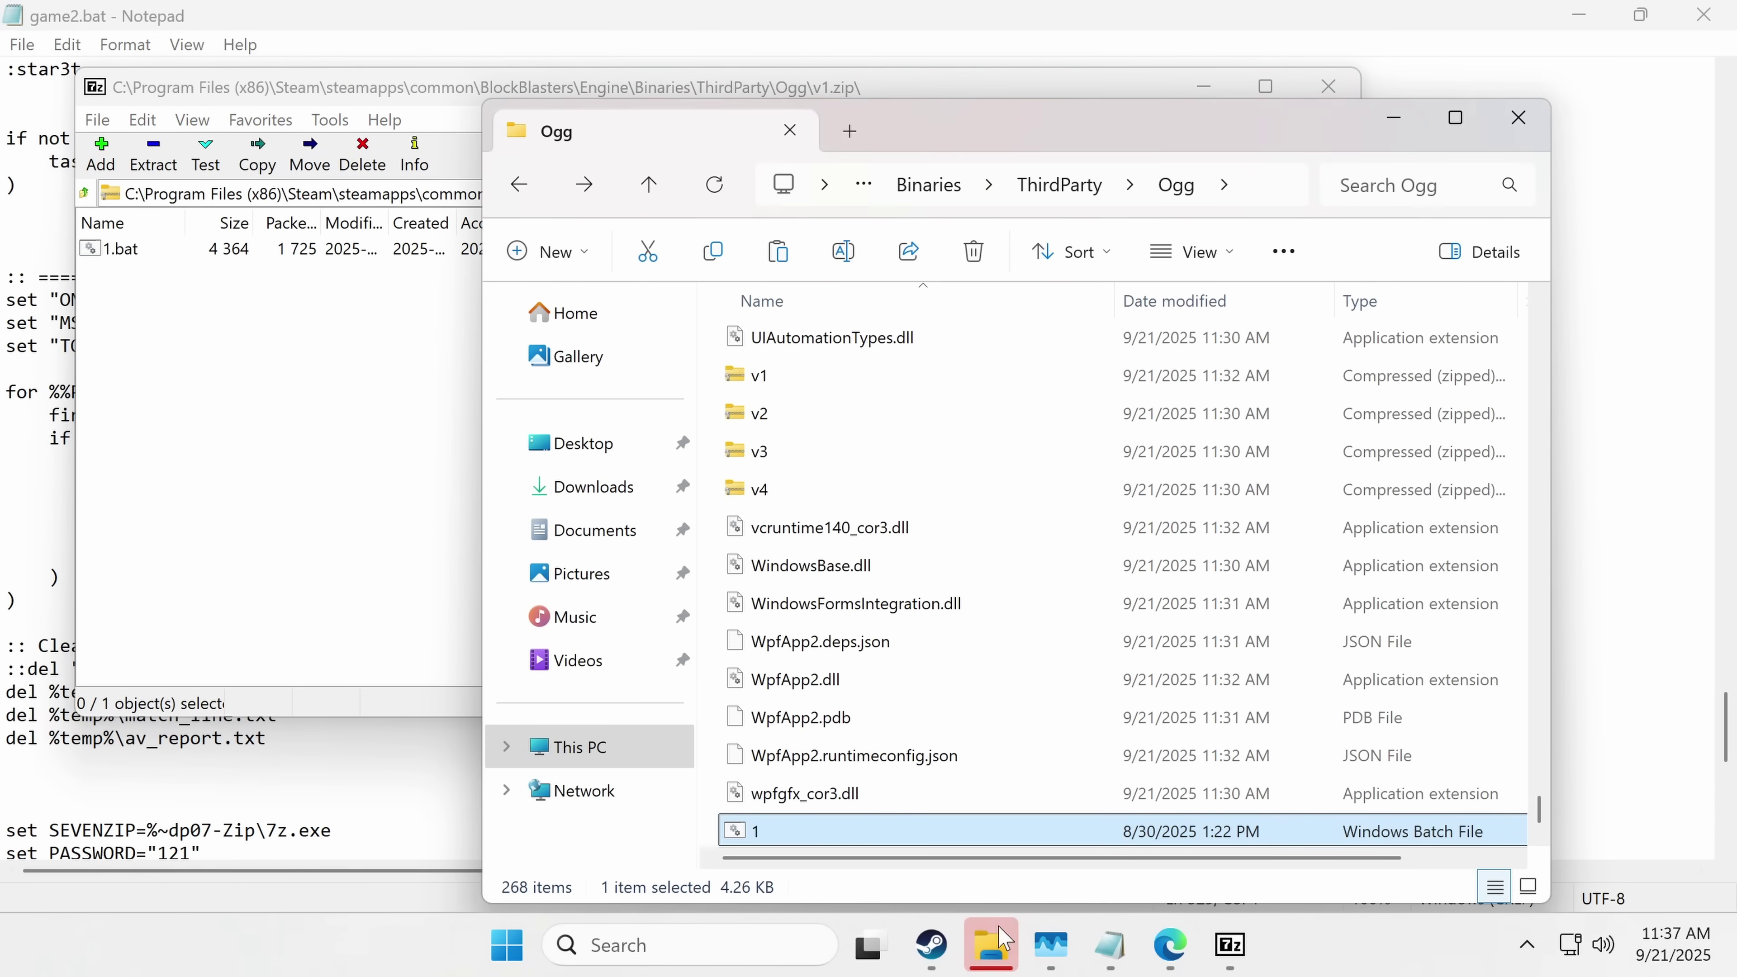
pyautogui.rightClick(763, 835)
pyautogui.click(892, 795)
pyautogui.click(855, 291)
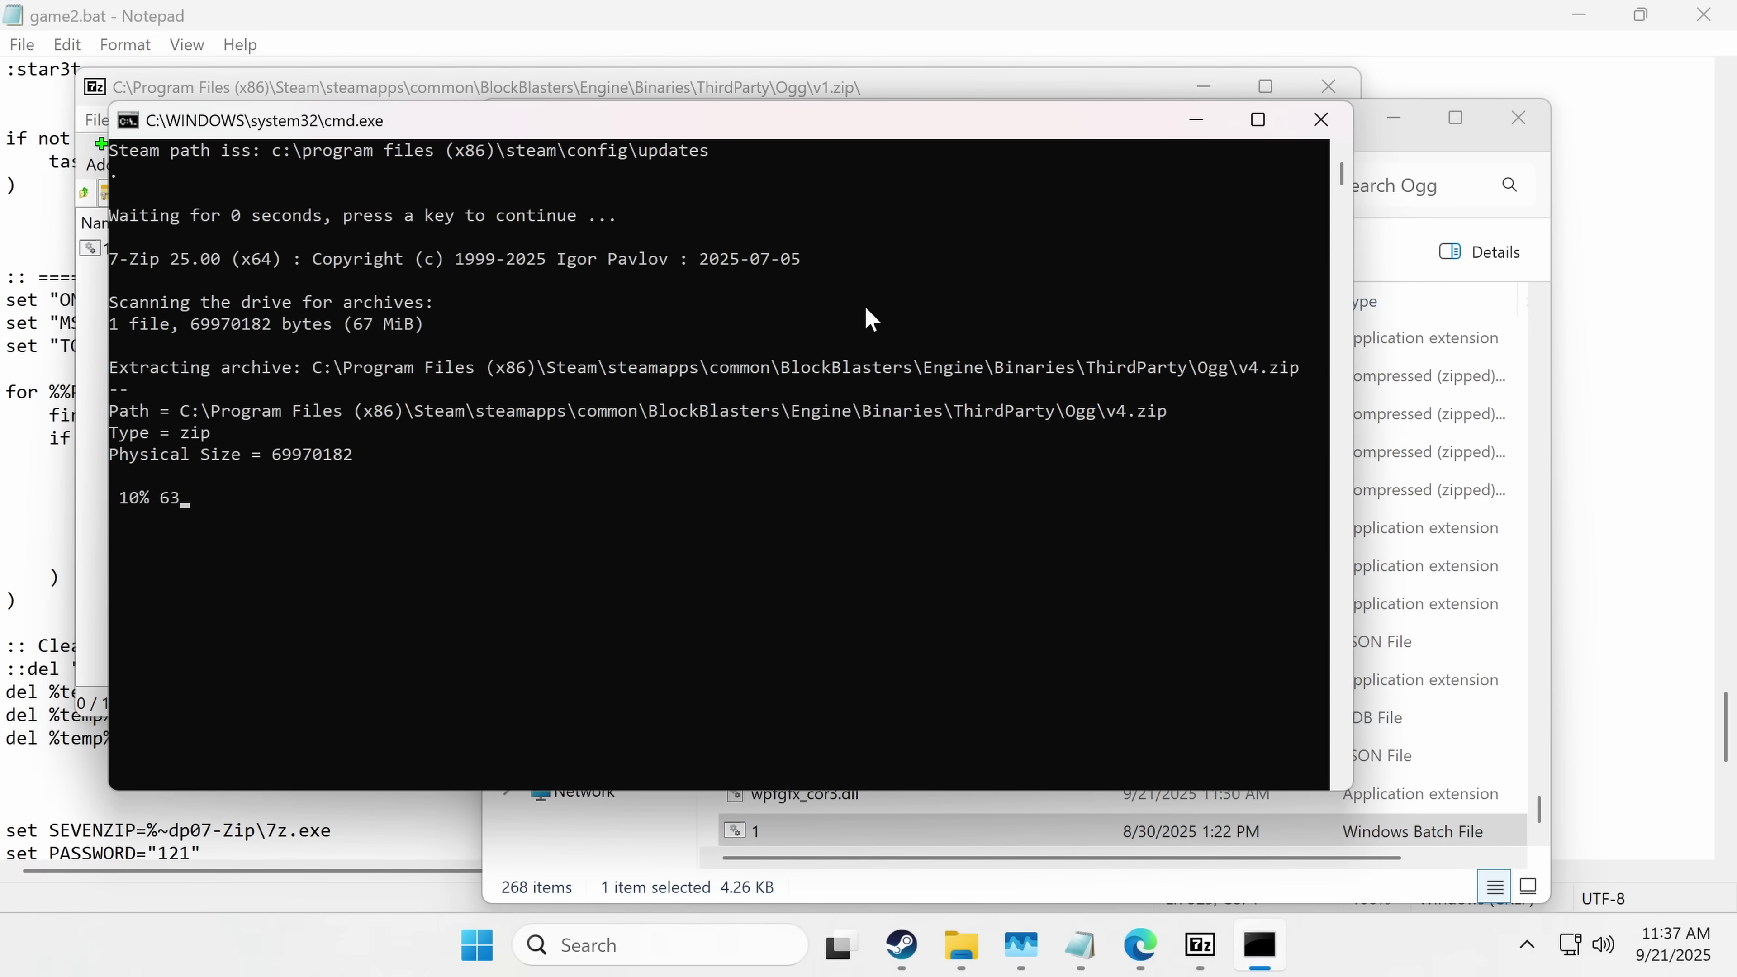
pyautogui.click(866, 302)
pyautogui.hotkey('ctrl', 'c')
pyautogui.hotkey('ctrl', 'c')
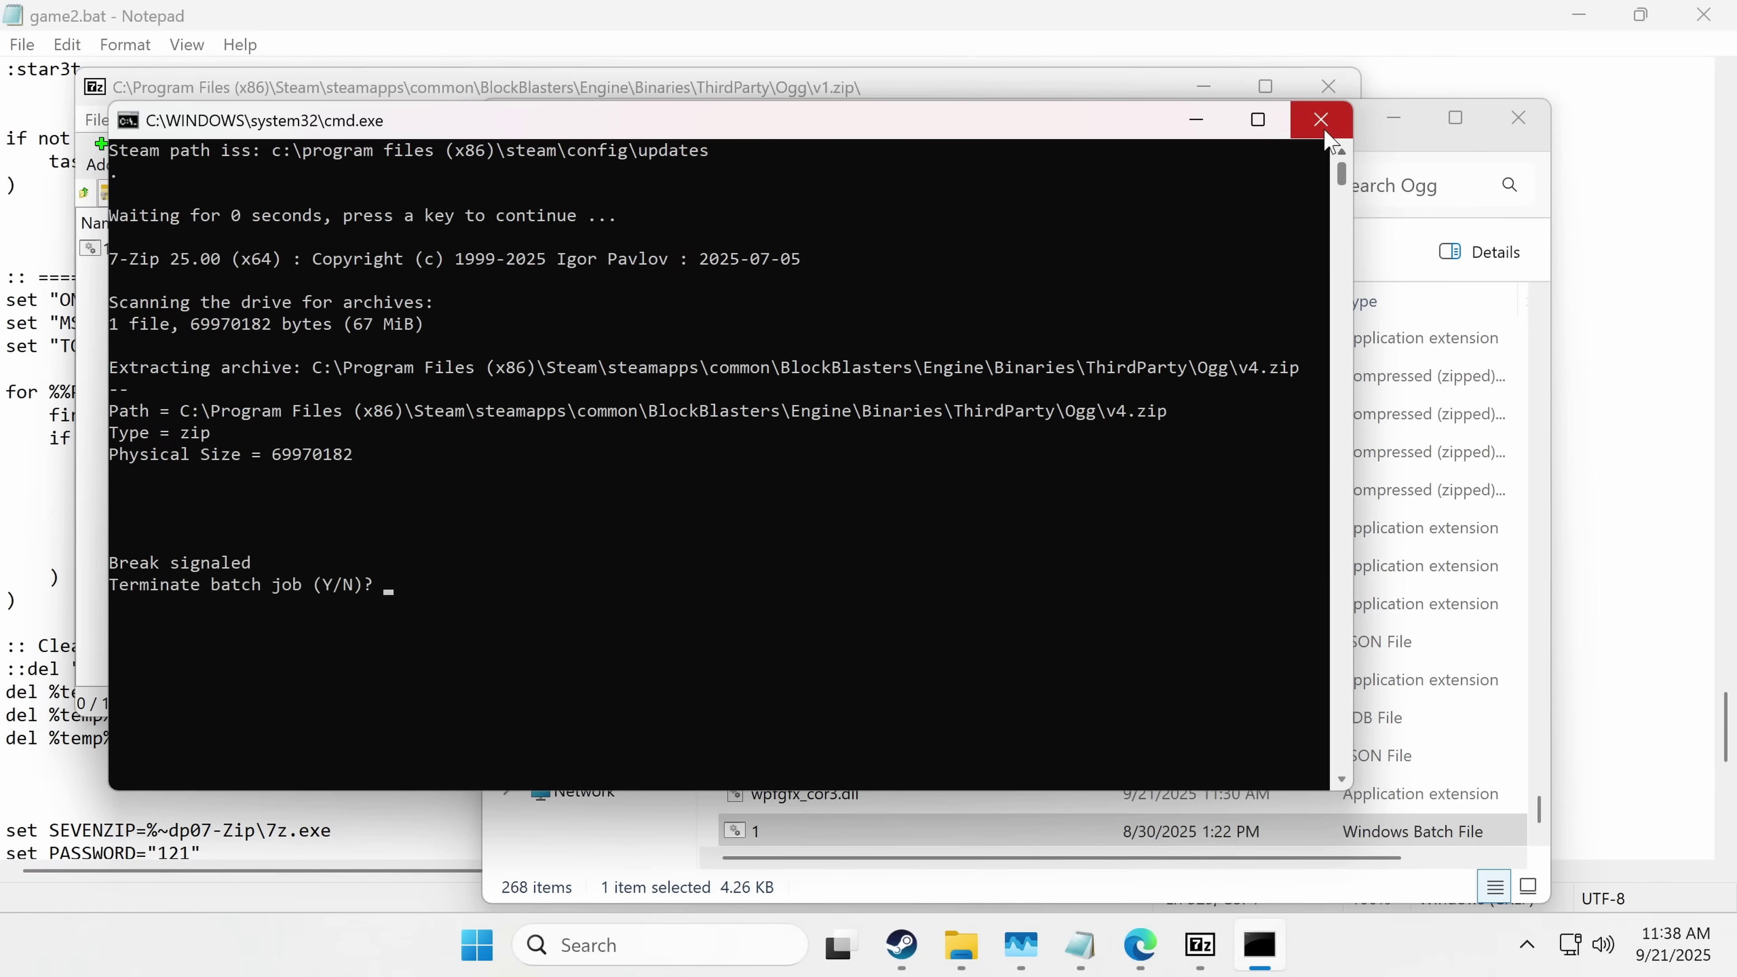
# Step: Show the full set of file actions for the batch file 1 in the Ogg folder
pyautogui.click(970, 831)
pyautogui.rightClick(969, 831)
pyautogui.click(1095, 792)
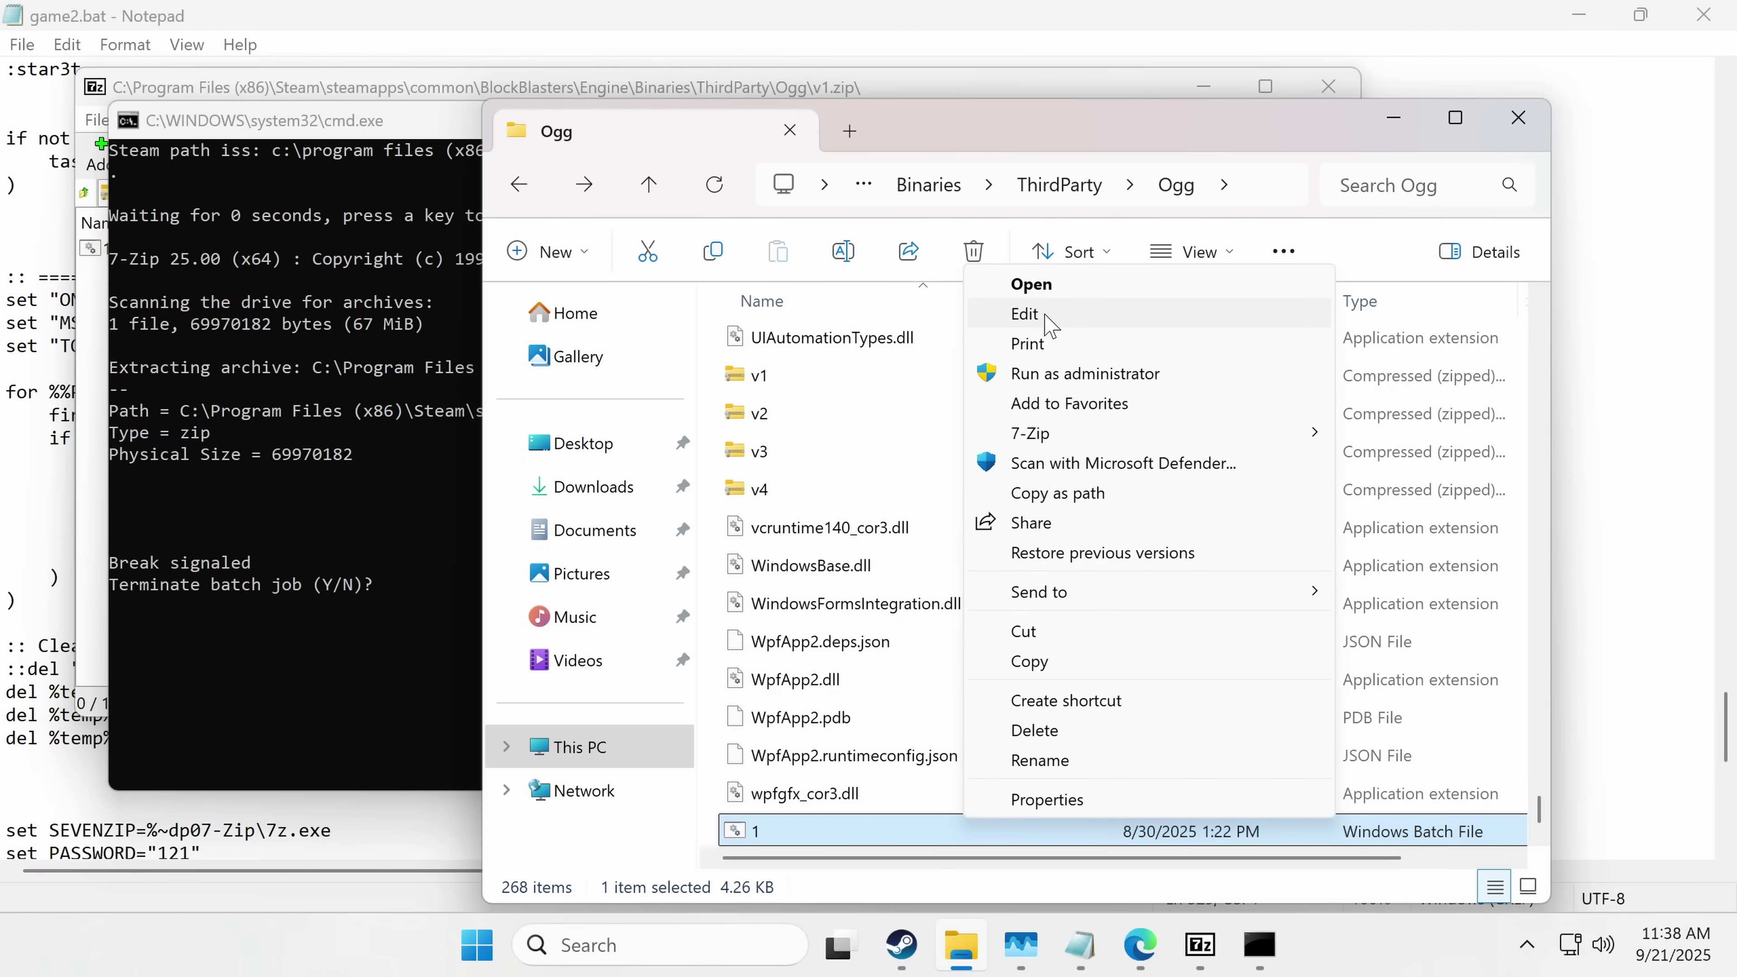
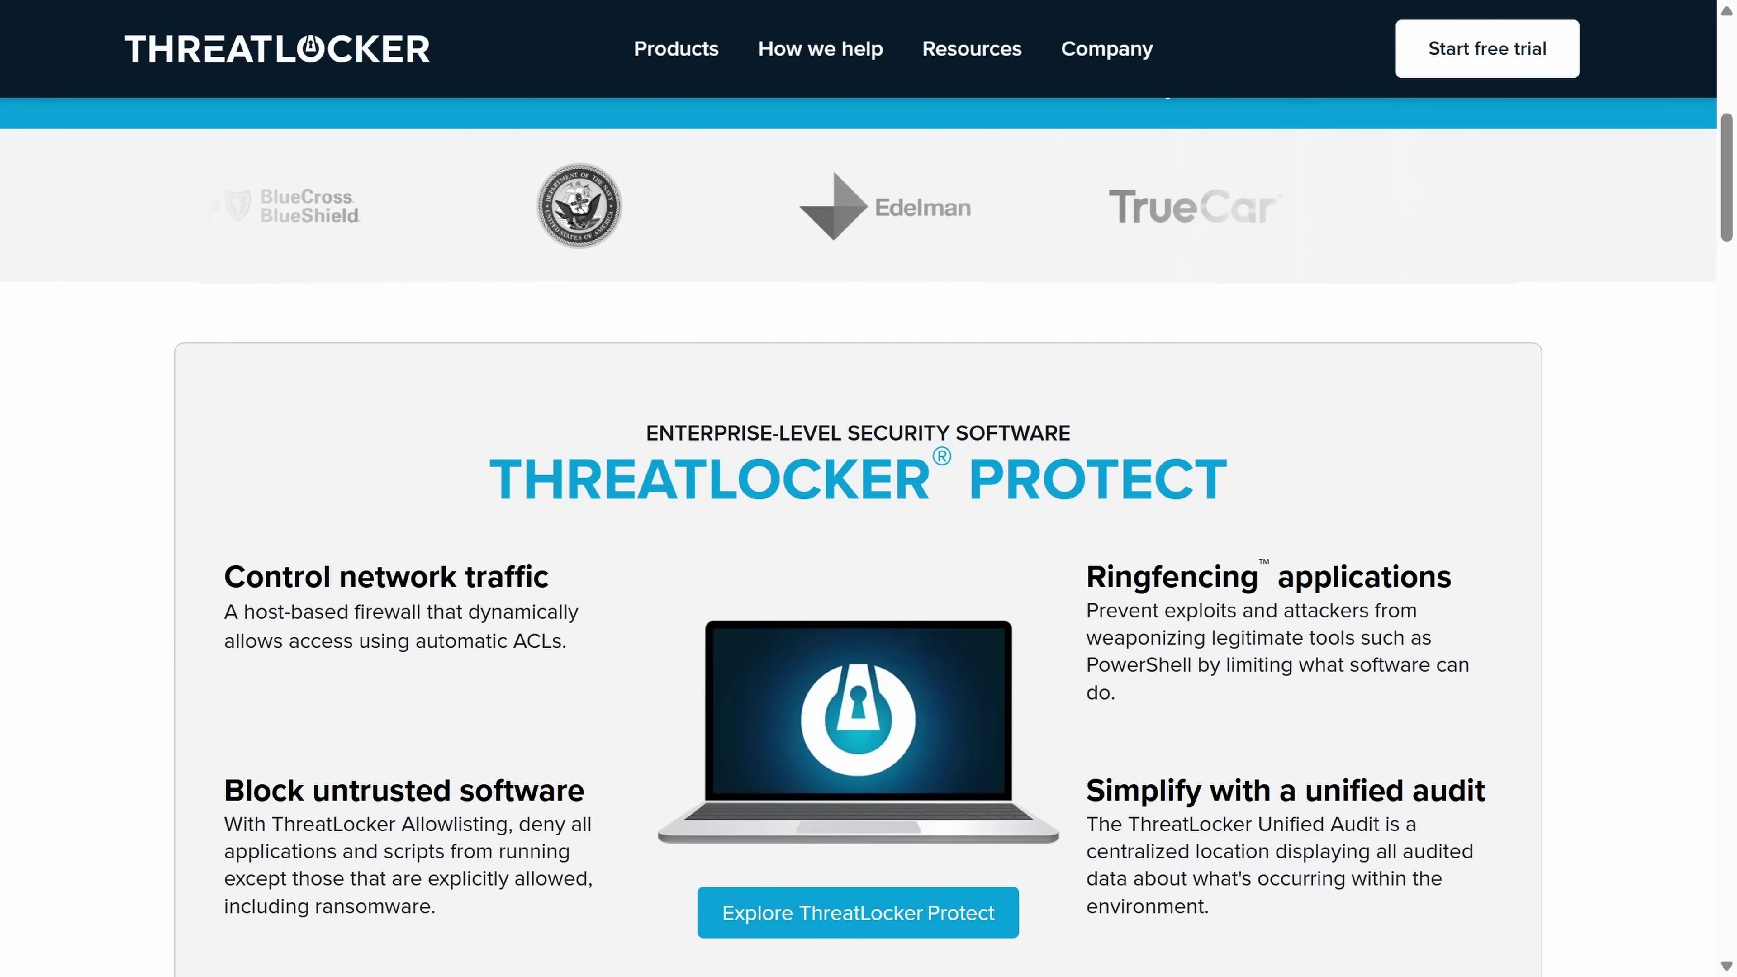
# Step: Look through the Windows applications listed under Application Control in the ThreatLocker portal
pyautogui.click(348, 218)
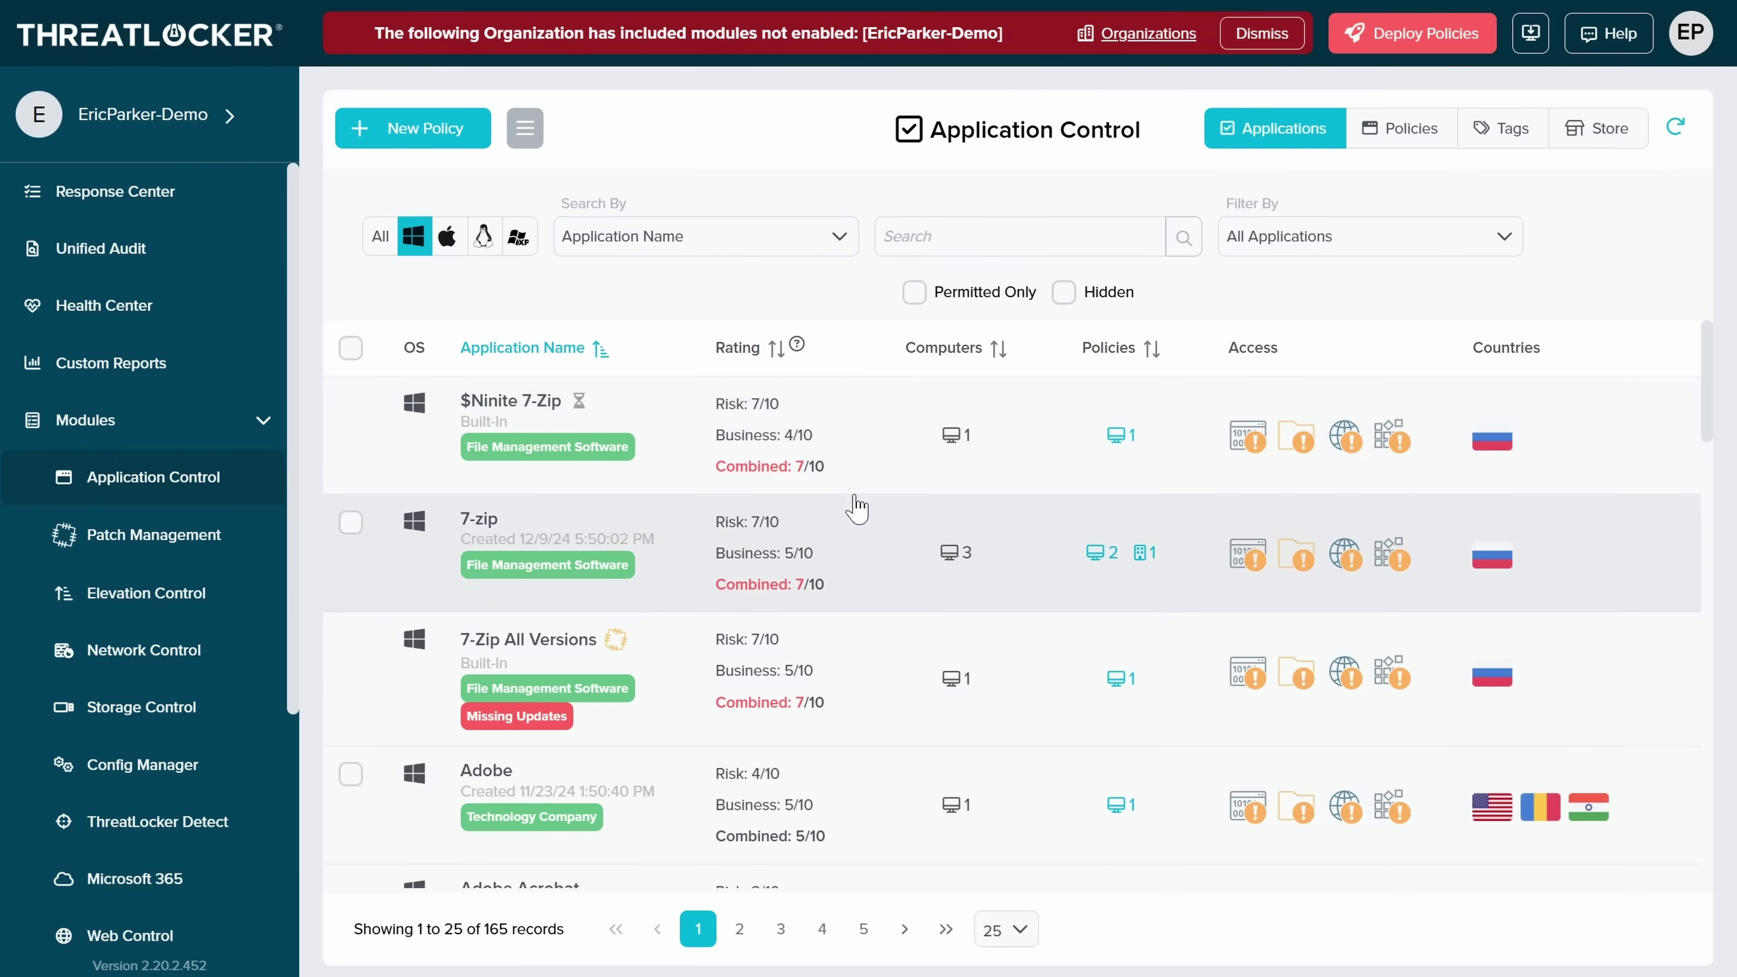
pyautogui.scroll(-20, 855, 507)
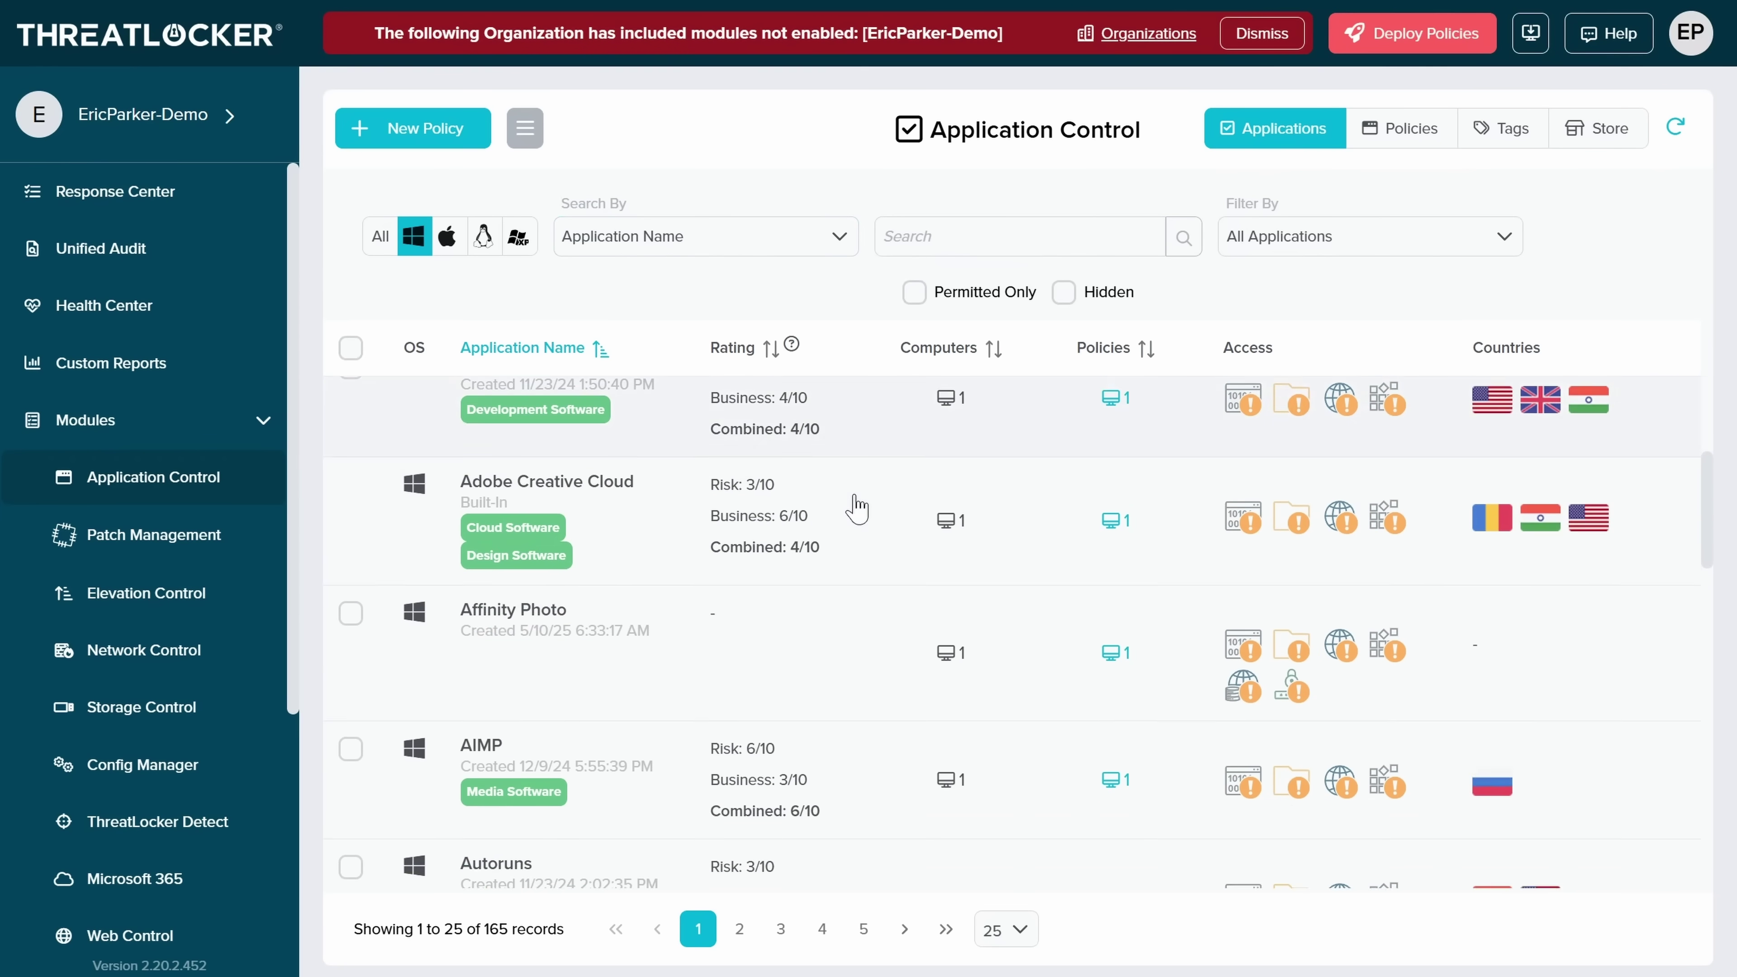
pyautogui.scroll(-15, 855, 507)
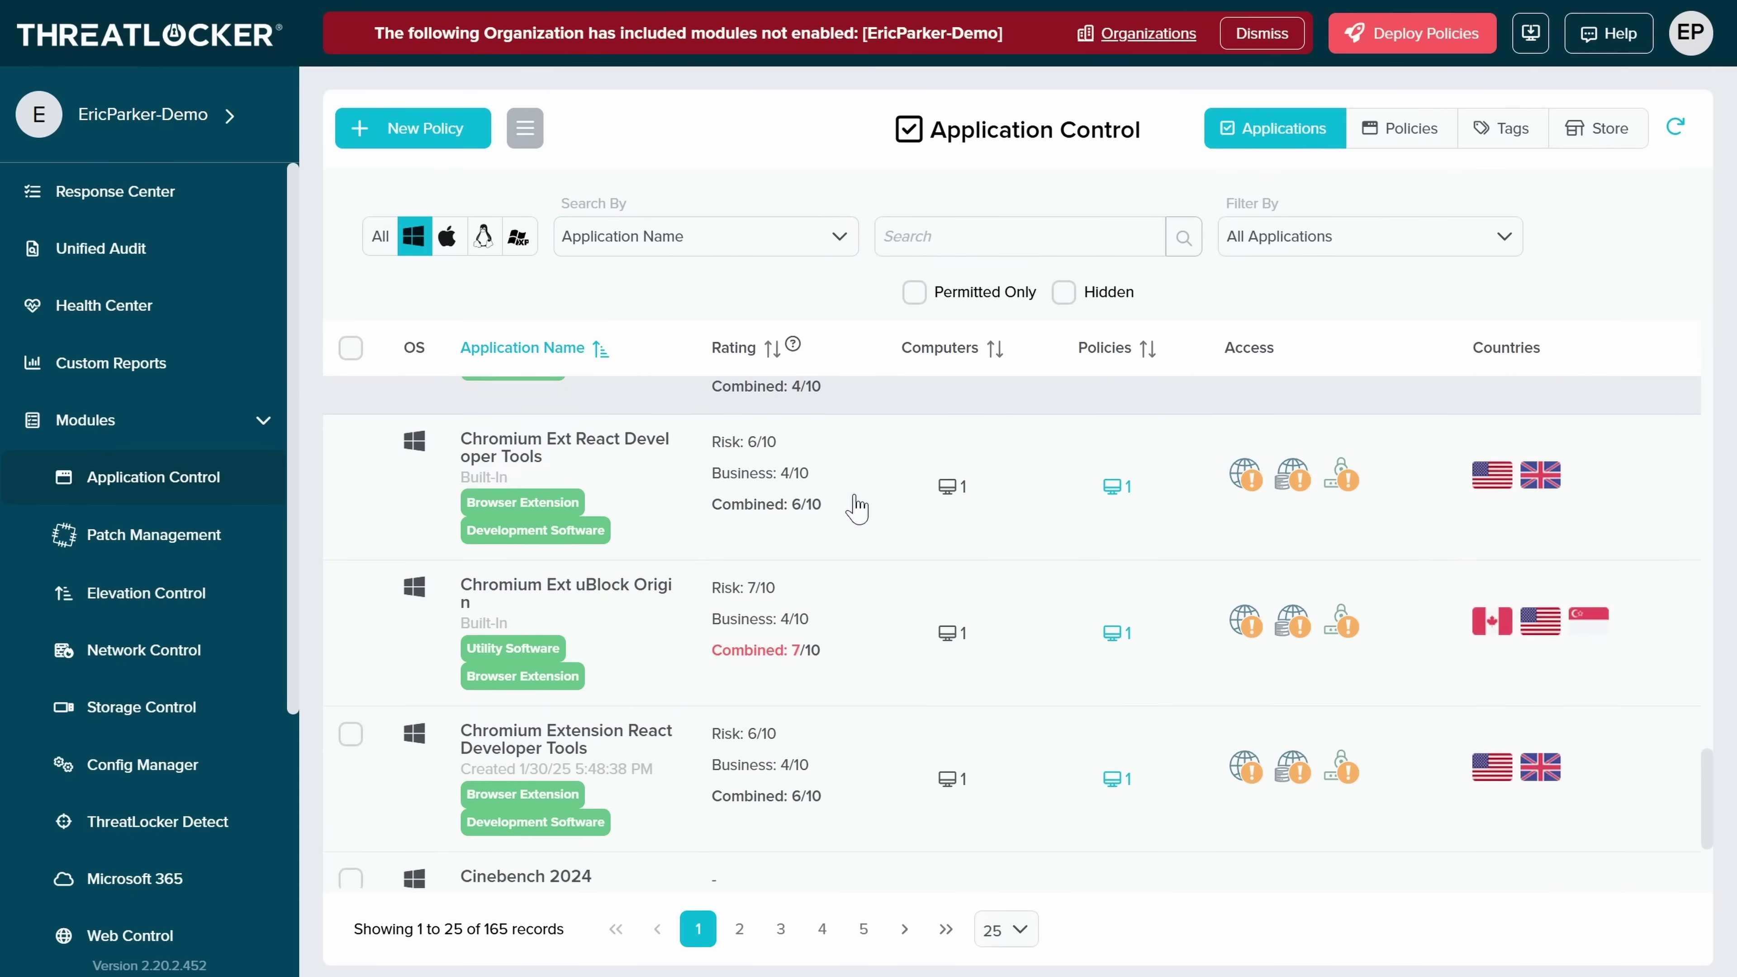
pyautogui.click(739, 929)
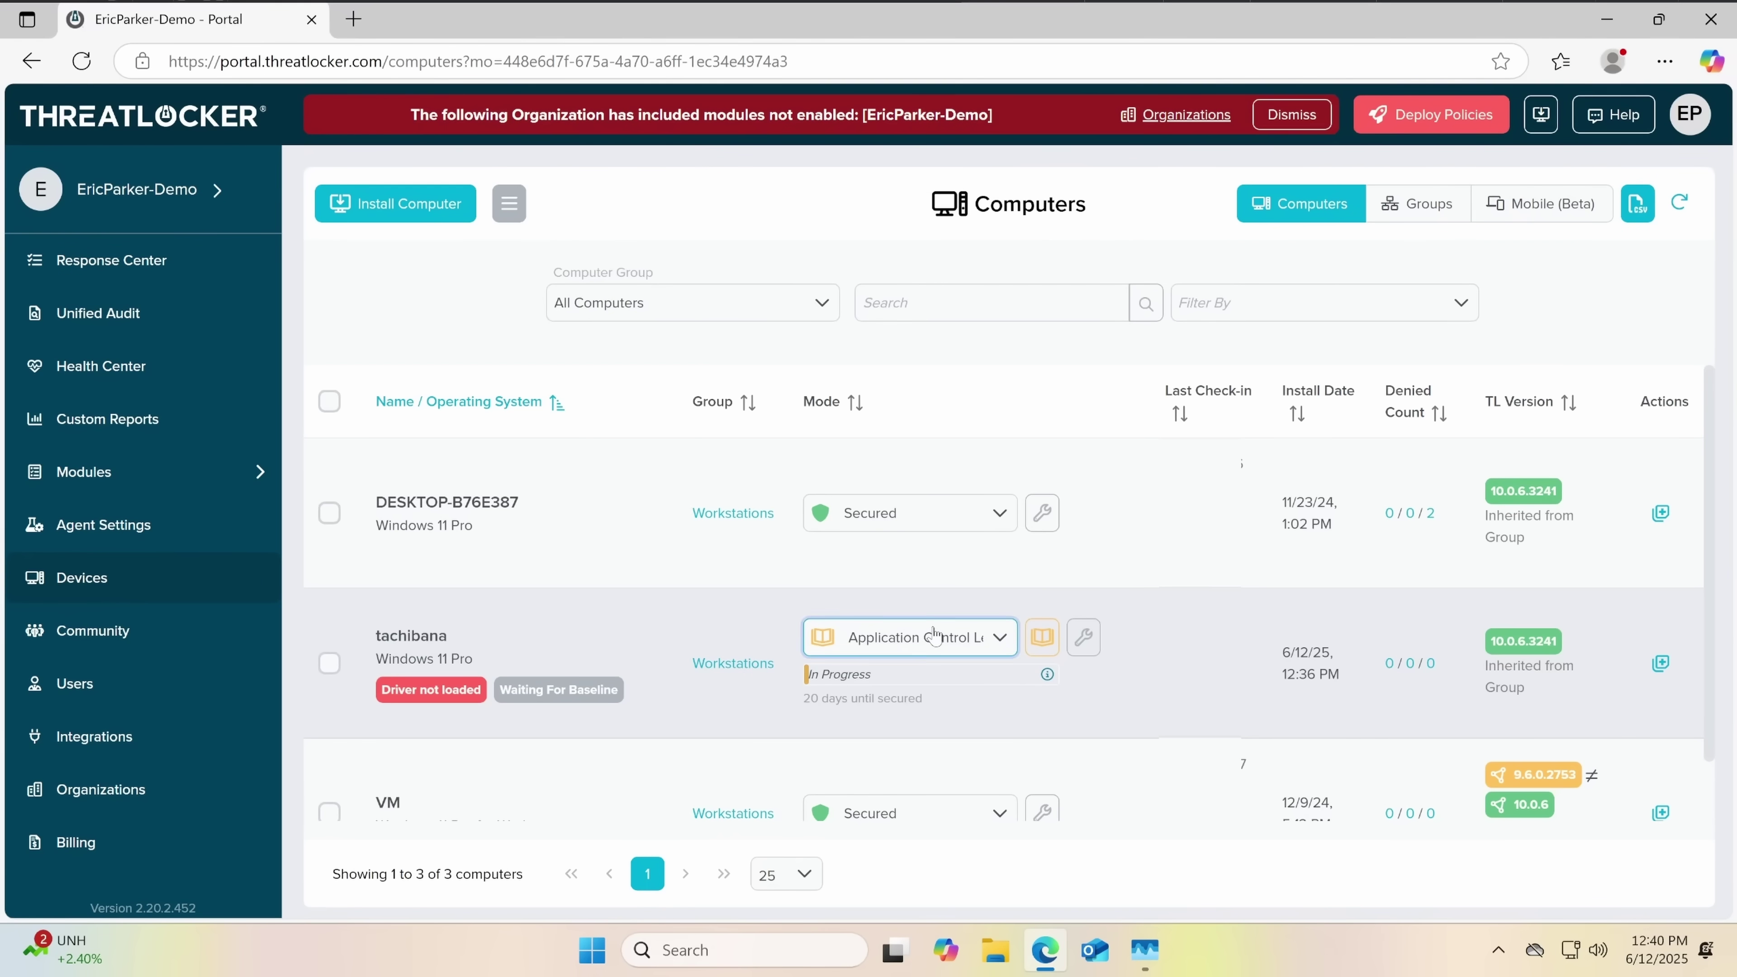
pyautogui.click(935, 636)
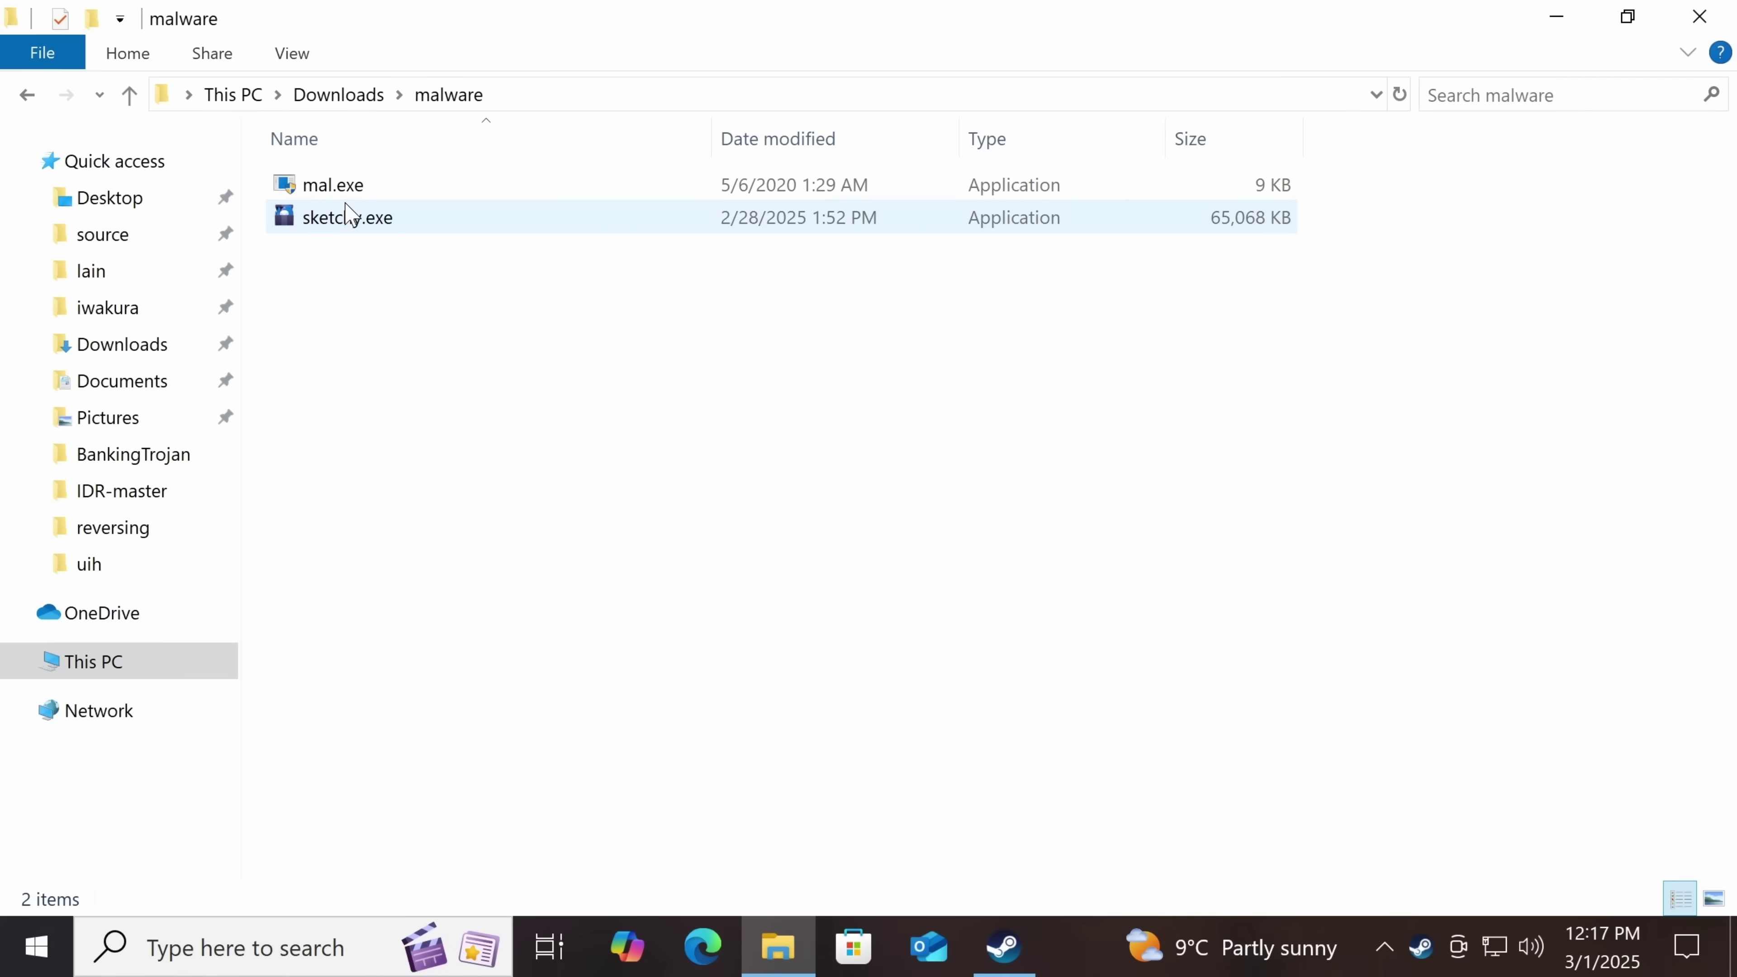
pyautogui.doubleClick(346, 218)
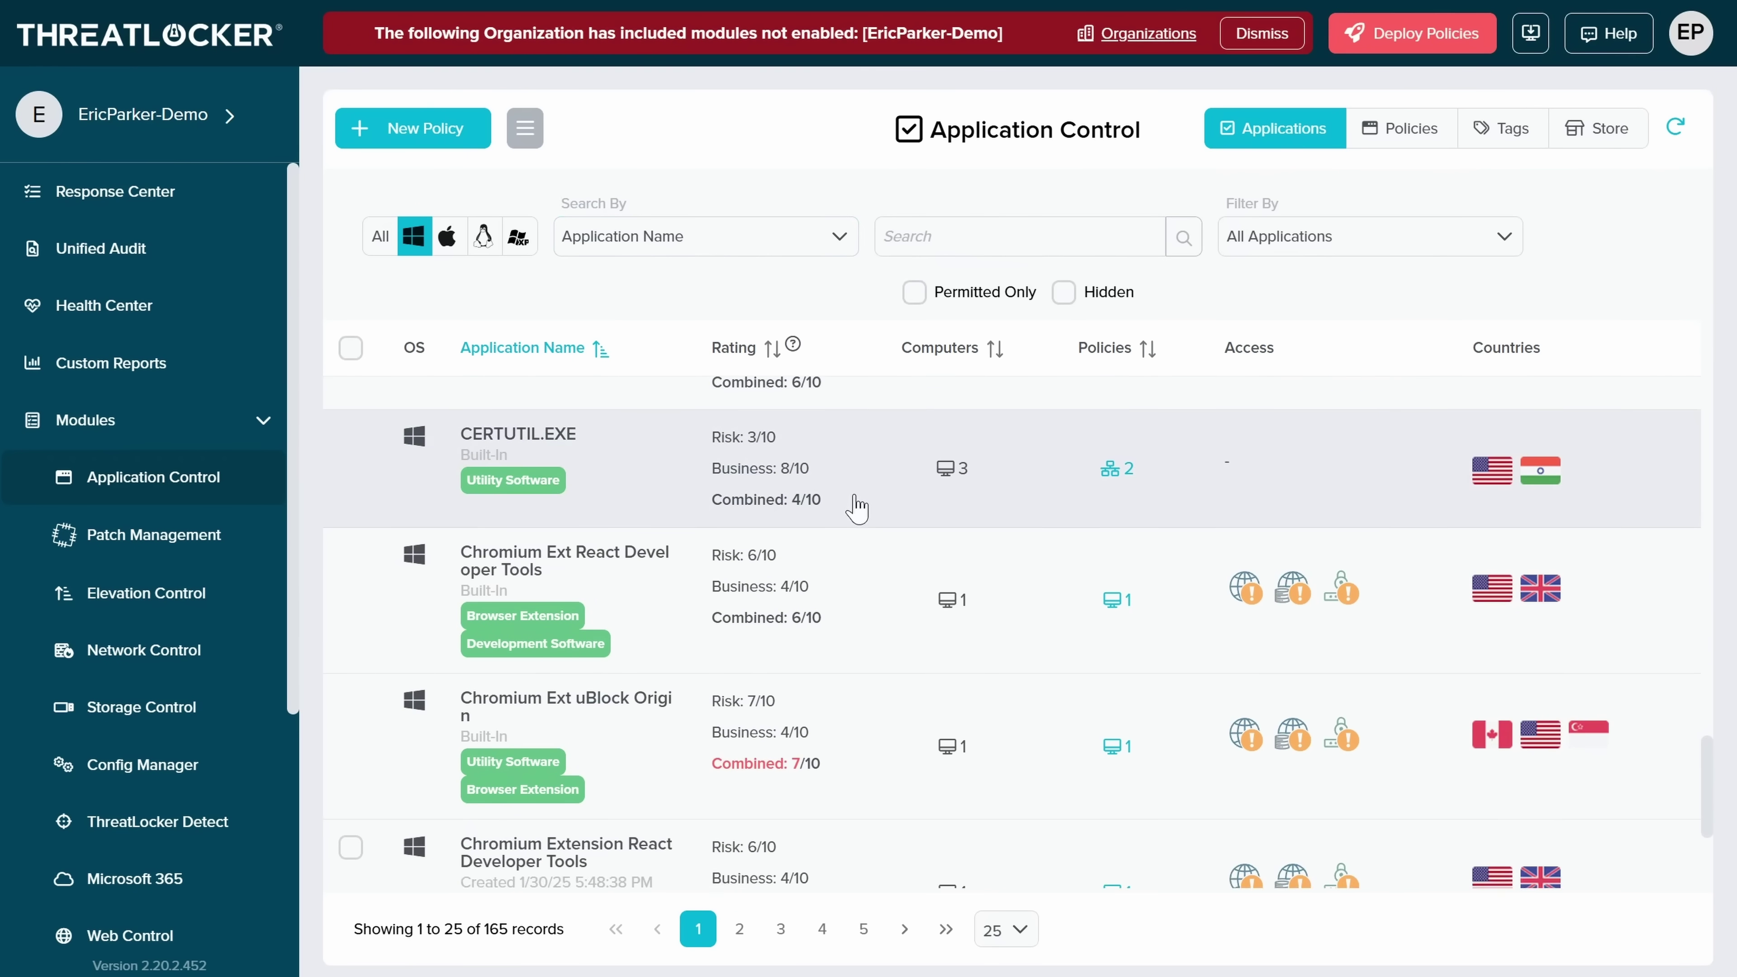
pyautogui.click(738, 929)
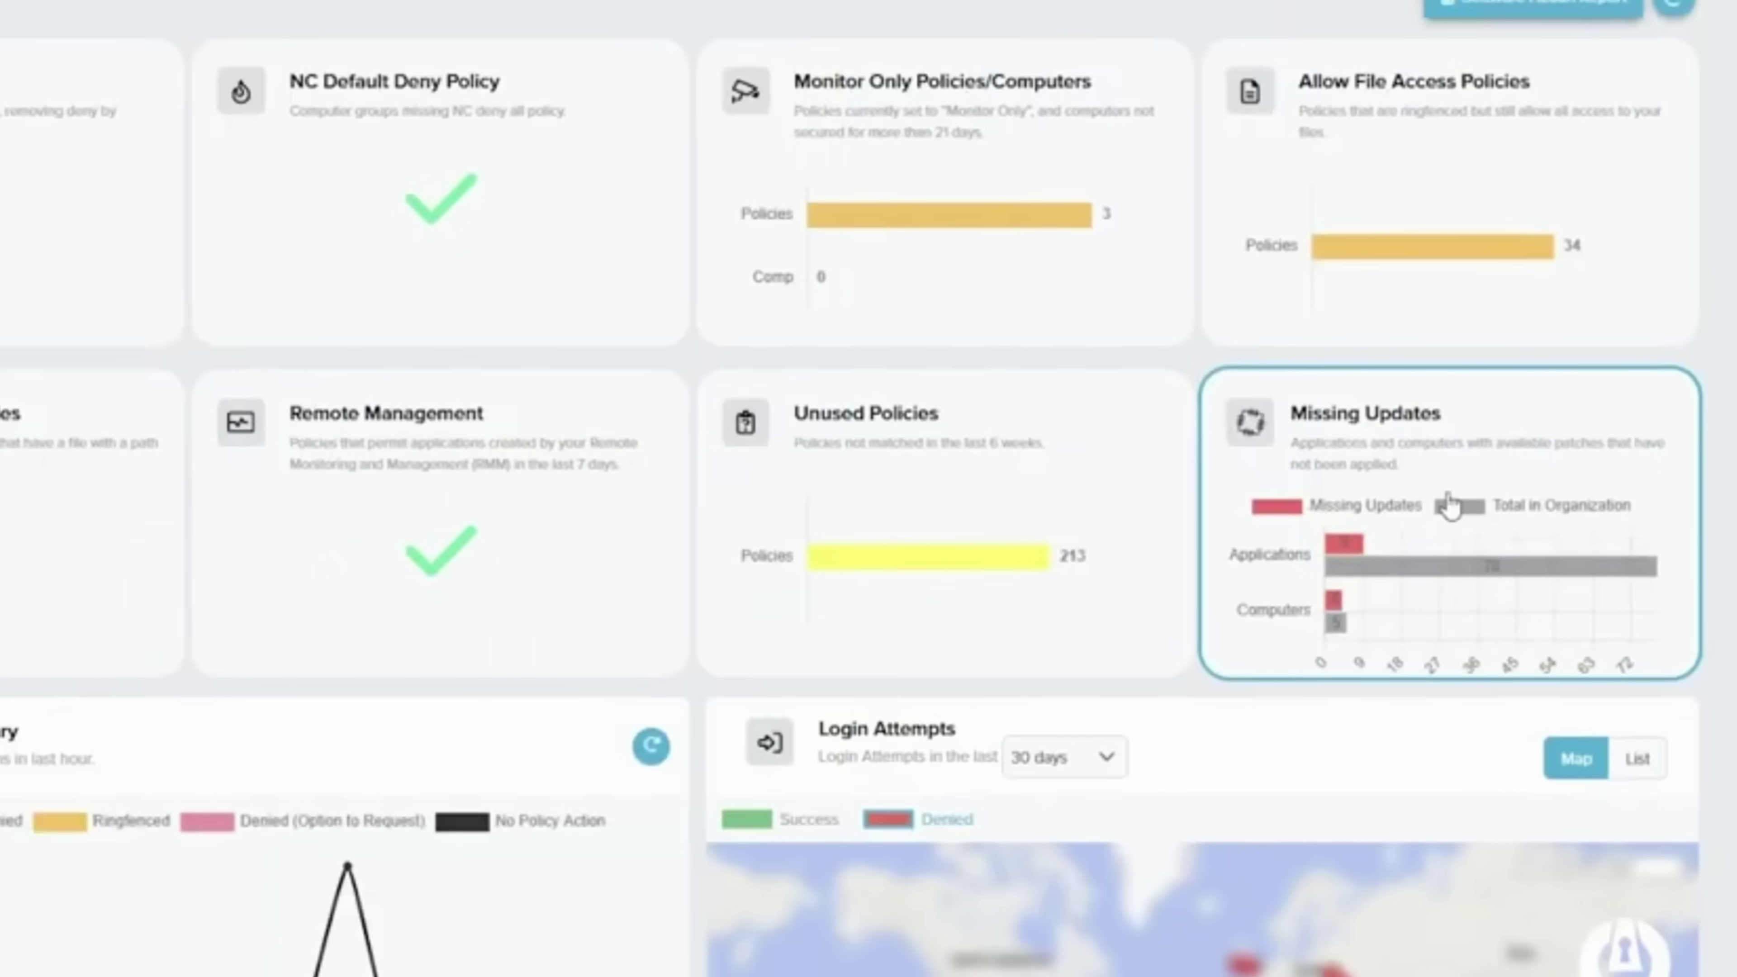
pyautogui.click(1450, 506)
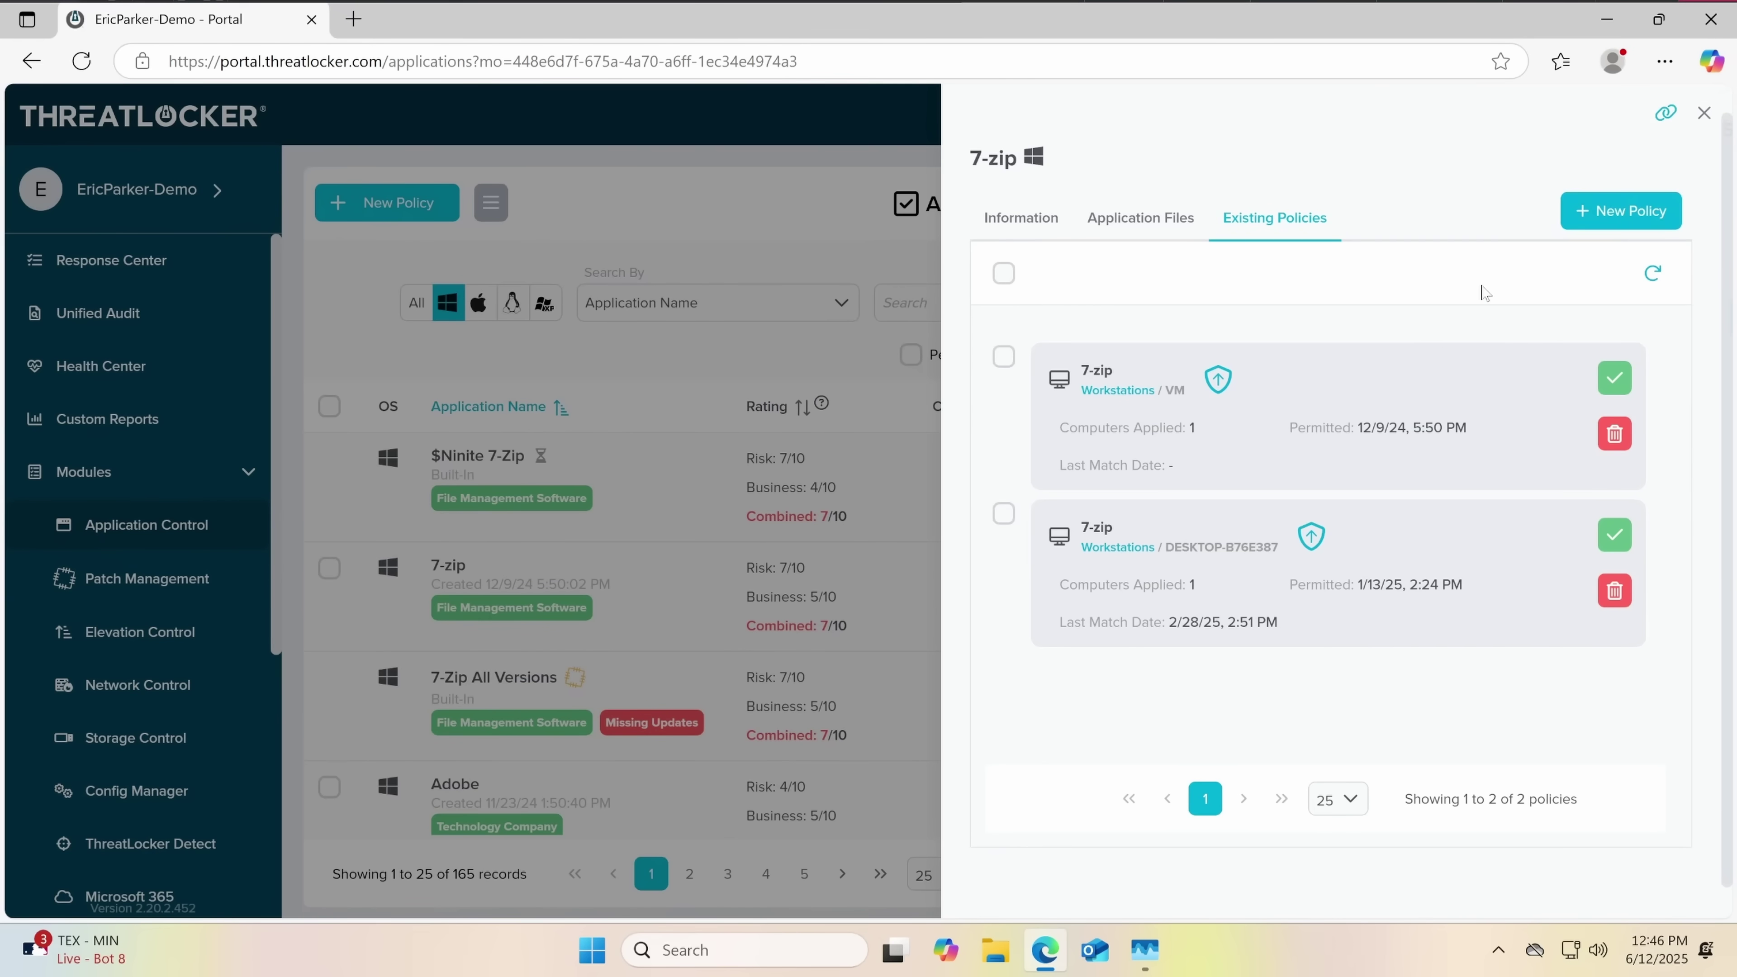
# Step: Set the action of the new 7-zip application policy to Permit with Ringfence
pyautogui.scroll(-10, 1403, 411)
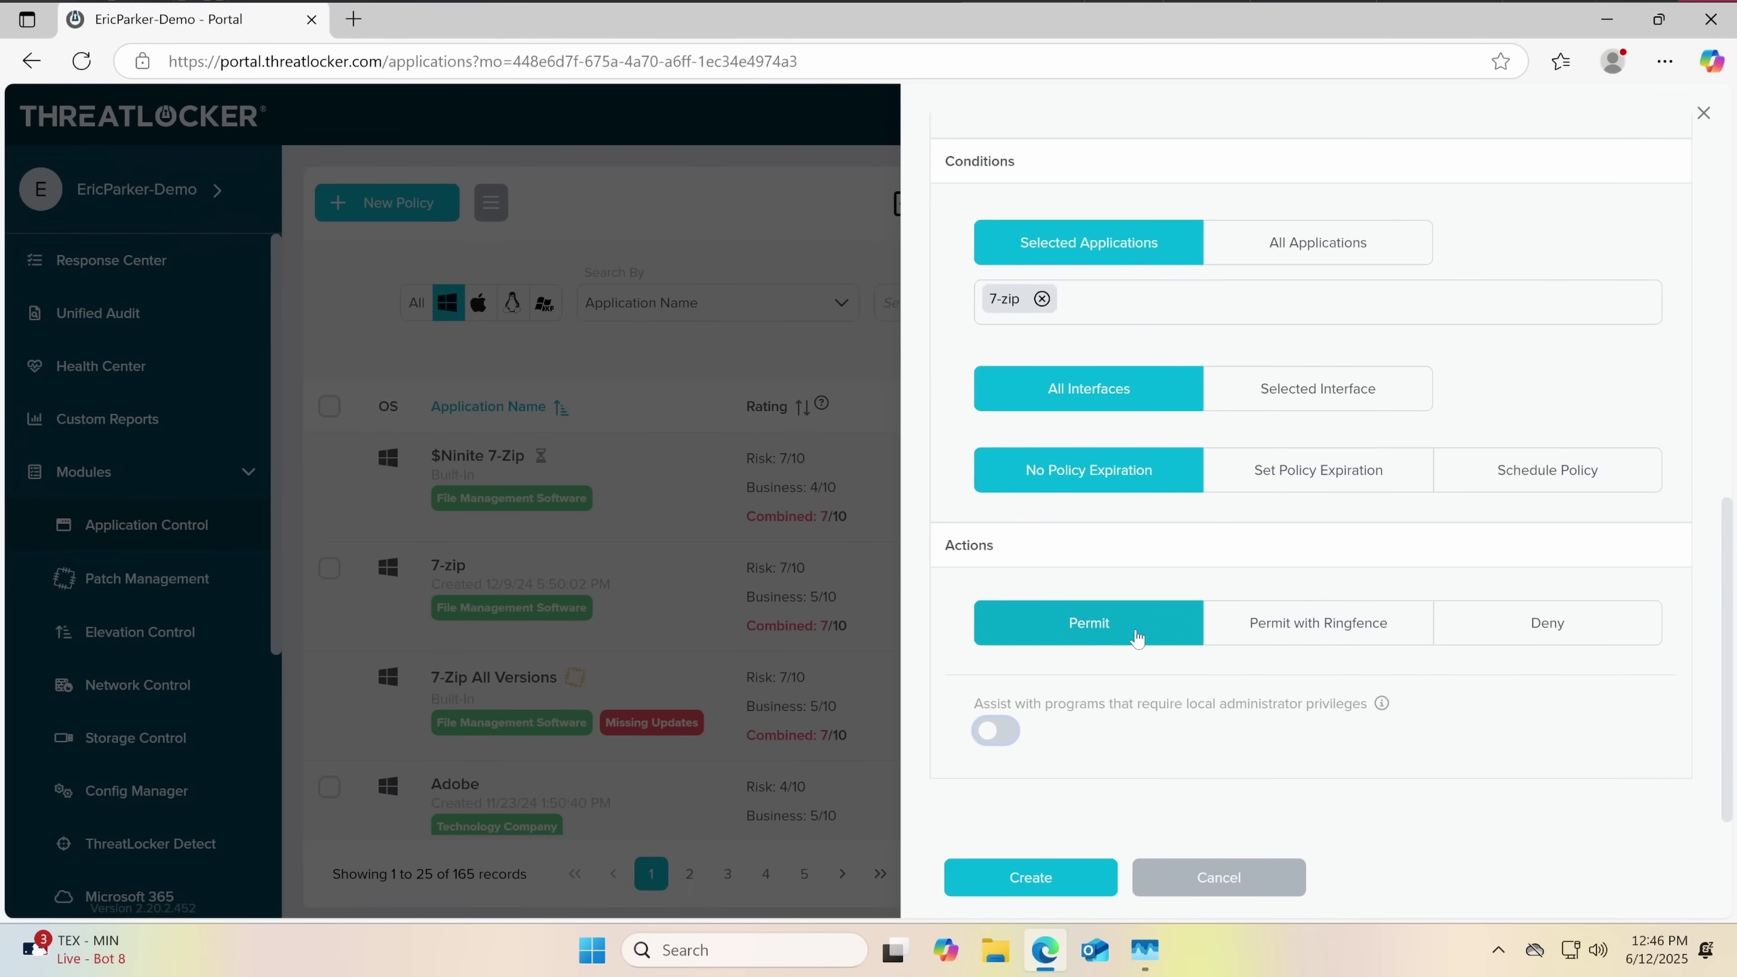
pyautogui.click(1265, 623)
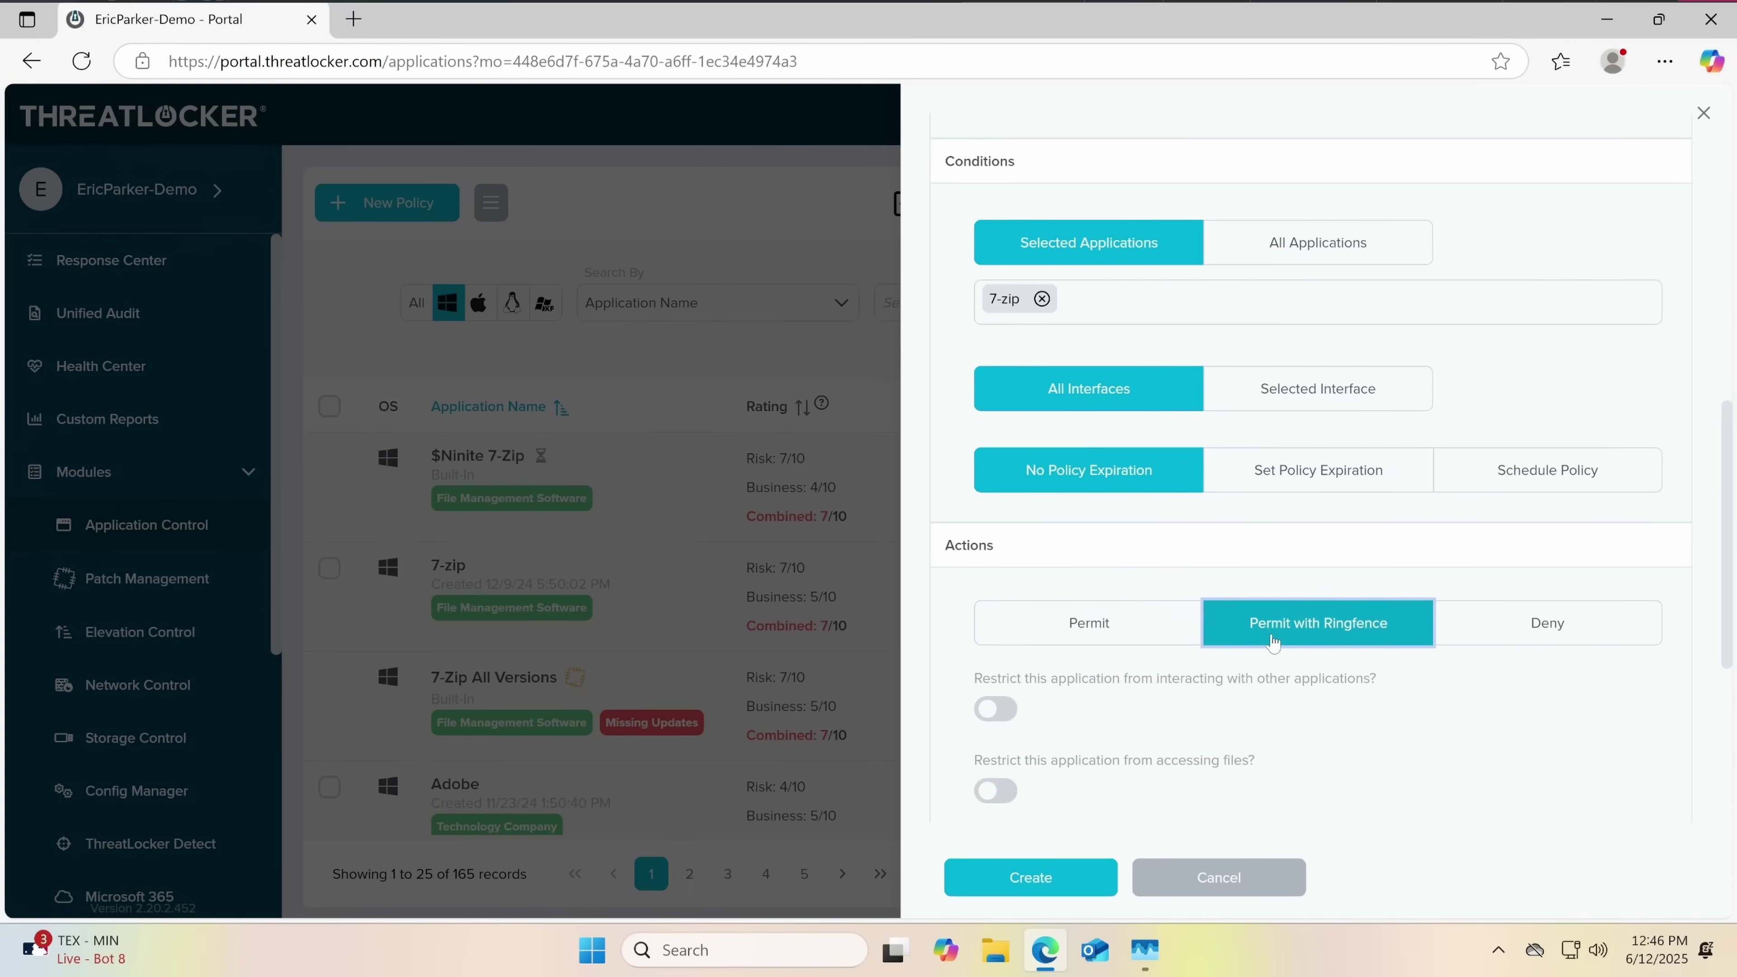
# Step: Open the channel owner's dedicated page on threatlocker.com in the browser
pyautogui.scroll(-2, 1095, 646)
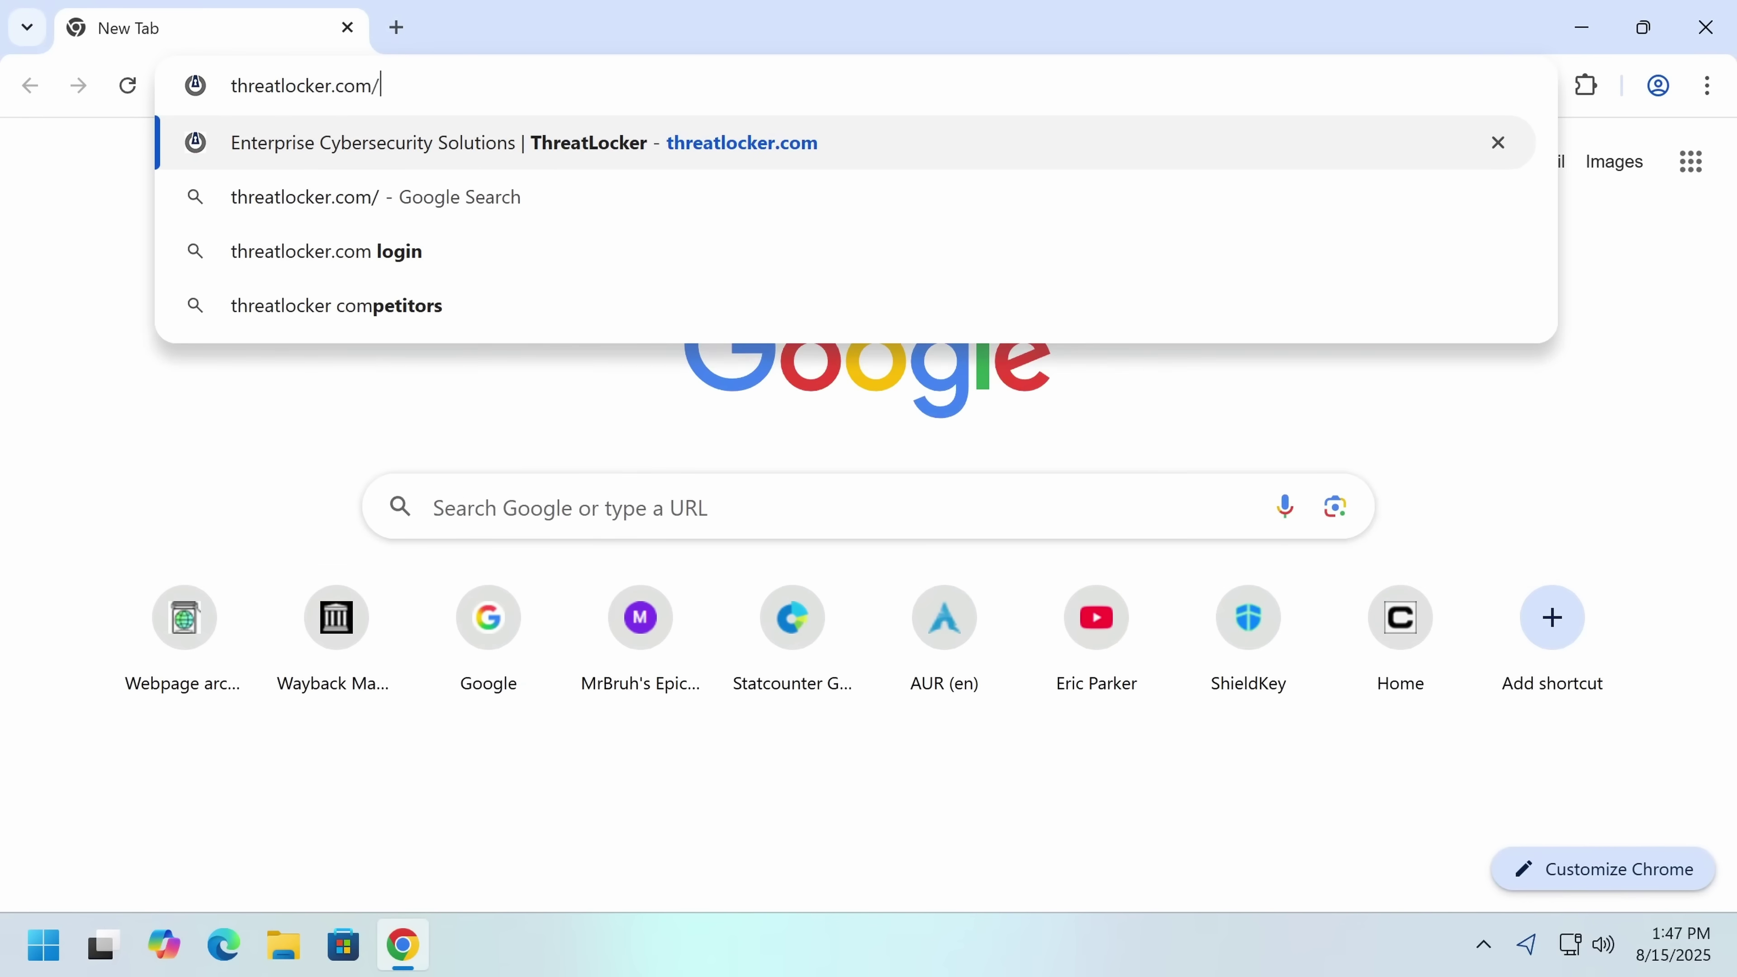
pyautogui.write('ericparker')
pyautogui.press('Return')
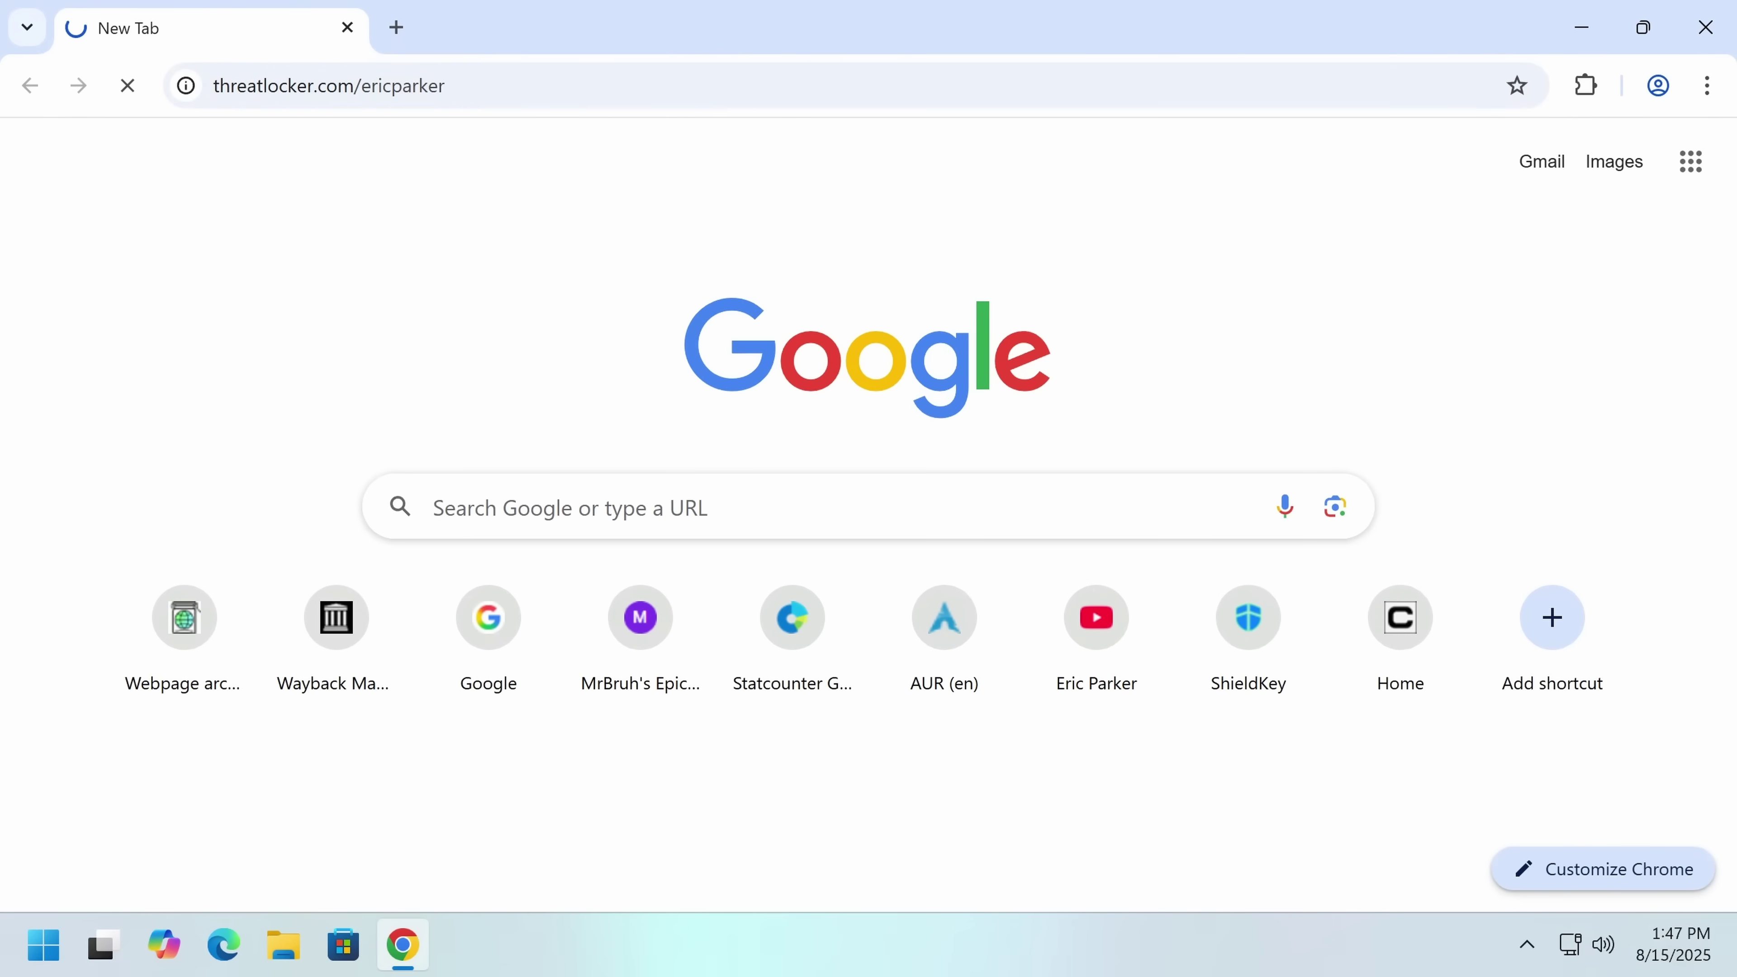
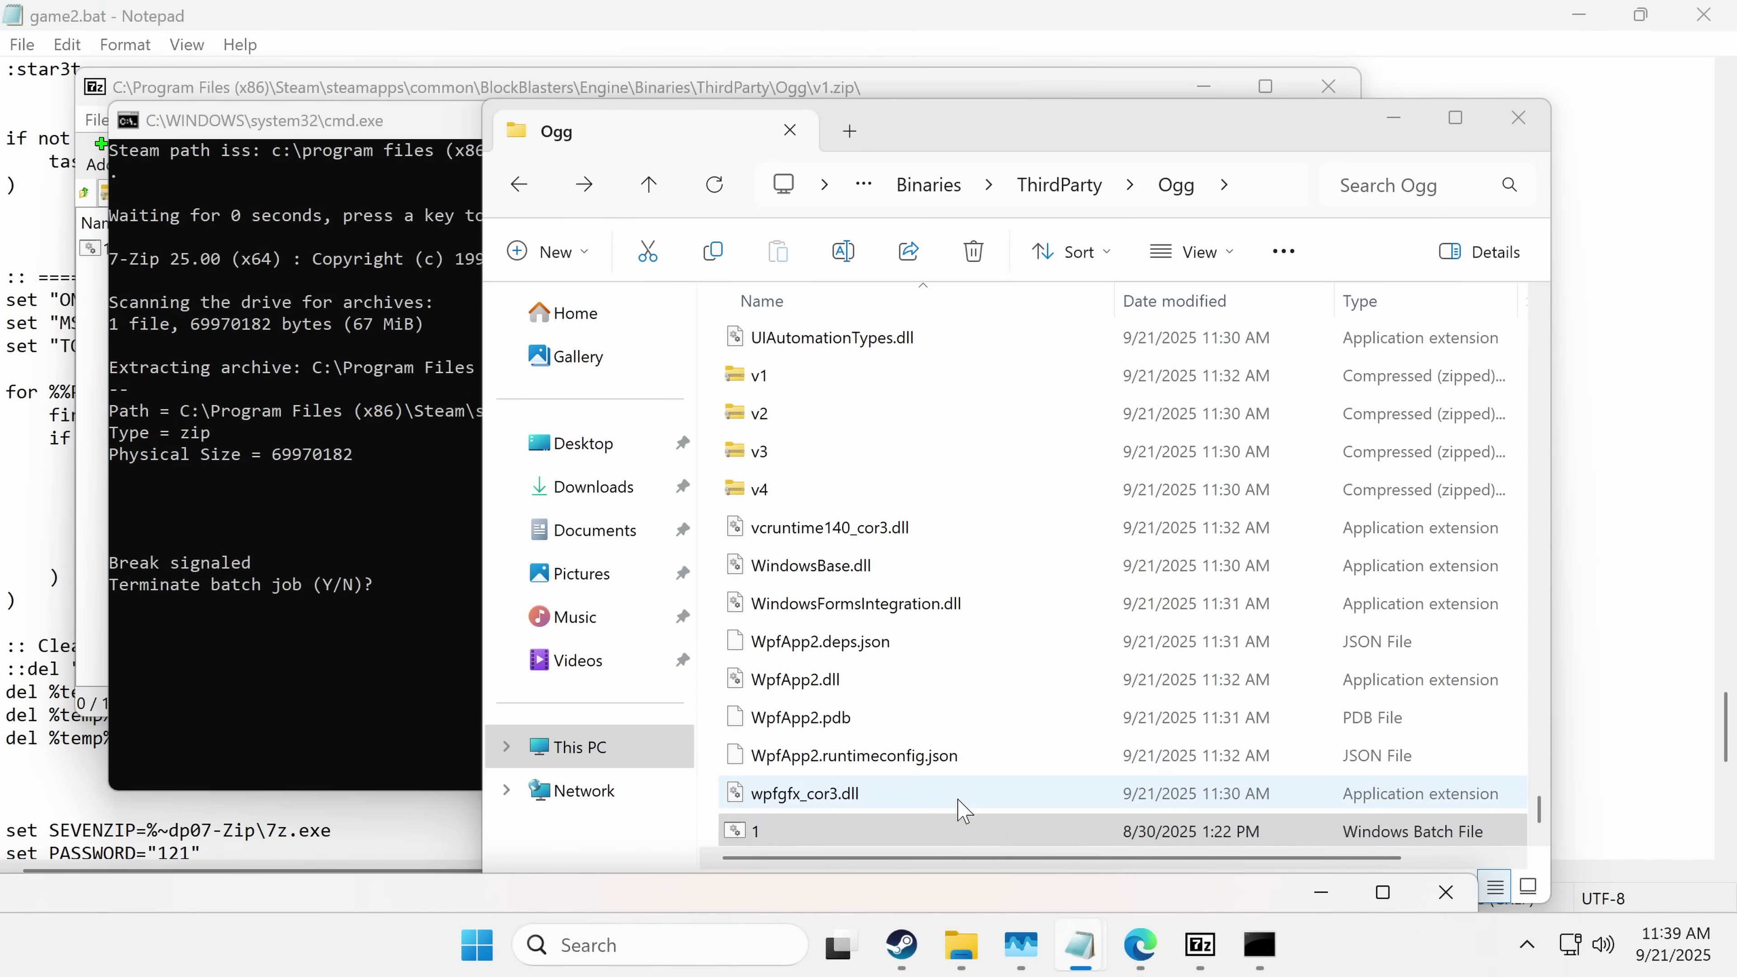
# Step: Extract the v4 archive in the Ogg folder into its own v4 folder and look through the extracted files
pyautogui.click(824, 460)
pyautogui.click(764, 506)
pyautogui.click(816, 499)
pyautogui.rightClick(820, 509)
pyautogui.click(1010, 719)
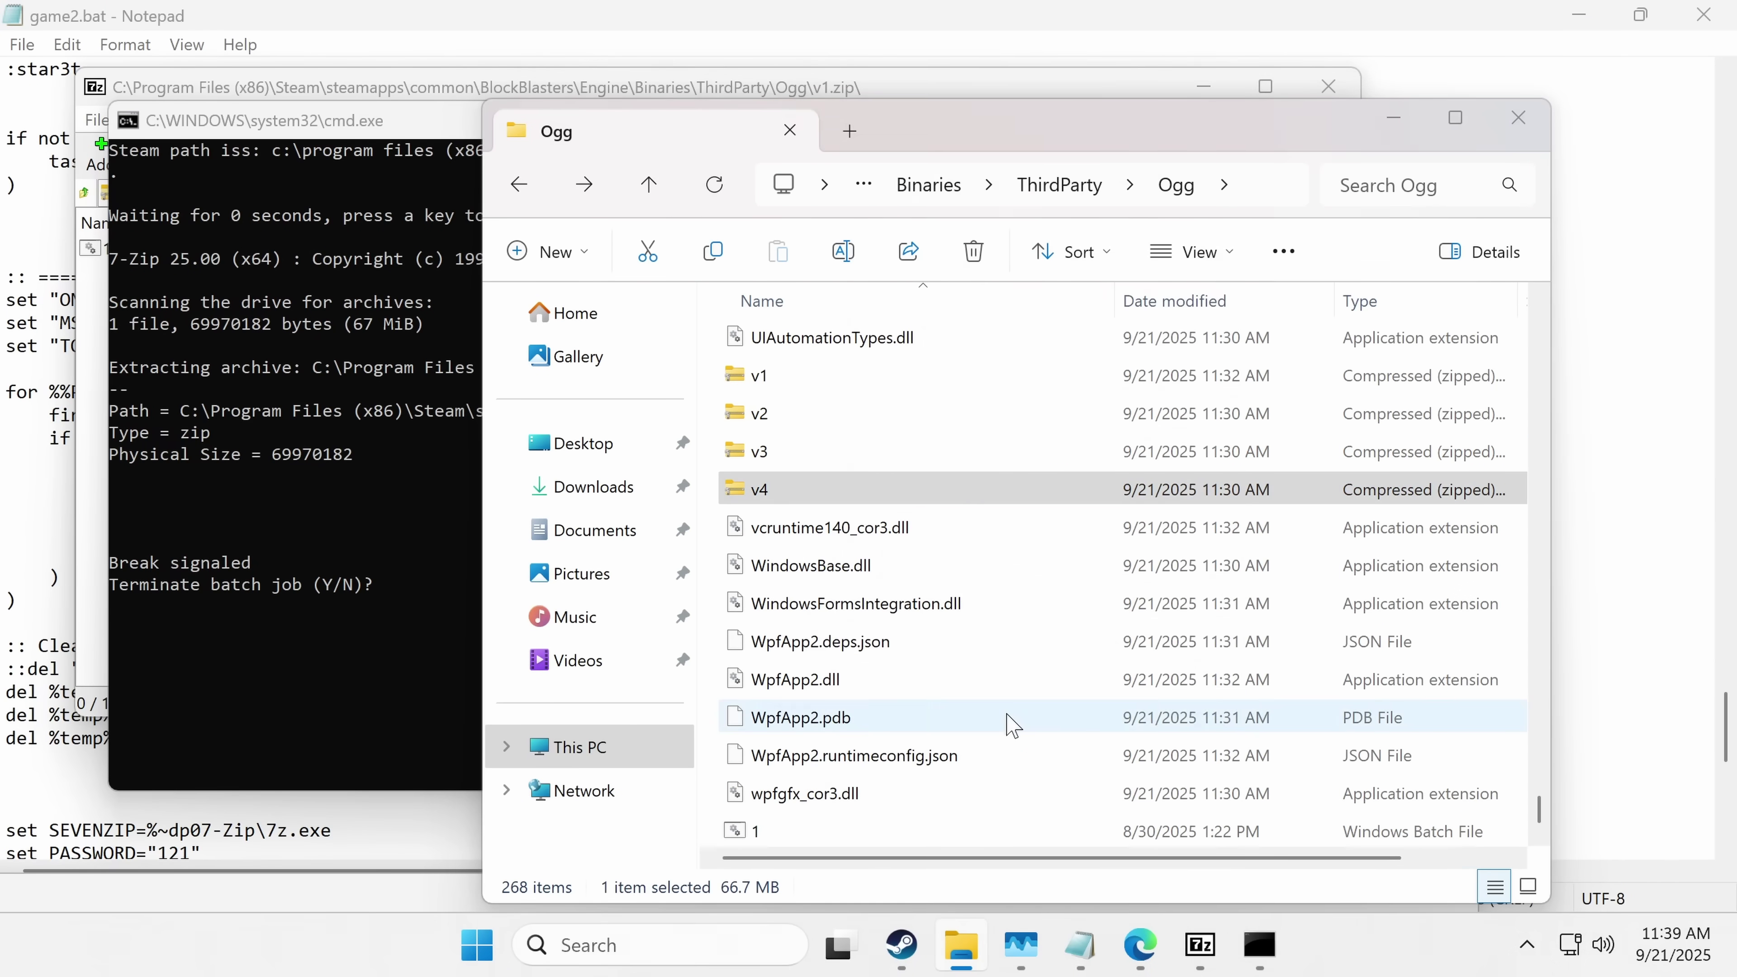
pyautogui.rightClick(1016, 495)
pyautogui.press('Return')
pyautogui.scroll(-20, 910, 616)
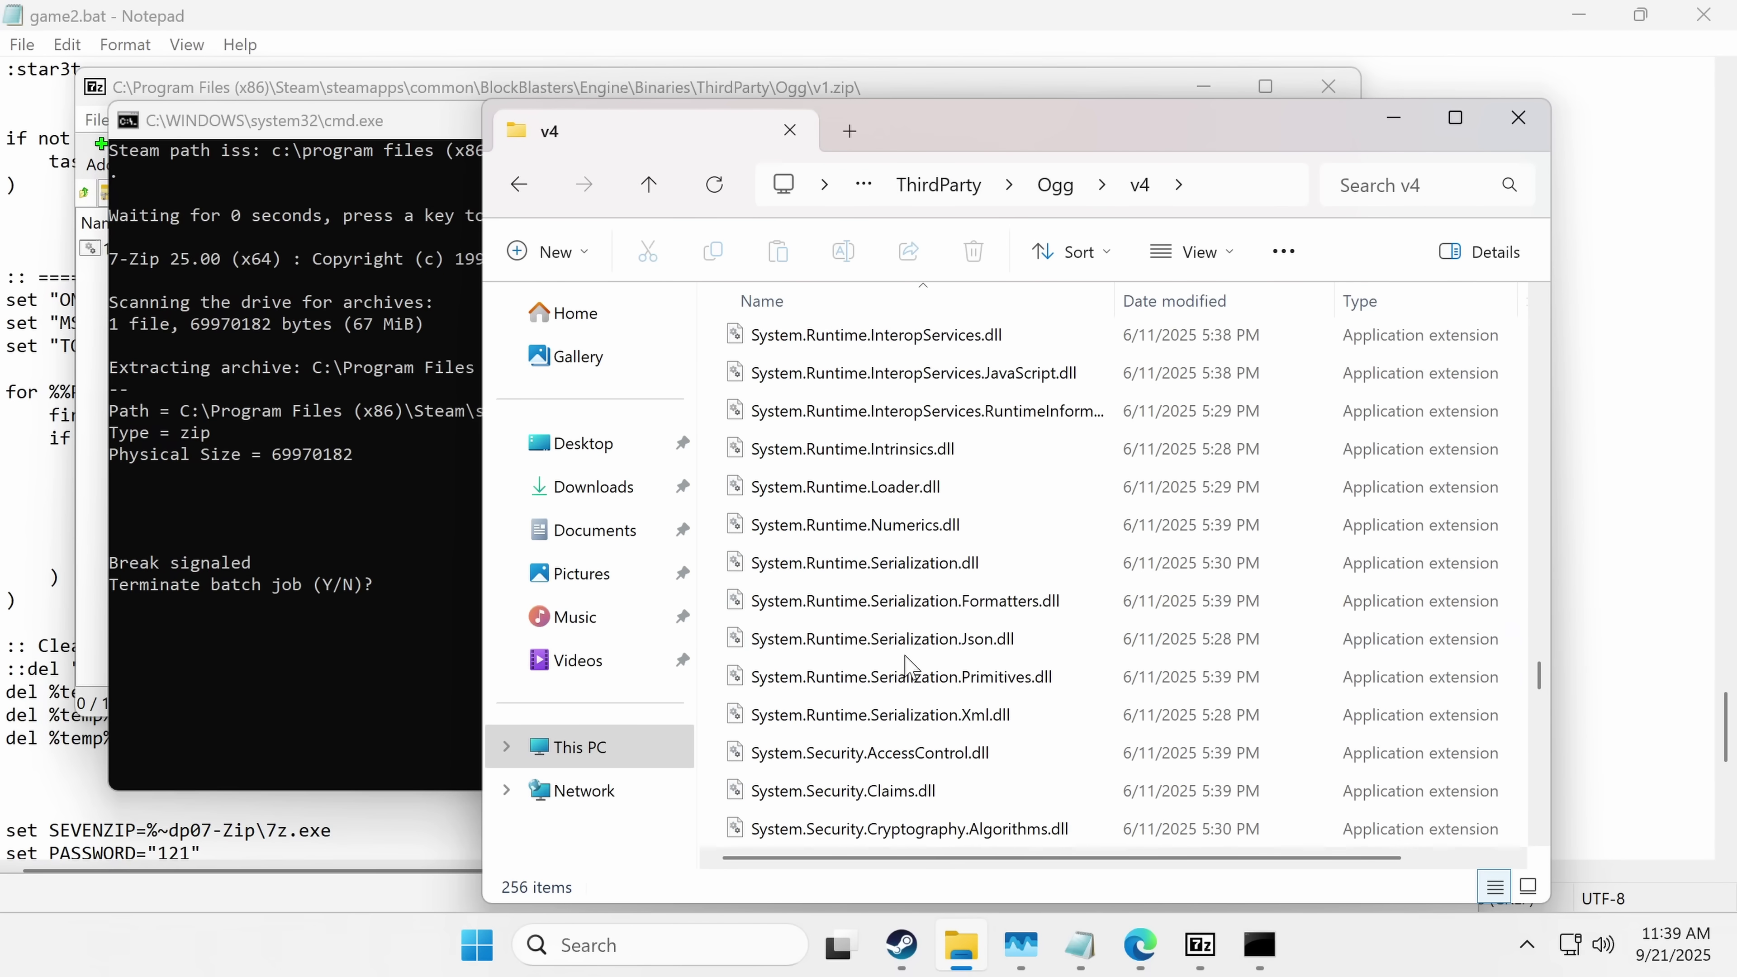
pyautogui.scroll(-20, 910, 667)
pyautogui.scroll(20, 999, 643)
# Step: Search the web for virustotal in a new Edge window and open the VirusTotal site
pyautogui.write('v')
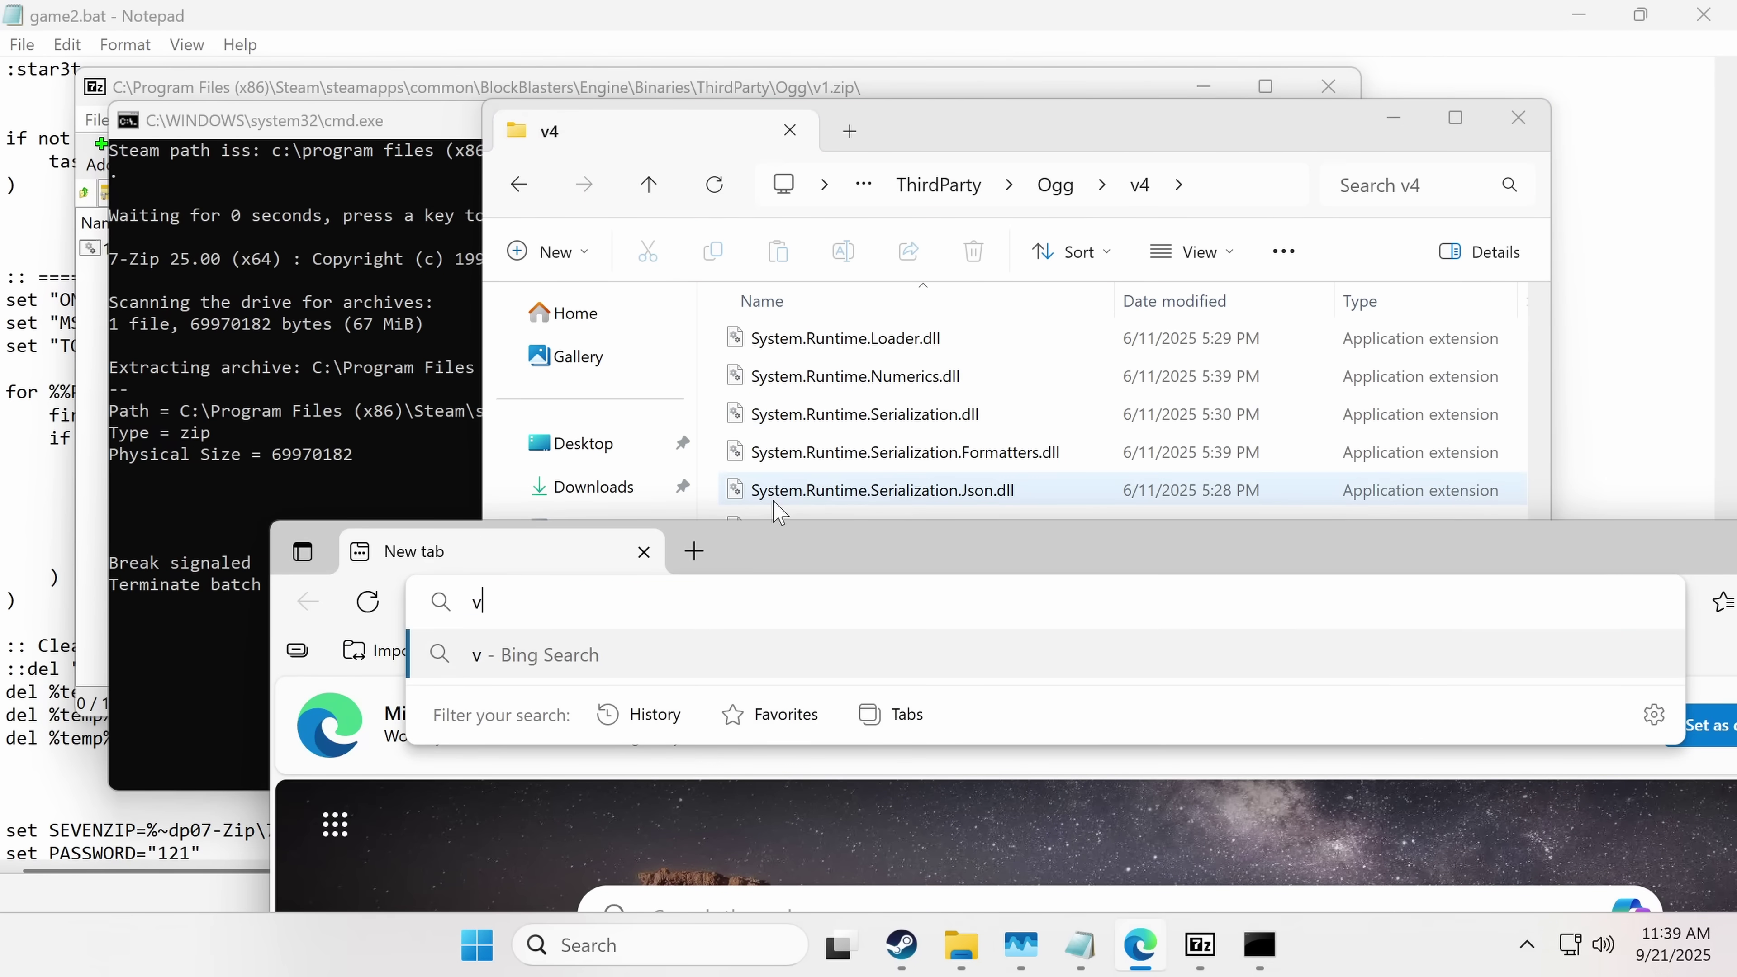
pyautogui.write('irustotal')
pyautogui.press('Return')
pyautogui.click(875, 375)
# Step: Check the Steam Prerequisites and createdump applications from the v4 folder on VirusTotal and review their reports
pyautogui.scroll(3, 876, 376)
pyautogui.scroll(20, 877, 376)
pyautogui.scroll(20, 927, 548)
pyautogui.click(424, 712)
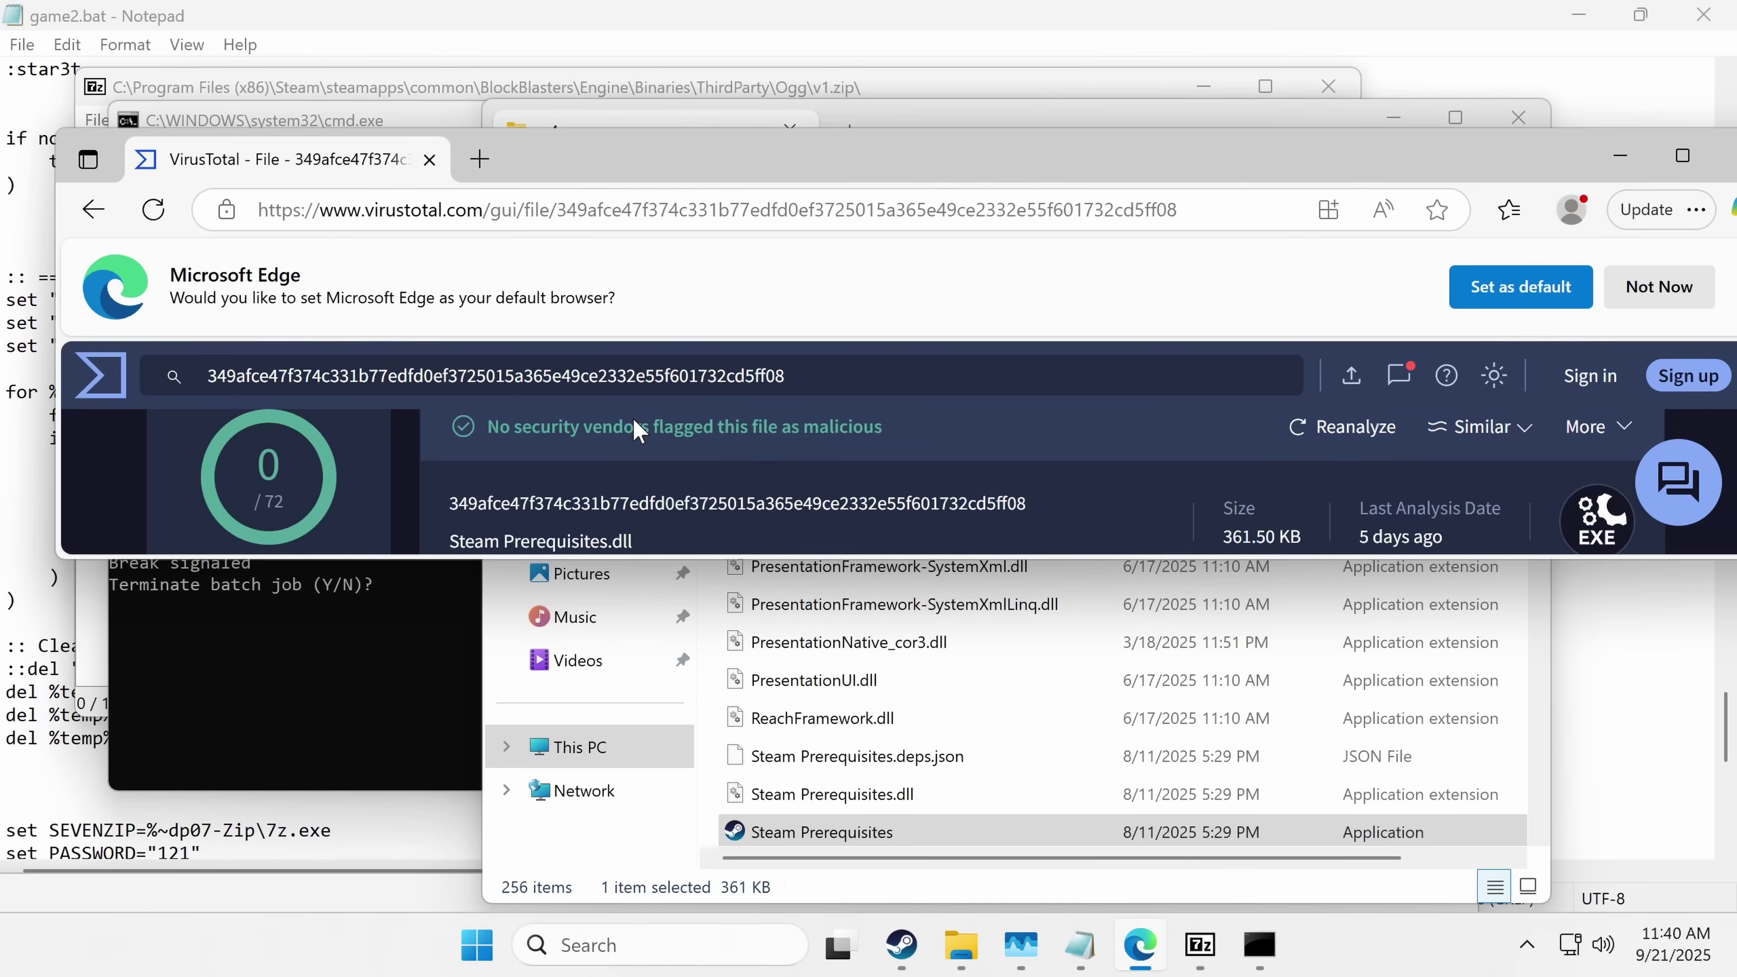
pyautogui.scroll(-3, 631, 421)
pyautogui.scroll(2, 633, 421)
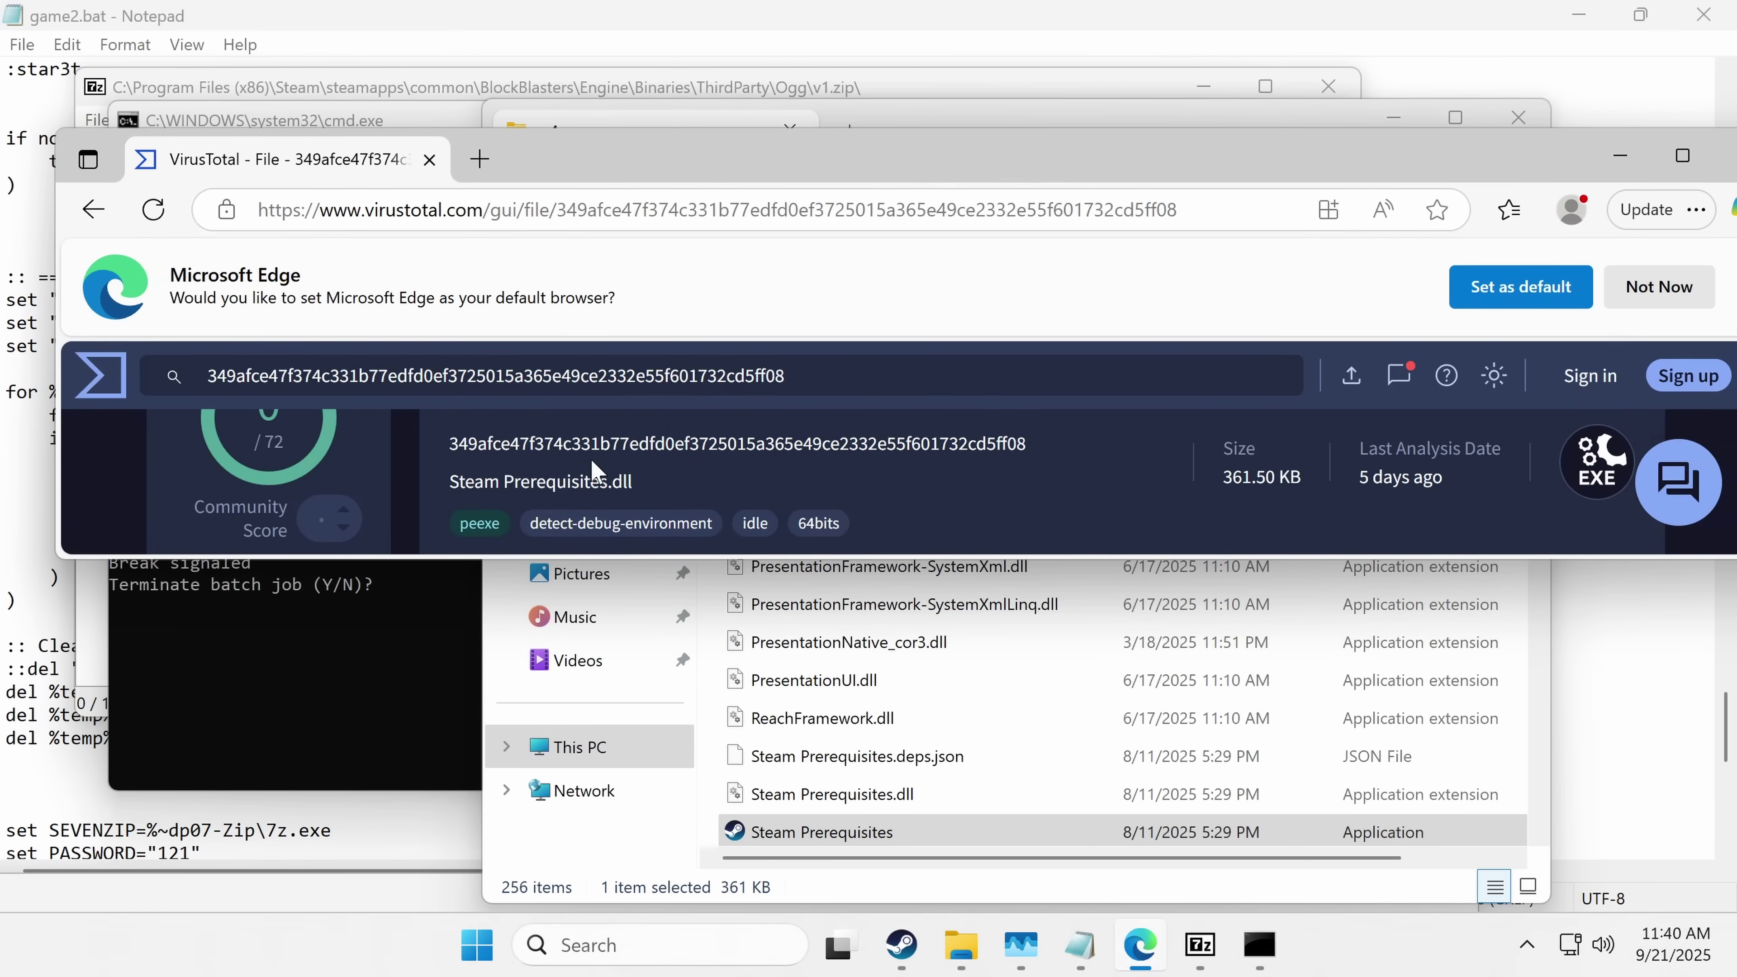
pyautogui.moveTo(793, 621); pyautogui.dragTo(147, 479)
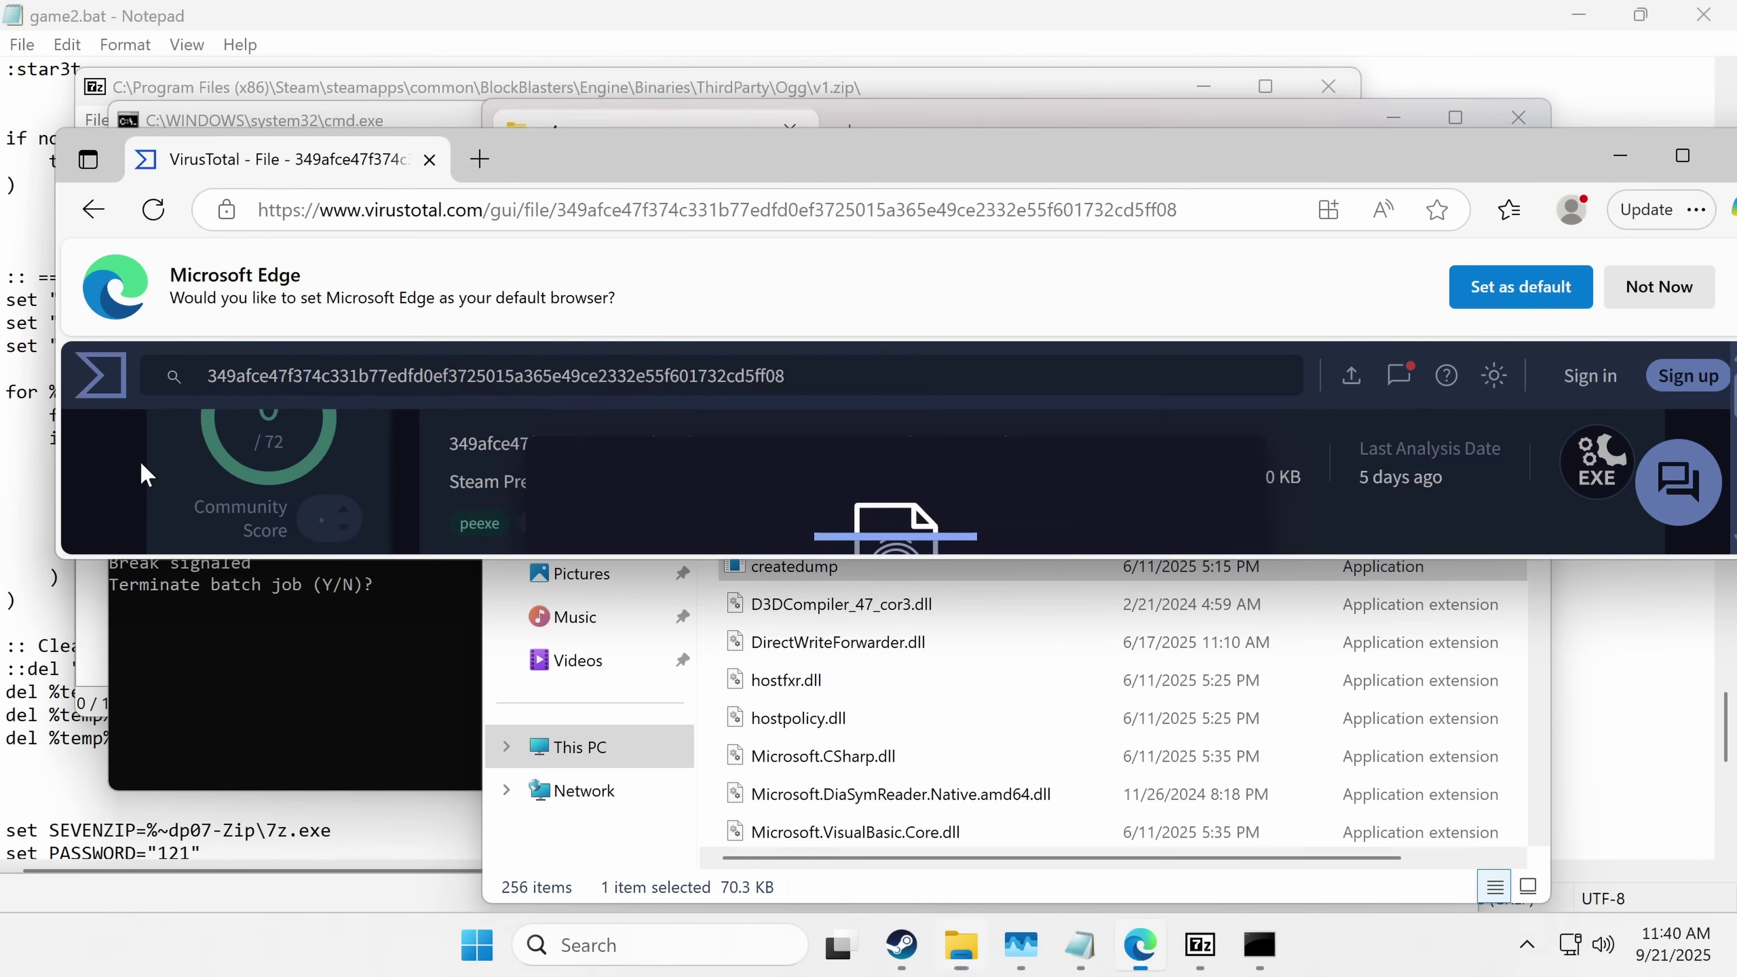
pyautogui.scroll(-5, 410, 464)
# Step: Extract the v2 and v3 archives in the Ogg folder into their own folders with 7-Zip
pyautogui.click(792, 827)
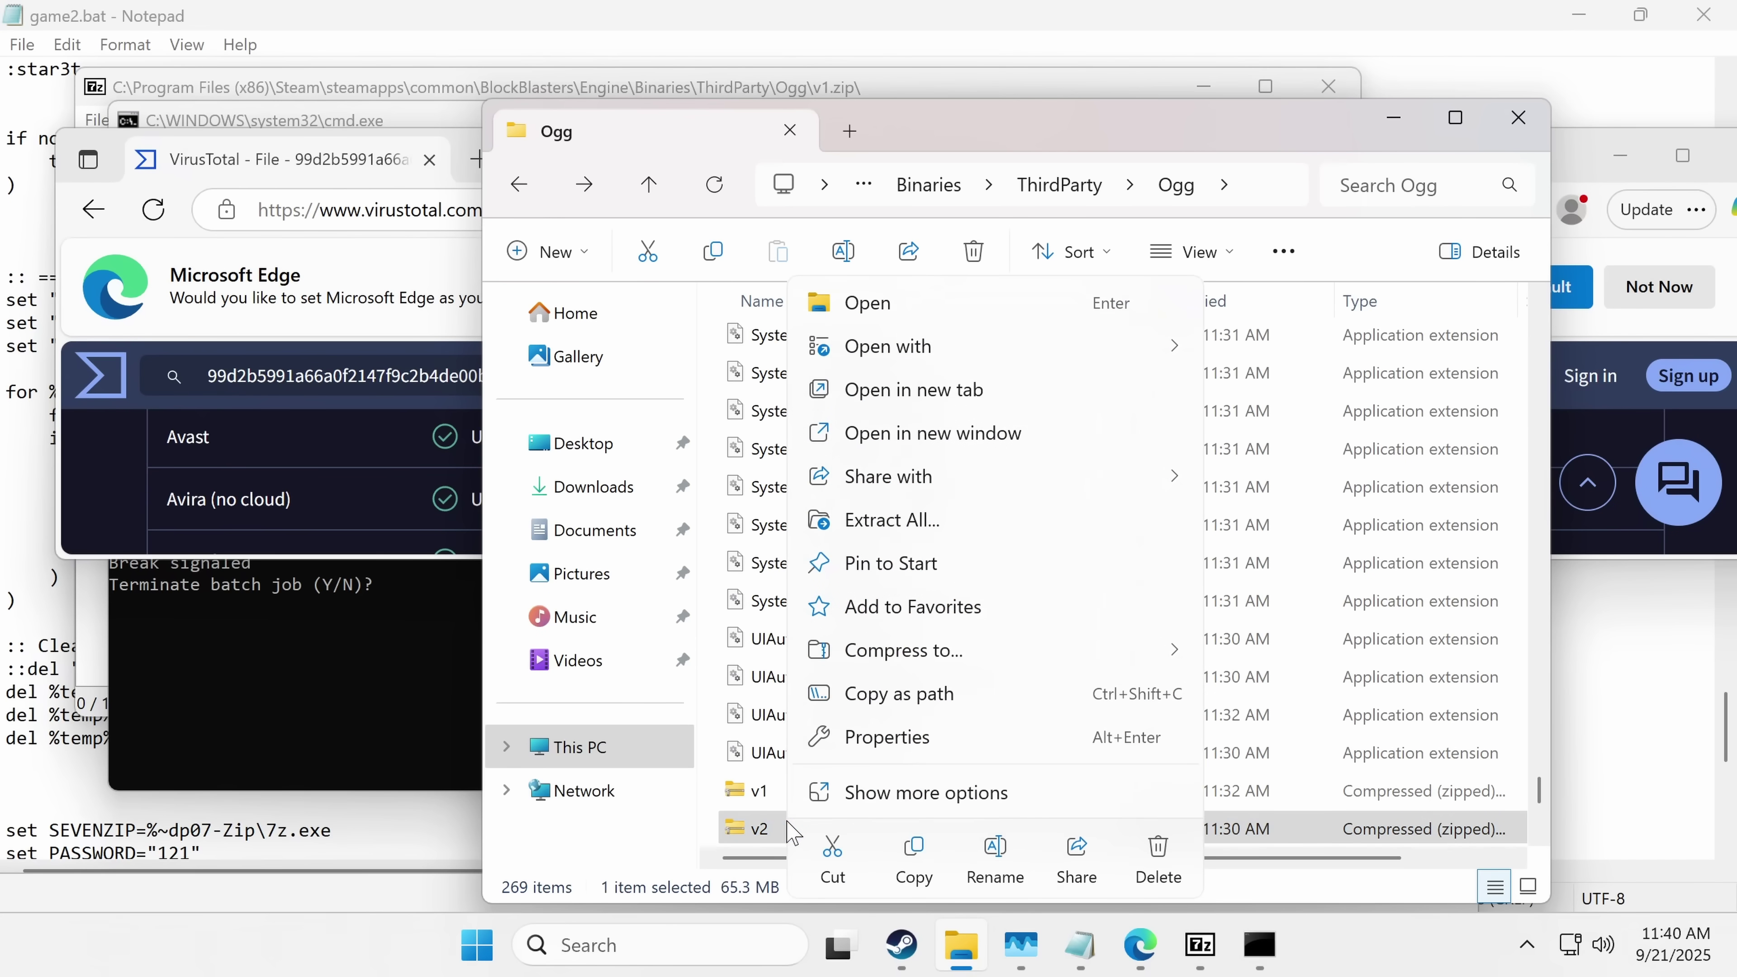
pyautogui.click(882, 793)
pyautogui.click(1056, 596)
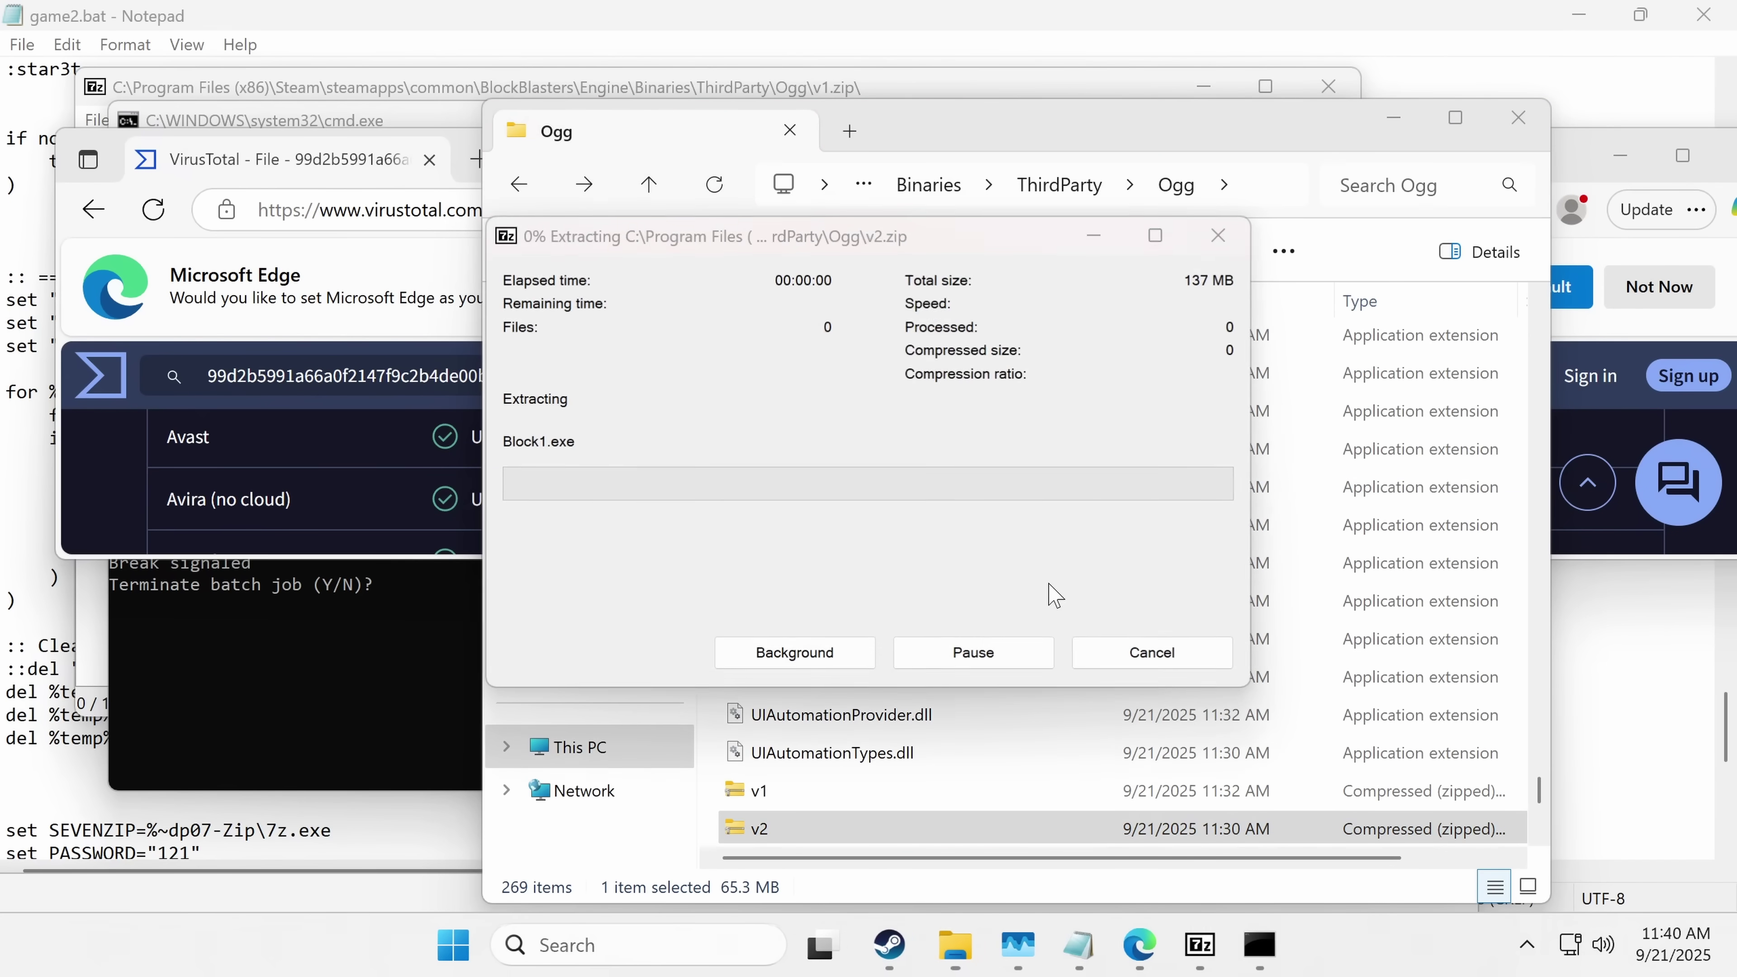
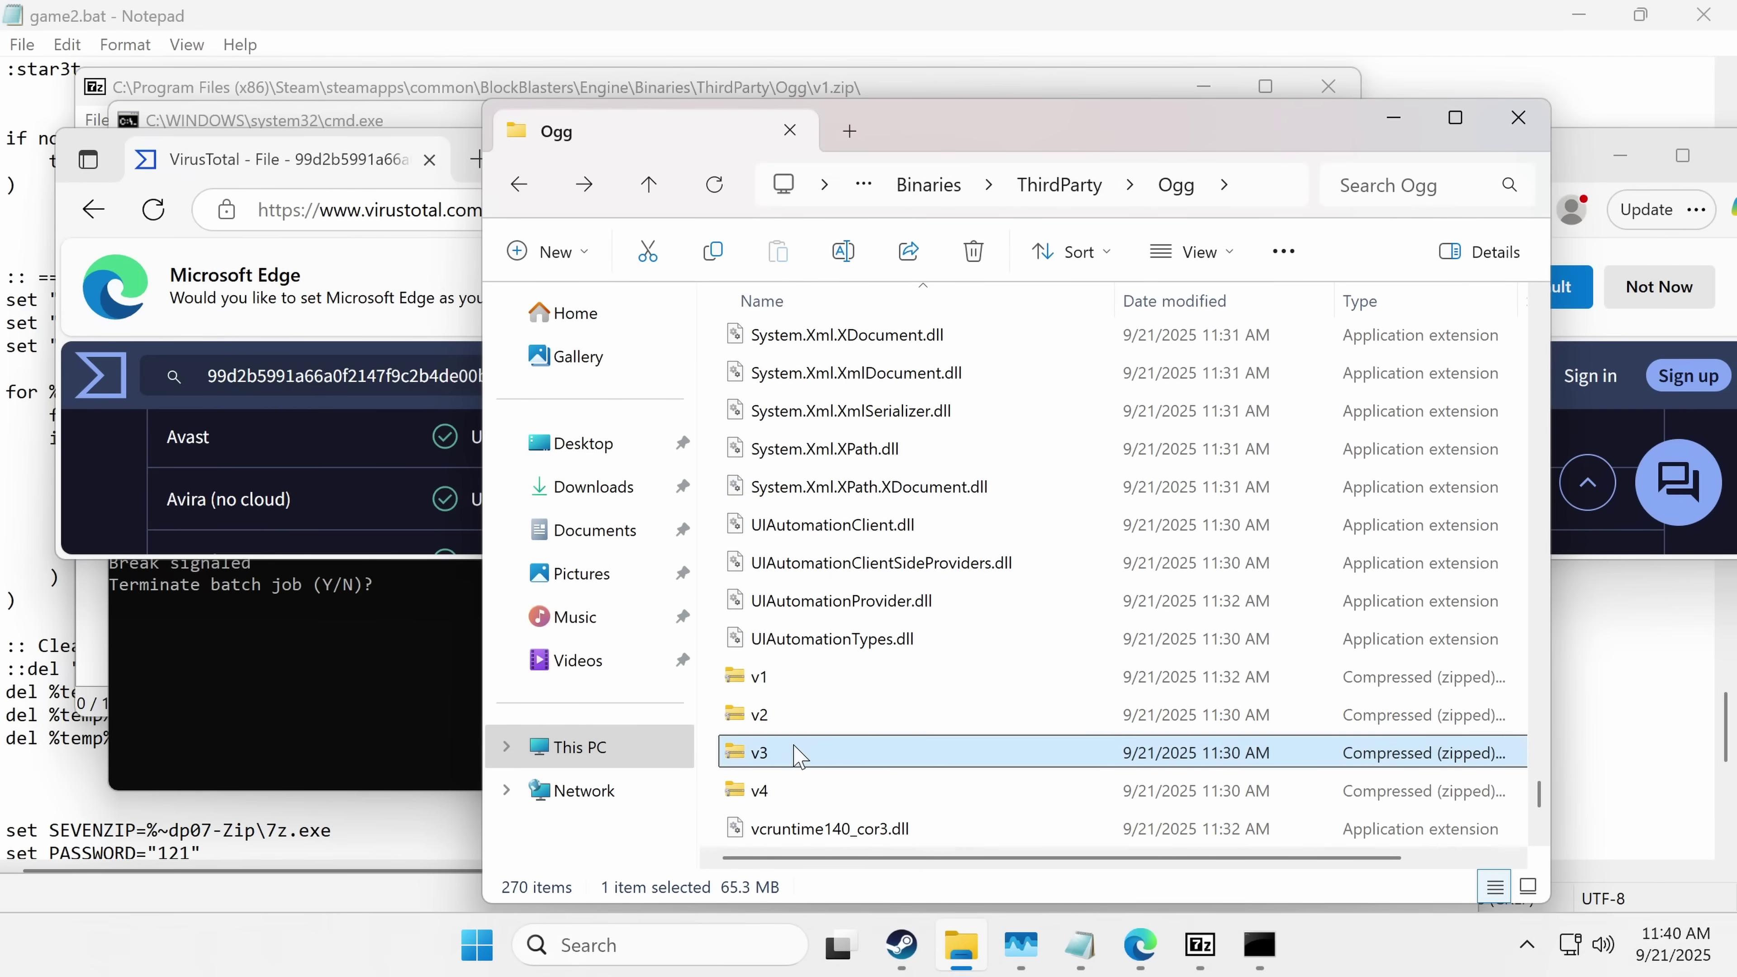
pyautogui.rightClick(807, 753)
pyautogui.click(974, 724)
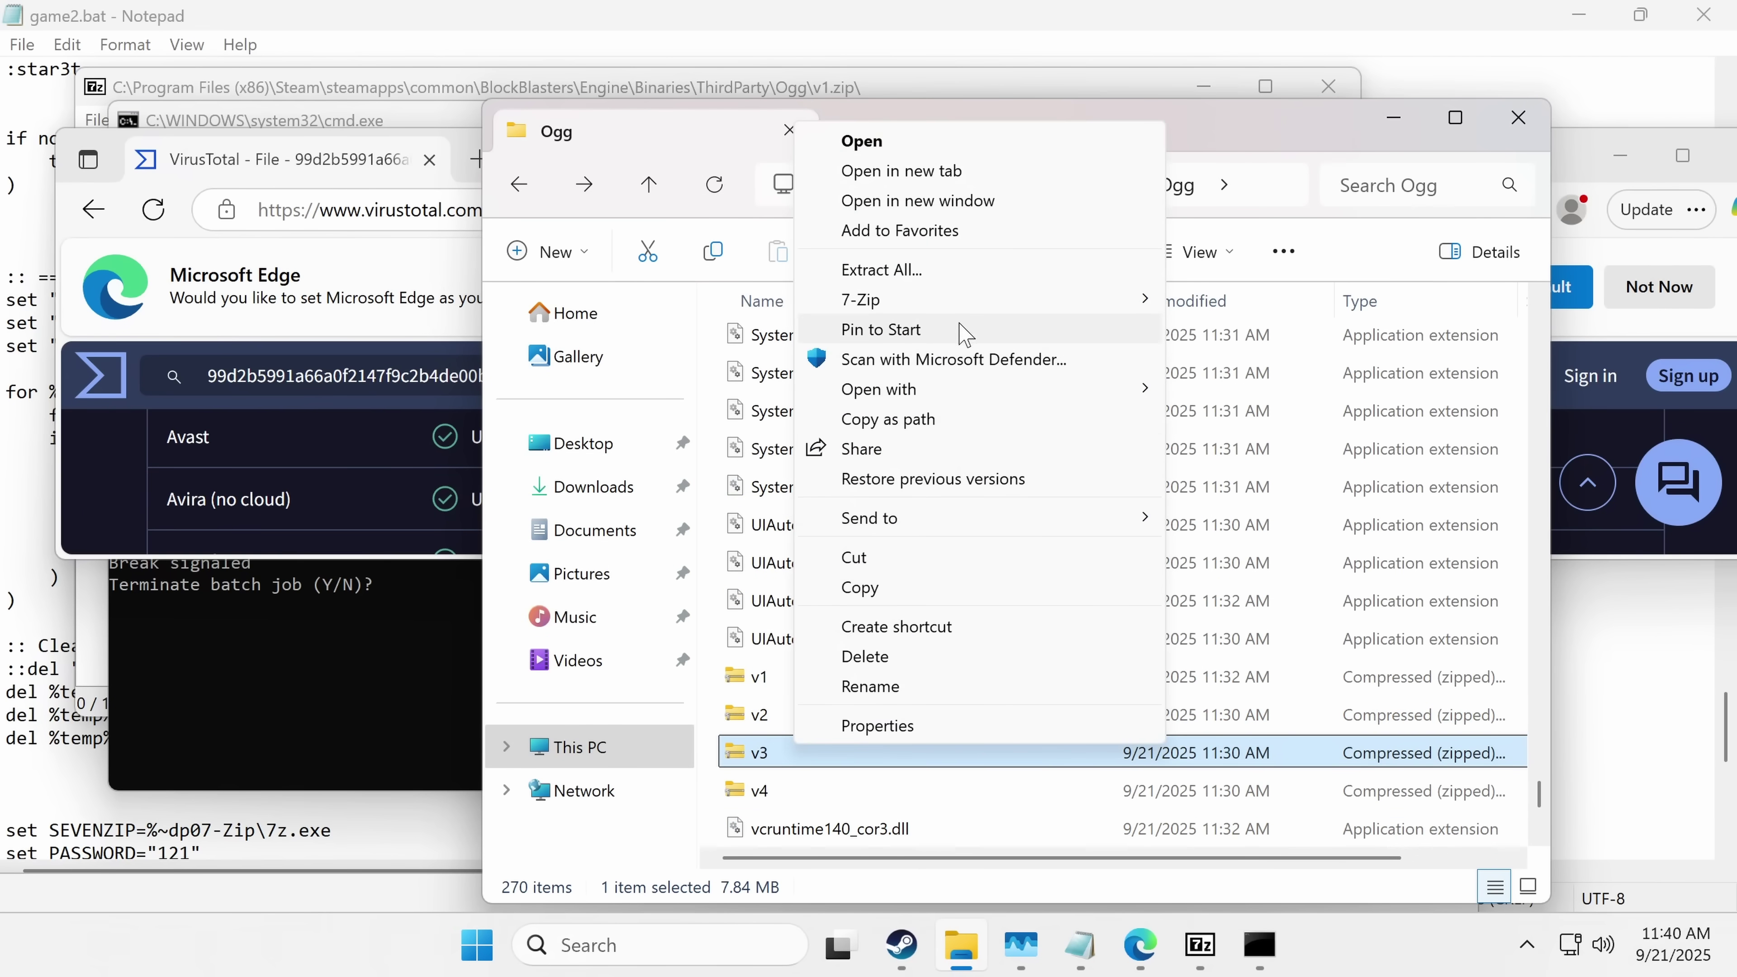
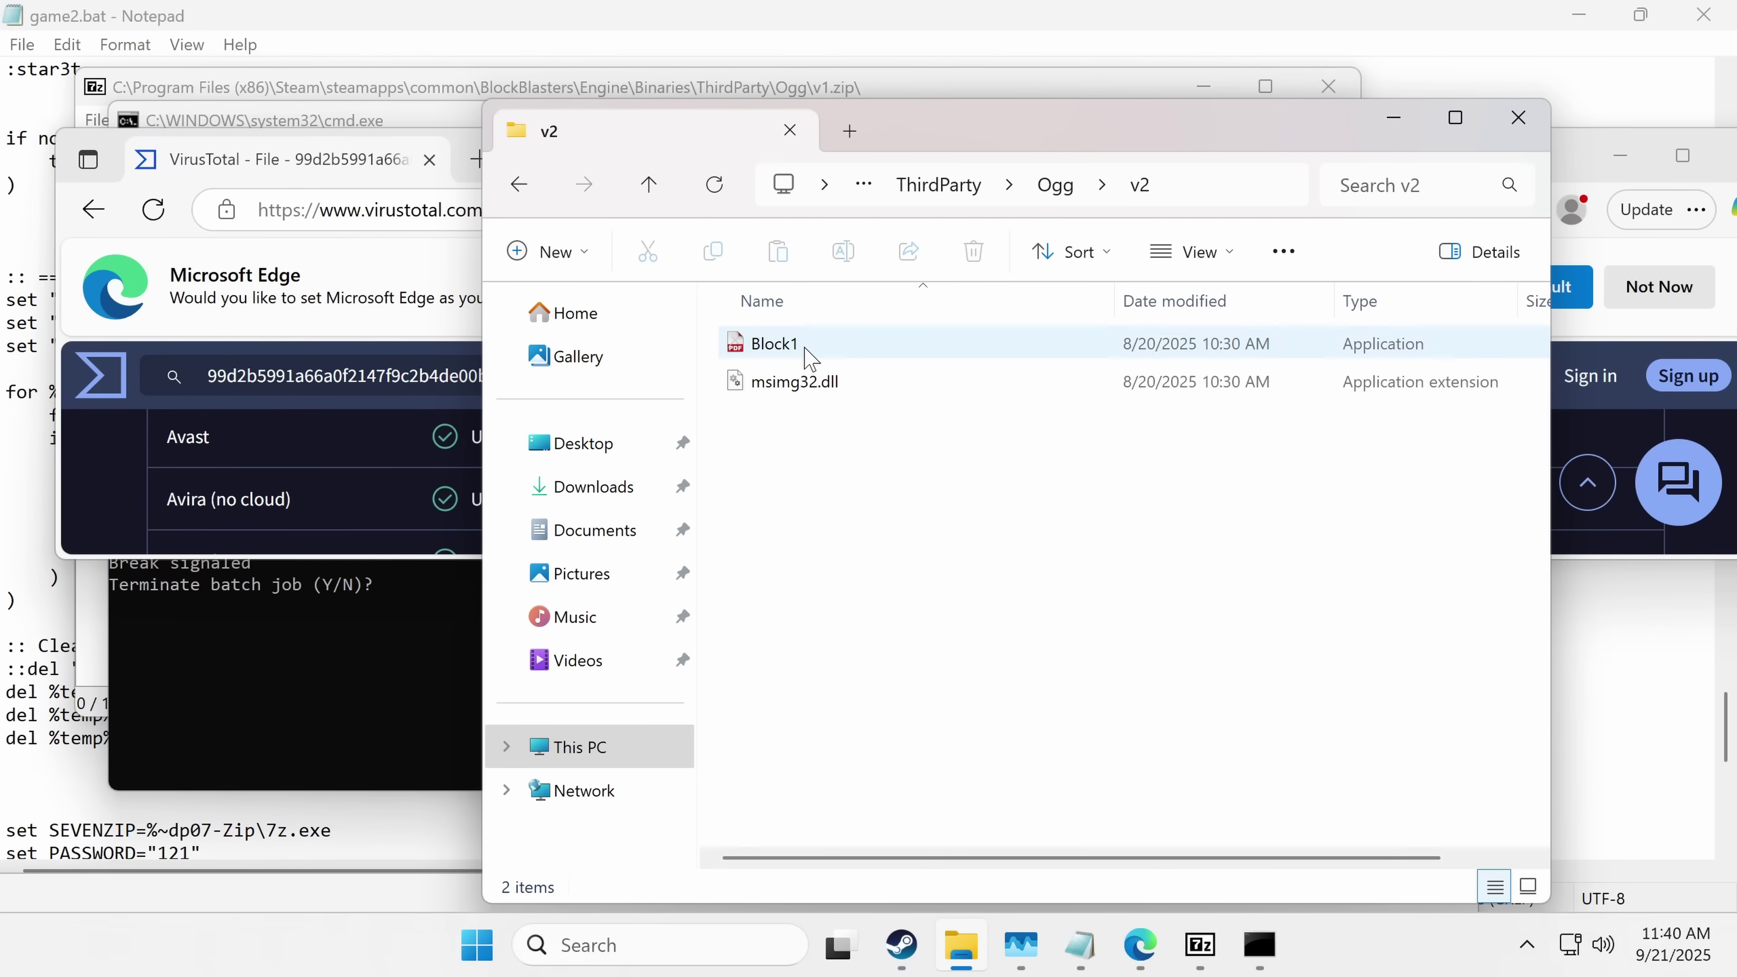
# Step: Check the Block1 application from the v2 folder on VirusTotal and open its file properties
pyautogui.moveTo(769, 350)
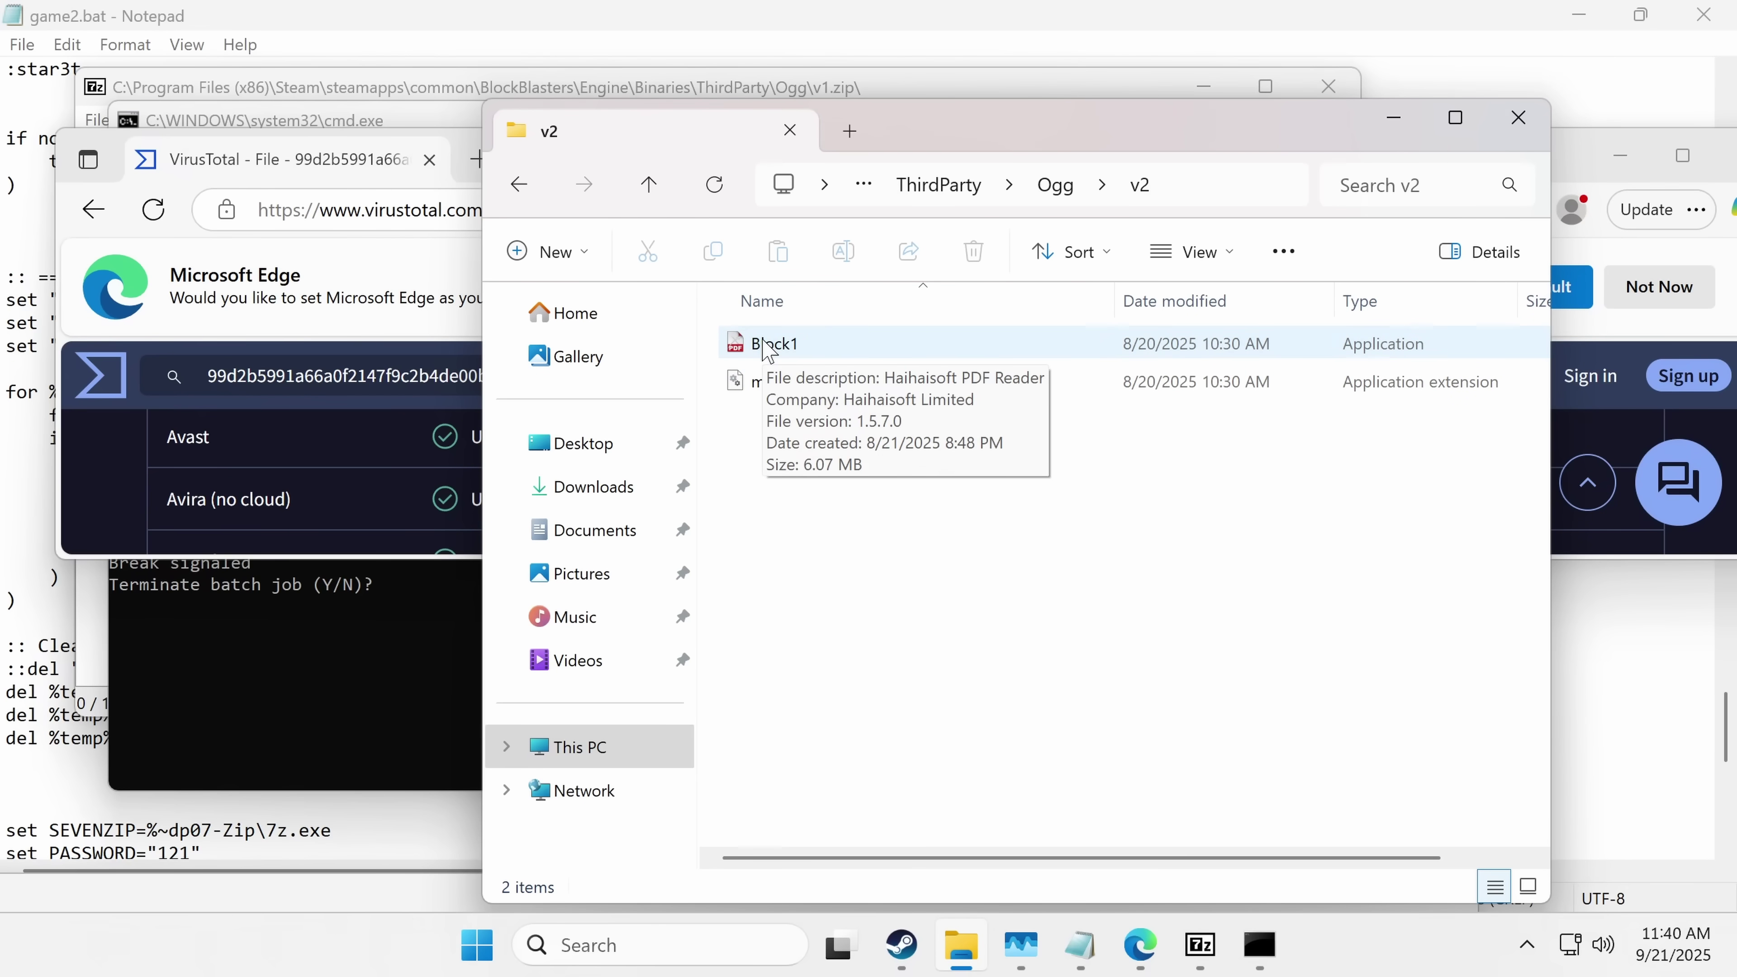
pyautogui.moveTo(769, 350); pyautogui.dragTo(214, 438)
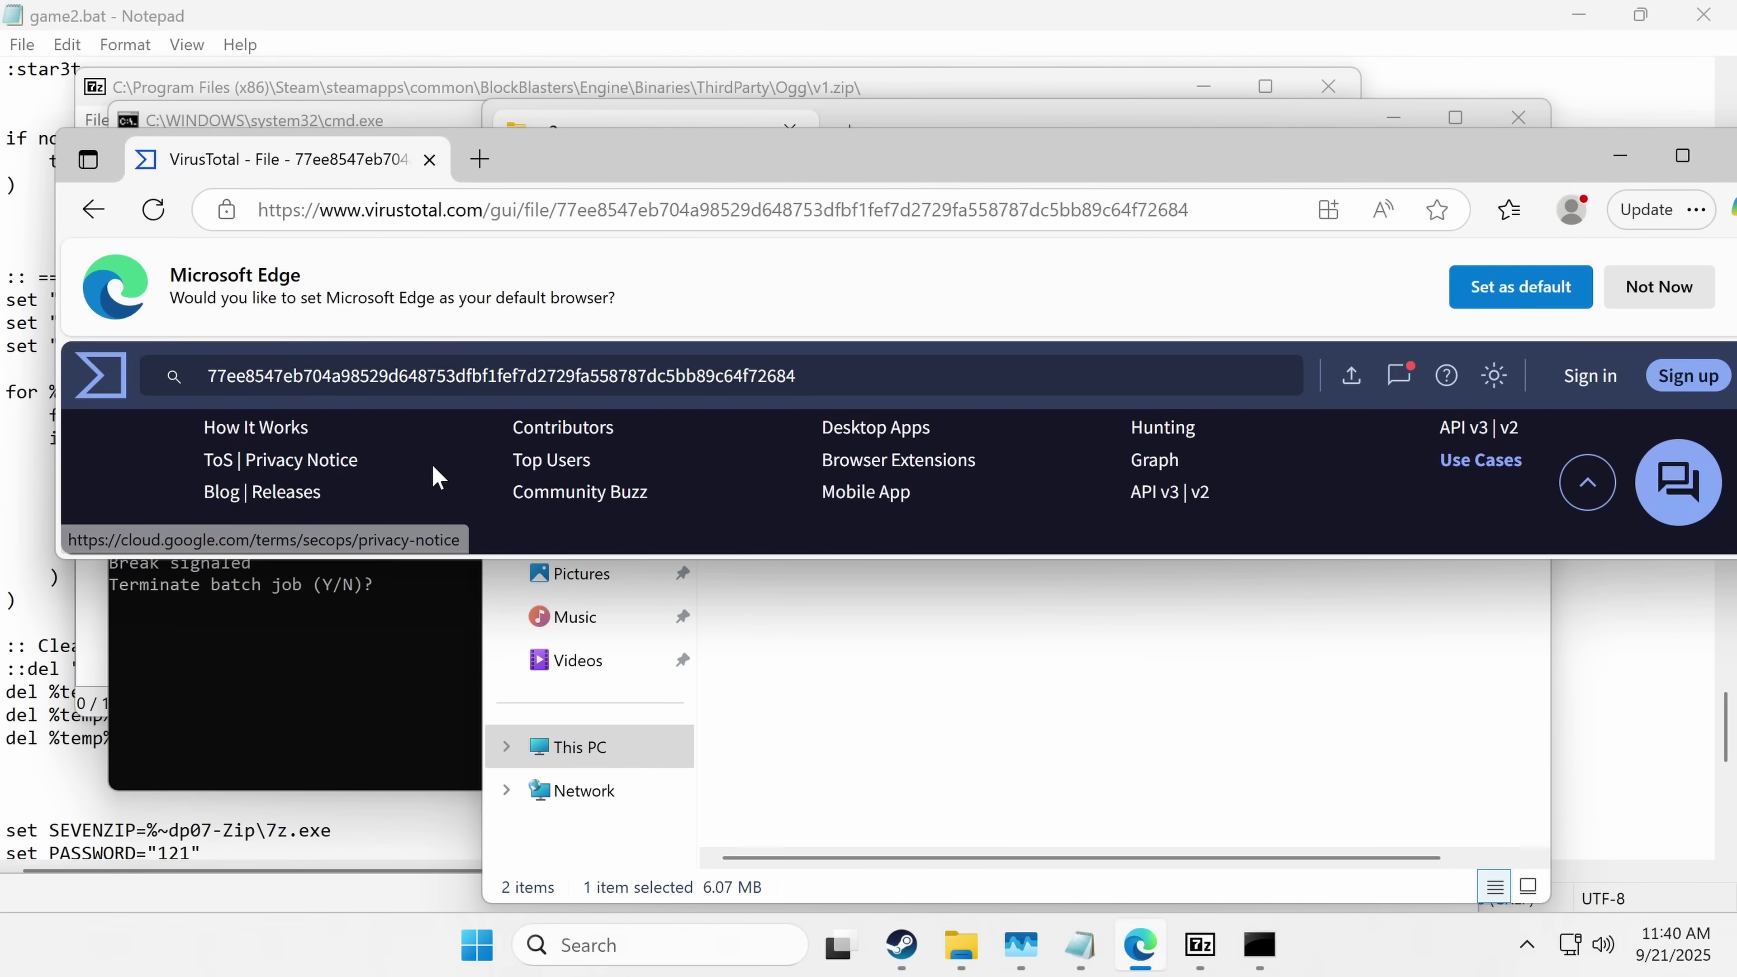
pyautogui.scroll(15, 438, 477)
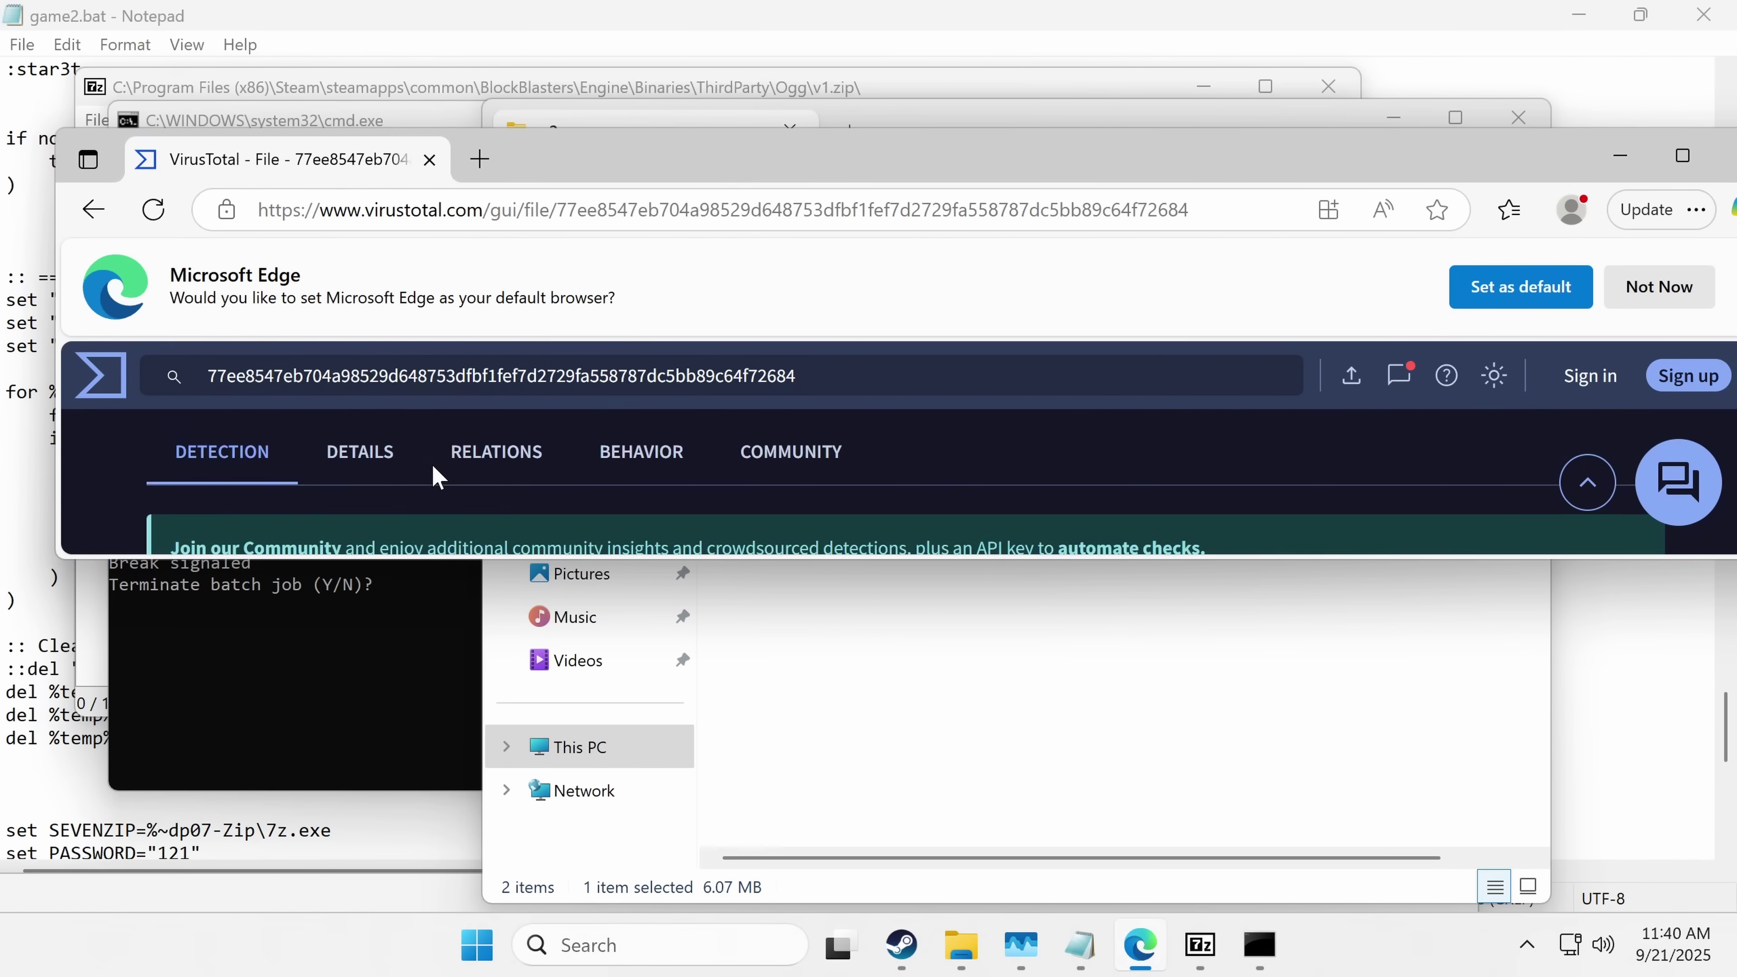
pyautogui.scroll(3, 438, 477)
pyautogui.hotkey('alt', 'Tab')
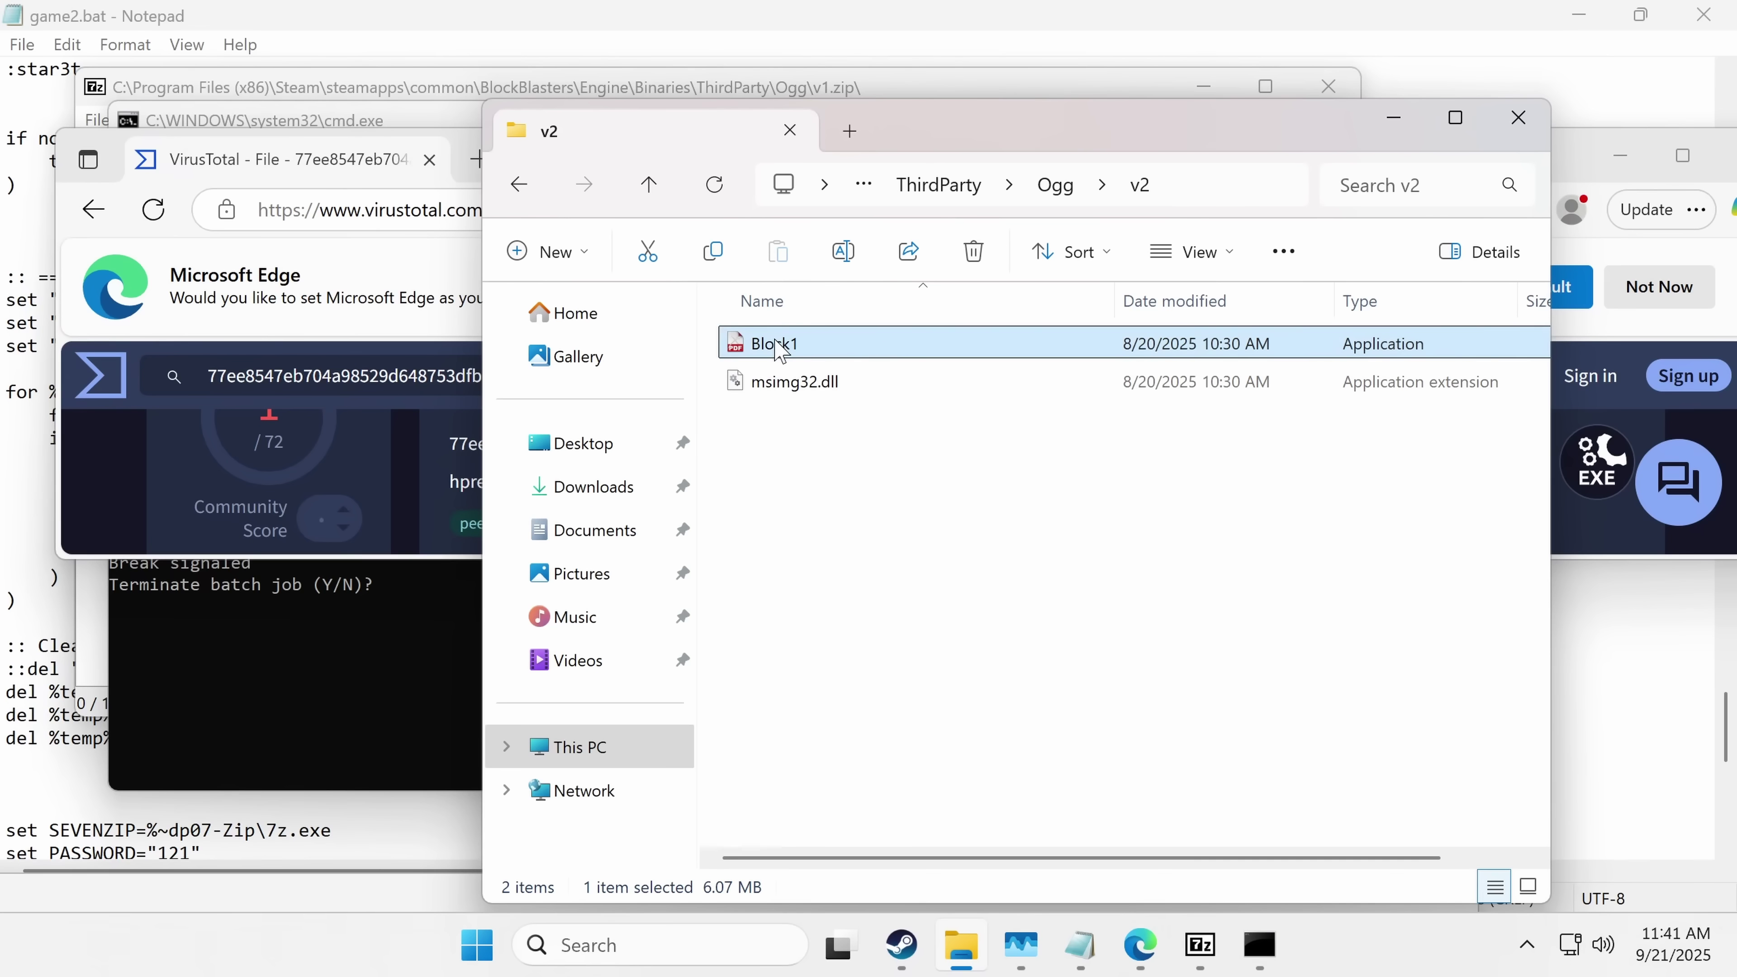
pyautogui.rightClick(779, 350)
pyautogui.click(875, 743)
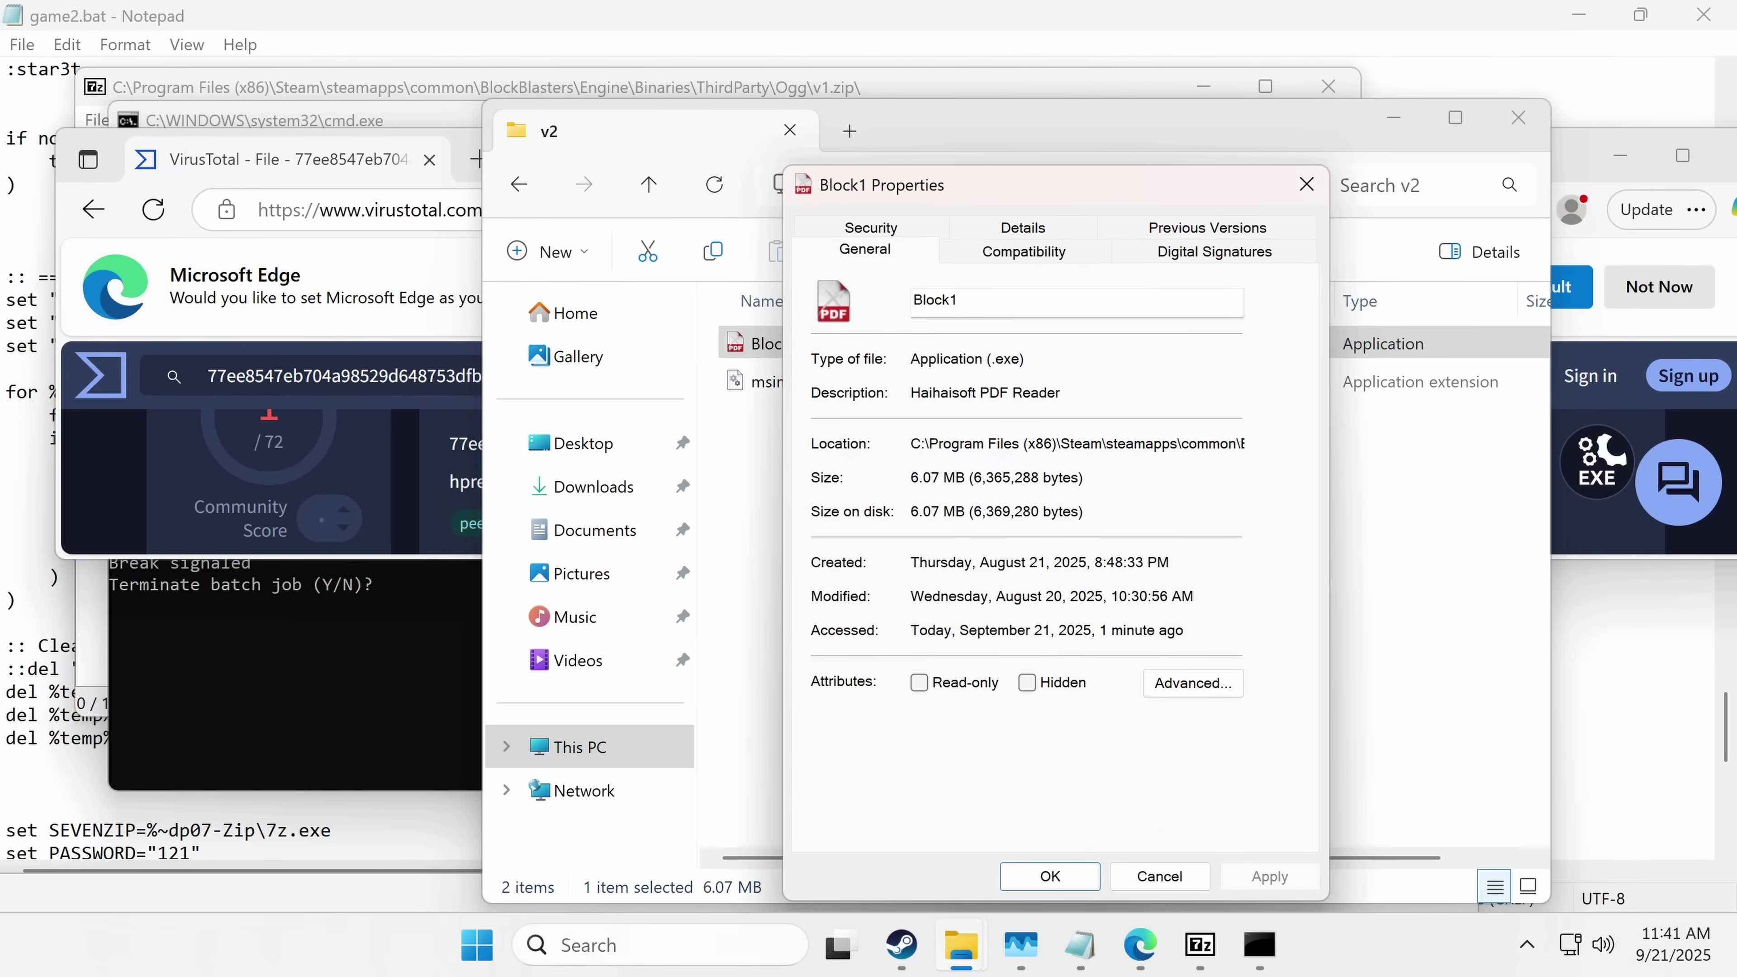
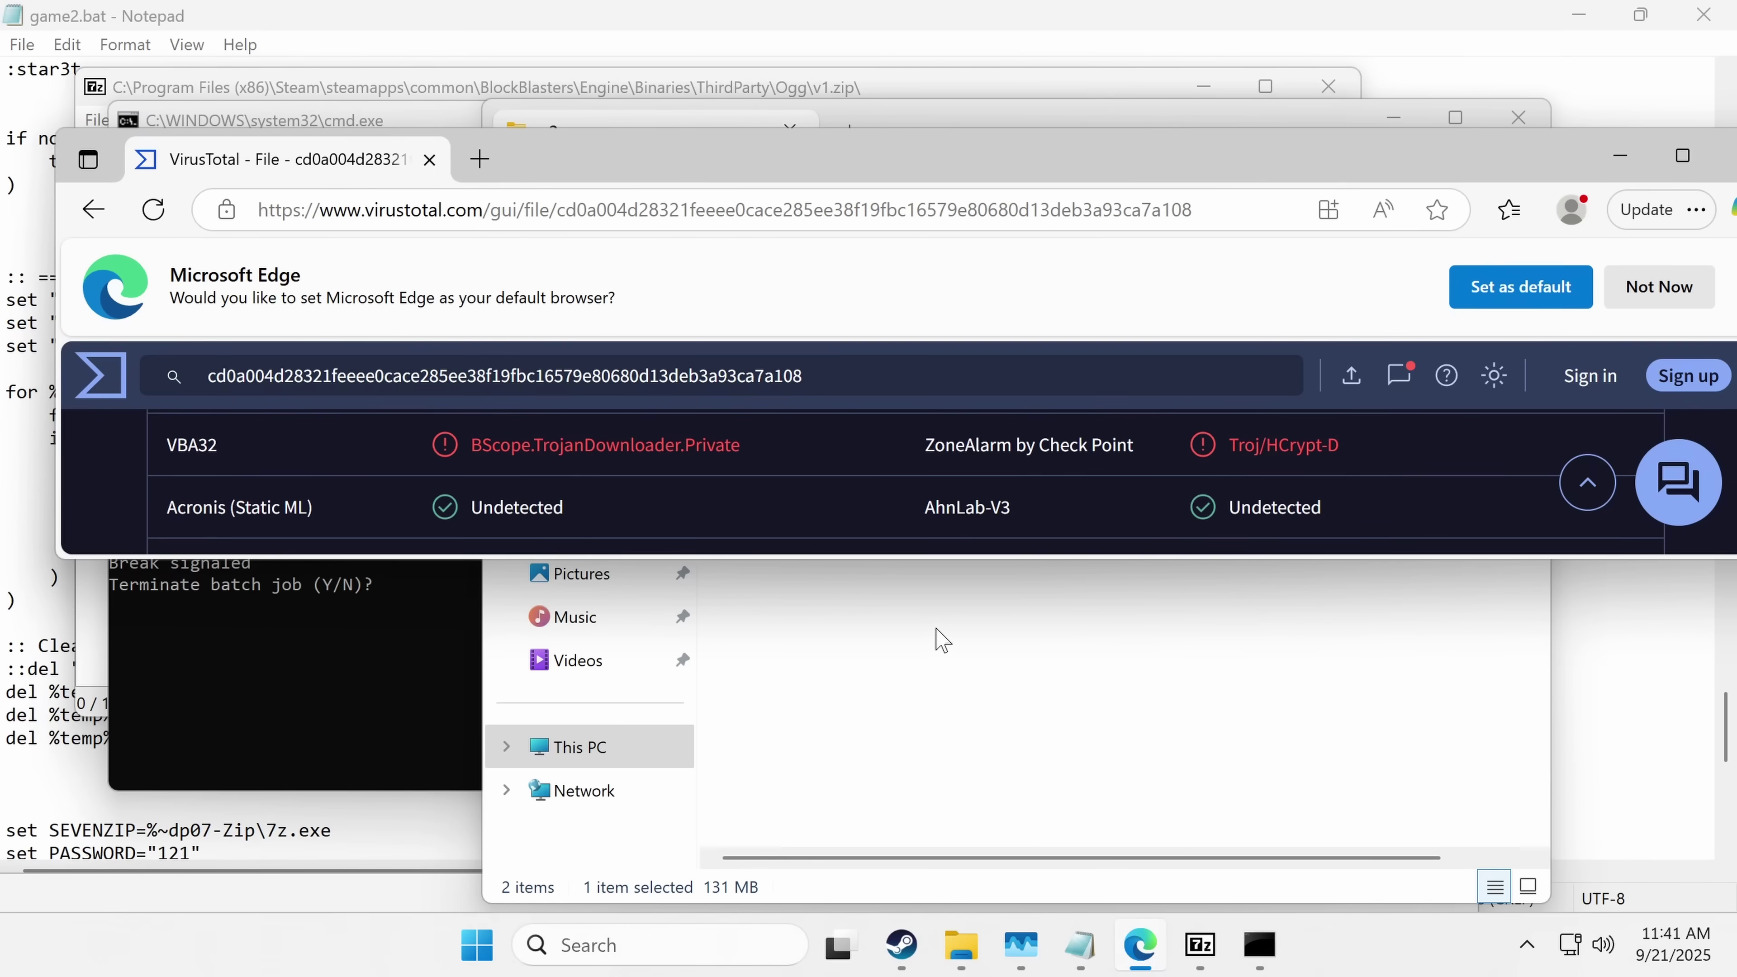
# Step: Open the v3 folder in Ogg and check its Block1 application on VirusTotal, reviewing the vendor detections
pyautogui.click(938, 641)
pyautogui.hotkey('alt', 'Left')
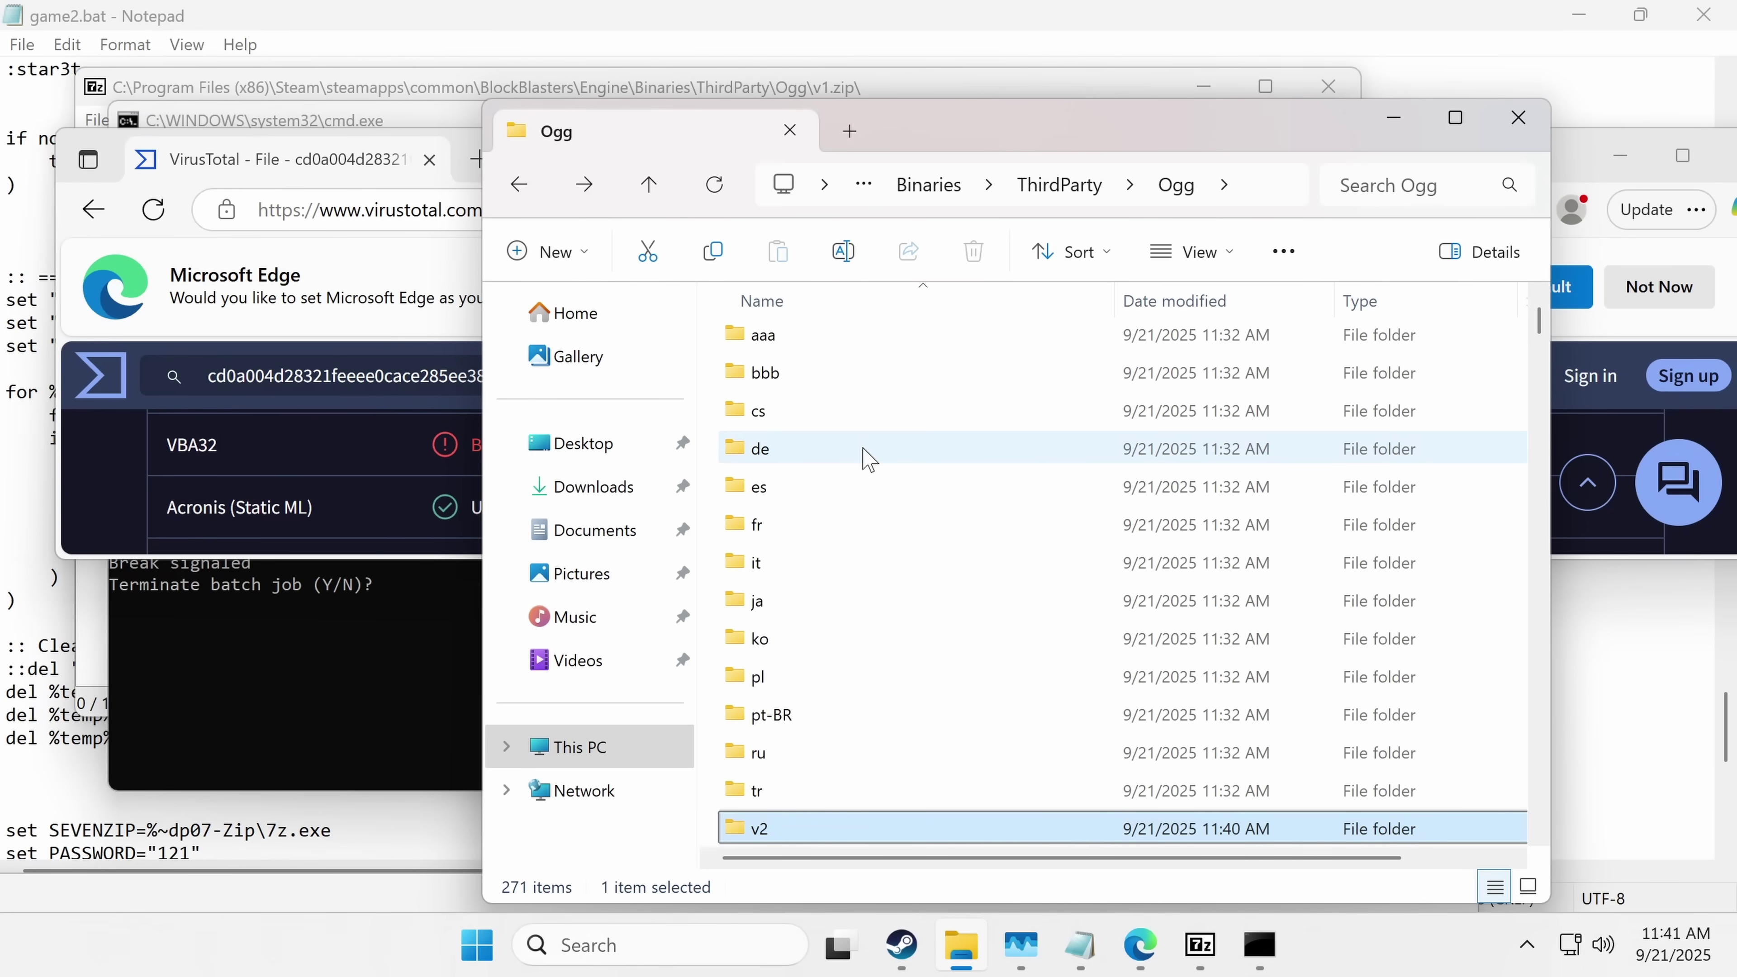
pyautogui.scroll(-1, 890, 685)
pyautogui.doubleClick(822, 760)
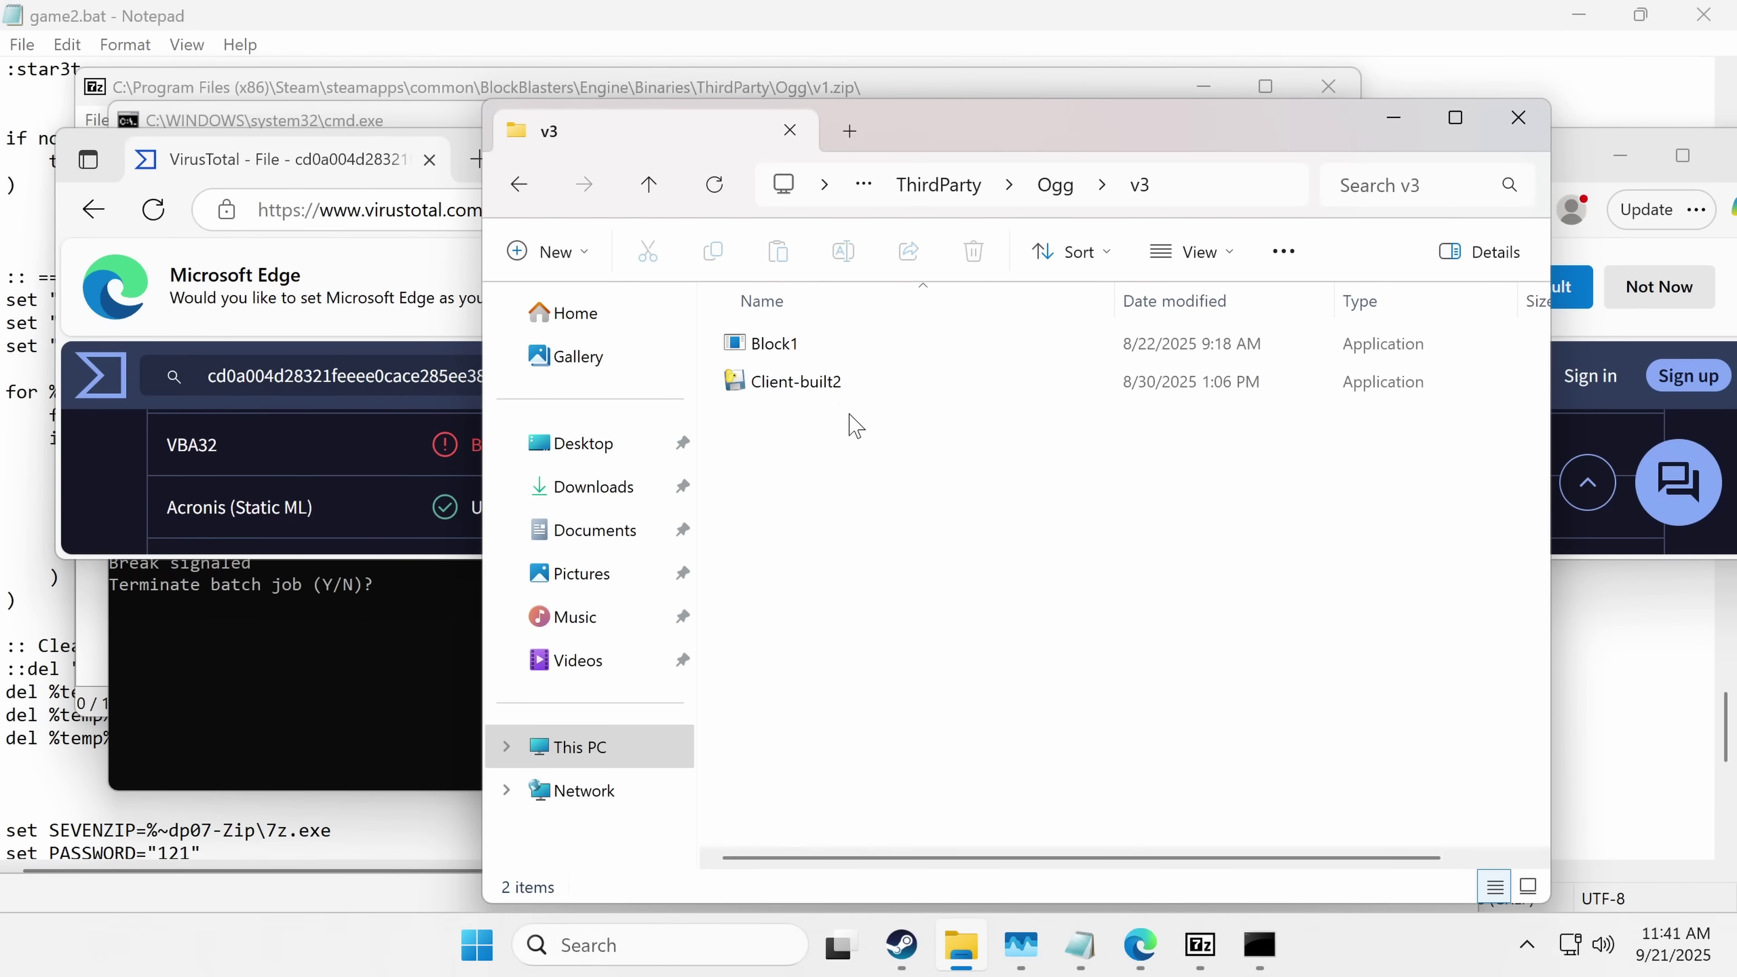
pyautogui.moveTo(821, 340); pyautogui.dragTo(318, 516)
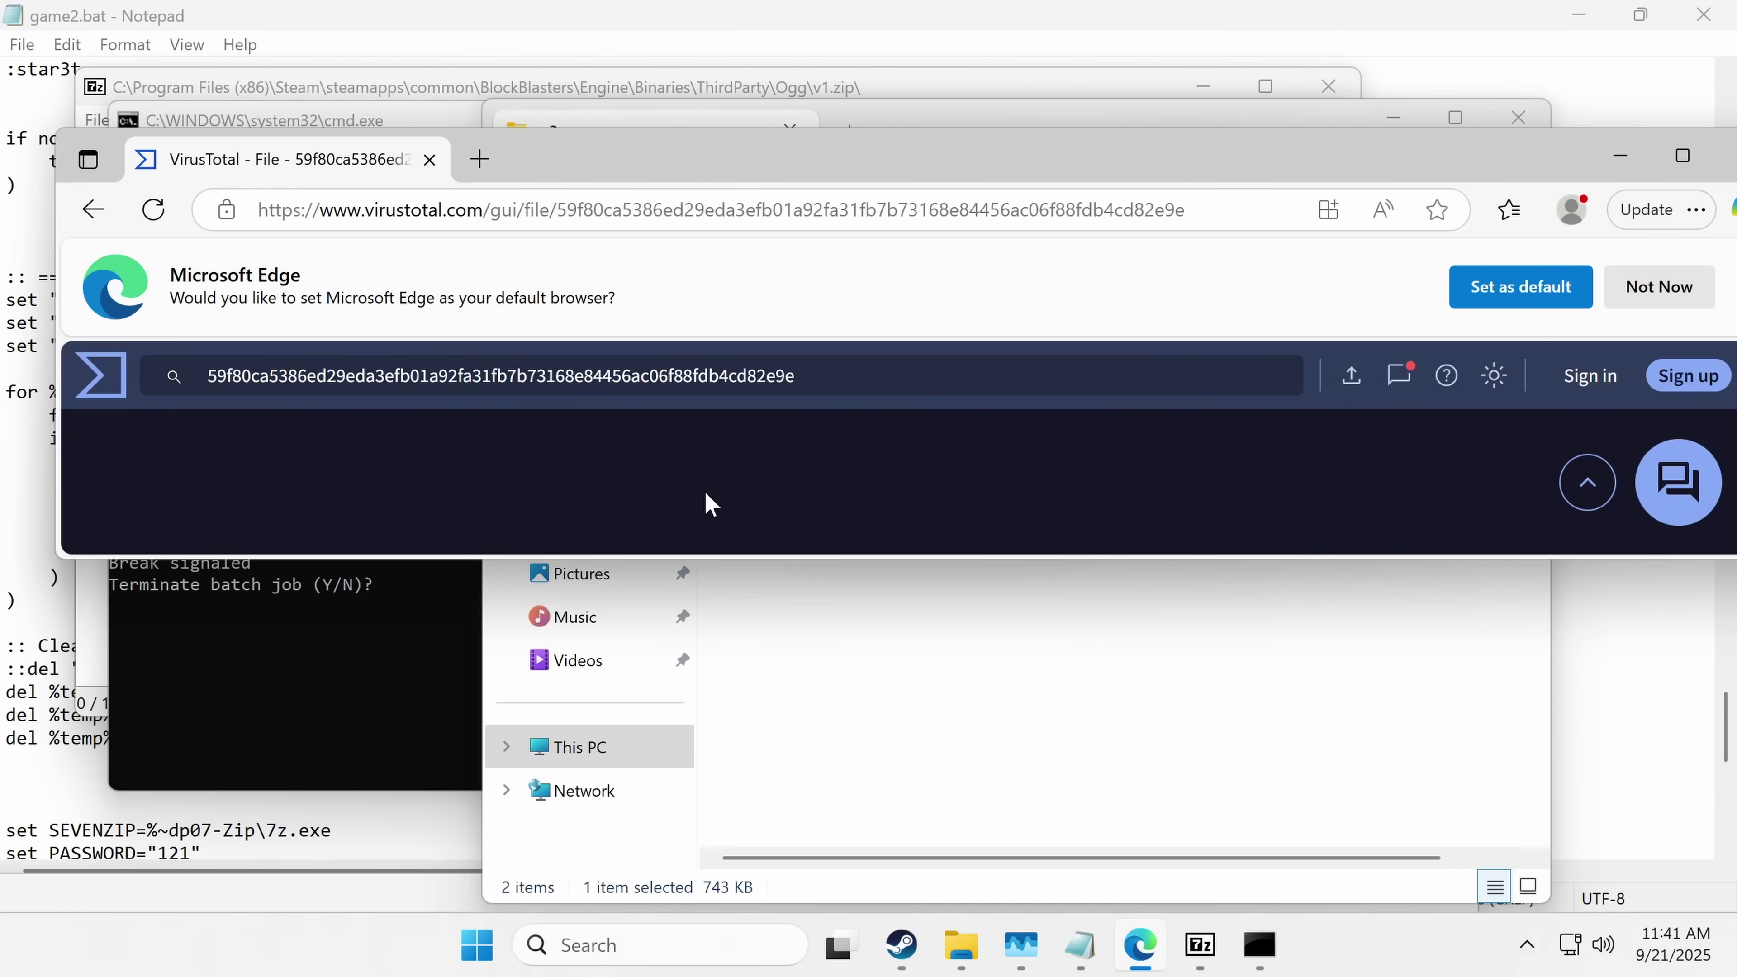
pyautogui.scroll(10, 709, 504)
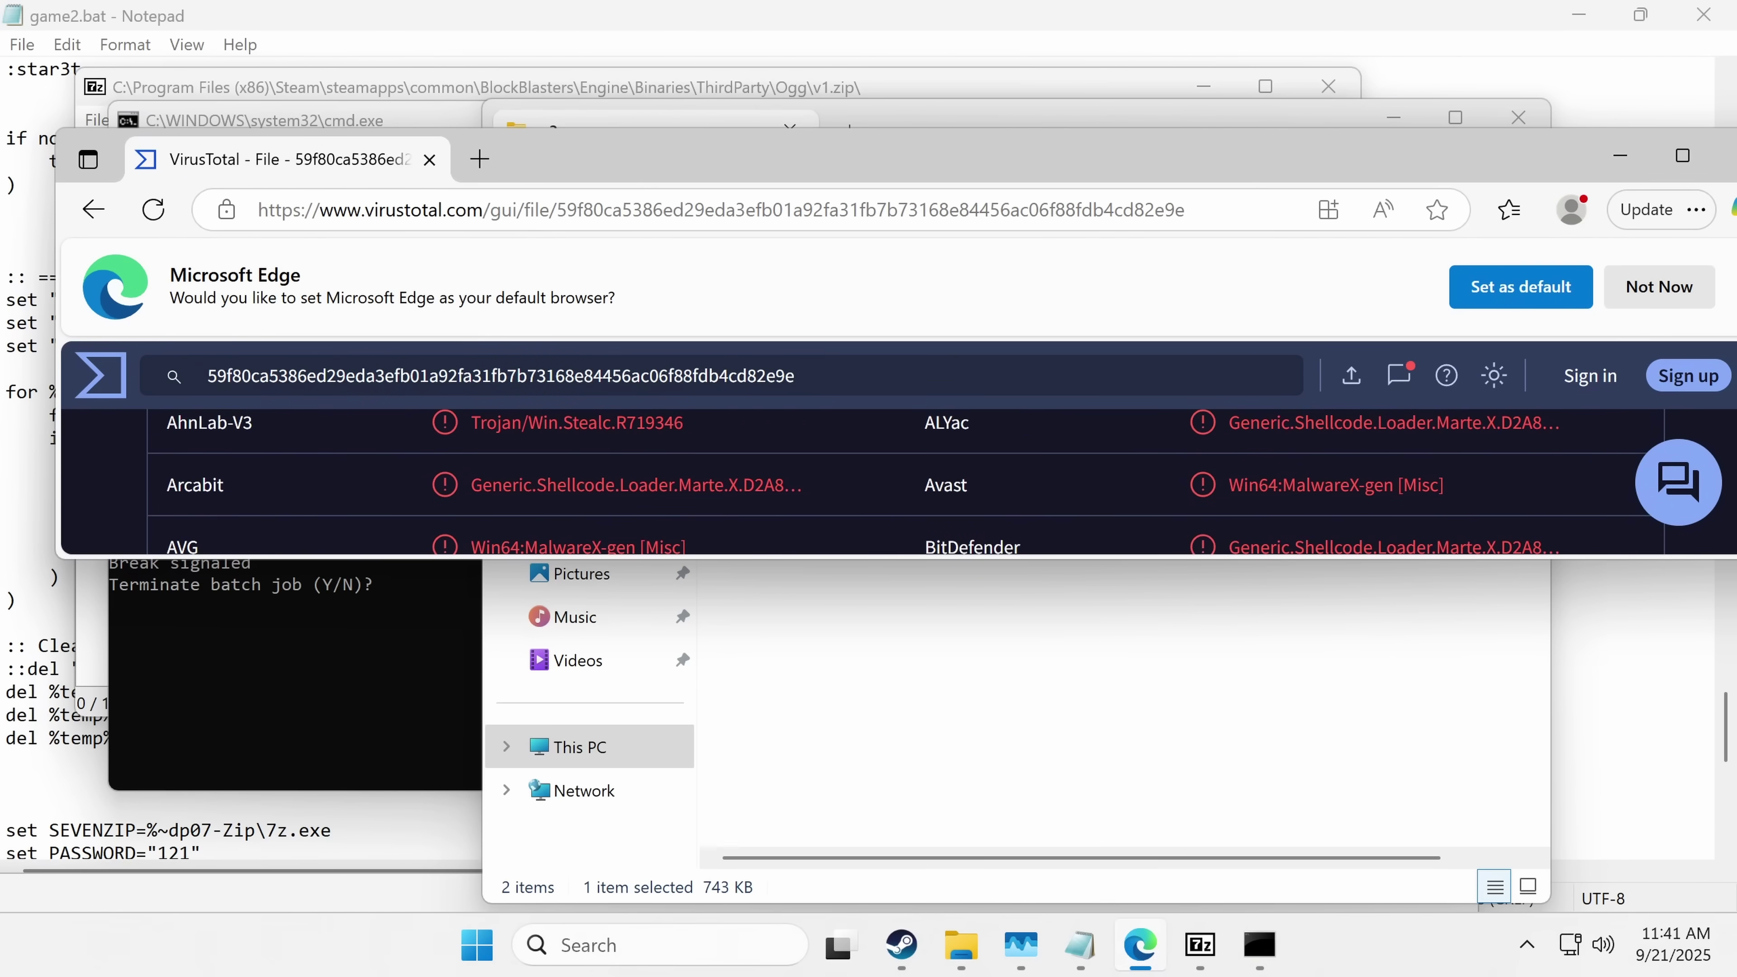
pyautogui.scroll(-2, 710, 494)
# Step: Check the Client-built2 application from the v3 folder on VirusTotal and review the vendor detections
pyautogui.moveTo(796, 381); pyautogui.dragTo(183, 475)
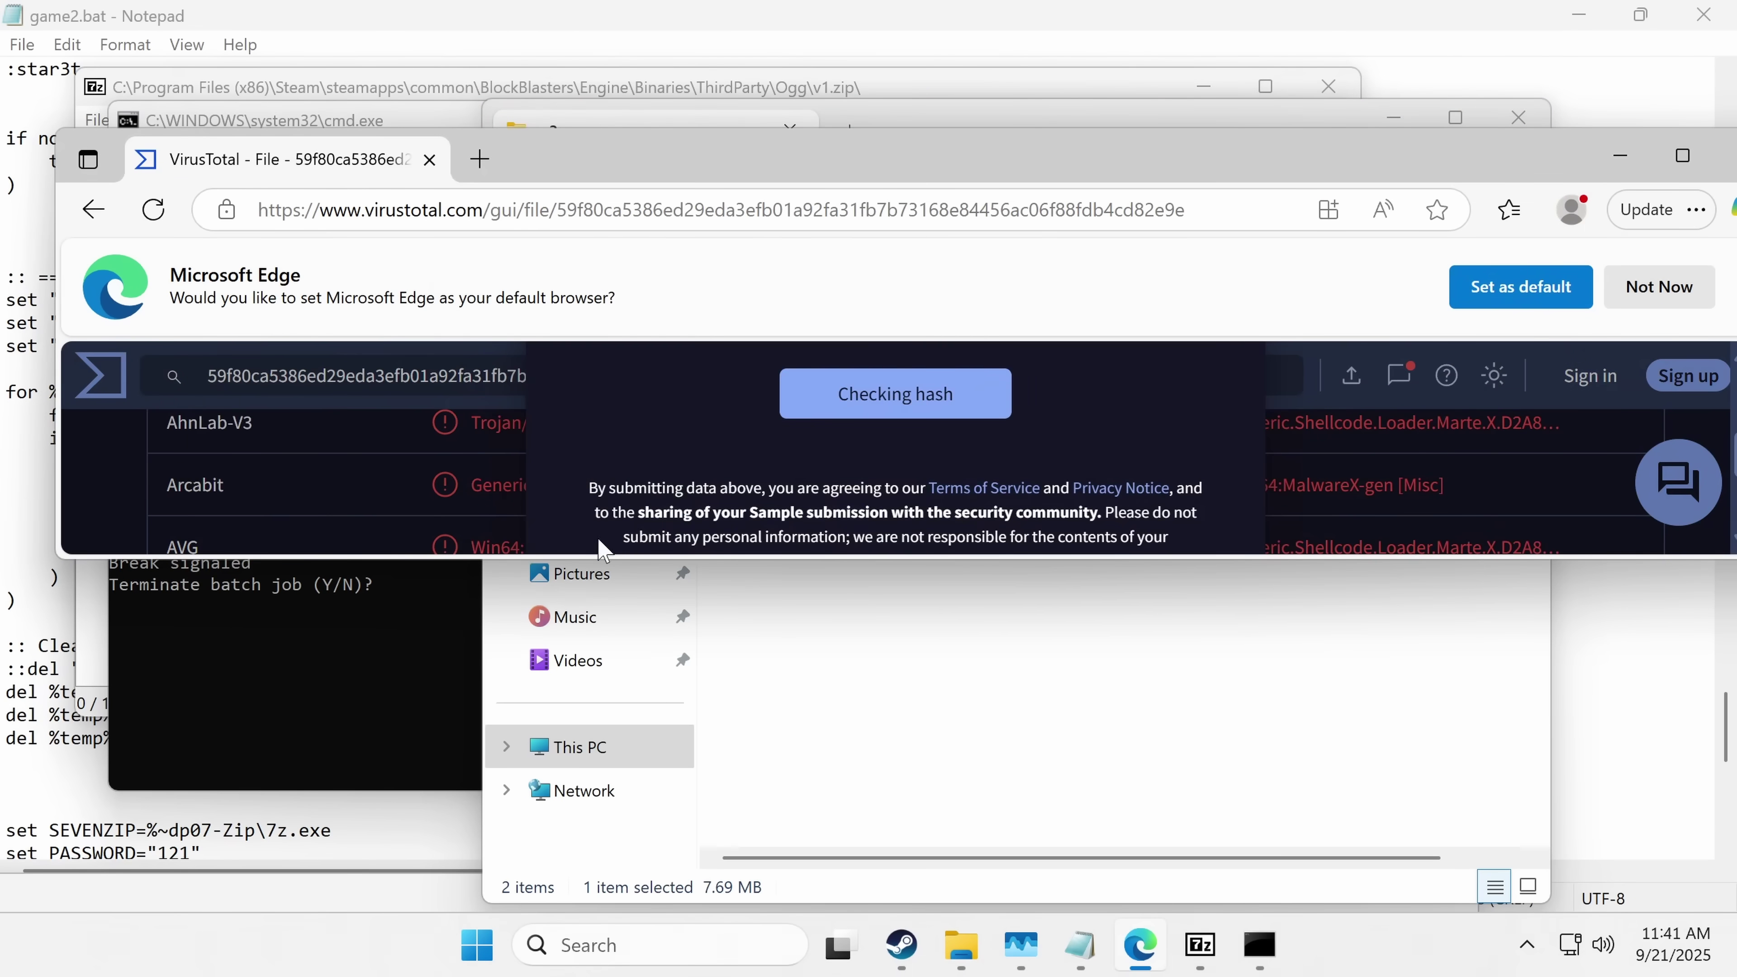
pyautogui.scroll(10, 376, 467)
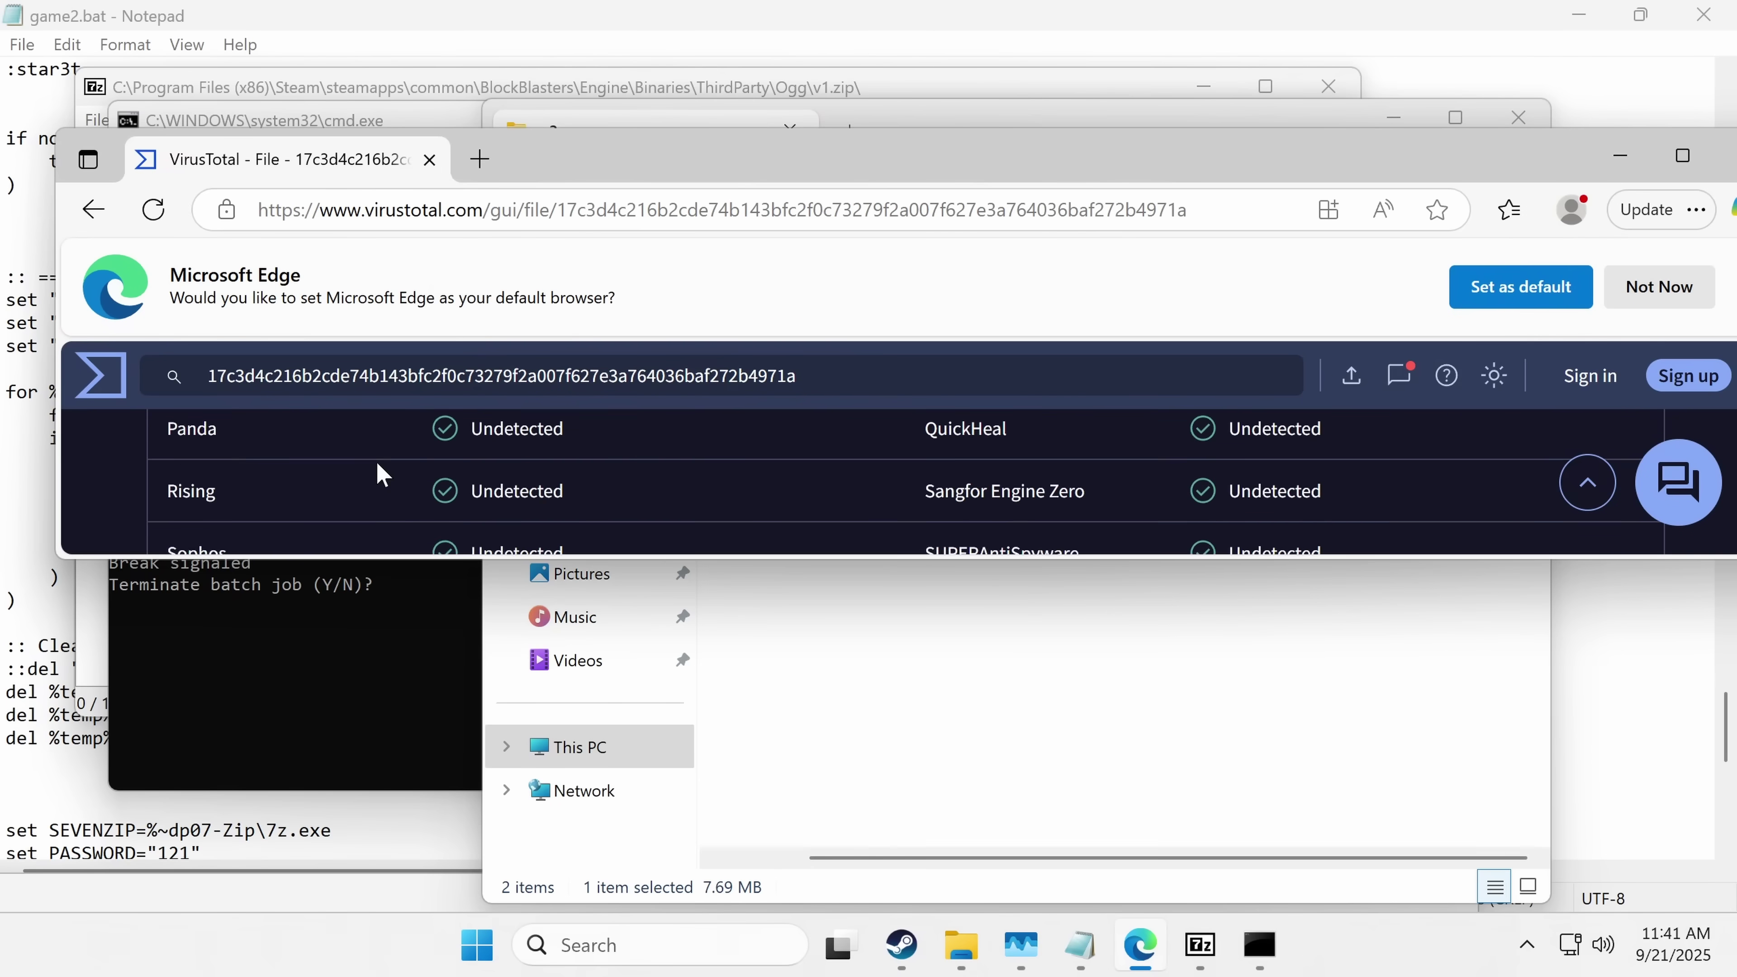
pyautogui.scroll(5, 382, 472)
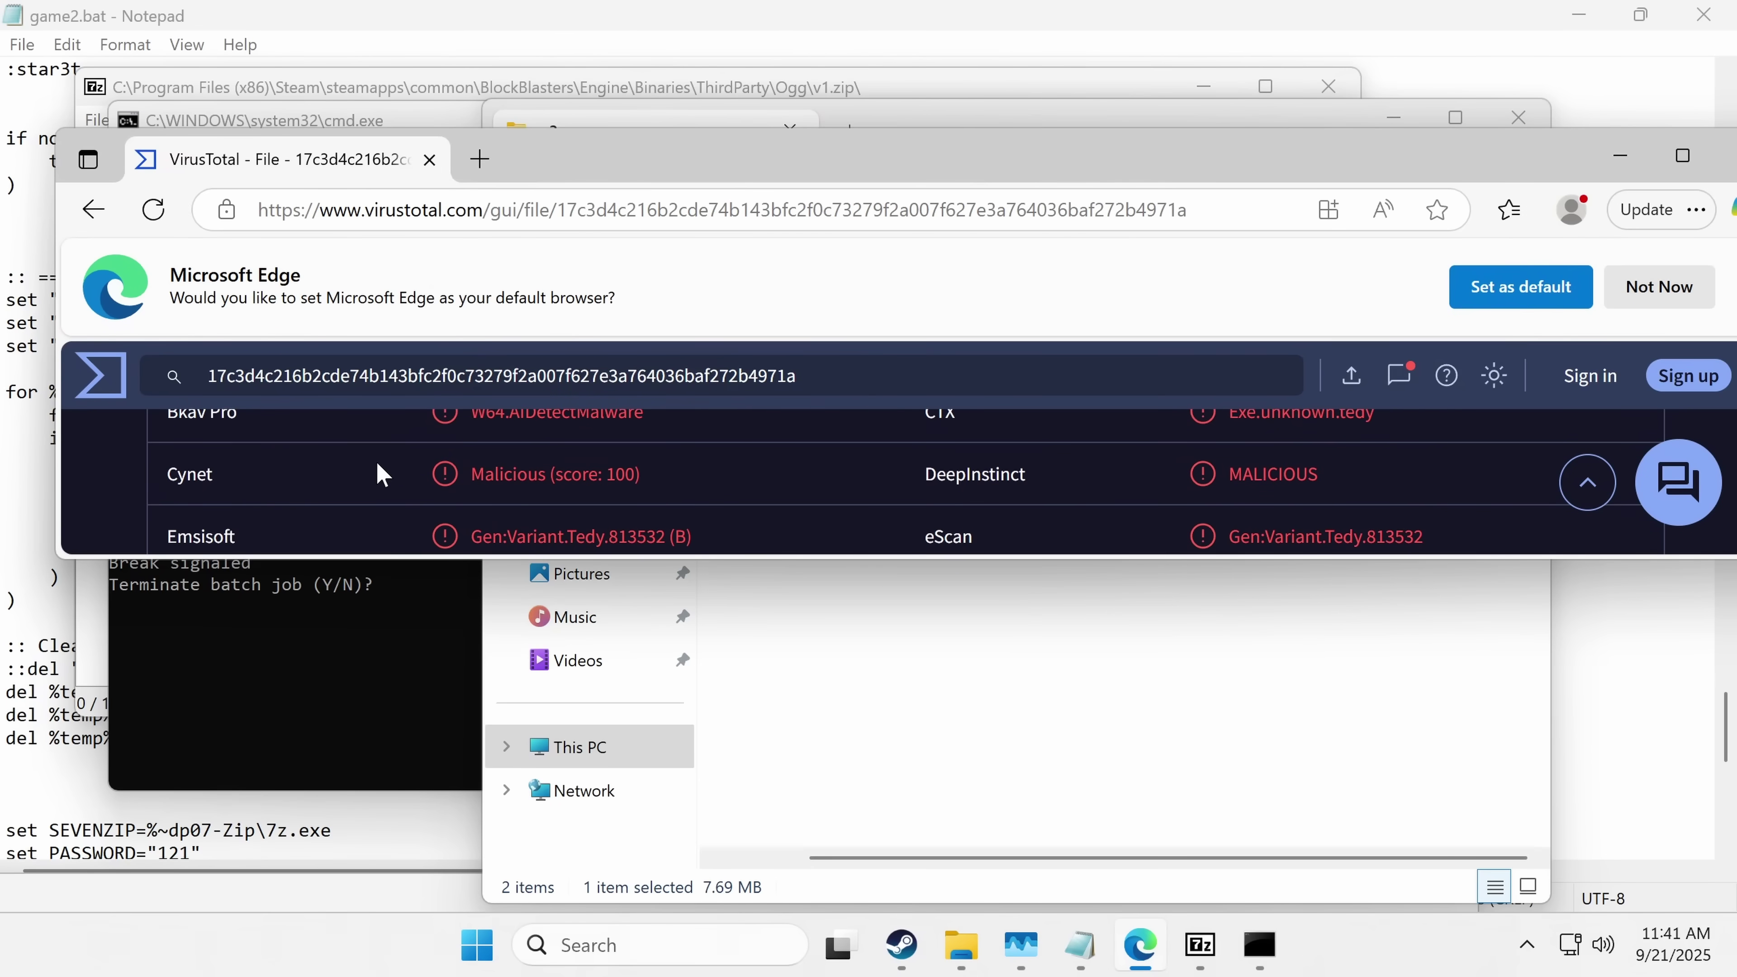
pyautogui.scroll(5, 376, 461)
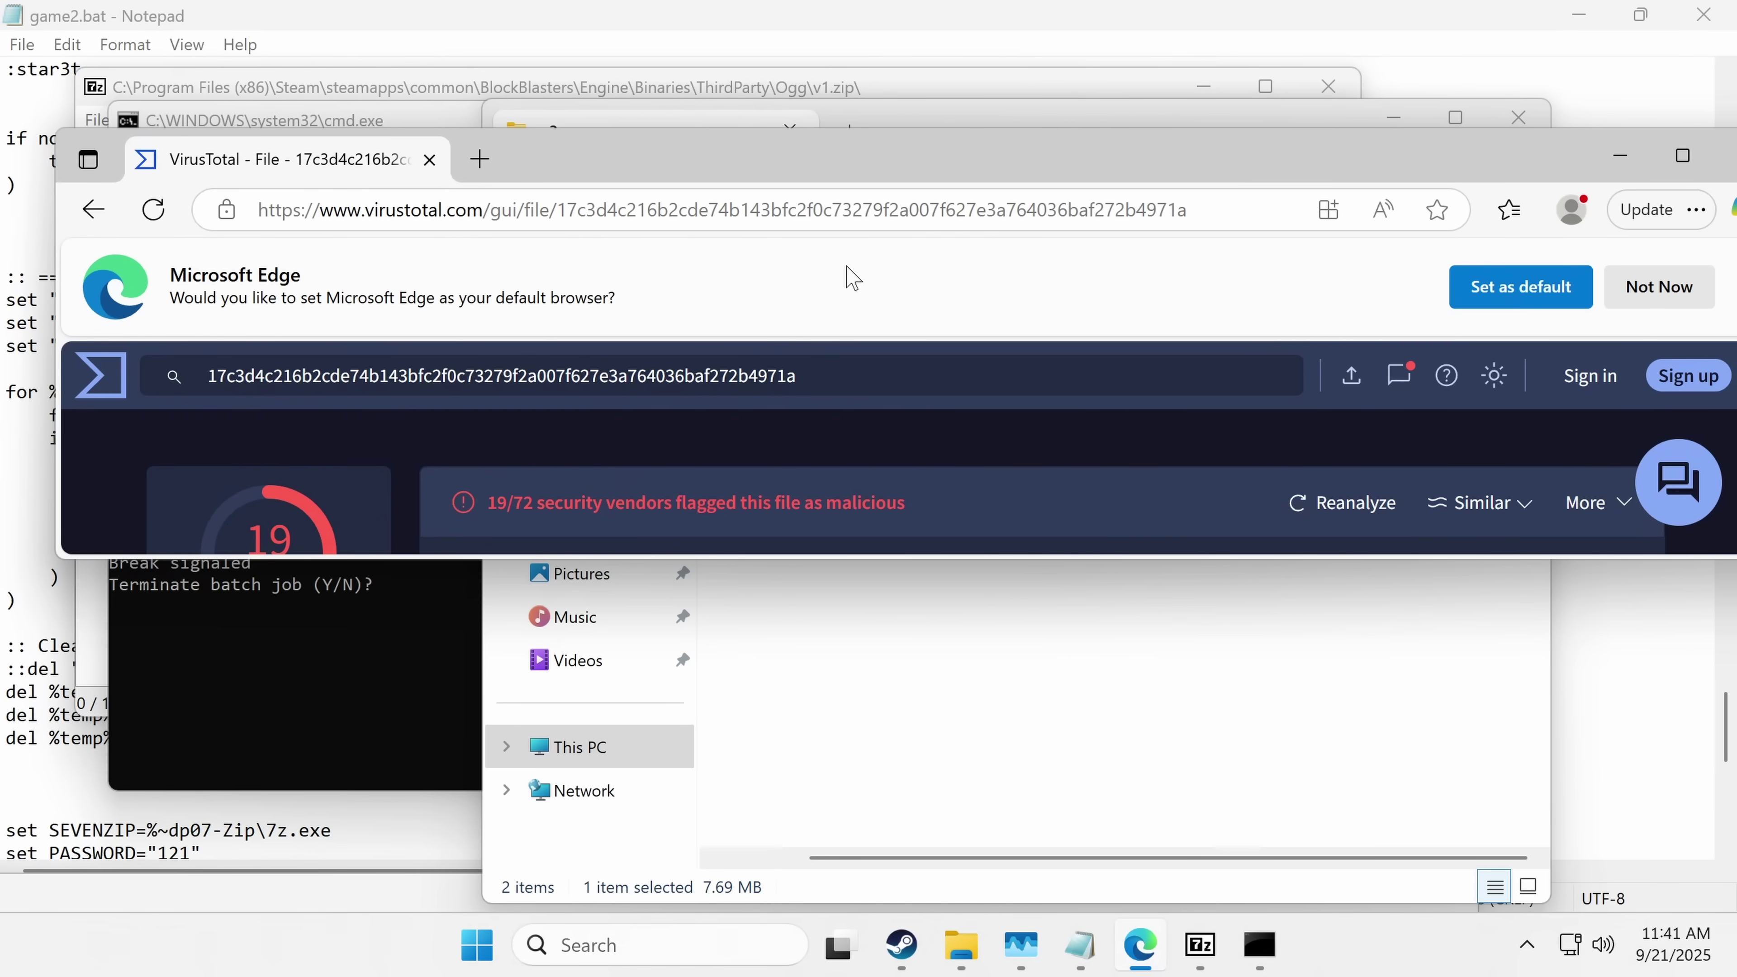
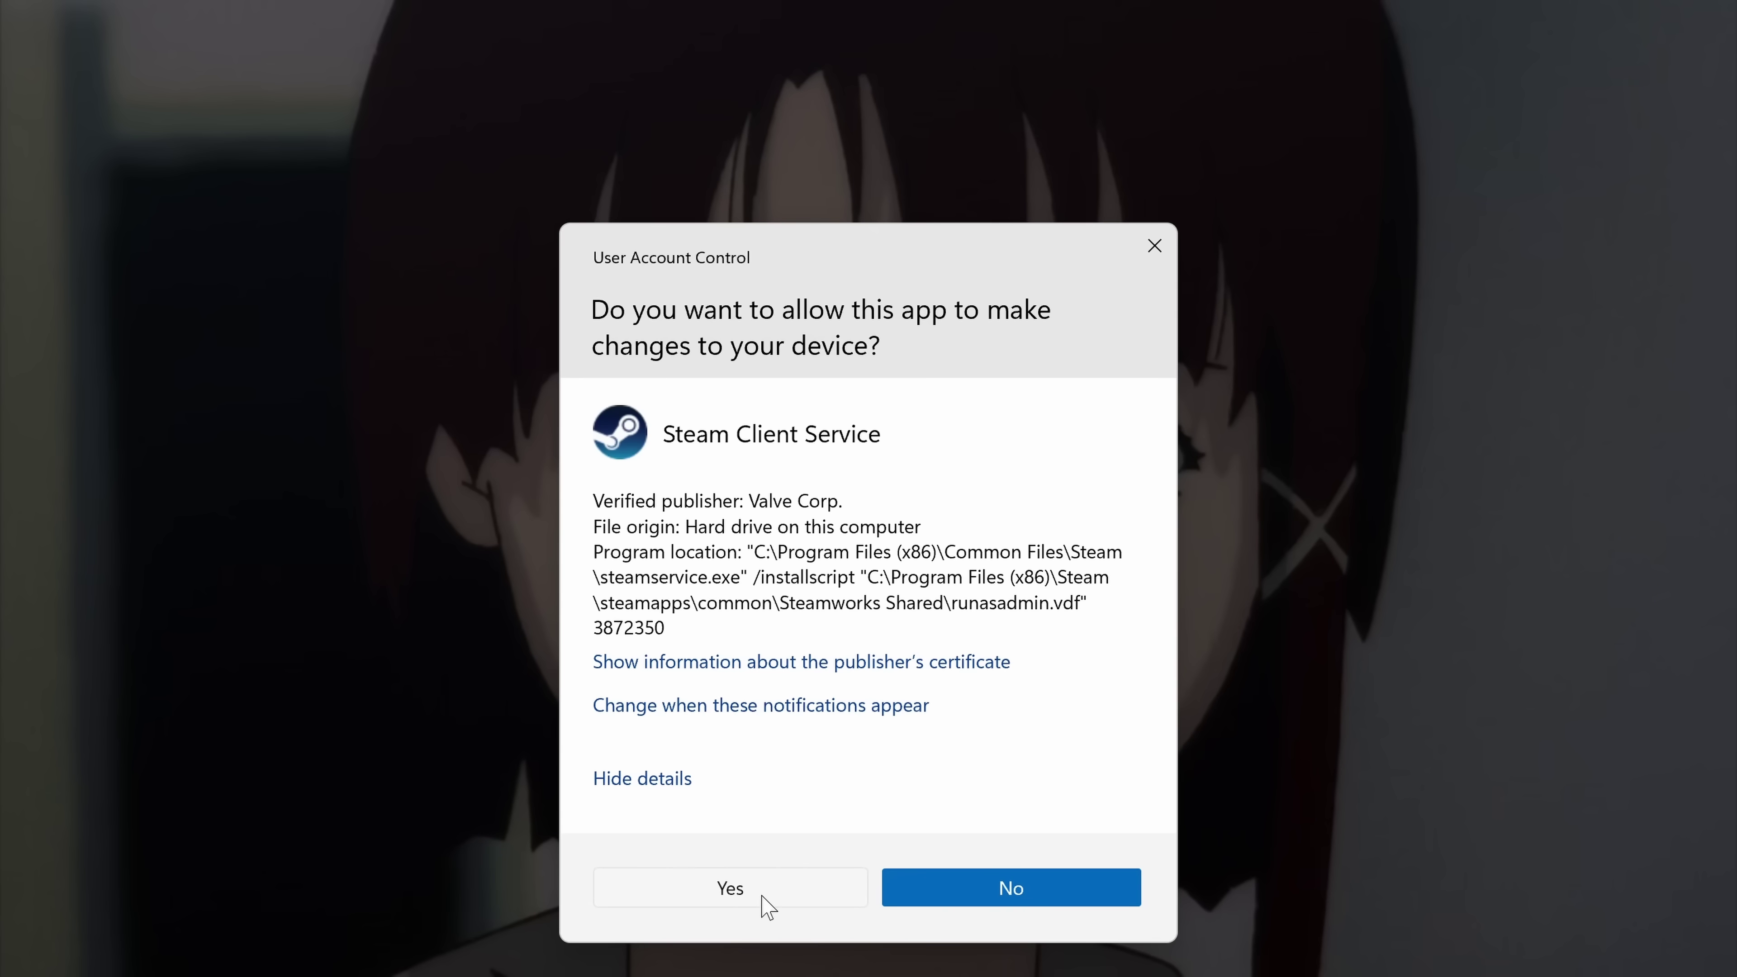
# Step: Allow the Steam Client Service to make changes to the device so its install script can run
pyautogui.click(729, 892)
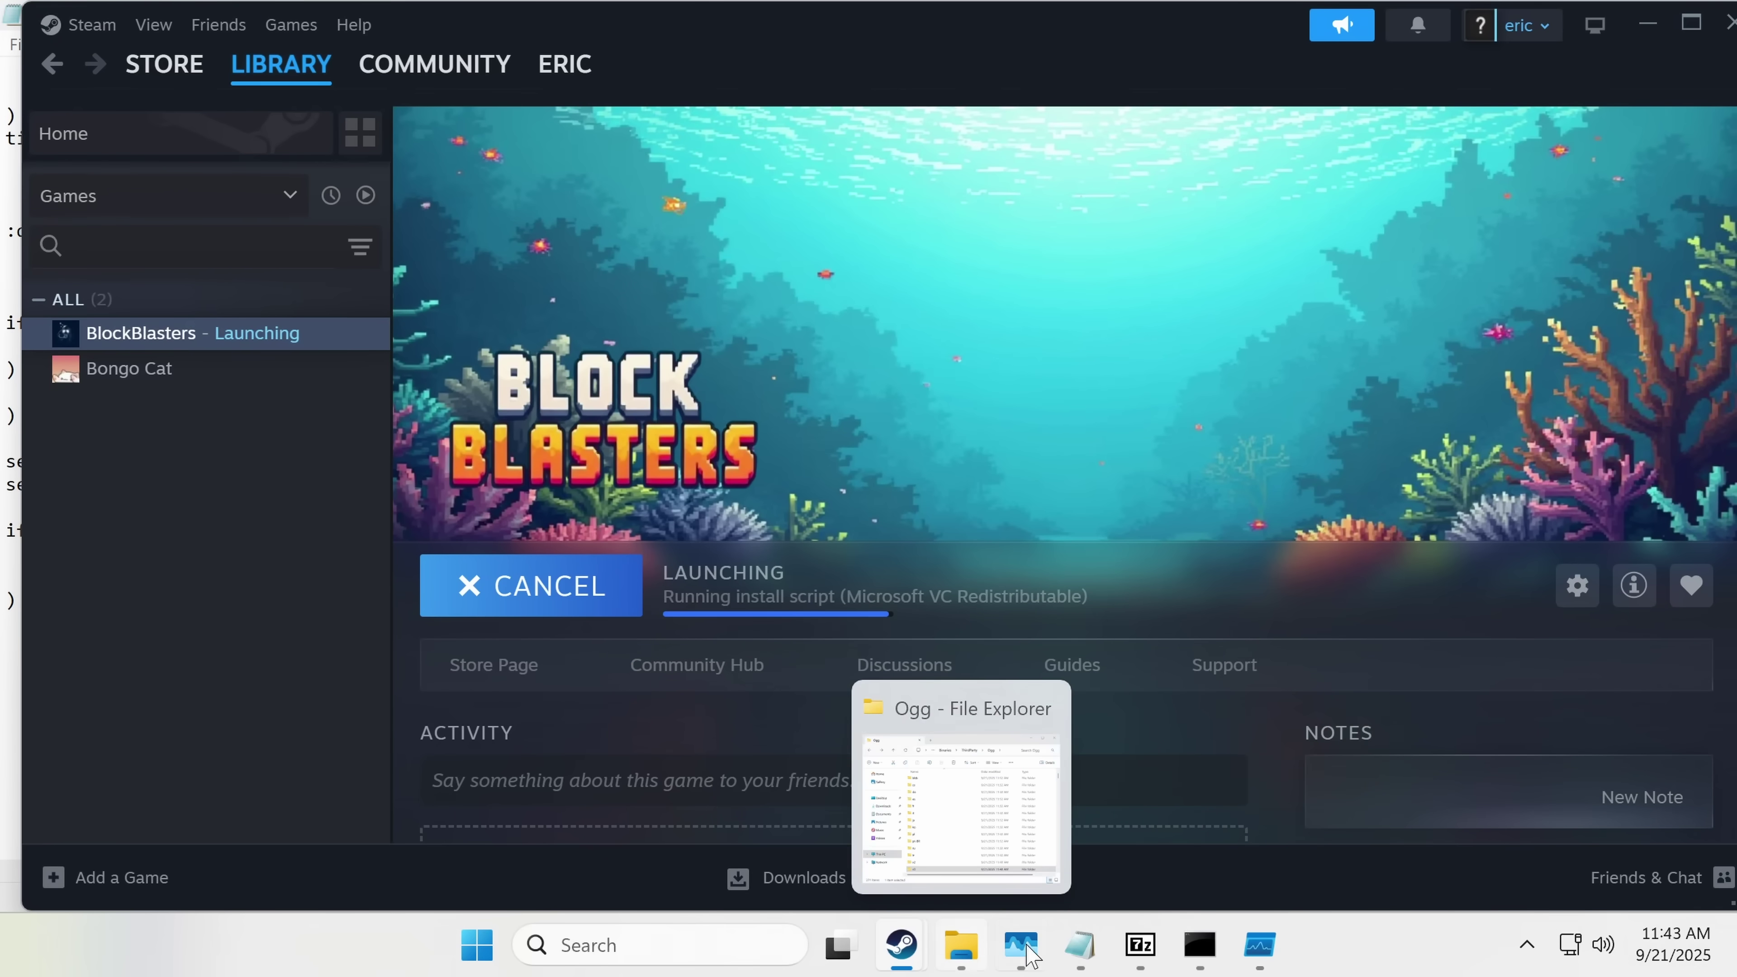
# Step: Start Process Explorer, accept its license terms and elevation request, and examine the process tree under Steam and Windows Explorer
pyautogui.click(657, 945)
pyautogui.write('proc')
pyautogui.press('Return')
pyautogui.moveTo(900, 942)
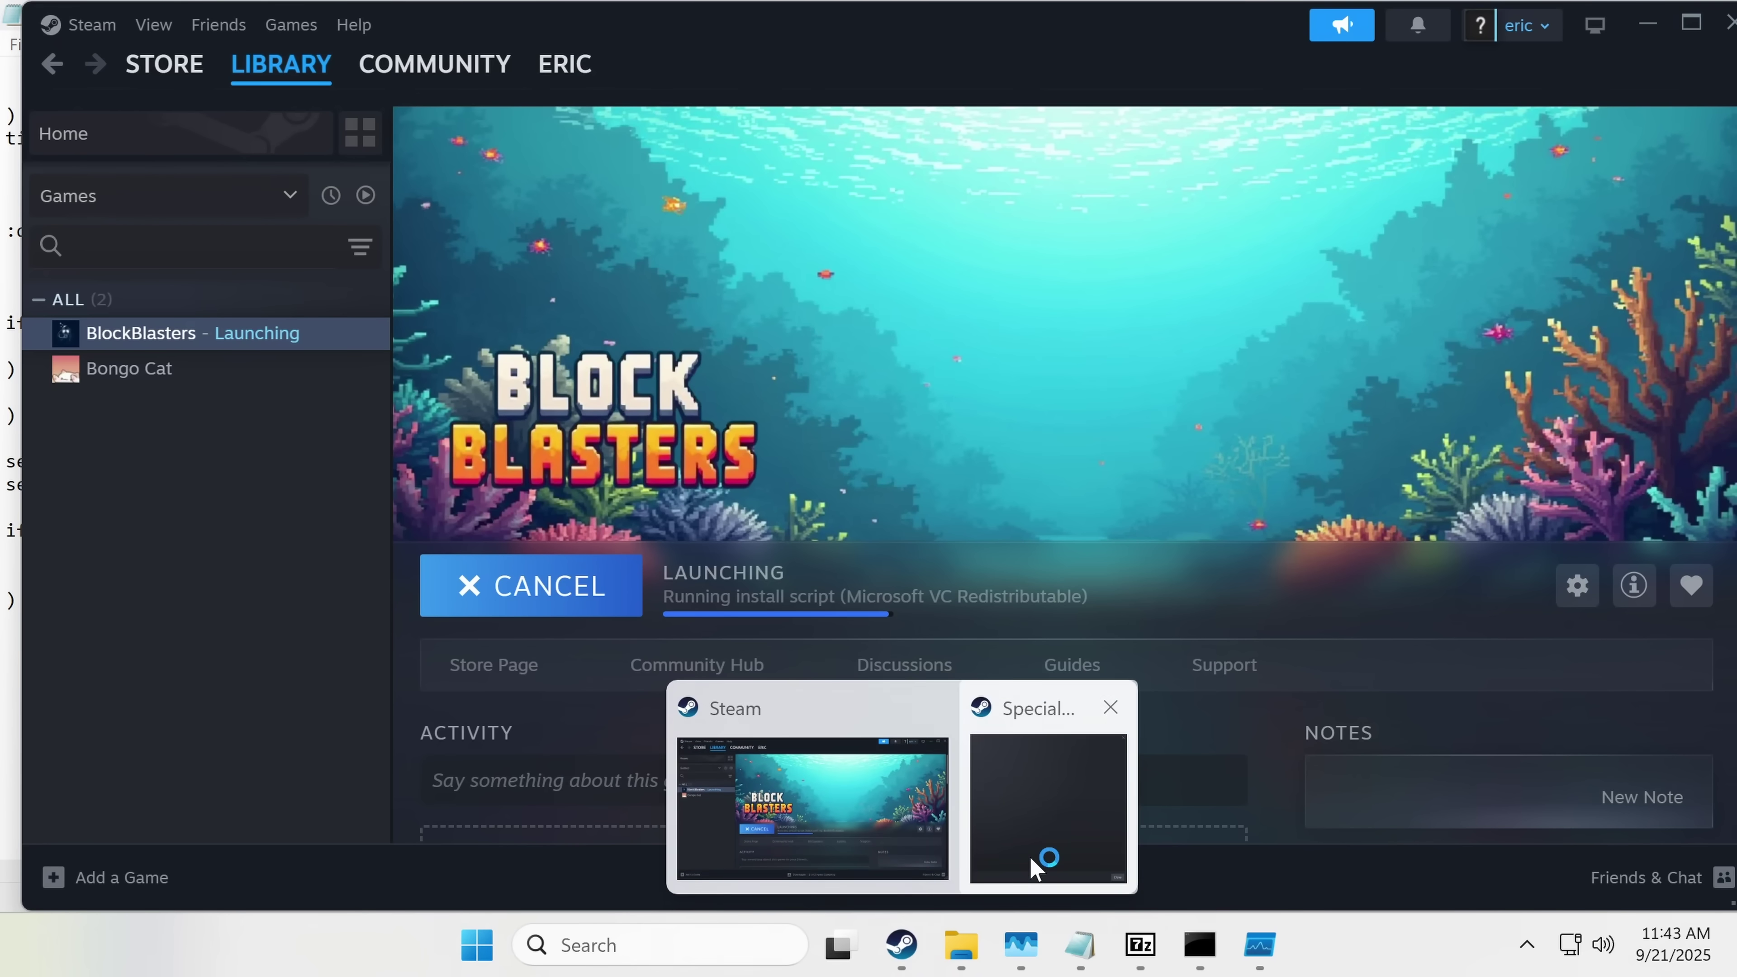
pyautogui.click(1036, 868)
pyautogui.click(1284, 874)
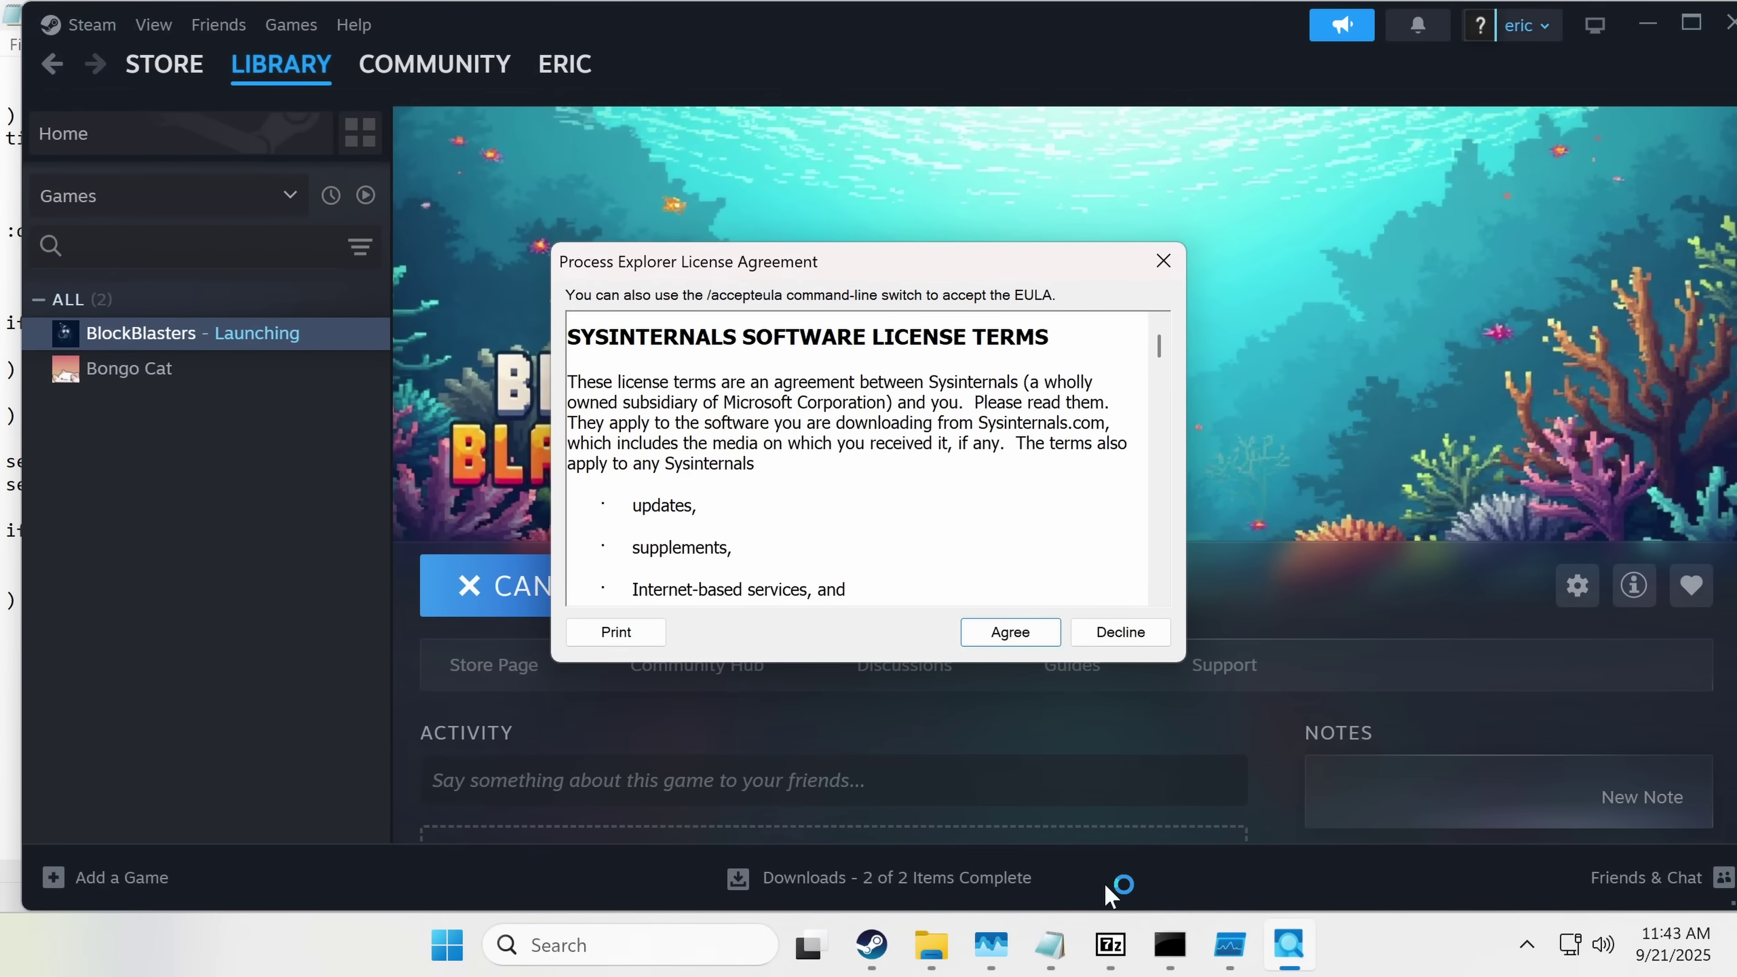
pyautogui.click(1010, 633)
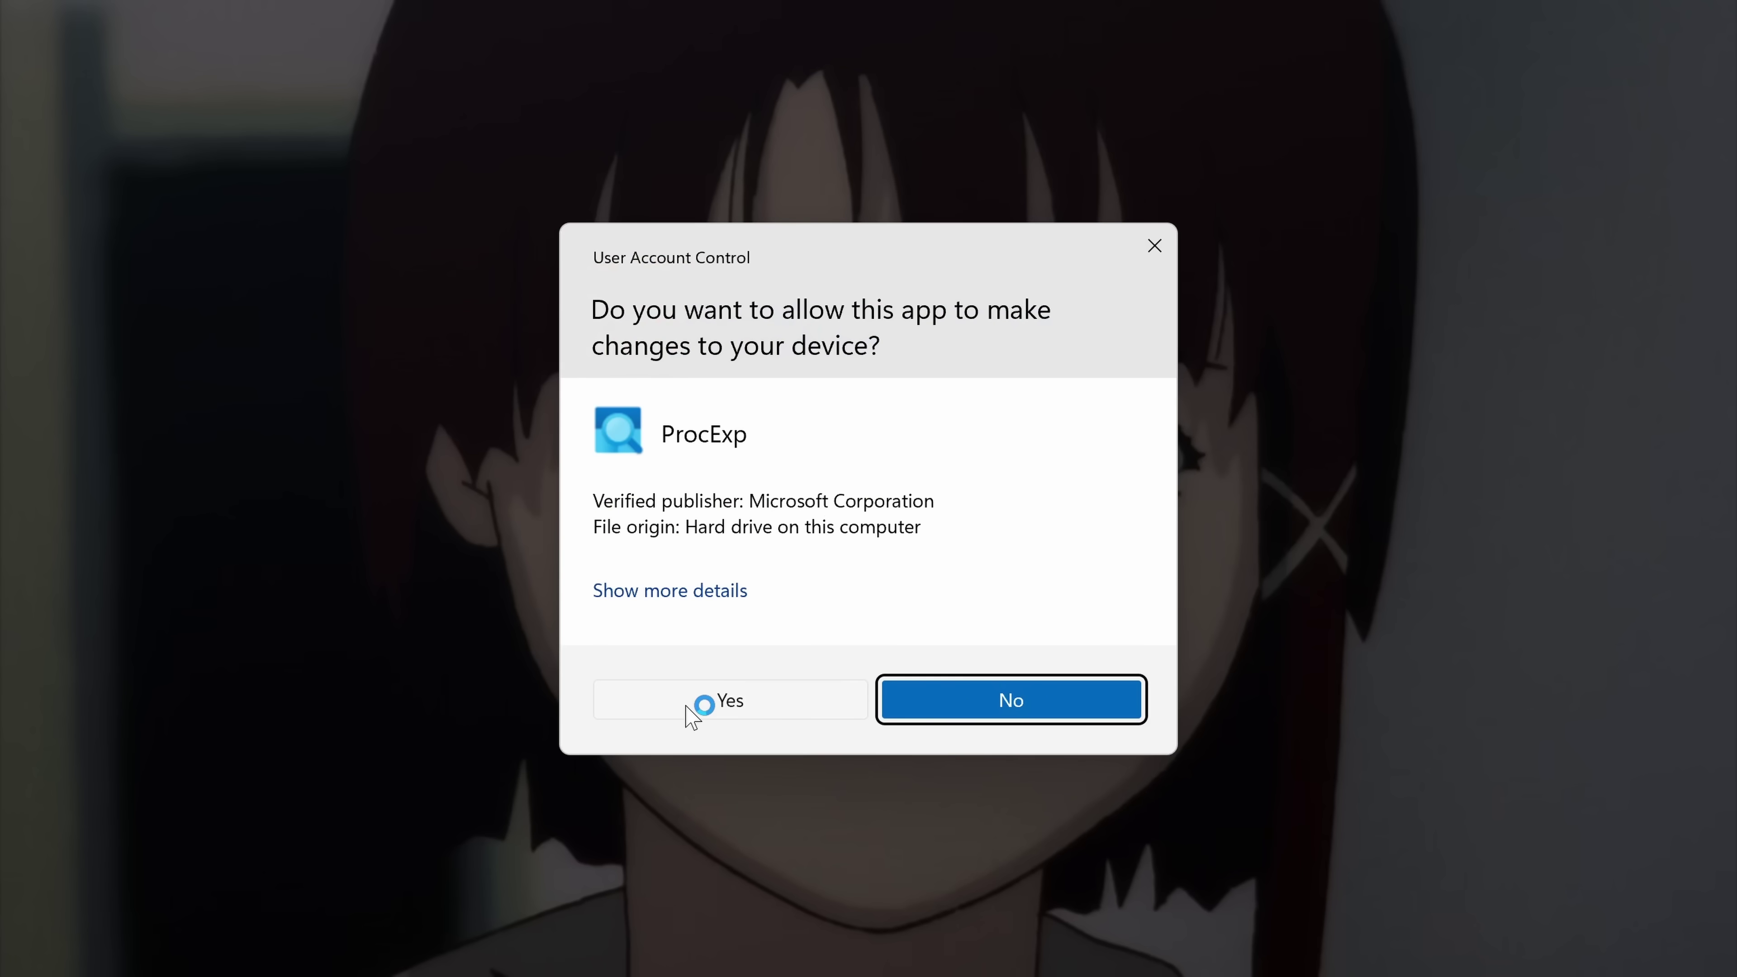
pyautogui.click(687, 708)
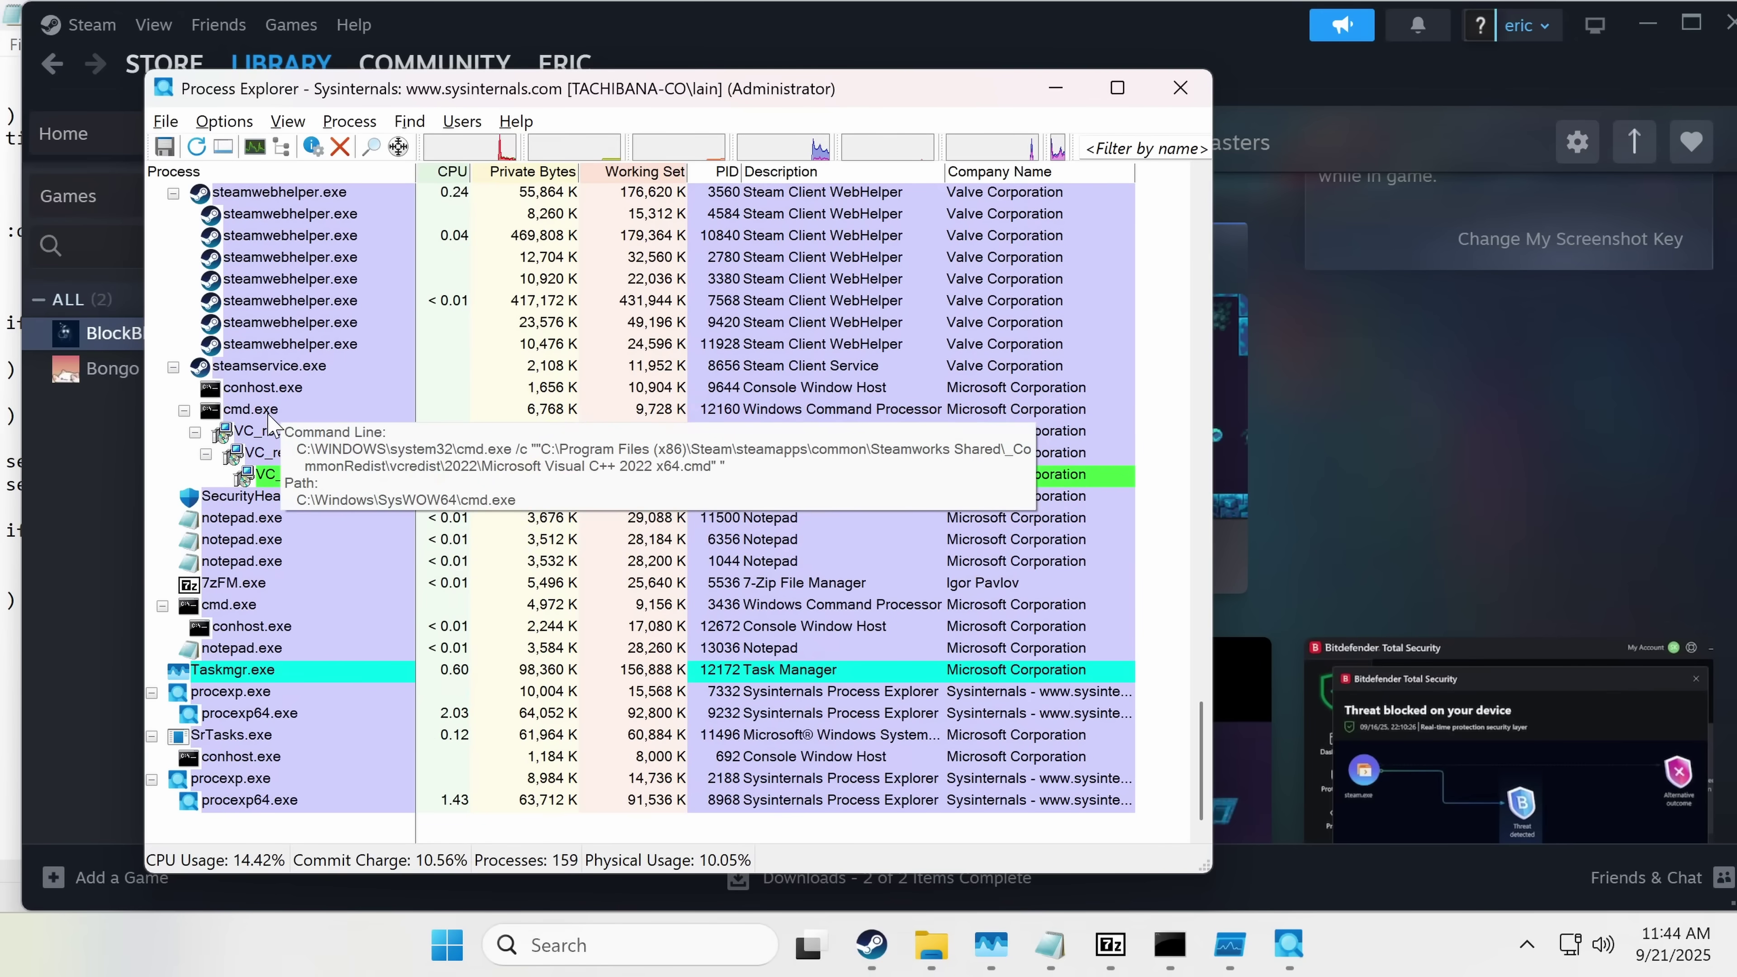
pyautogui.scroll(4, 260, 561)
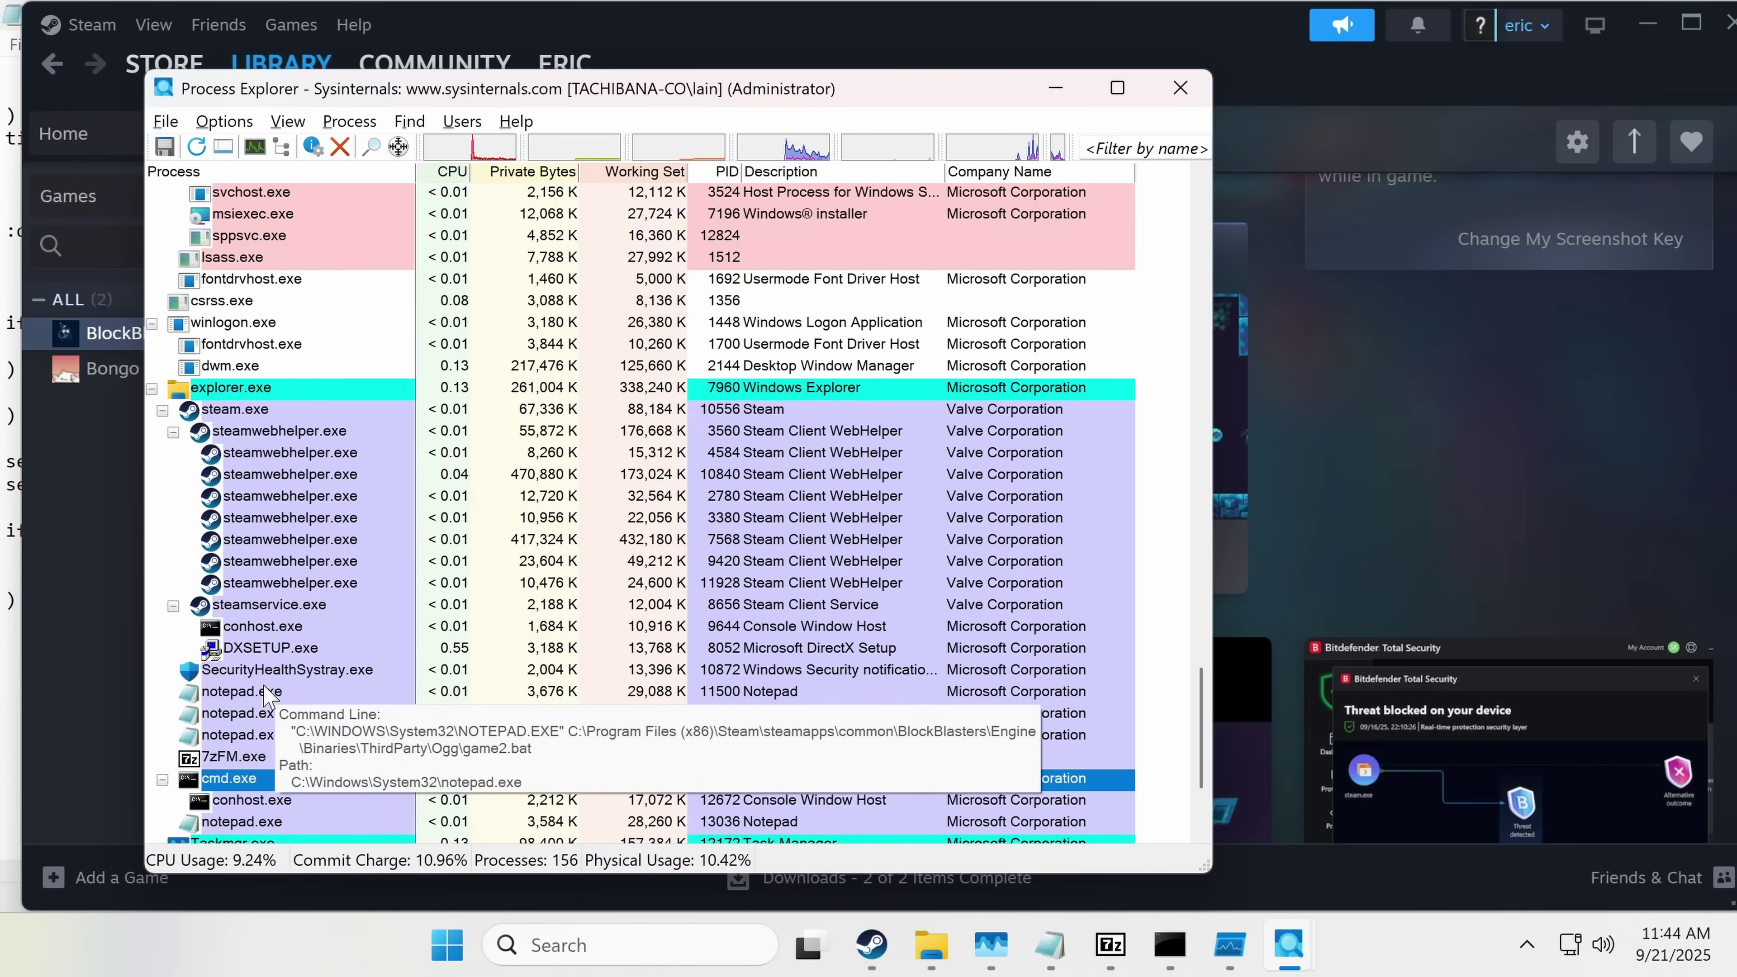
# Step: Open the community screenshot "Can't install.. and found out why!" on the BlockBlasters page and read its threat report and comments
pyautogui.scroll(-4, 591, 756)
pyautogui.click(1428, 674)
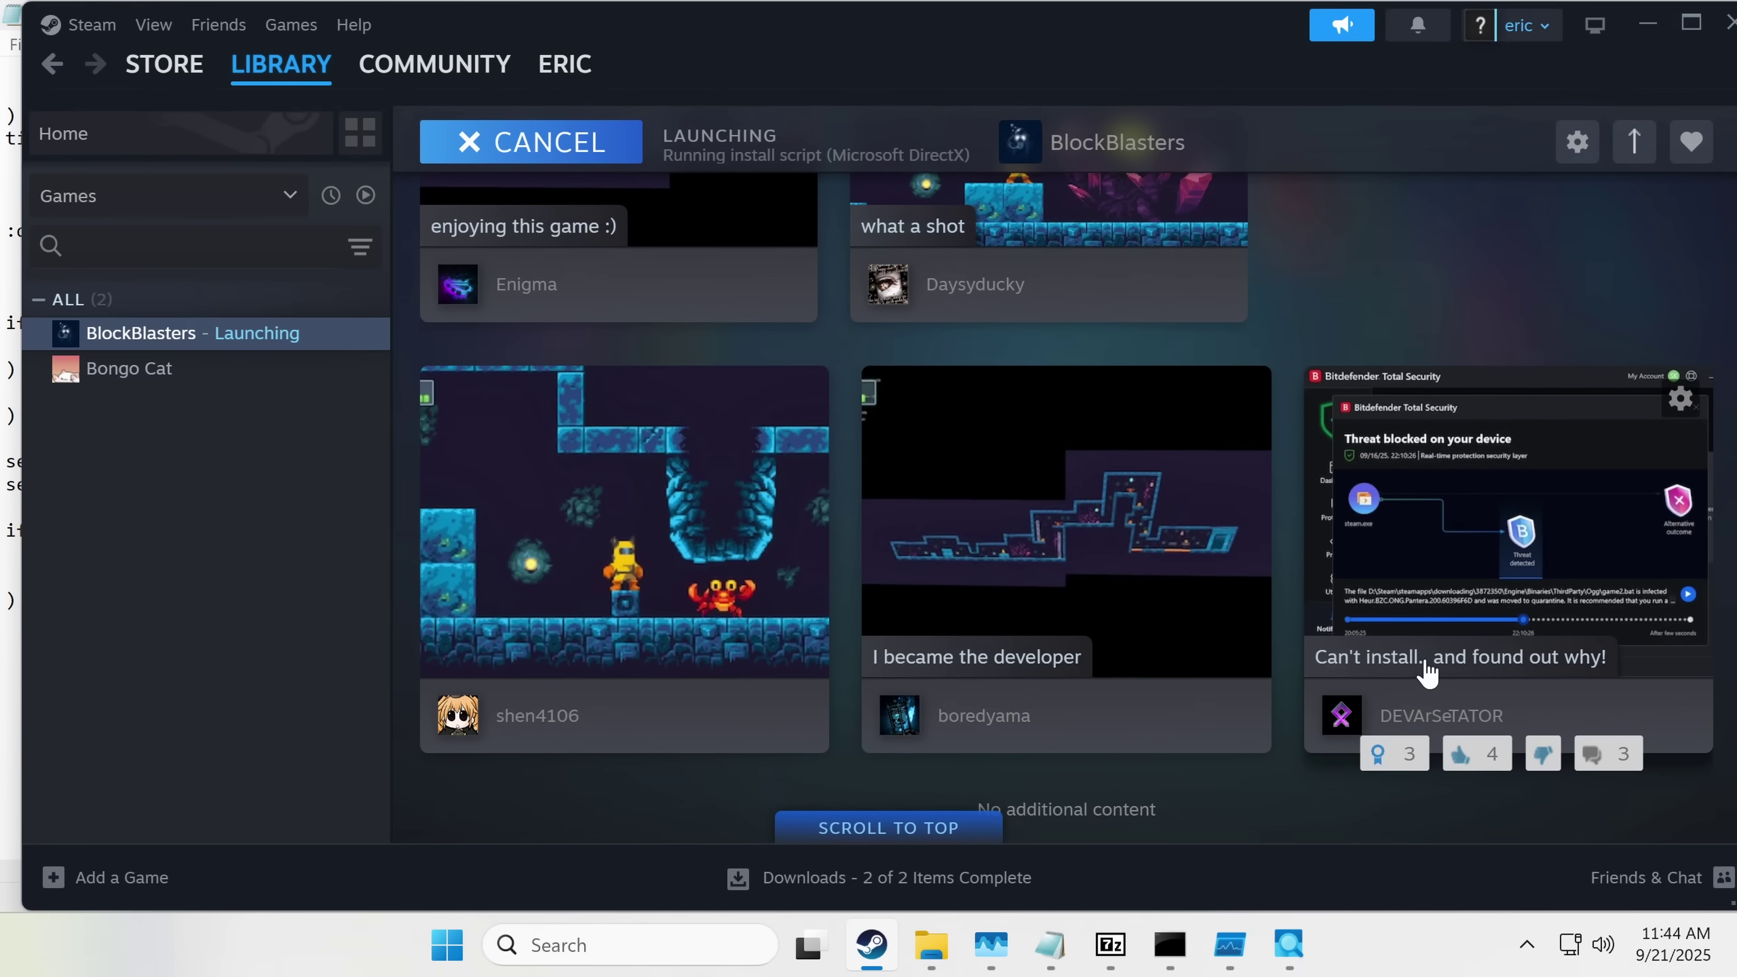
pyautogui.click(1428, 674)
pyautogui.scroll(-7, 1156, 660)
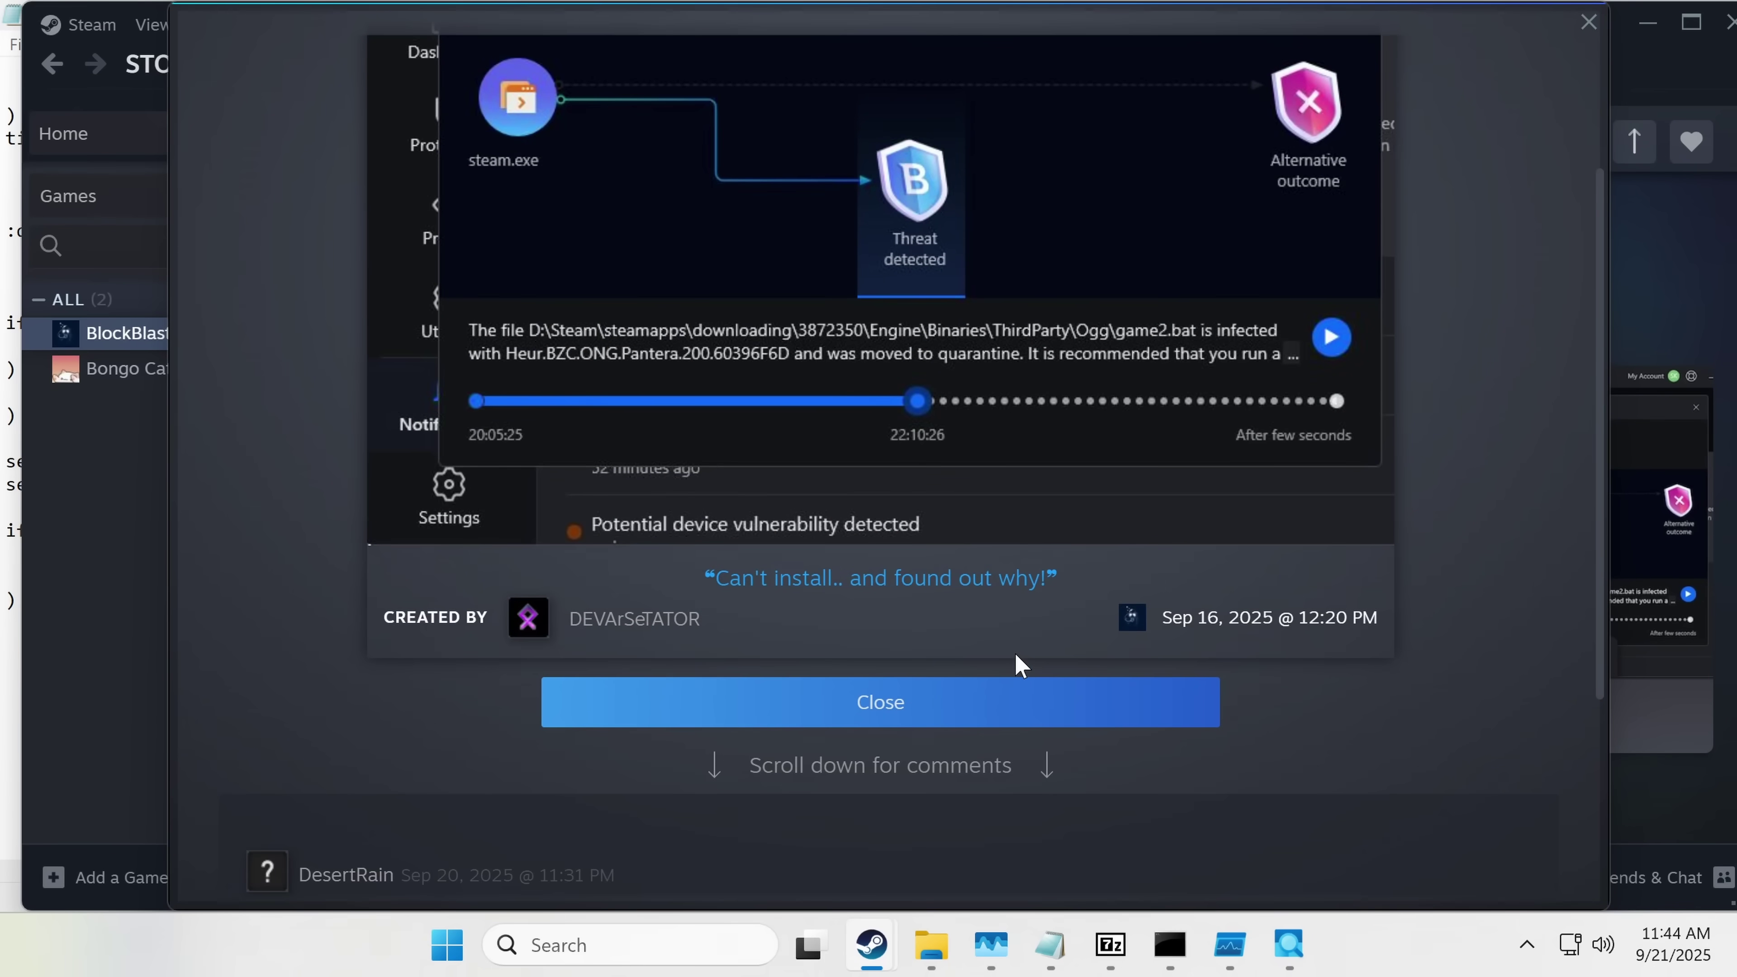
pyautogui.scroll(-1, 1019, 664)
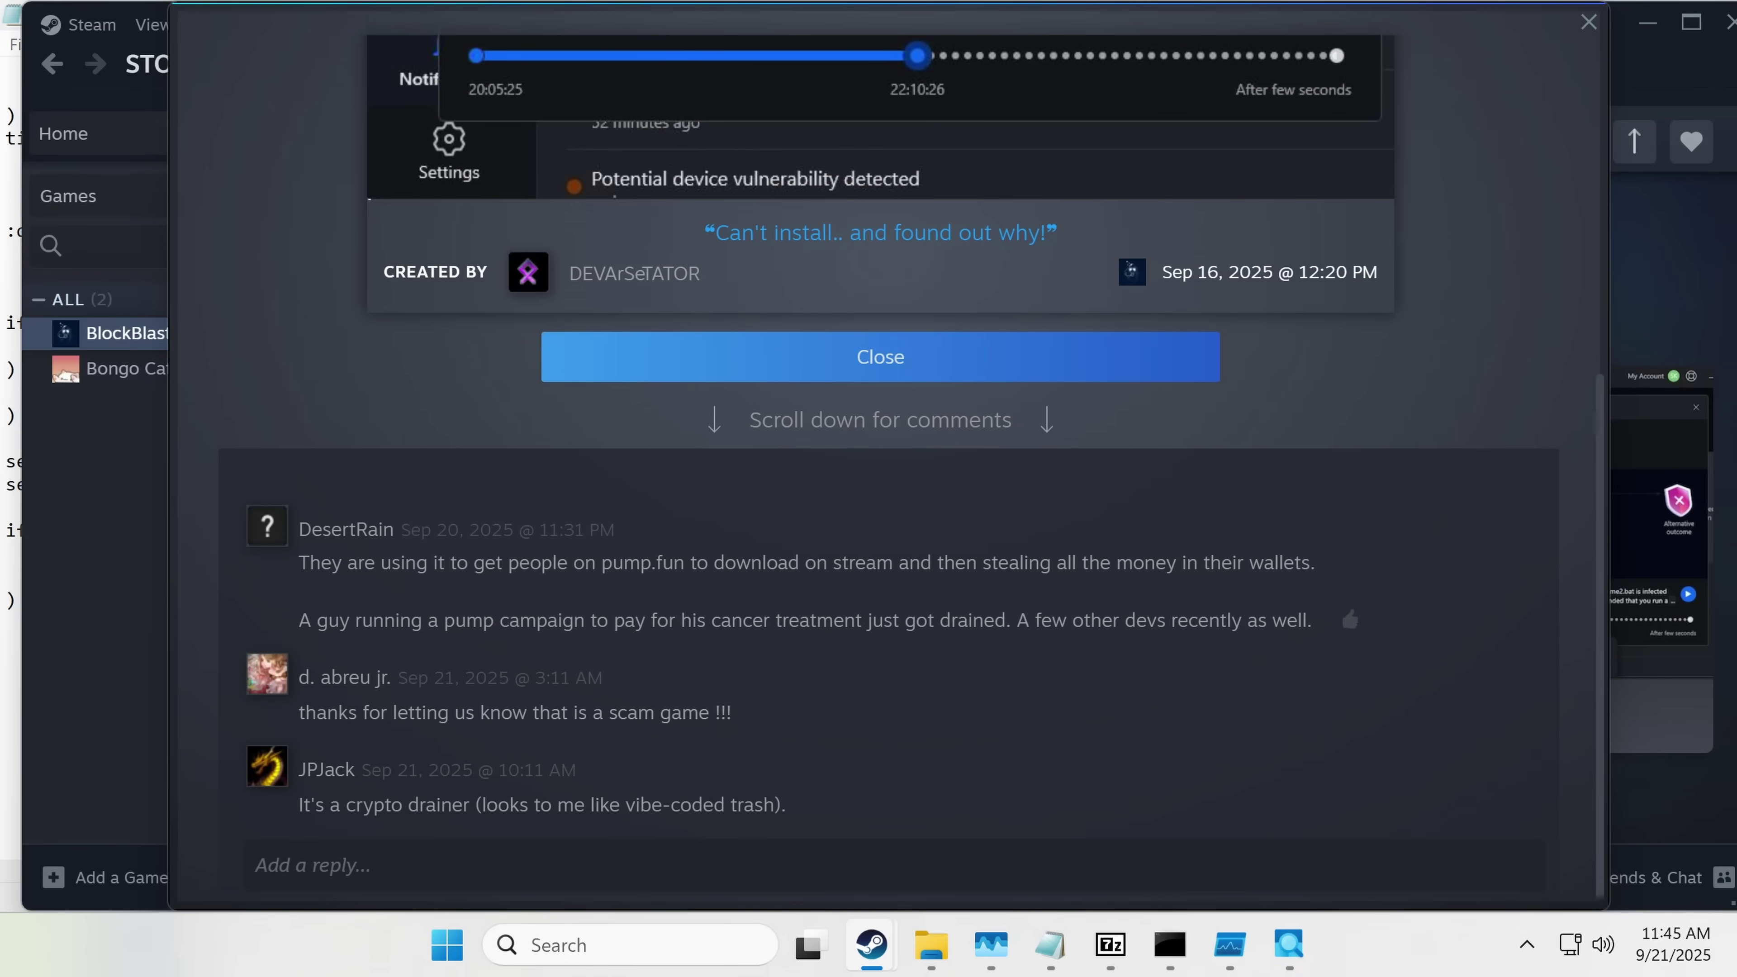
pyautogui.scroll(8, 882, 465)
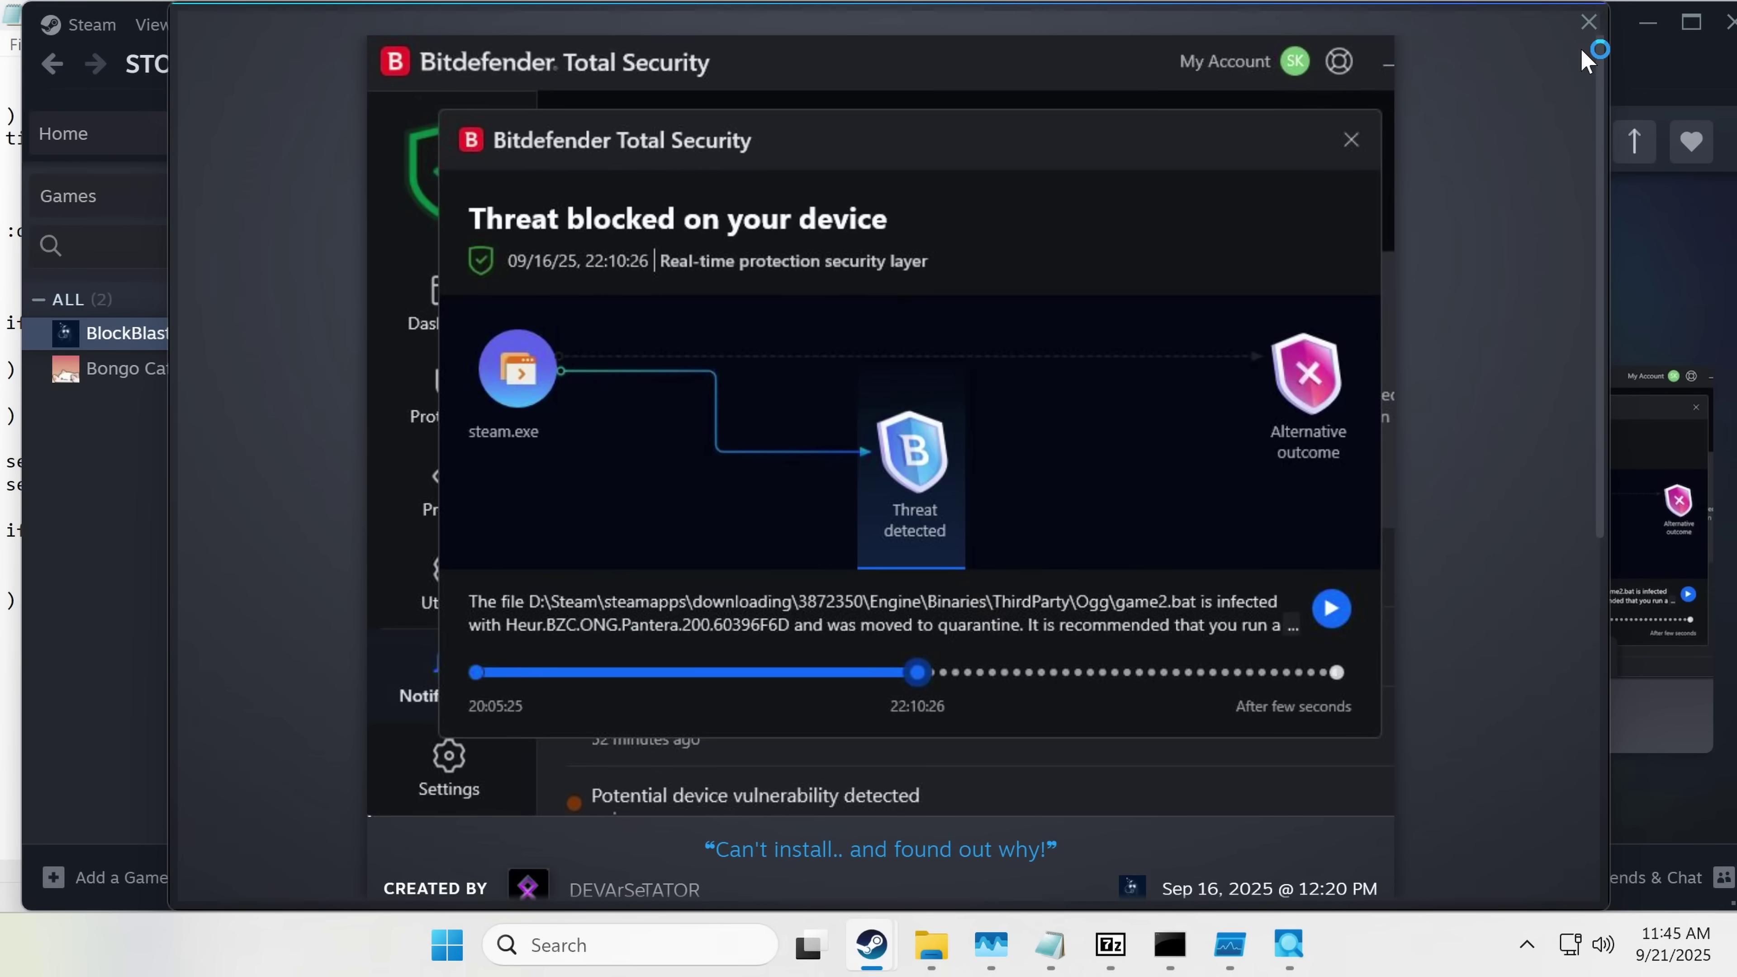
pyautogui.click(1588, 22)
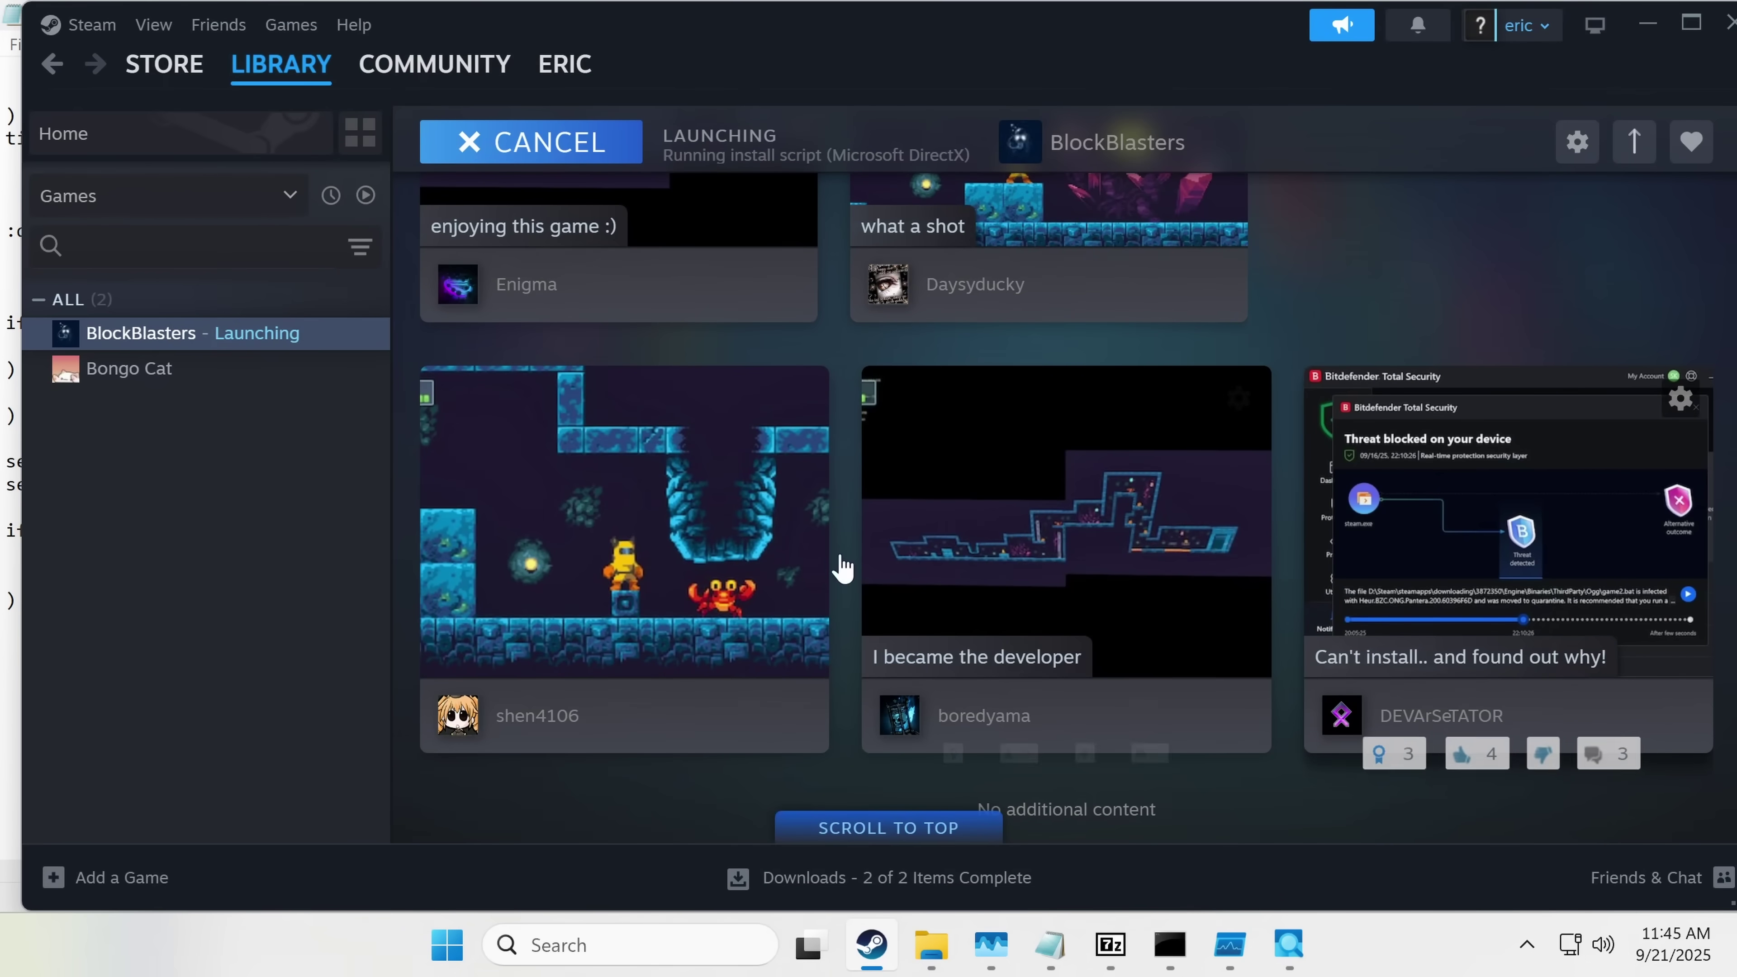
pyautogui.scroll(20, 1034, 414)
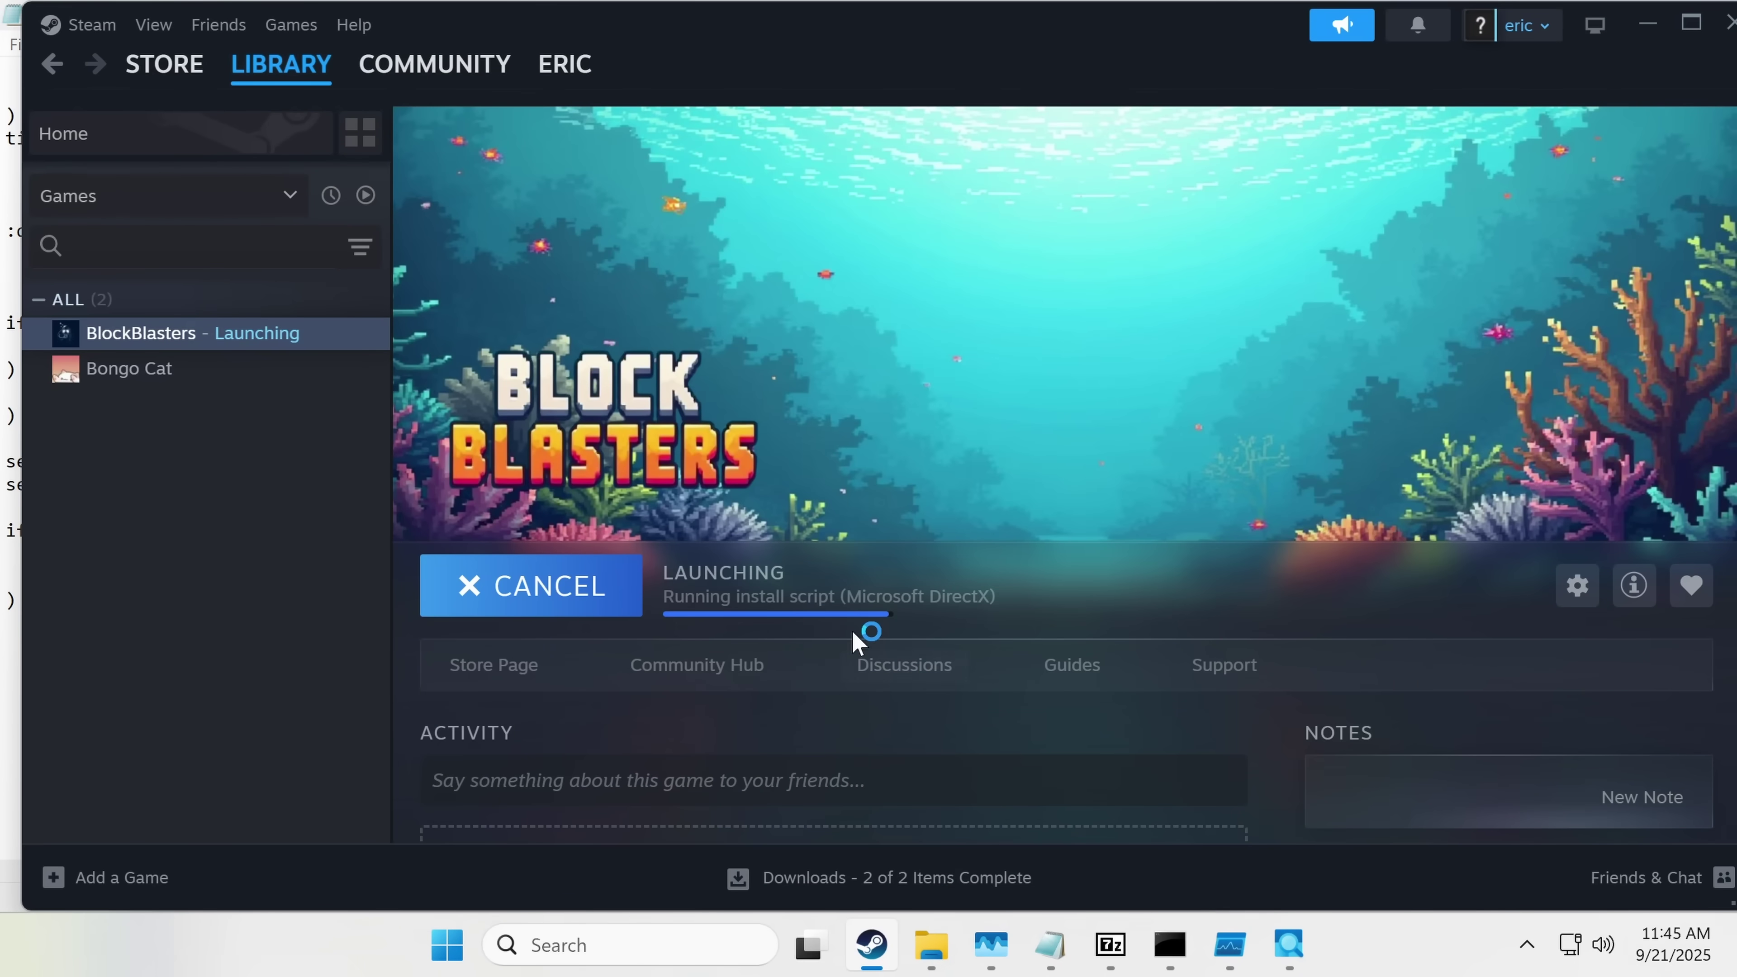
pyautogui.scroll(-2, 649, 540)
pyautogui.moveTo(1289, 944)
pyautogui.click(1368, 847)
pyautogui.click(1265, 603)
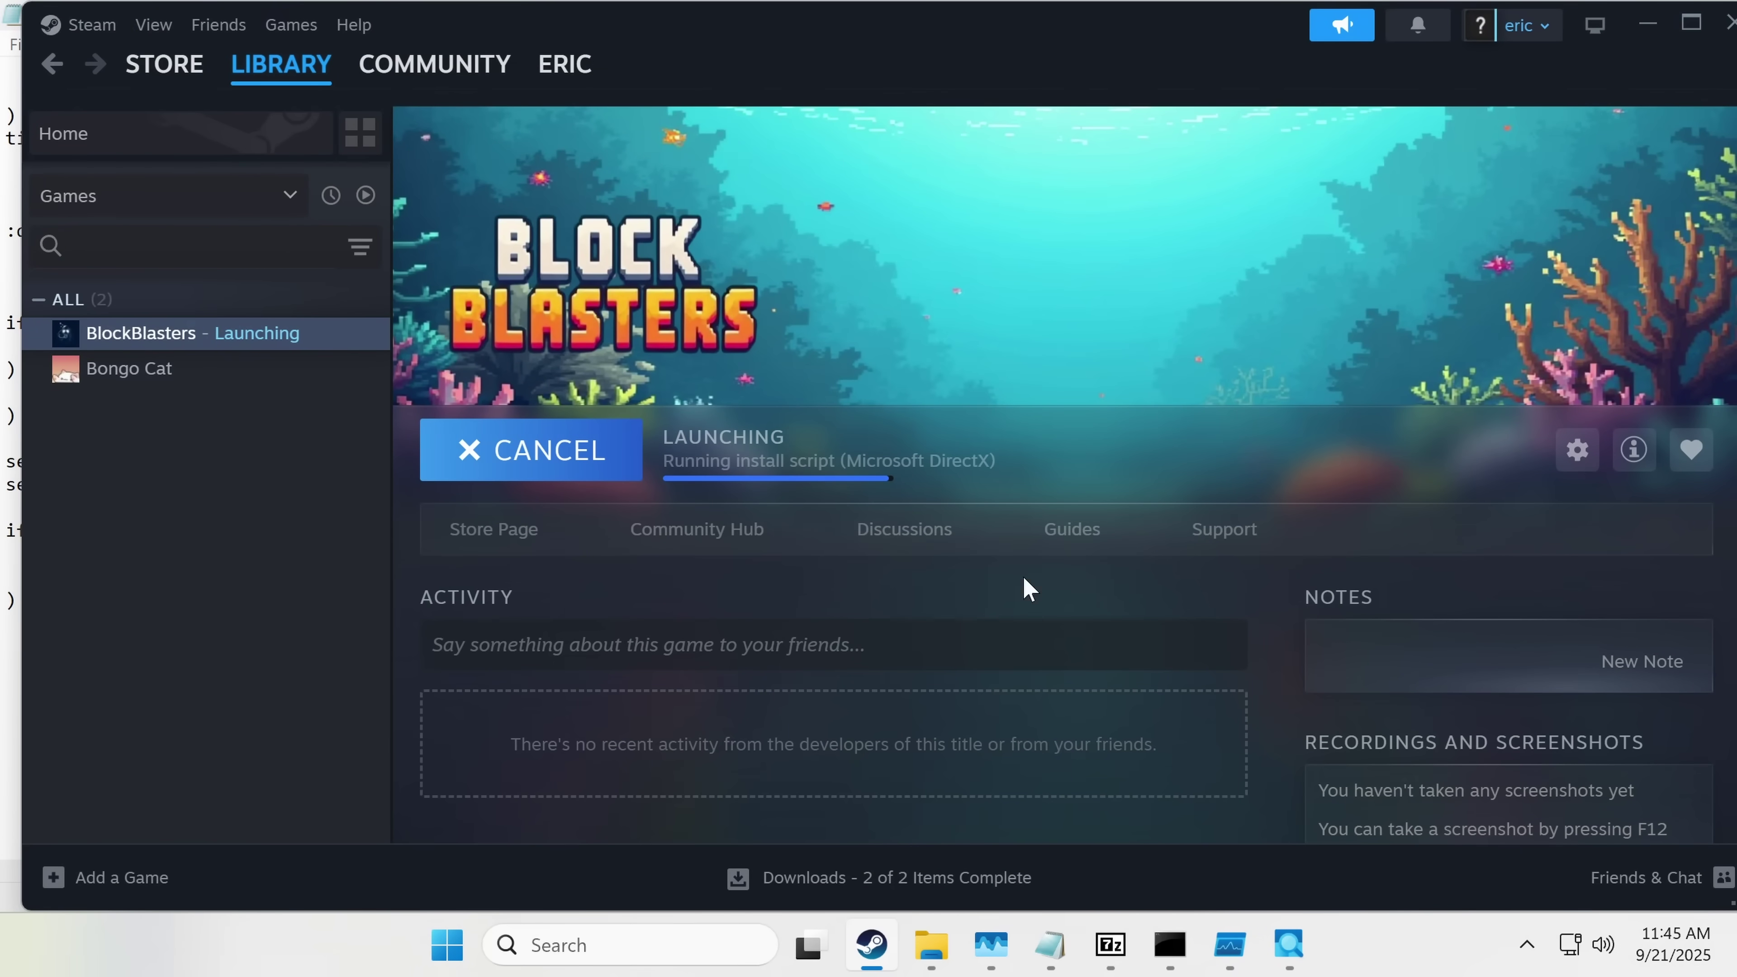
pyautogui.scroll(-5, 638, 366)
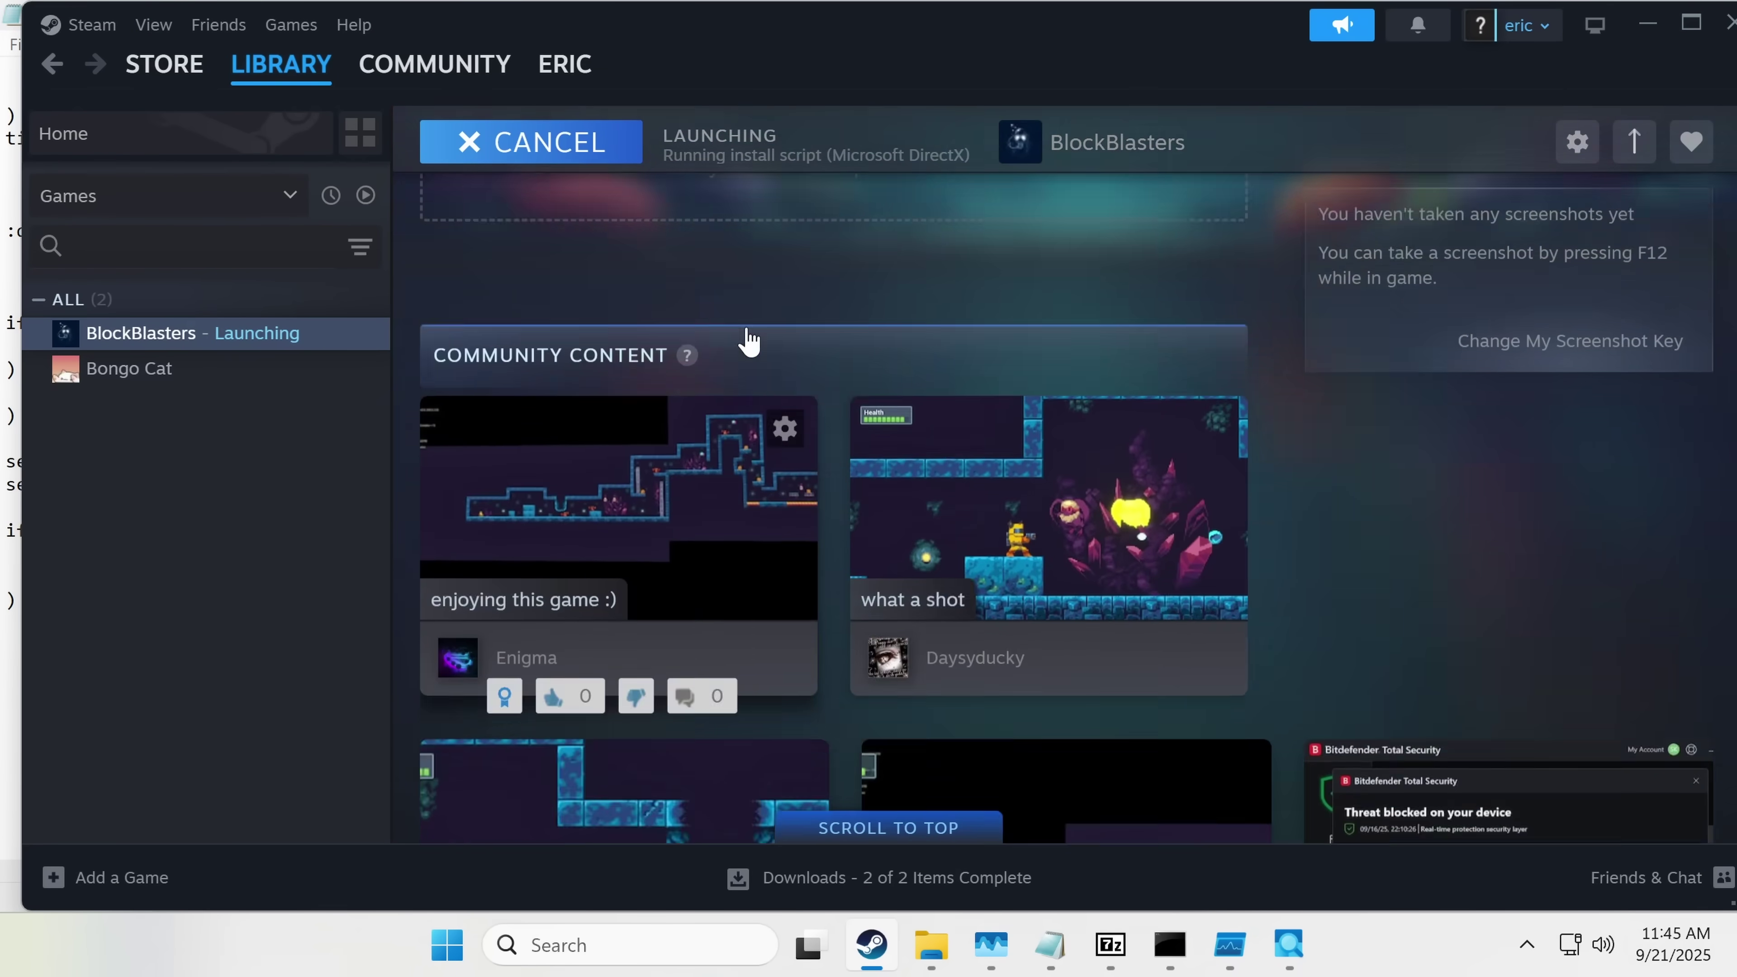
pyautogui.scroll(-10, 751, 274)
pyautogui.scroll(15, 1035, 392)
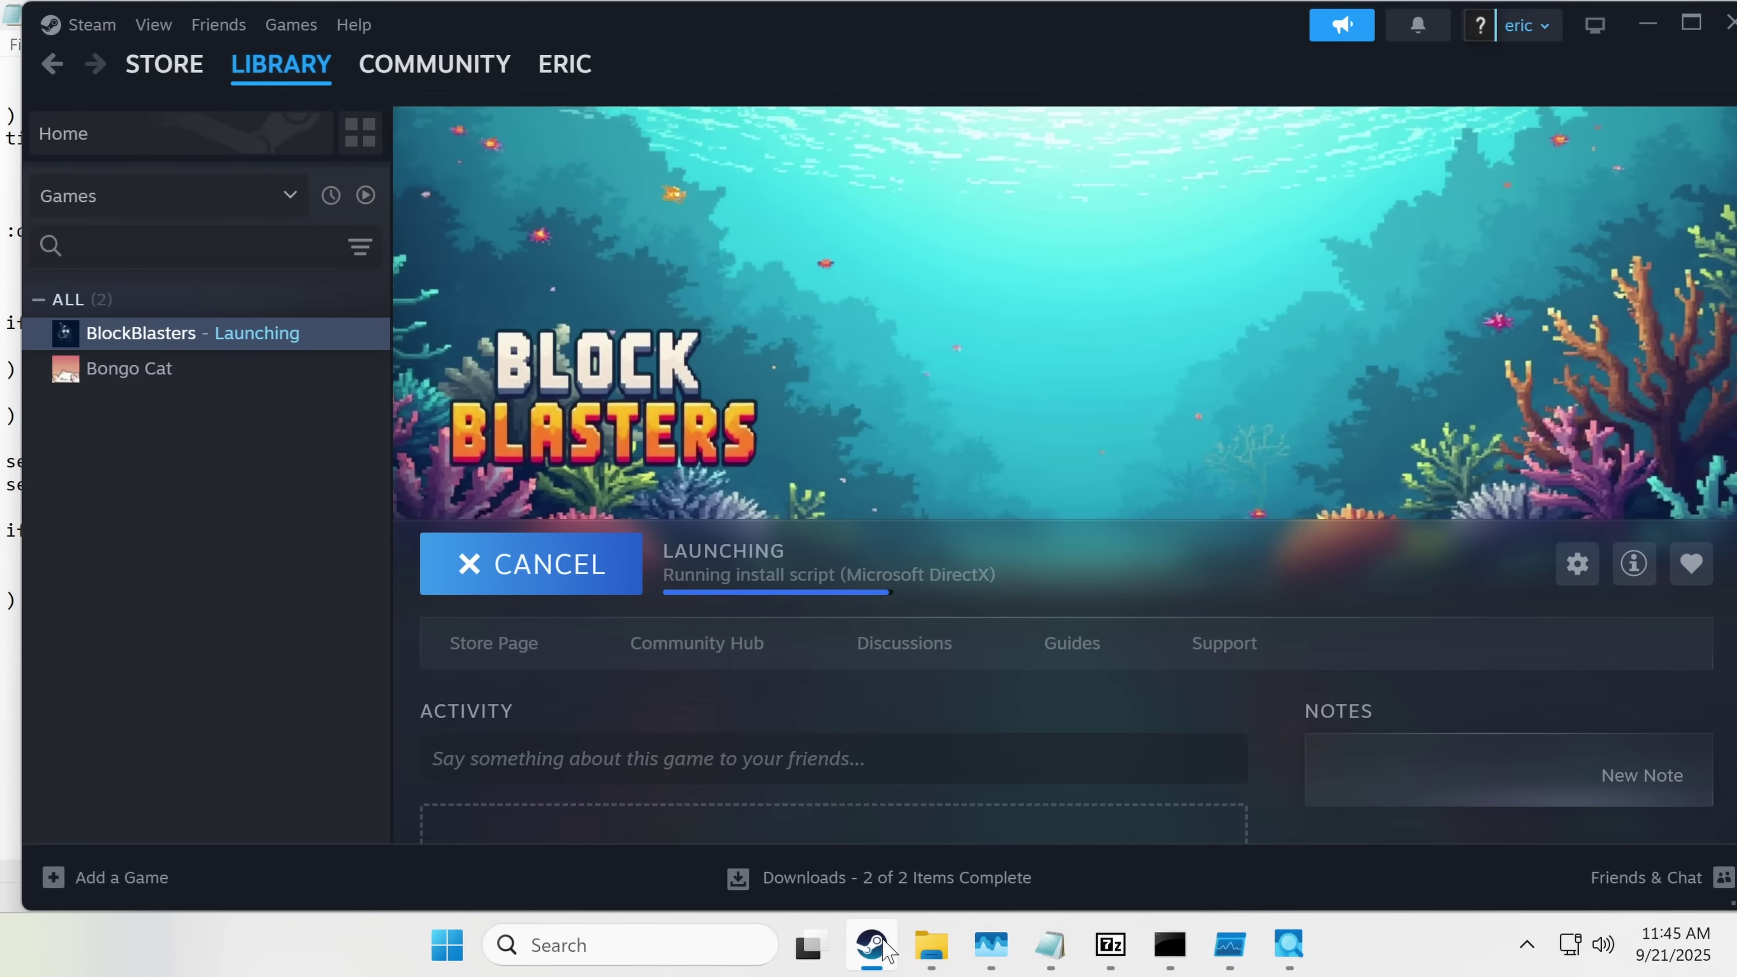
pyautogui.click(931, 945)
pyautogui.scroll(-3, 733, 577)
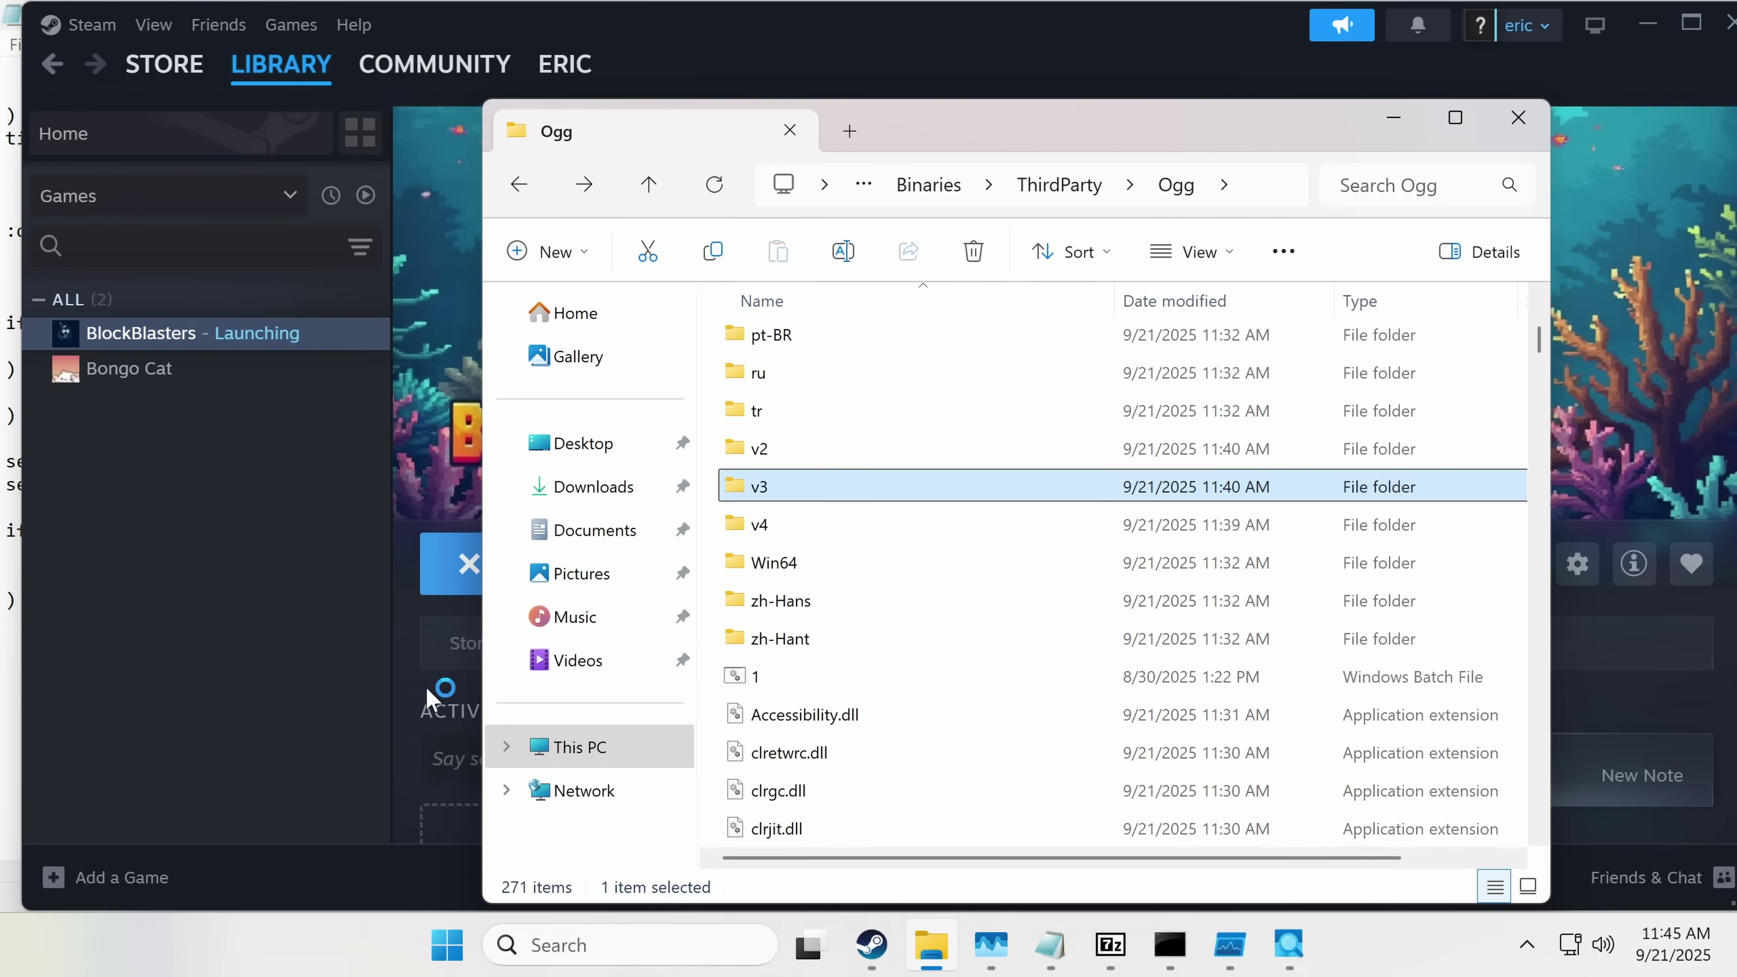
pyautogui.click(436, 698)
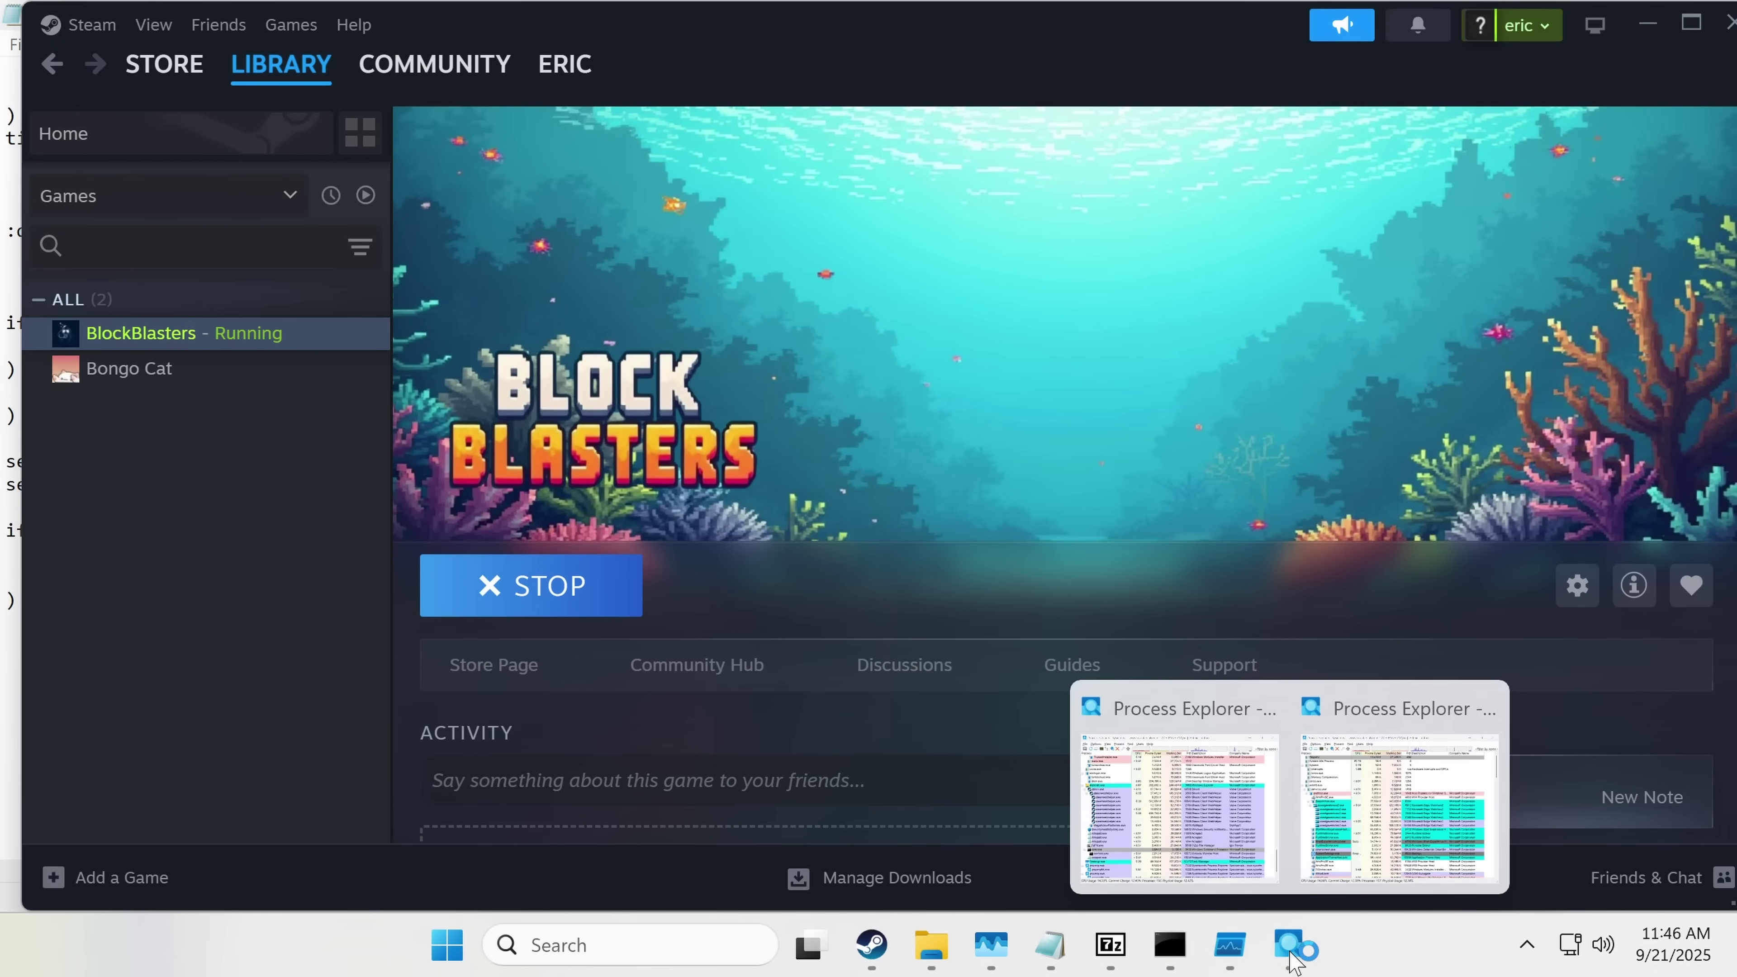
# Step: Switch to Process Explorer and examine the processes started by the game, including the command lines of the new cmd.exe entries
pyautogui.click(1229, 944)
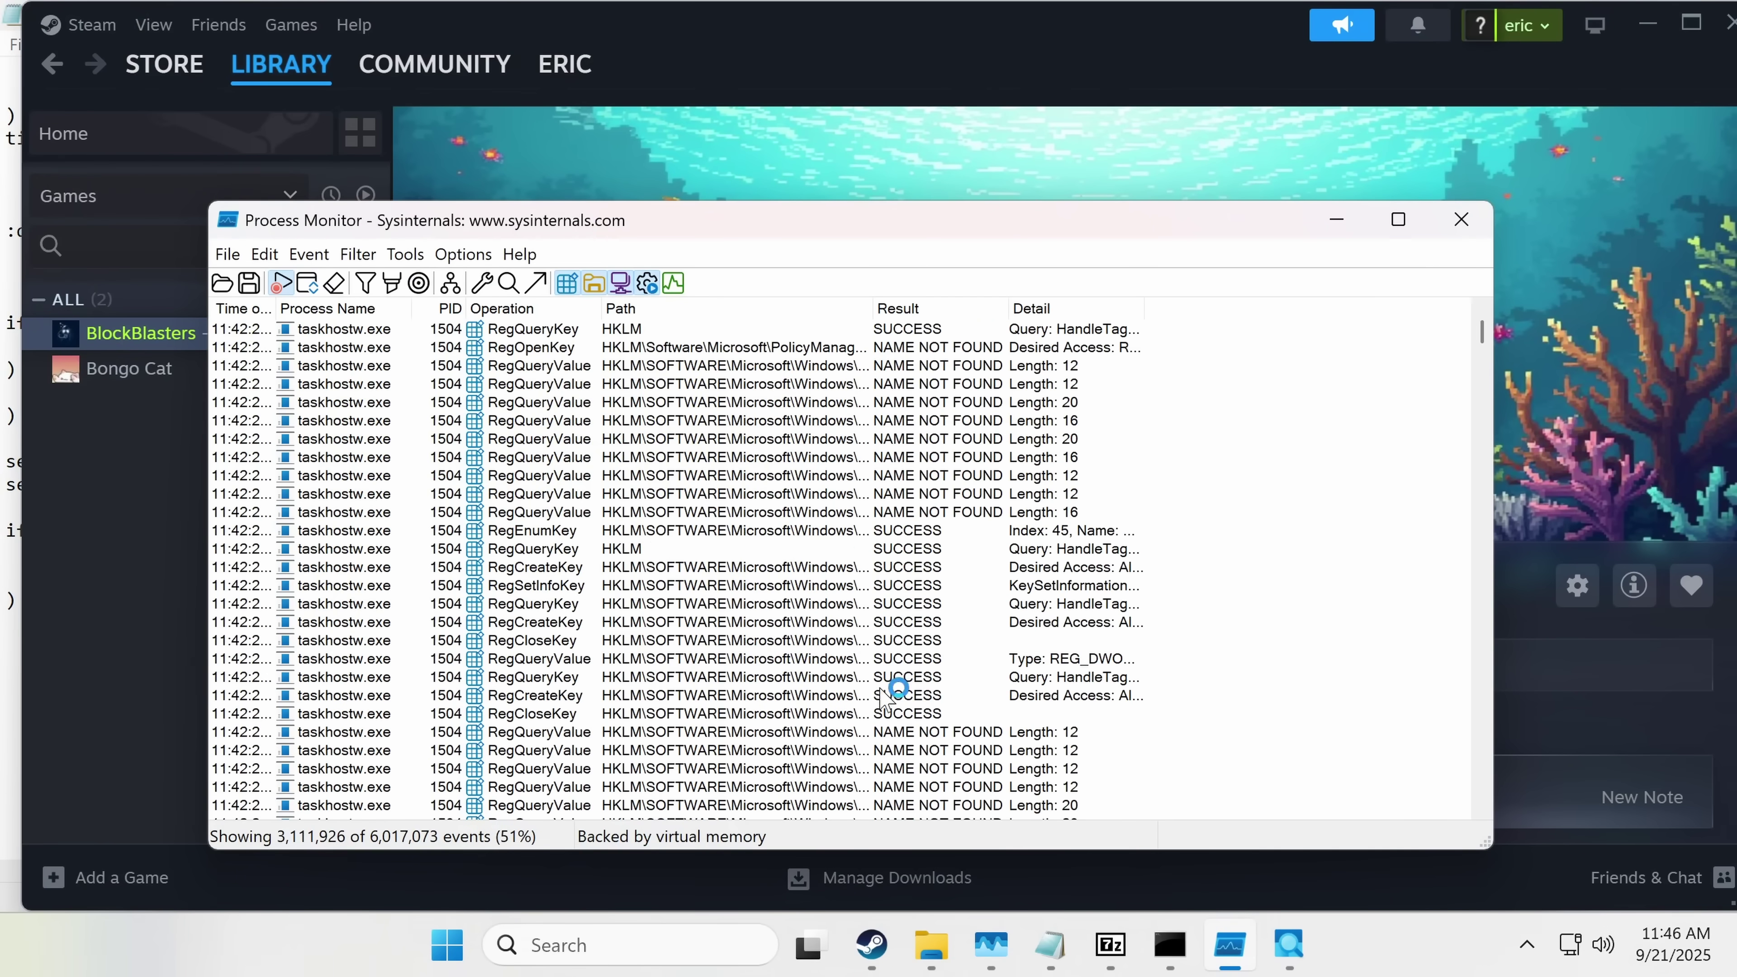
pyautogui.moveTo(1289, 944)
pyautogui.moveTo(1327, 804)
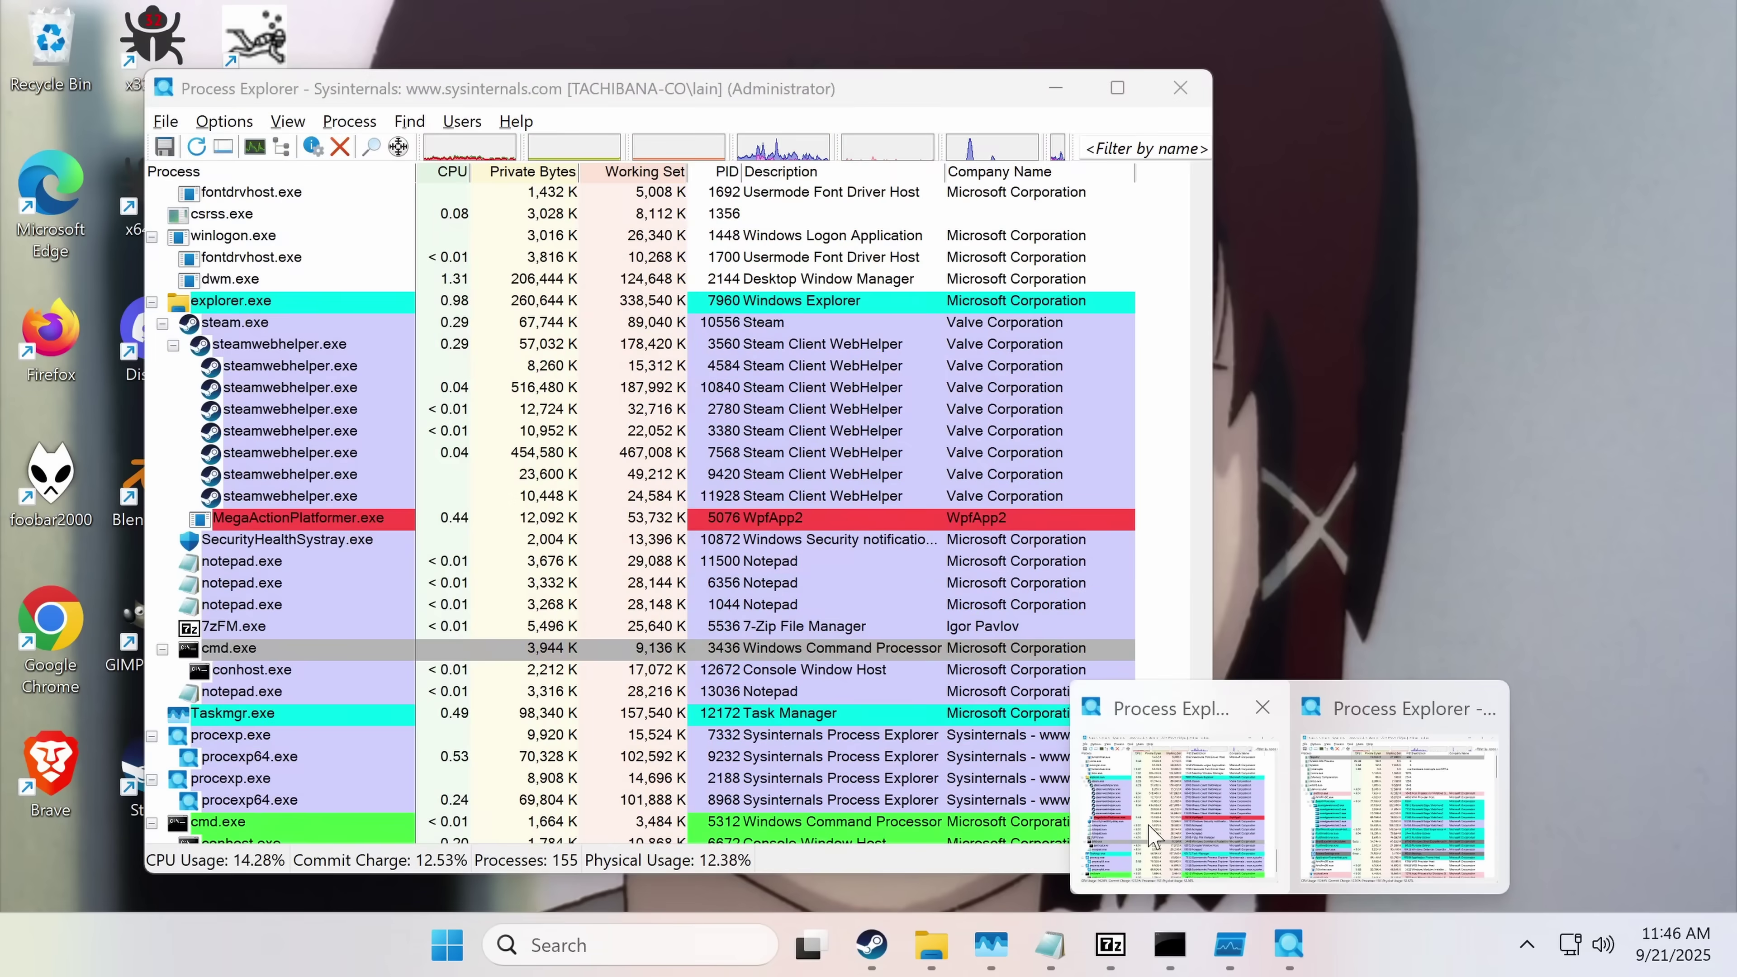
pyautogui.click(1180, 807)
pyautogui.scroll(-3, 243, 821)
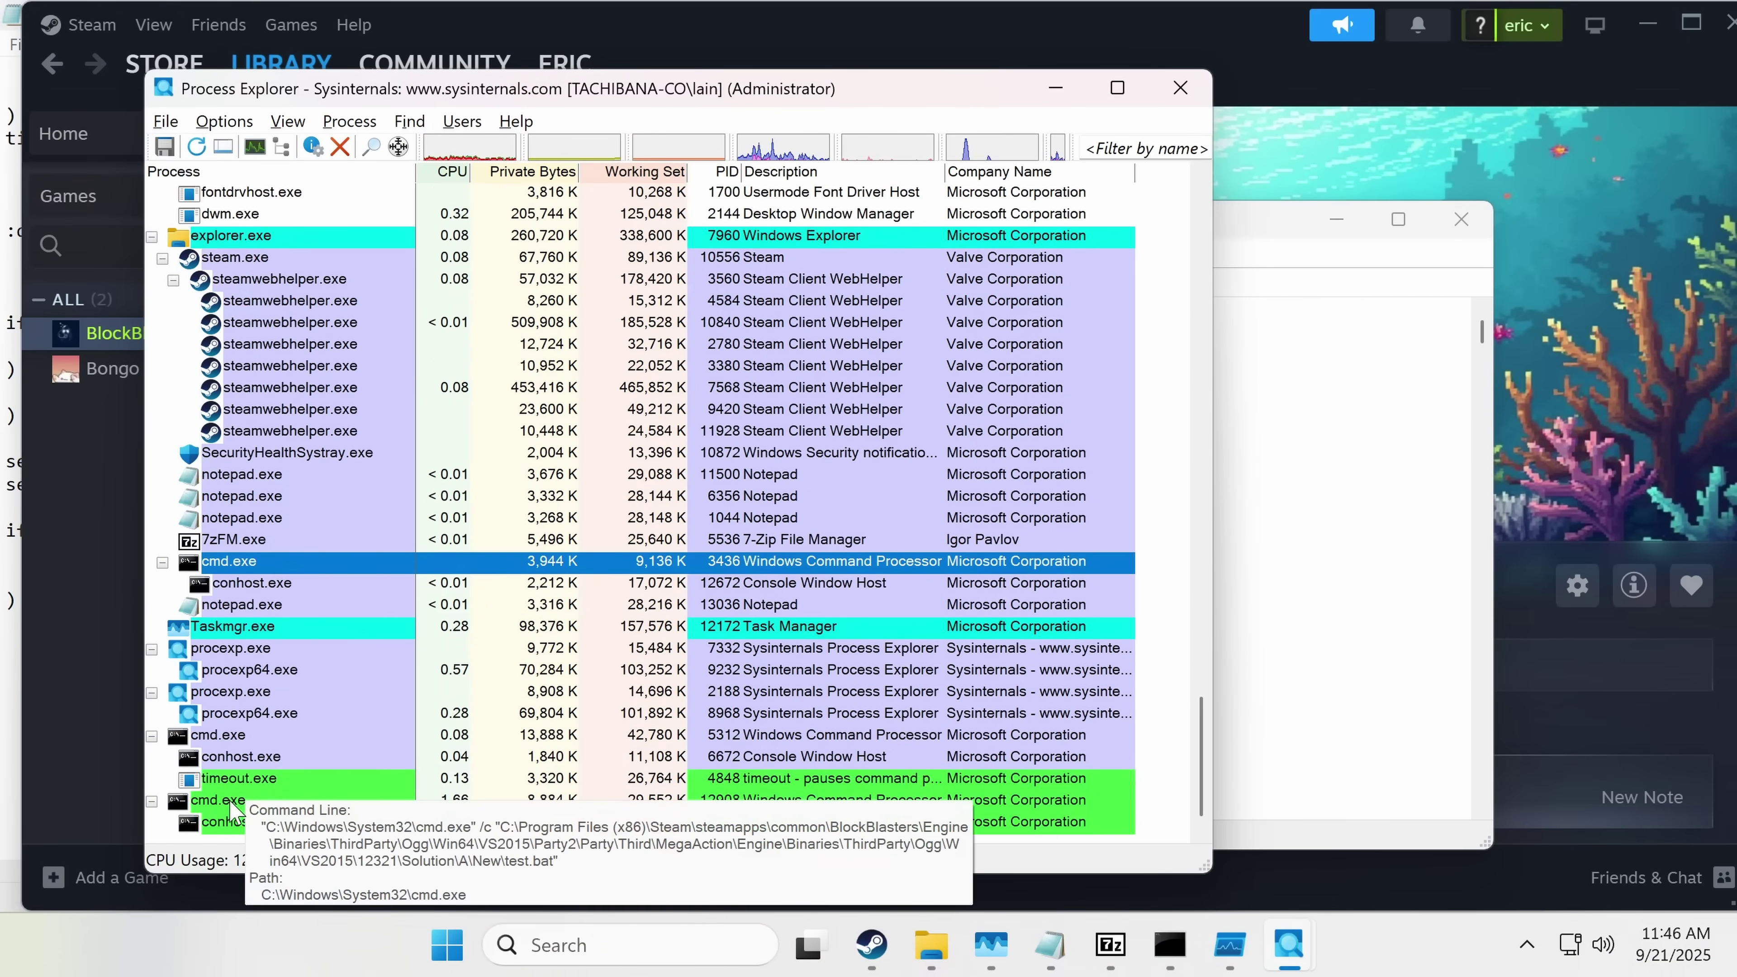
pyautogui.scroll(-1, 246, 800)
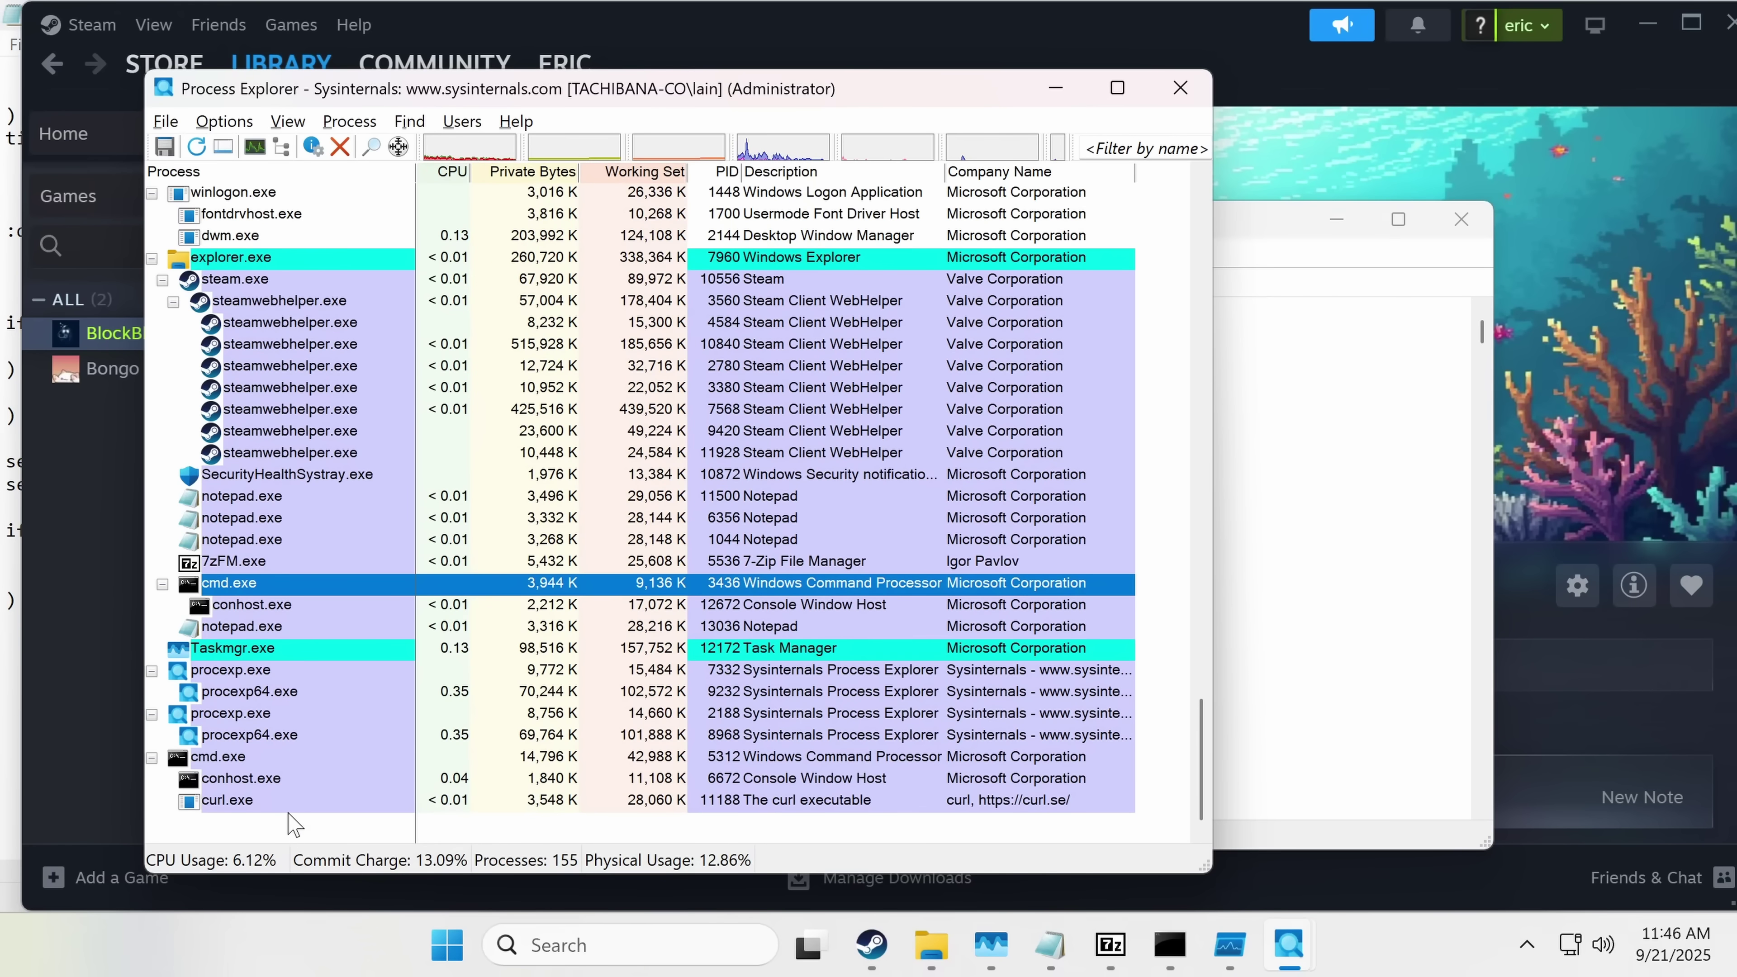
# Step: Open the properties of the curl.exe process running under cmd.exe and examine its full command line
pyautogui.doubleClick(325, 809)
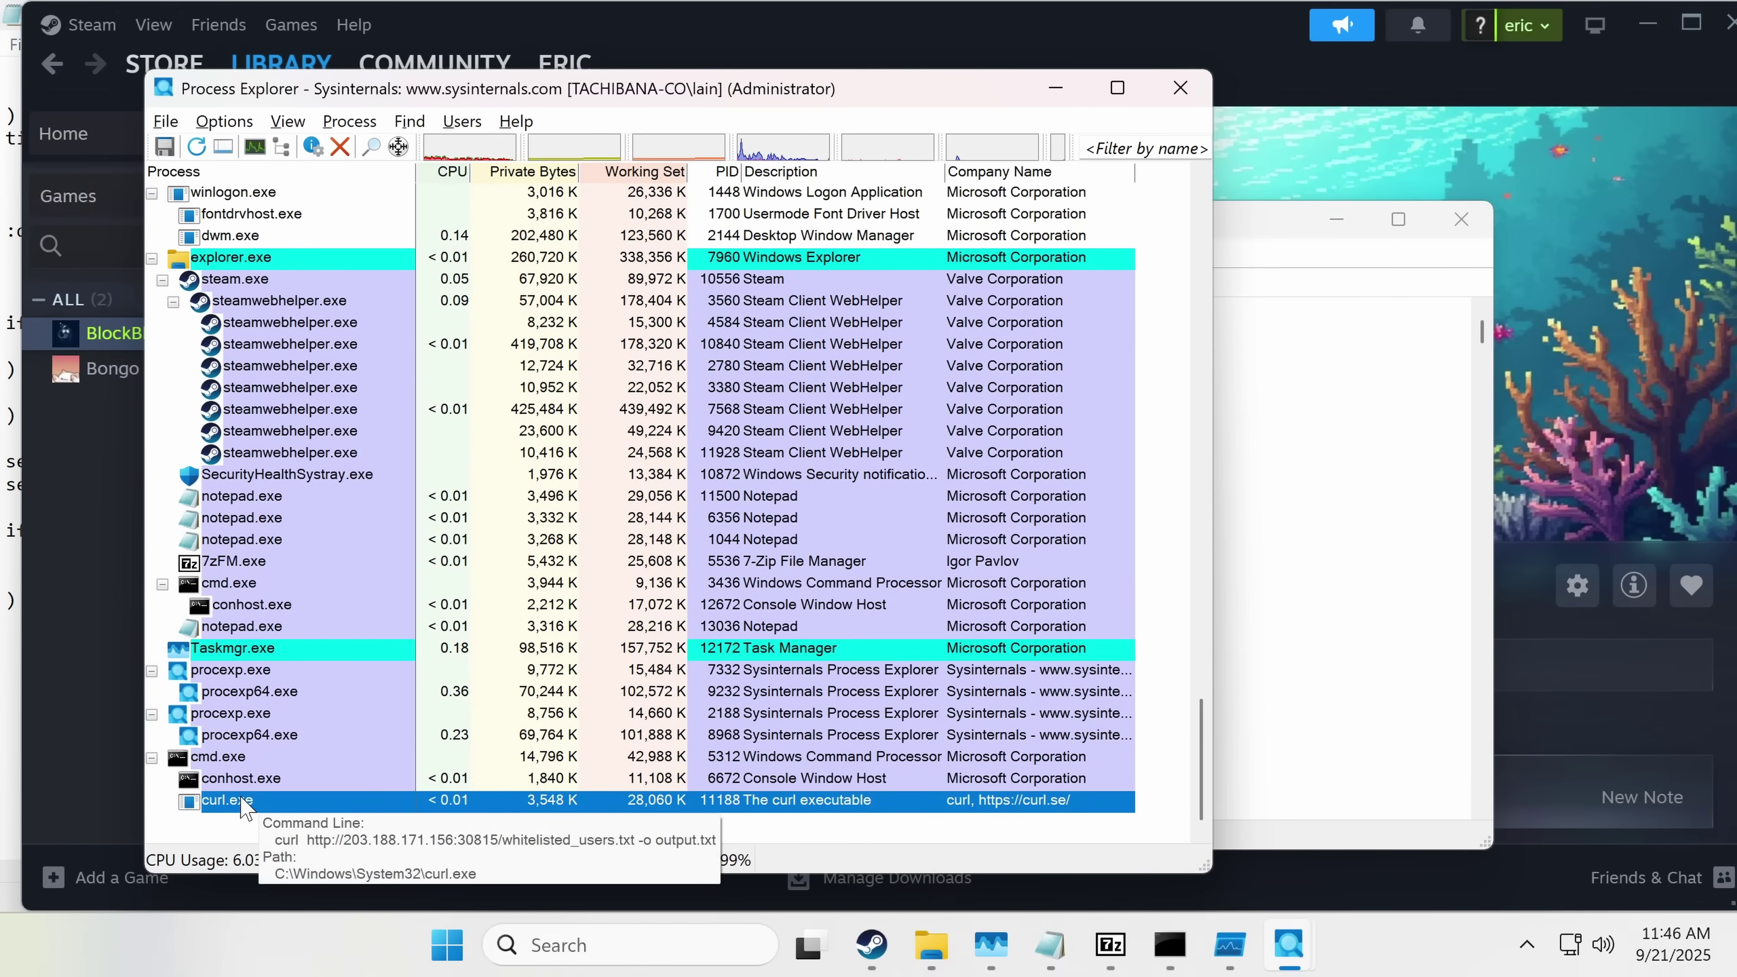
pyautogui.click(737, 950)
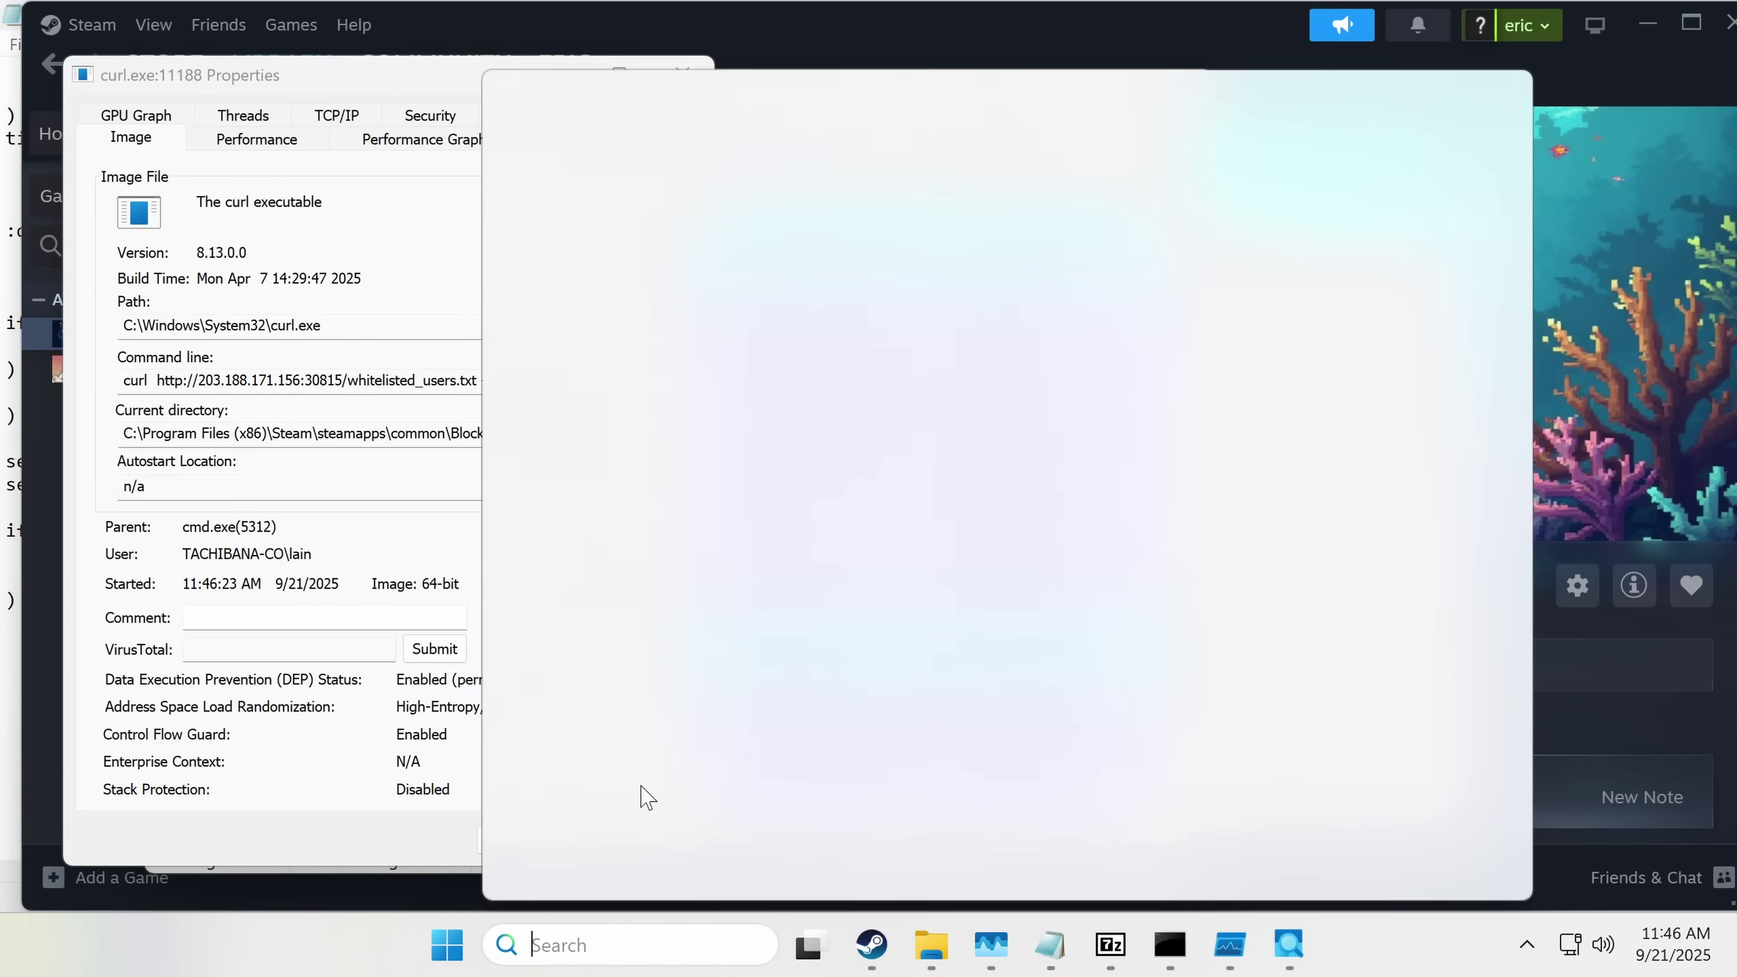
pyautogui.press('Escape')
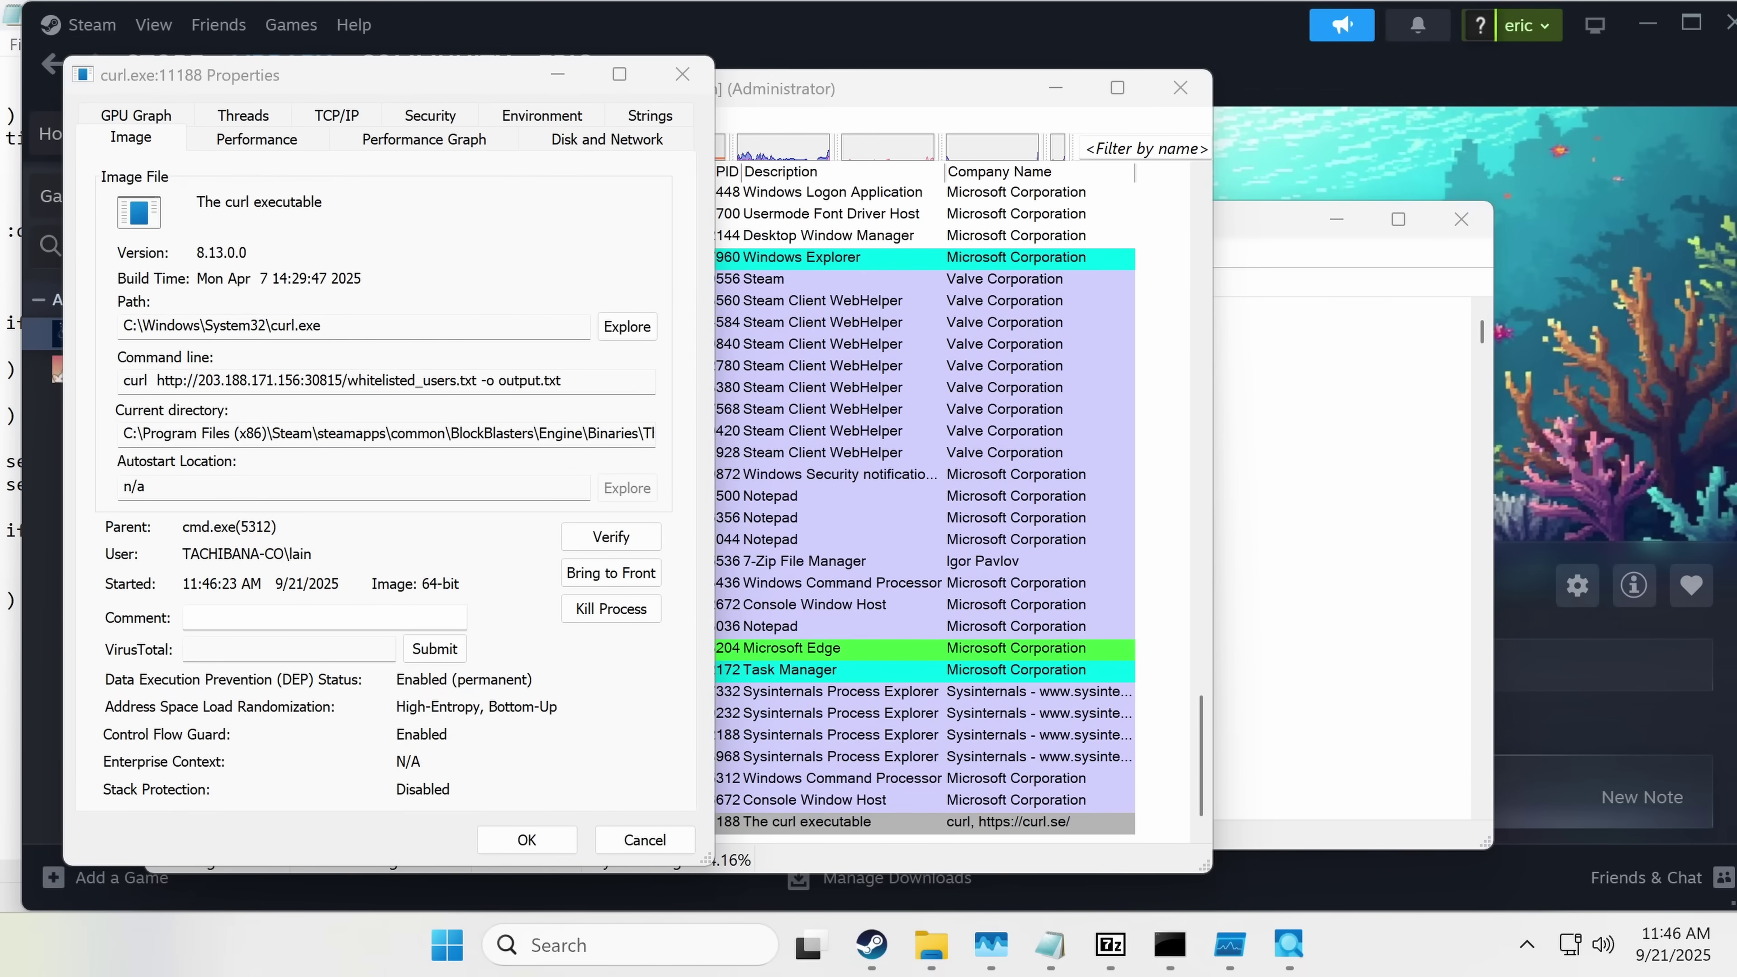
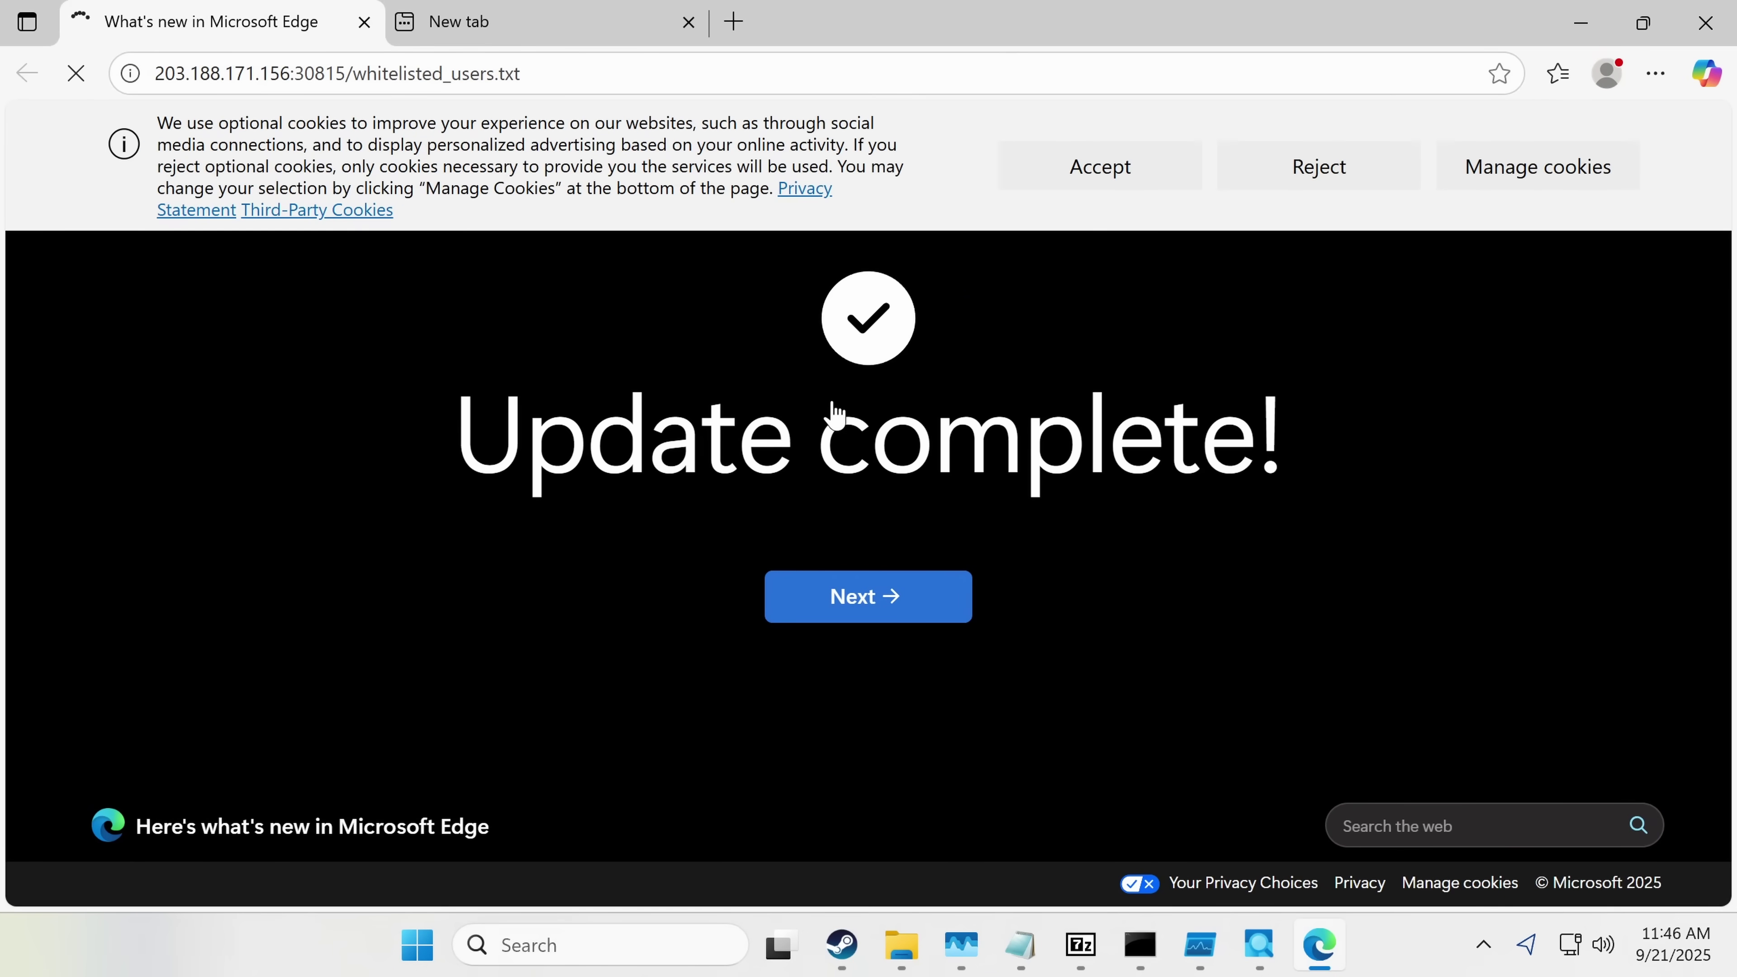
# Step: Load 203.188.171.156:30815/whitelisted_users.txt in Microsoft Edge, accept the cookies and close the spare tab, then return to Process Explorer and dismiss the curl.exe properties
pyautogui.click(1097, 171)
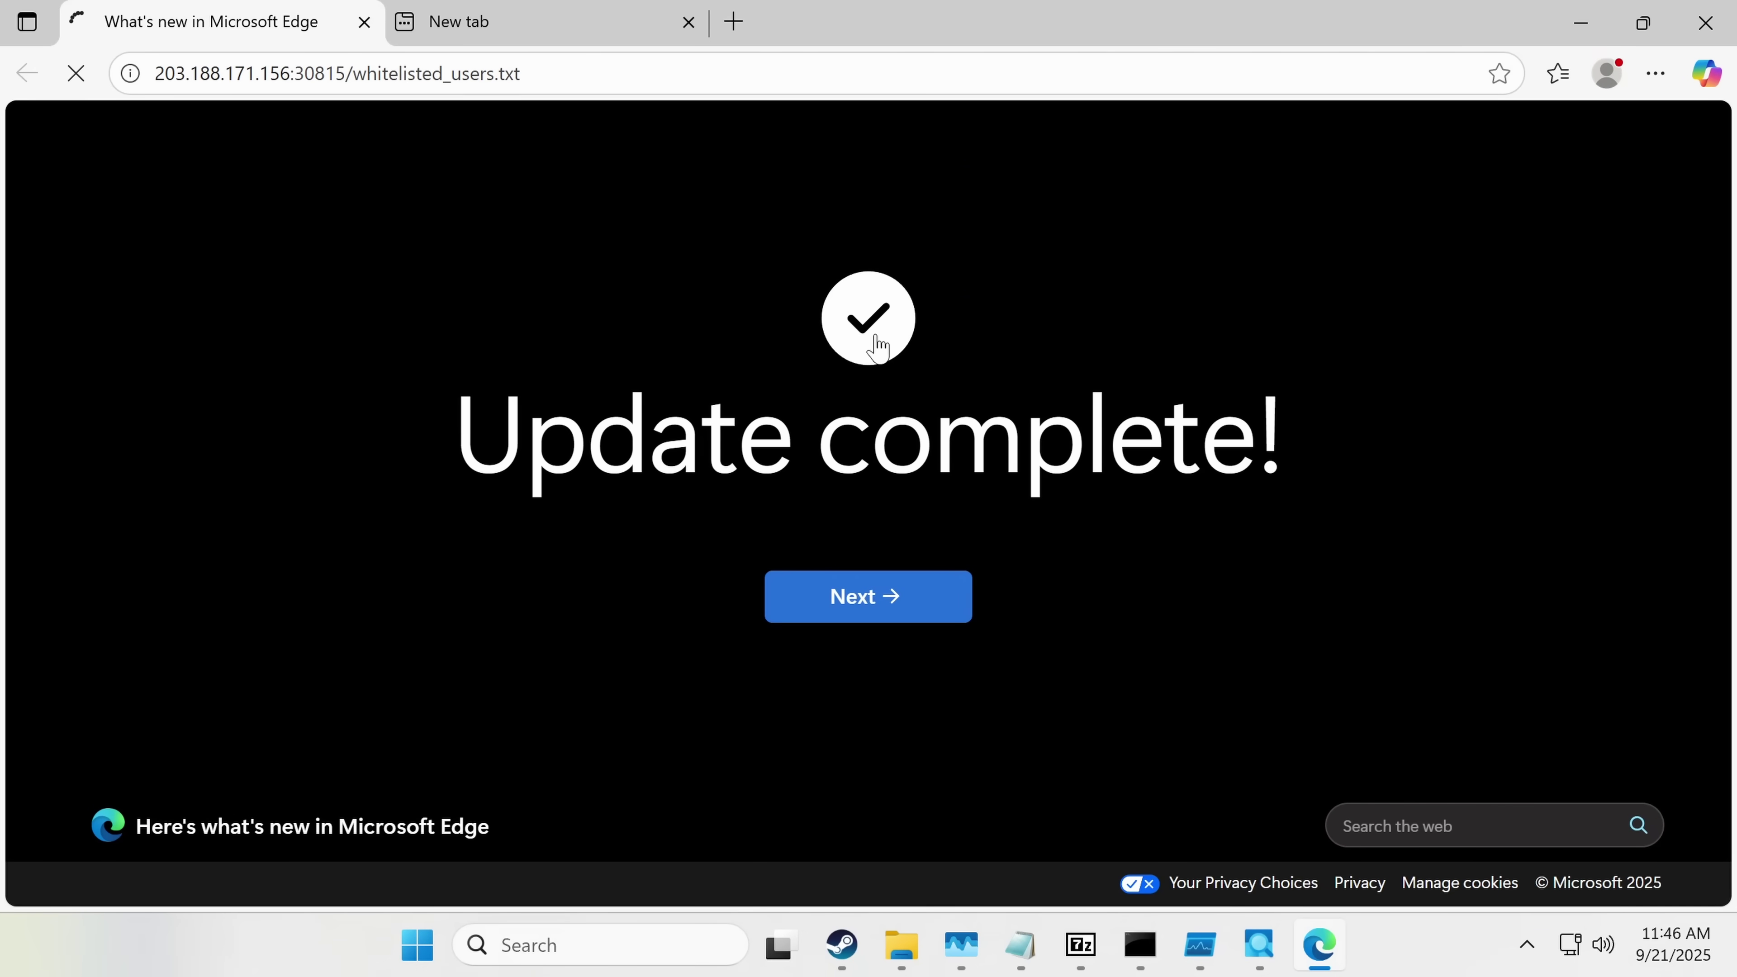
pyautogui.click(601, 73)
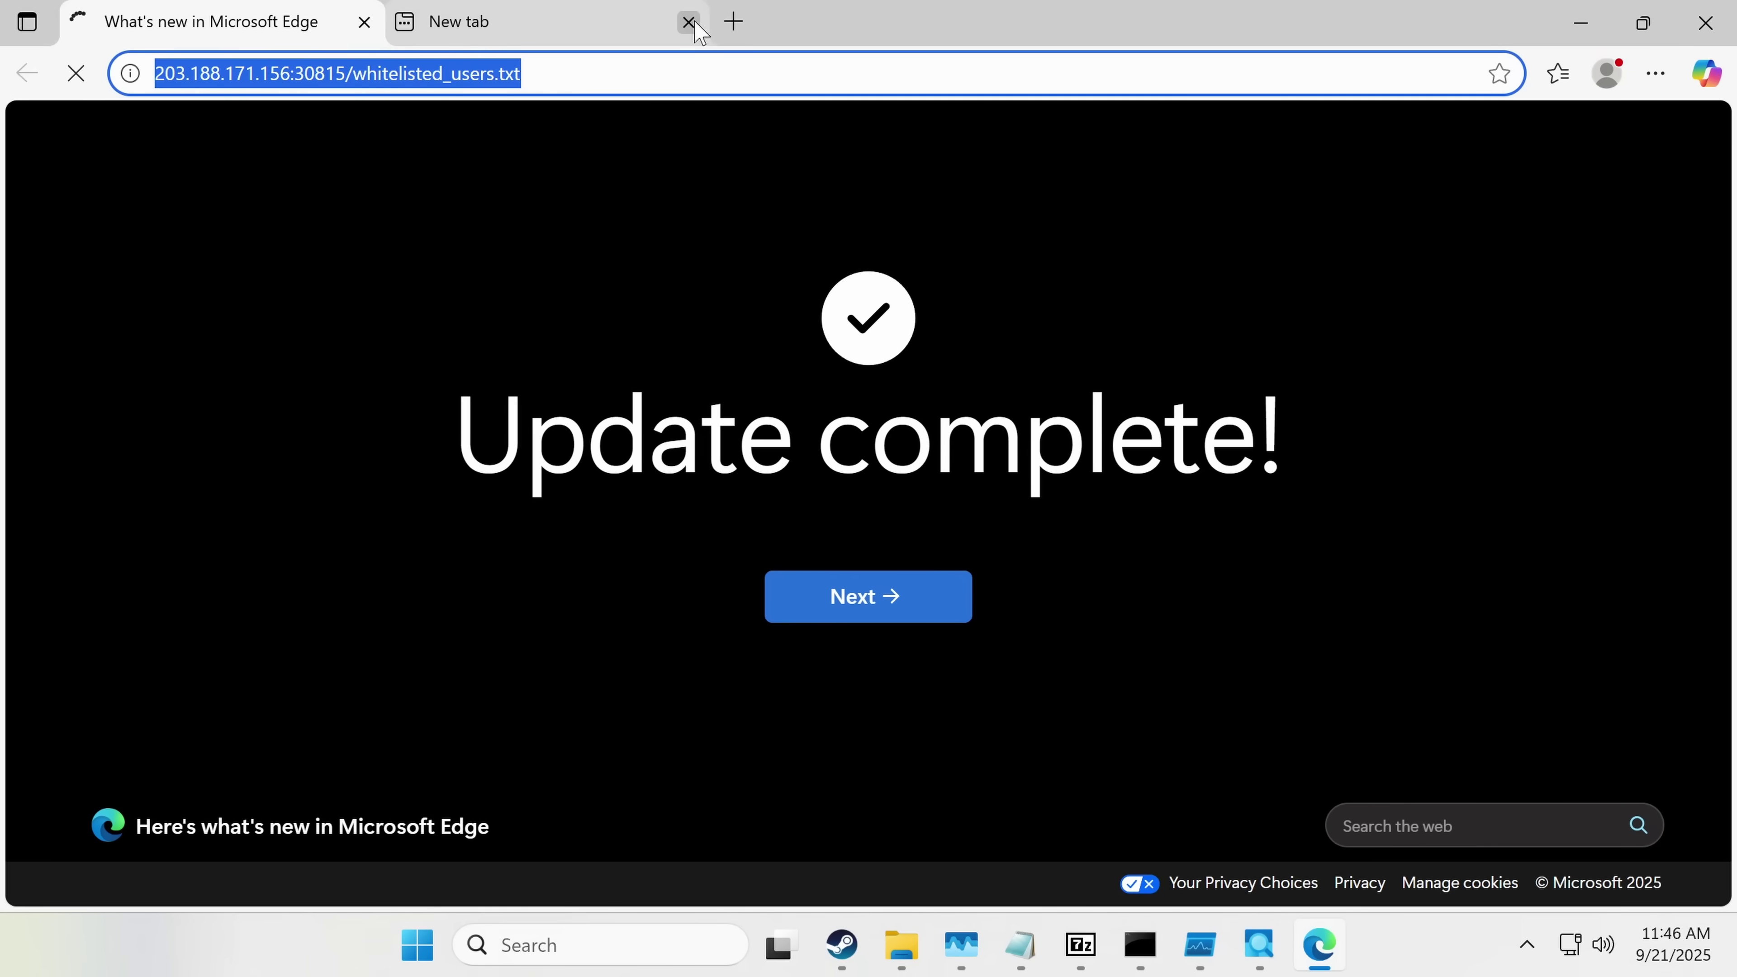
pyautogui.click(688, 22)
pyautogui.moveTo(795, 22); pyautogui.dragTo(691, 889)
pyautogui.click(537, 841)
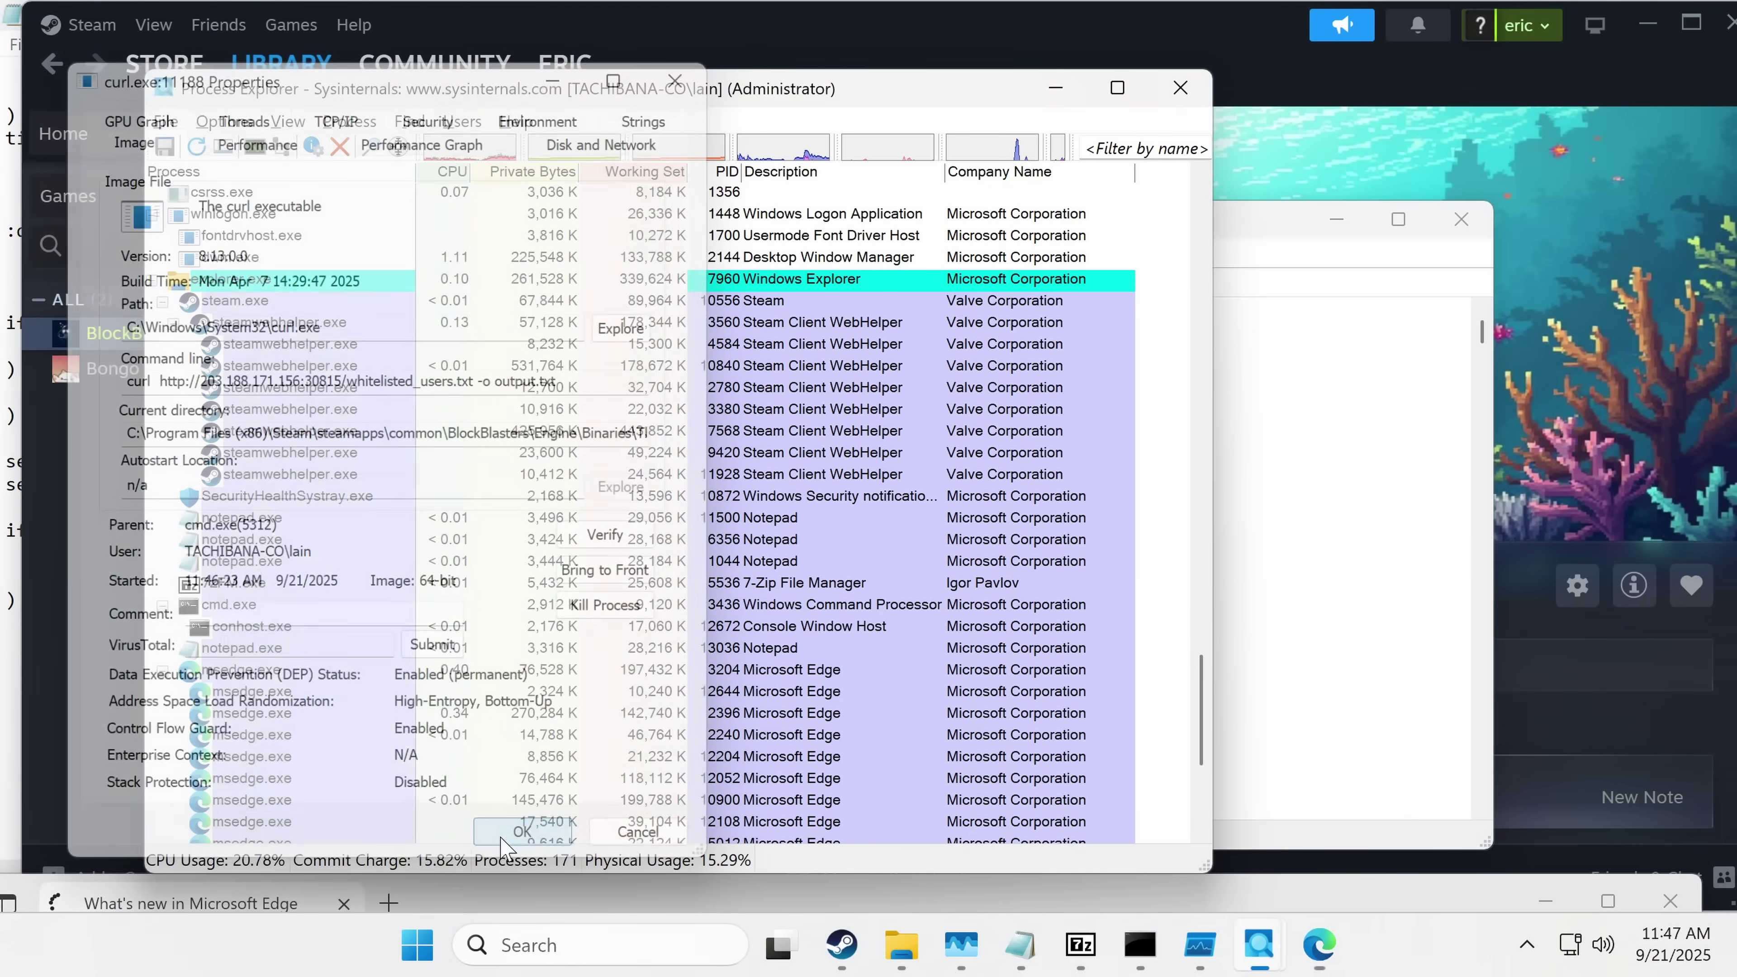
# Step: Examine the upload command line of the new curl.exe process and open the AppData\Local\Temp folder it uploads from
pyautogui.scroll(-5, 520, 698)
pyautogui.moveTo(301, 808)
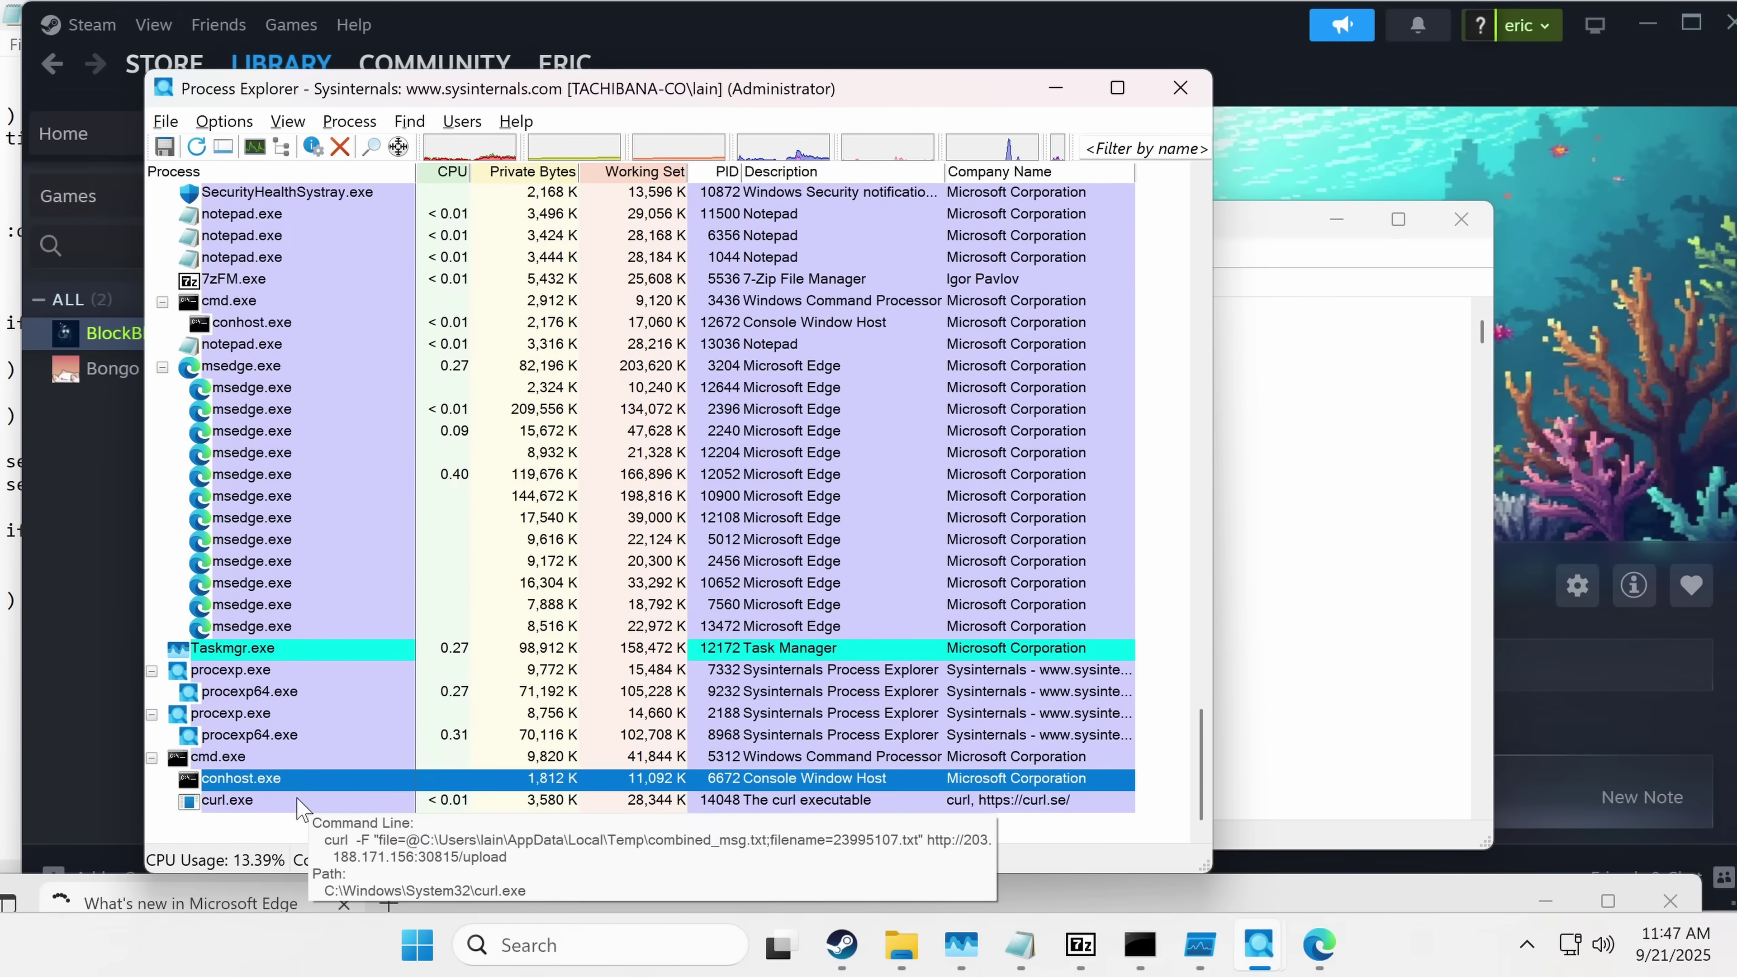
pyautogui.click(414, 932)
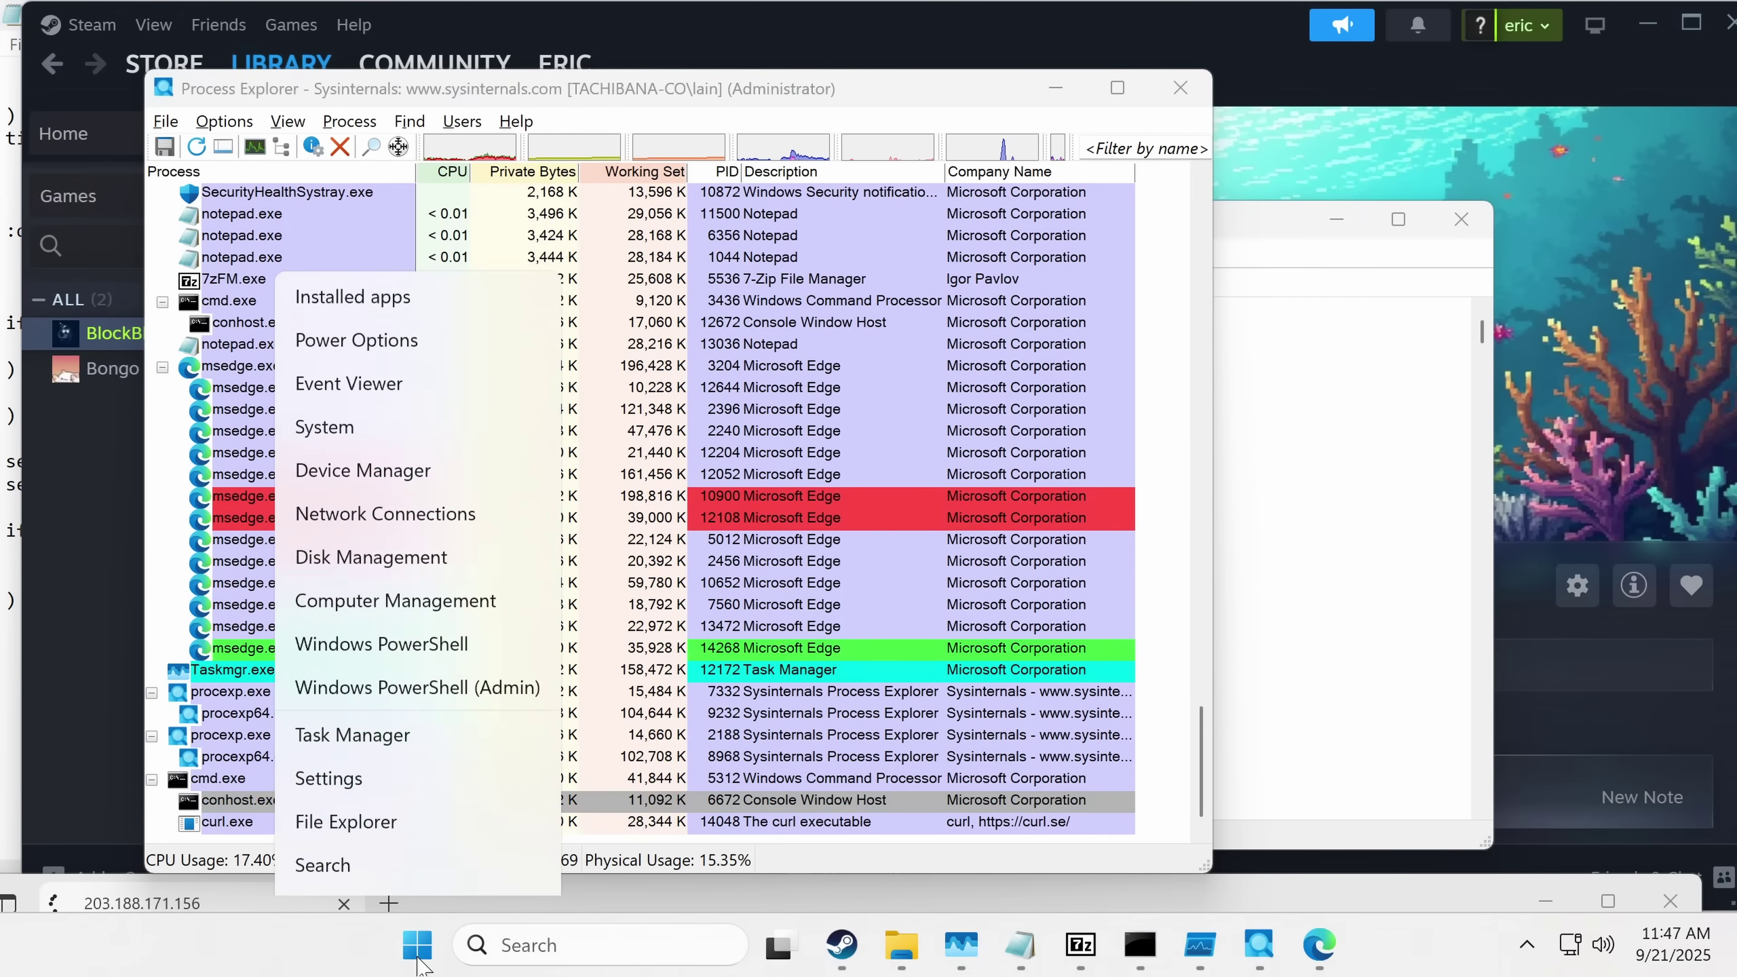
pyautogui.click(386, 655)
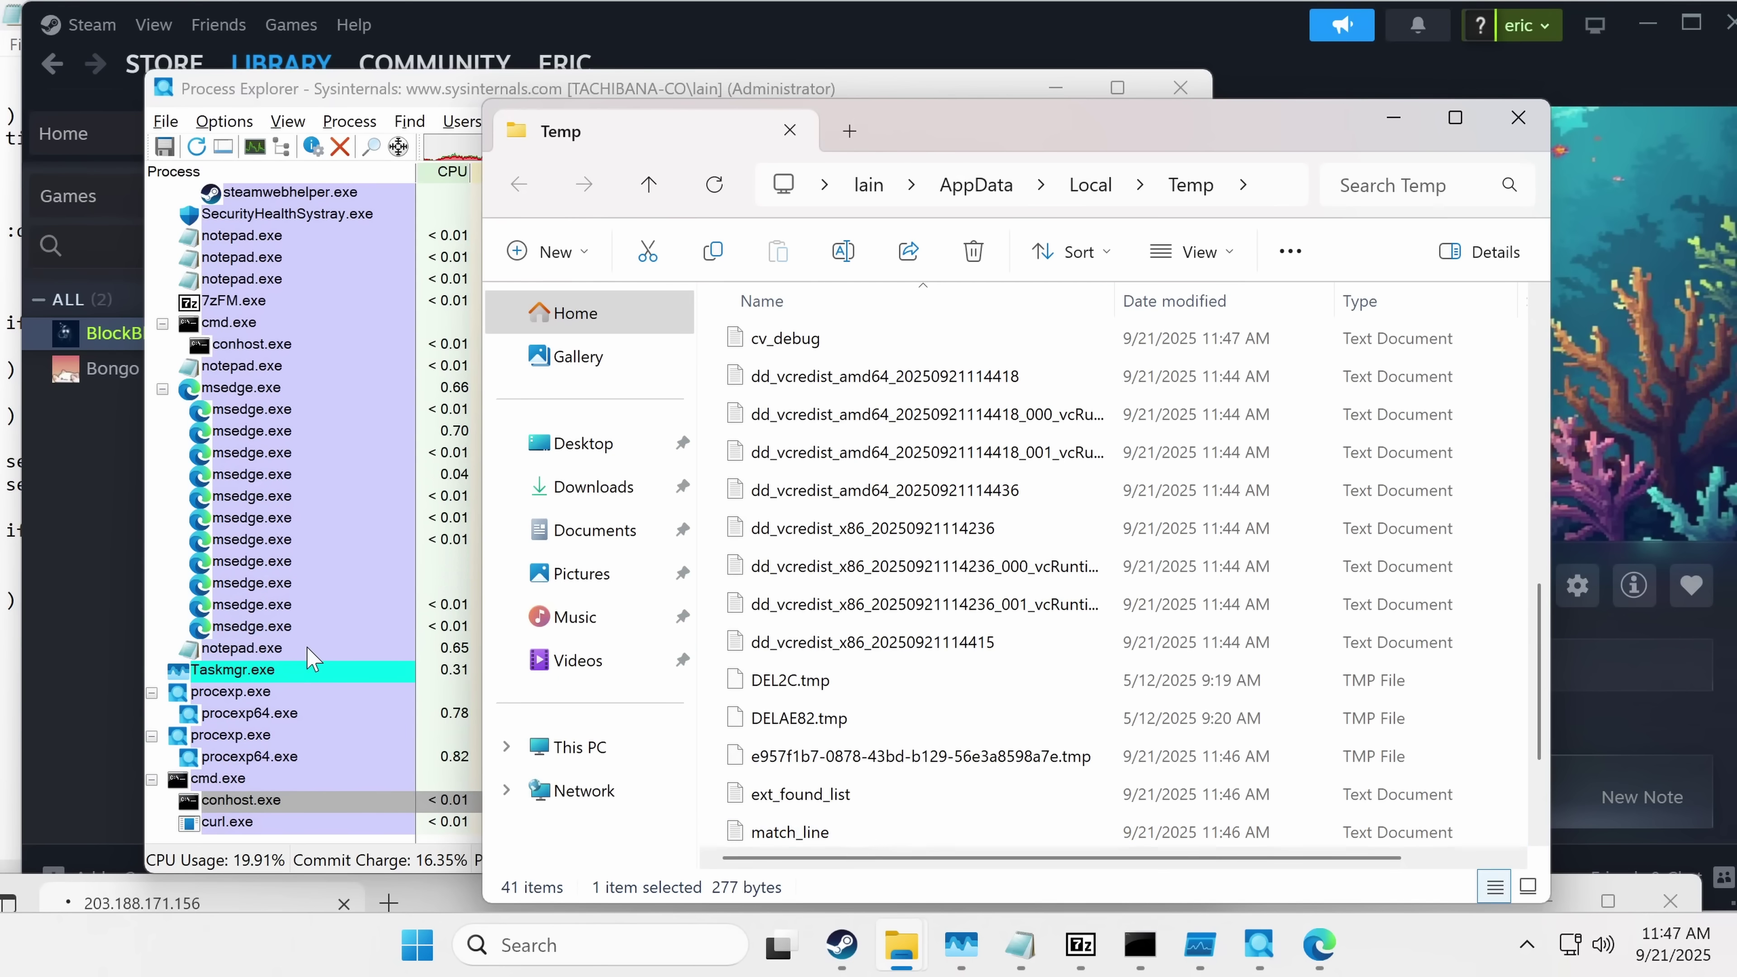
# Step: Read the command line of the latest curl.exe process, then sort the Temp folder by date modified with the newest files first
pyautogui.click(312, 725)
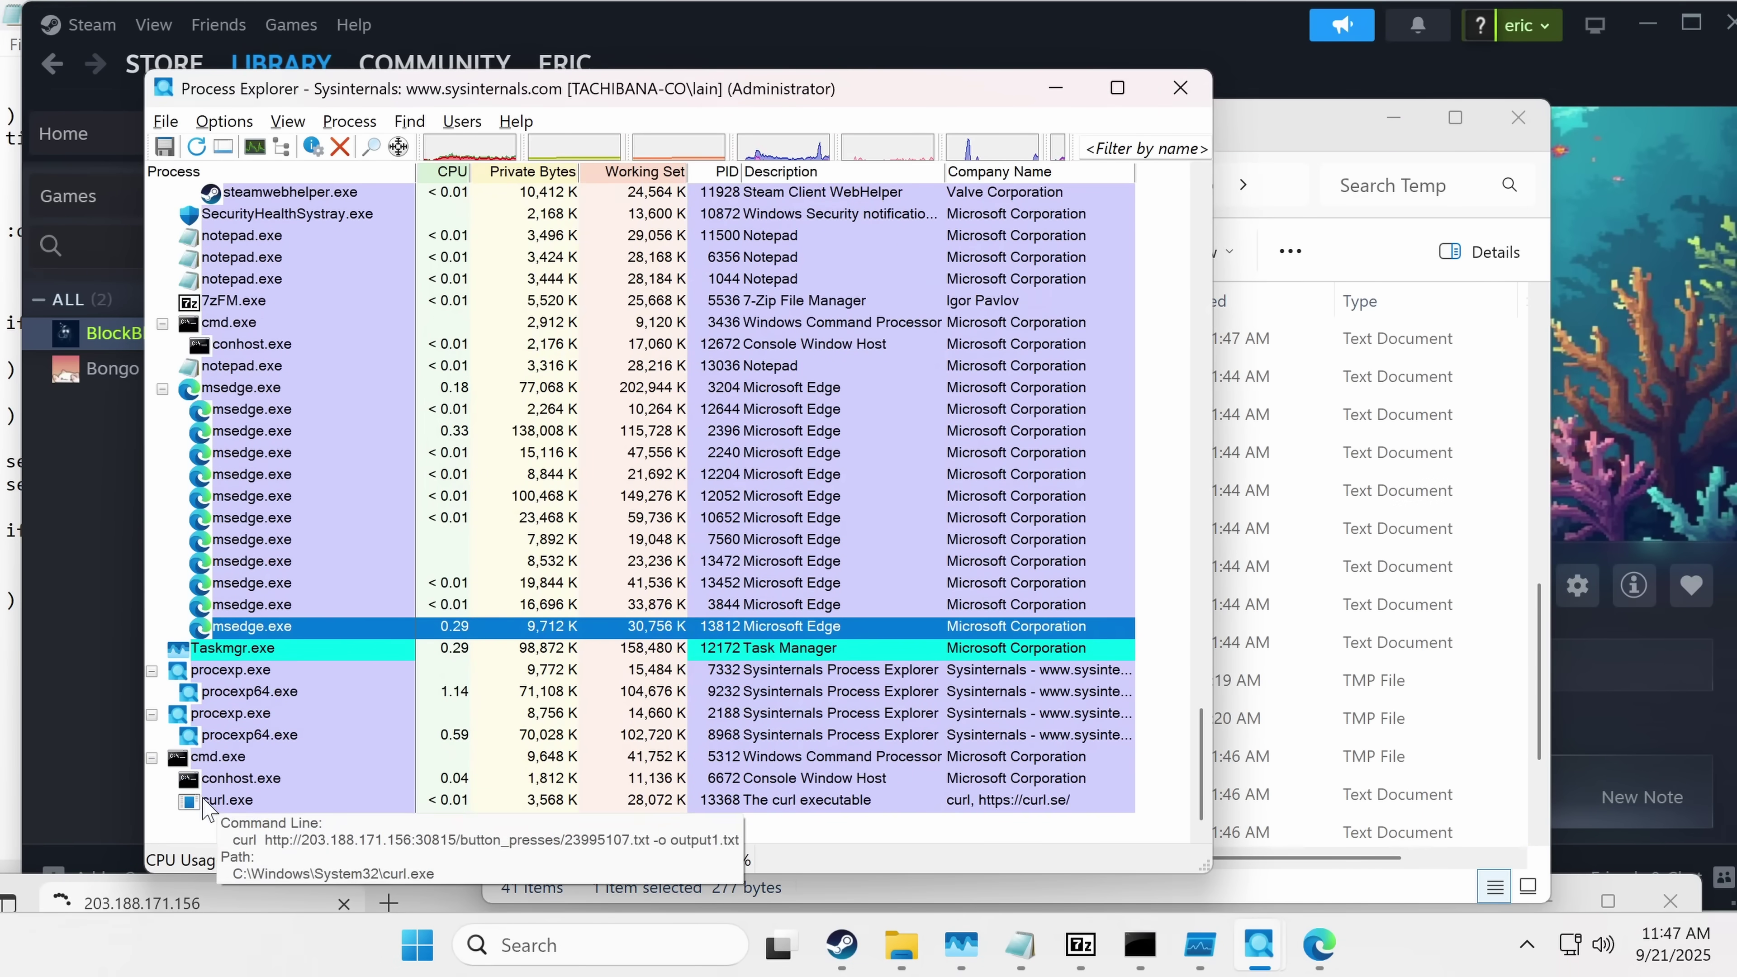
pyautogui.moveTo(226, 810)
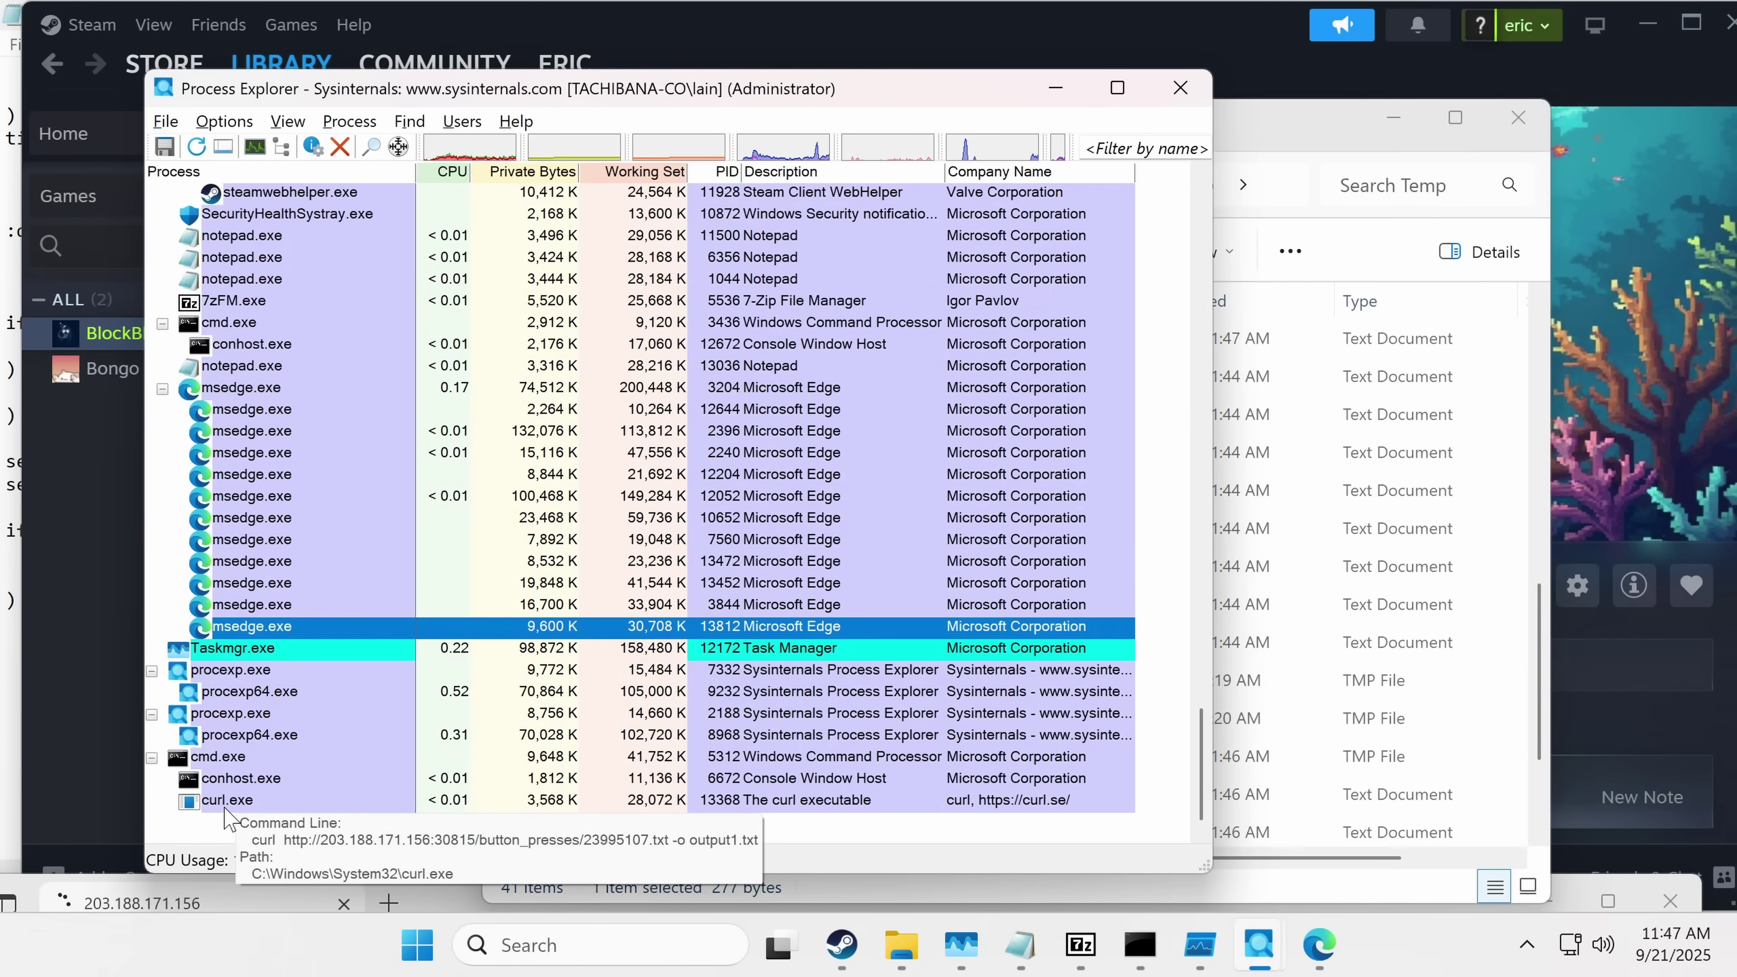
pyautogui.click(1443, 531)
pyautogui.scroll(5, 1112, 698)
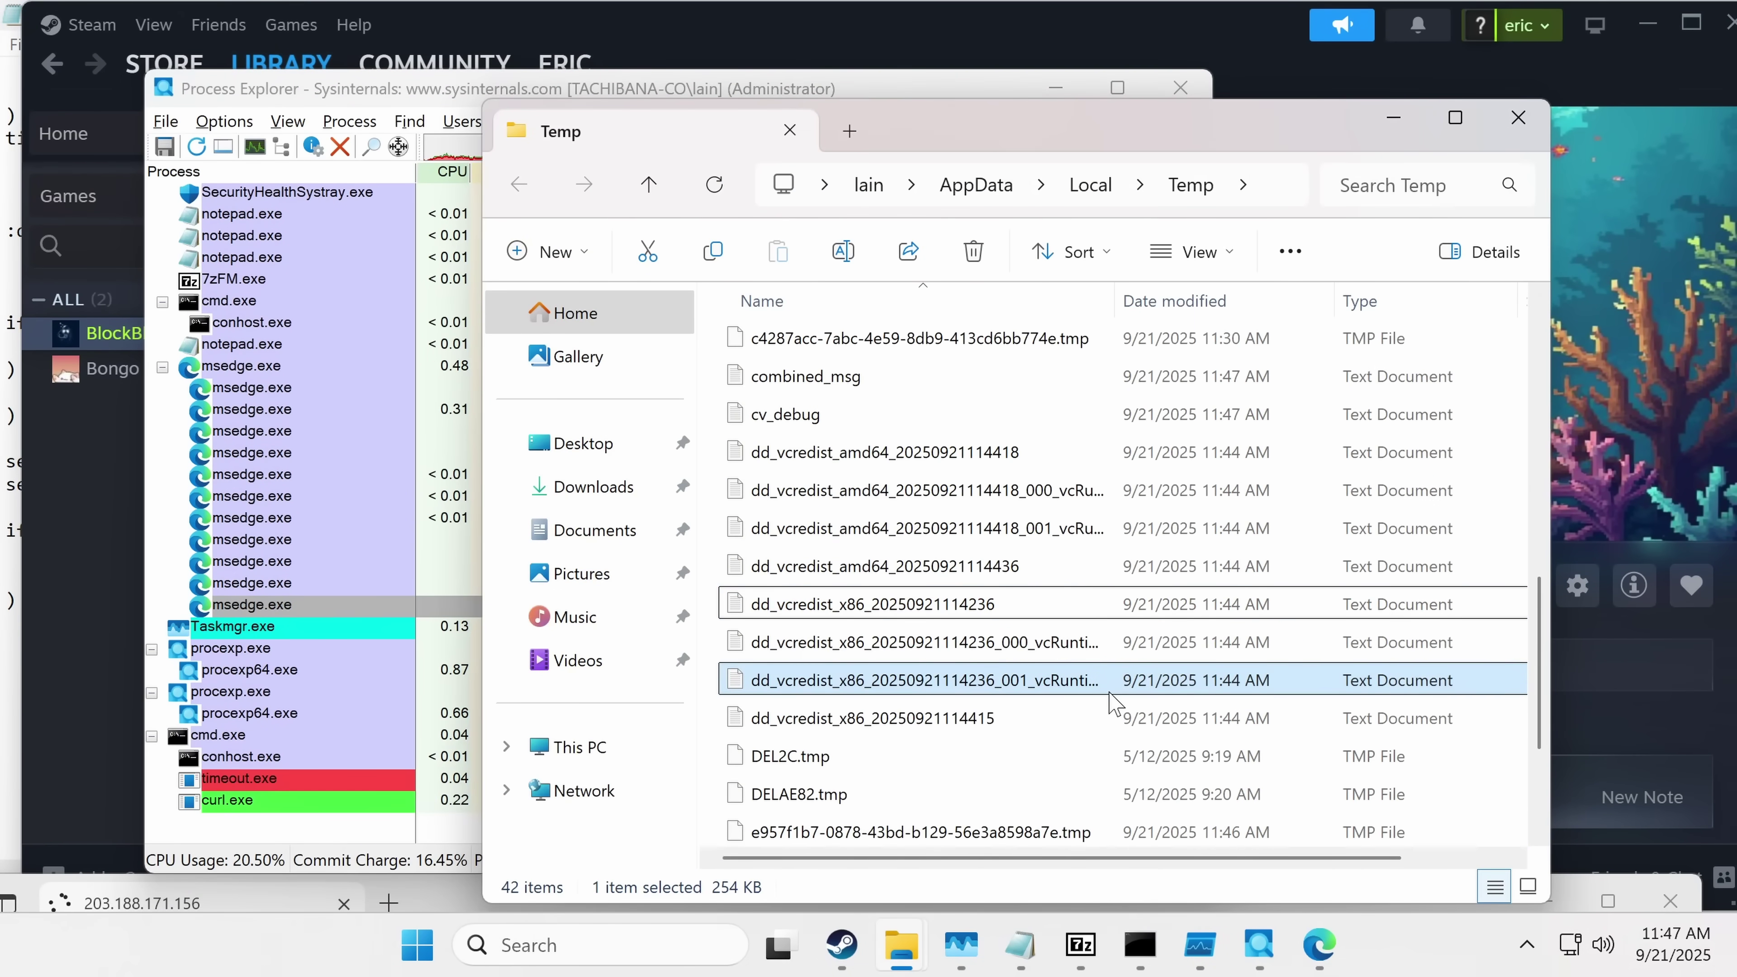
pyautogui.click(1202, 299)
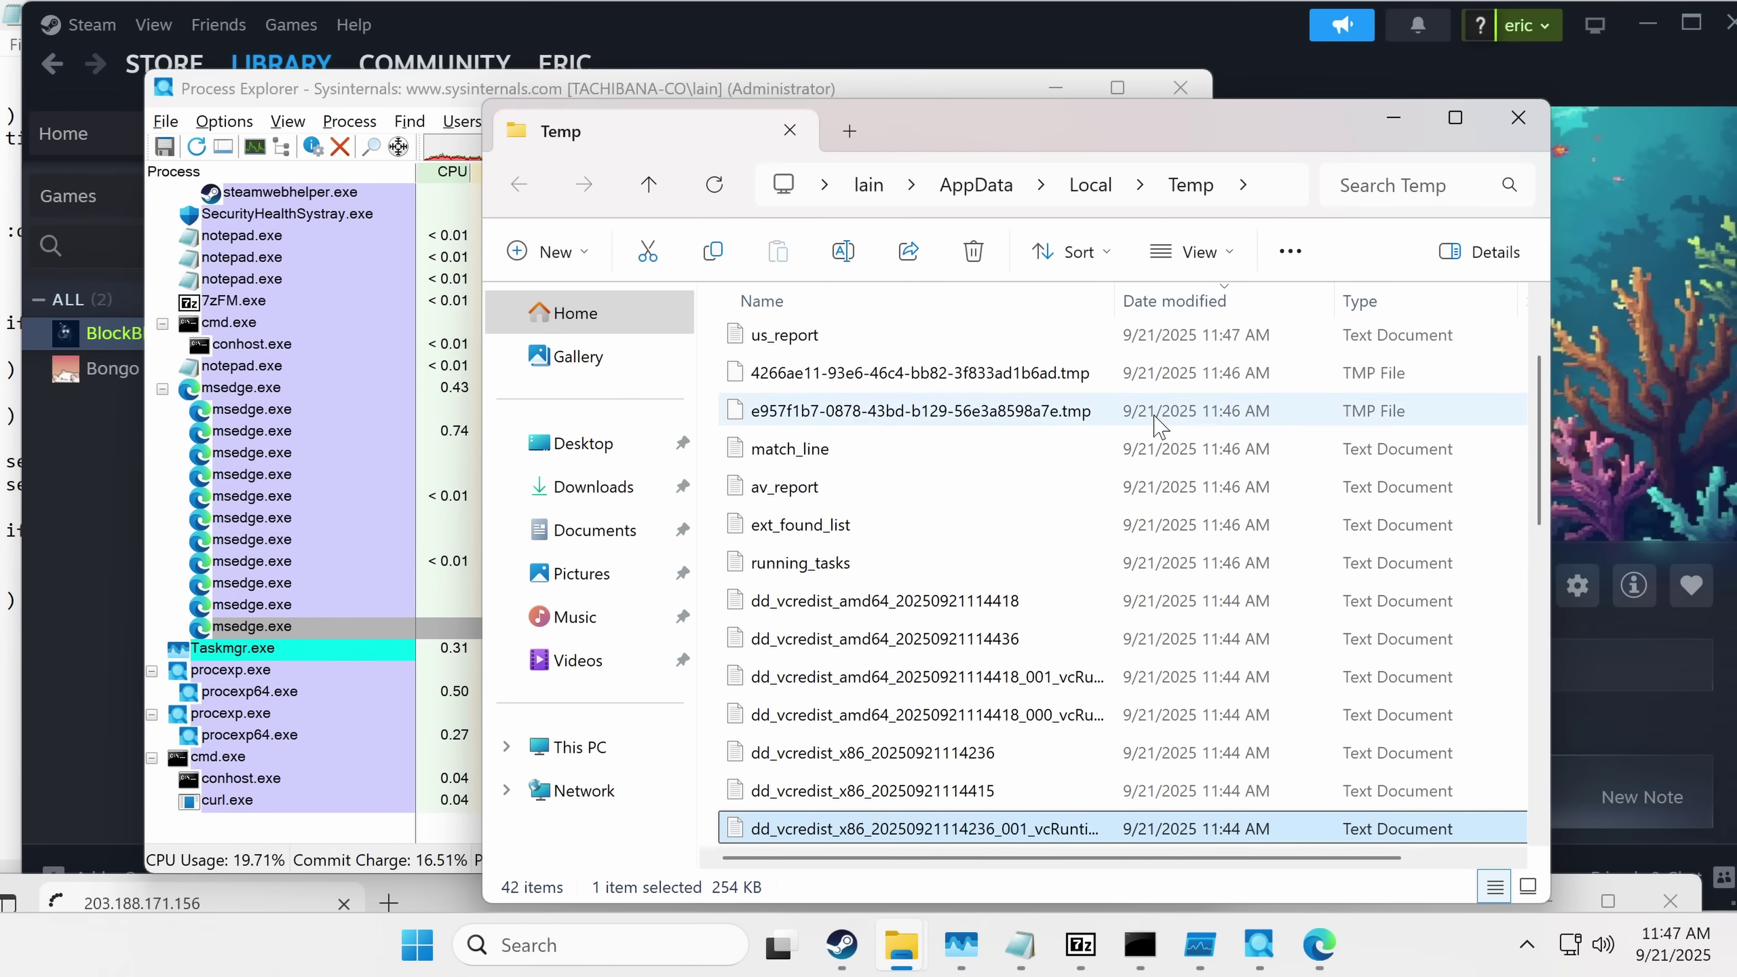
pyautogui.scroll(2, 1155, 479)
# Step: Open the cv_debug log from the Temp folder, look through its entries and close it
pyautogui.moveTo(1140, 512)
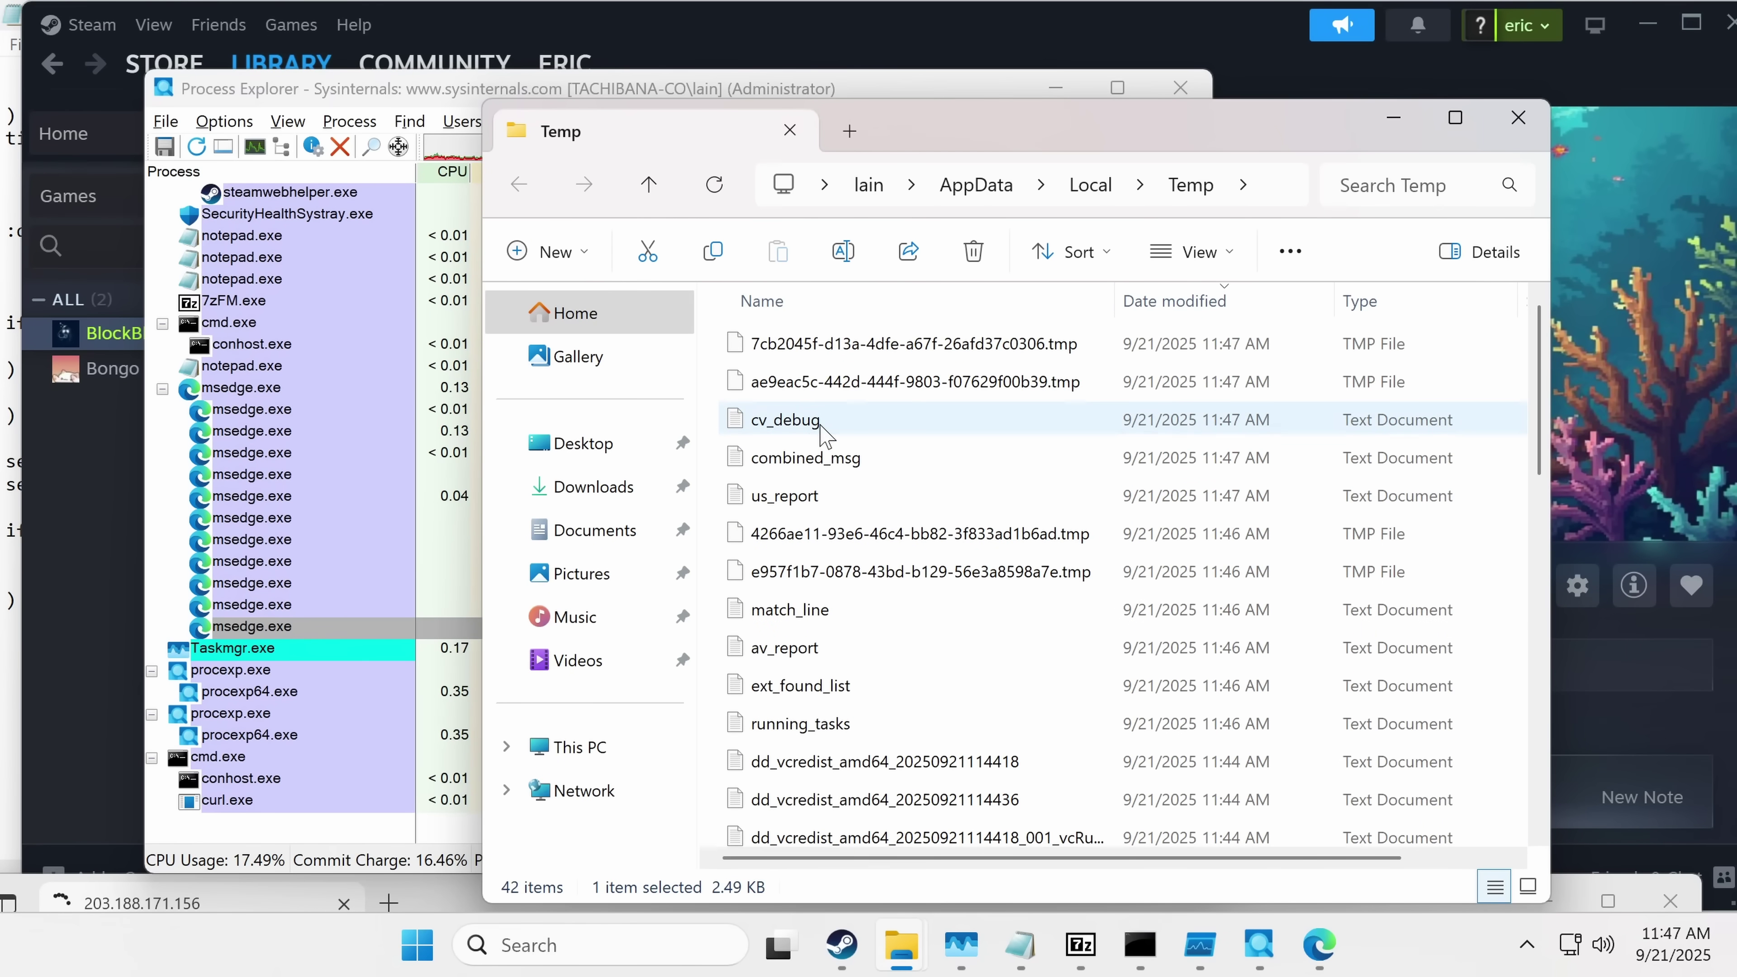
pyautogui.doubleClick(807, 419)
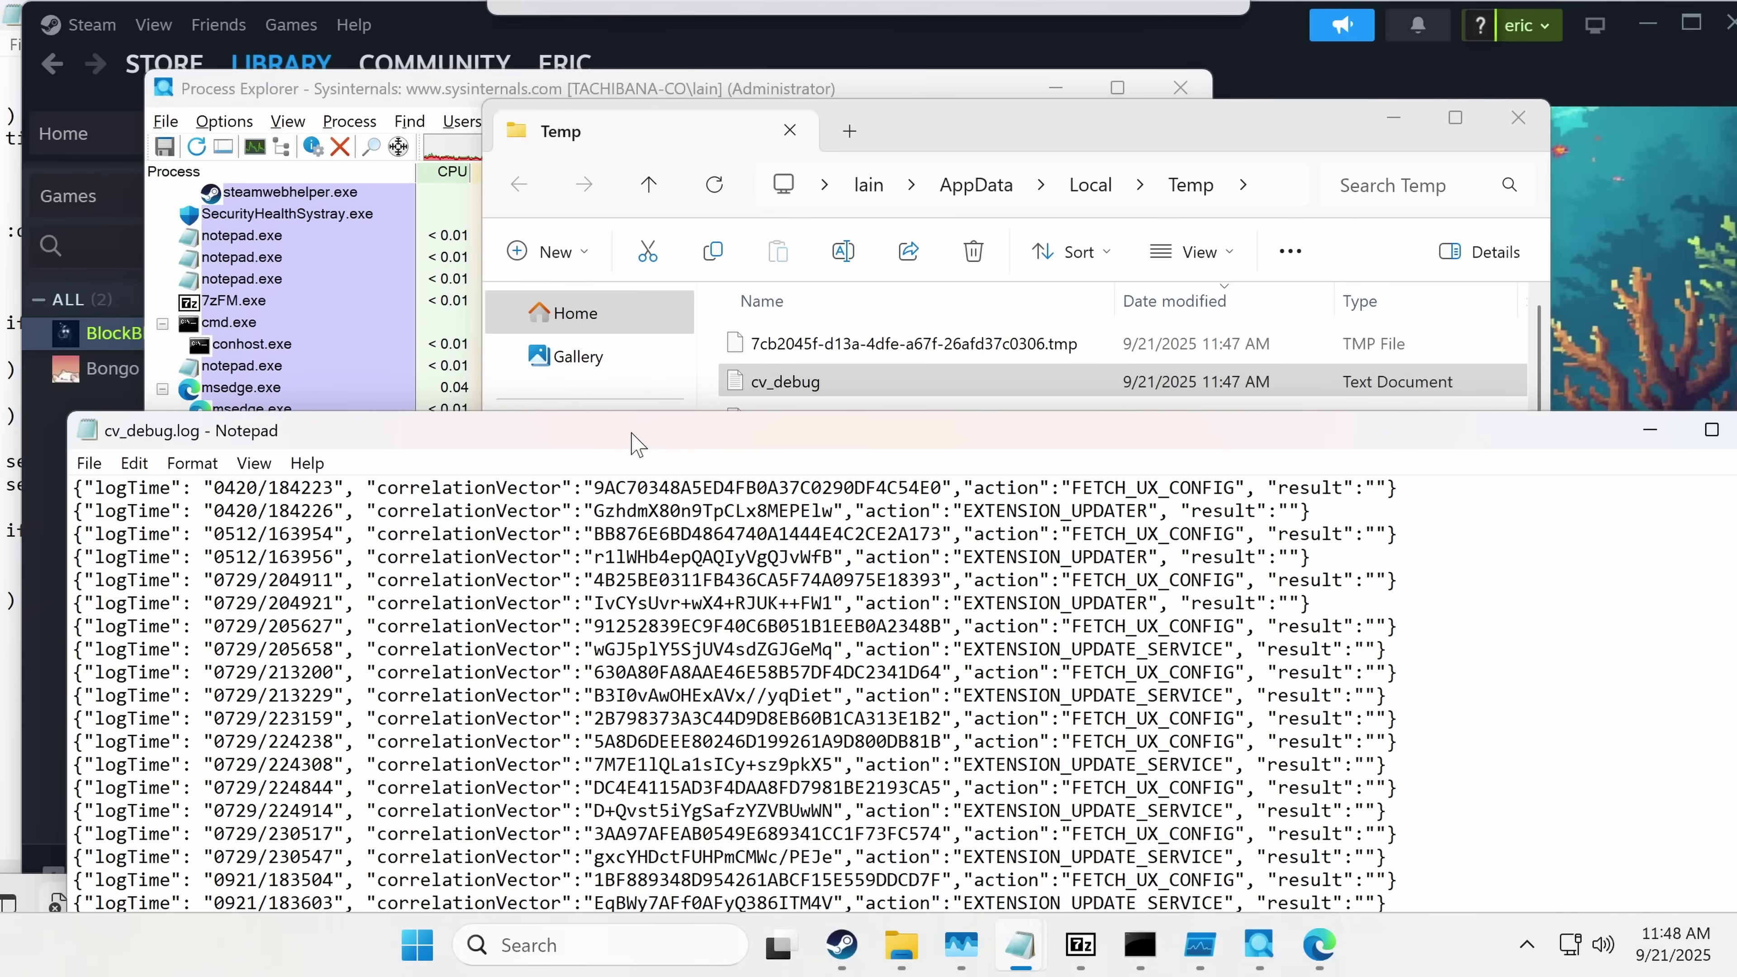
pyautogui.moveTo(636, 445); pyautogui.dragTo(386, 691)
pyautogui.click(1524, 723)
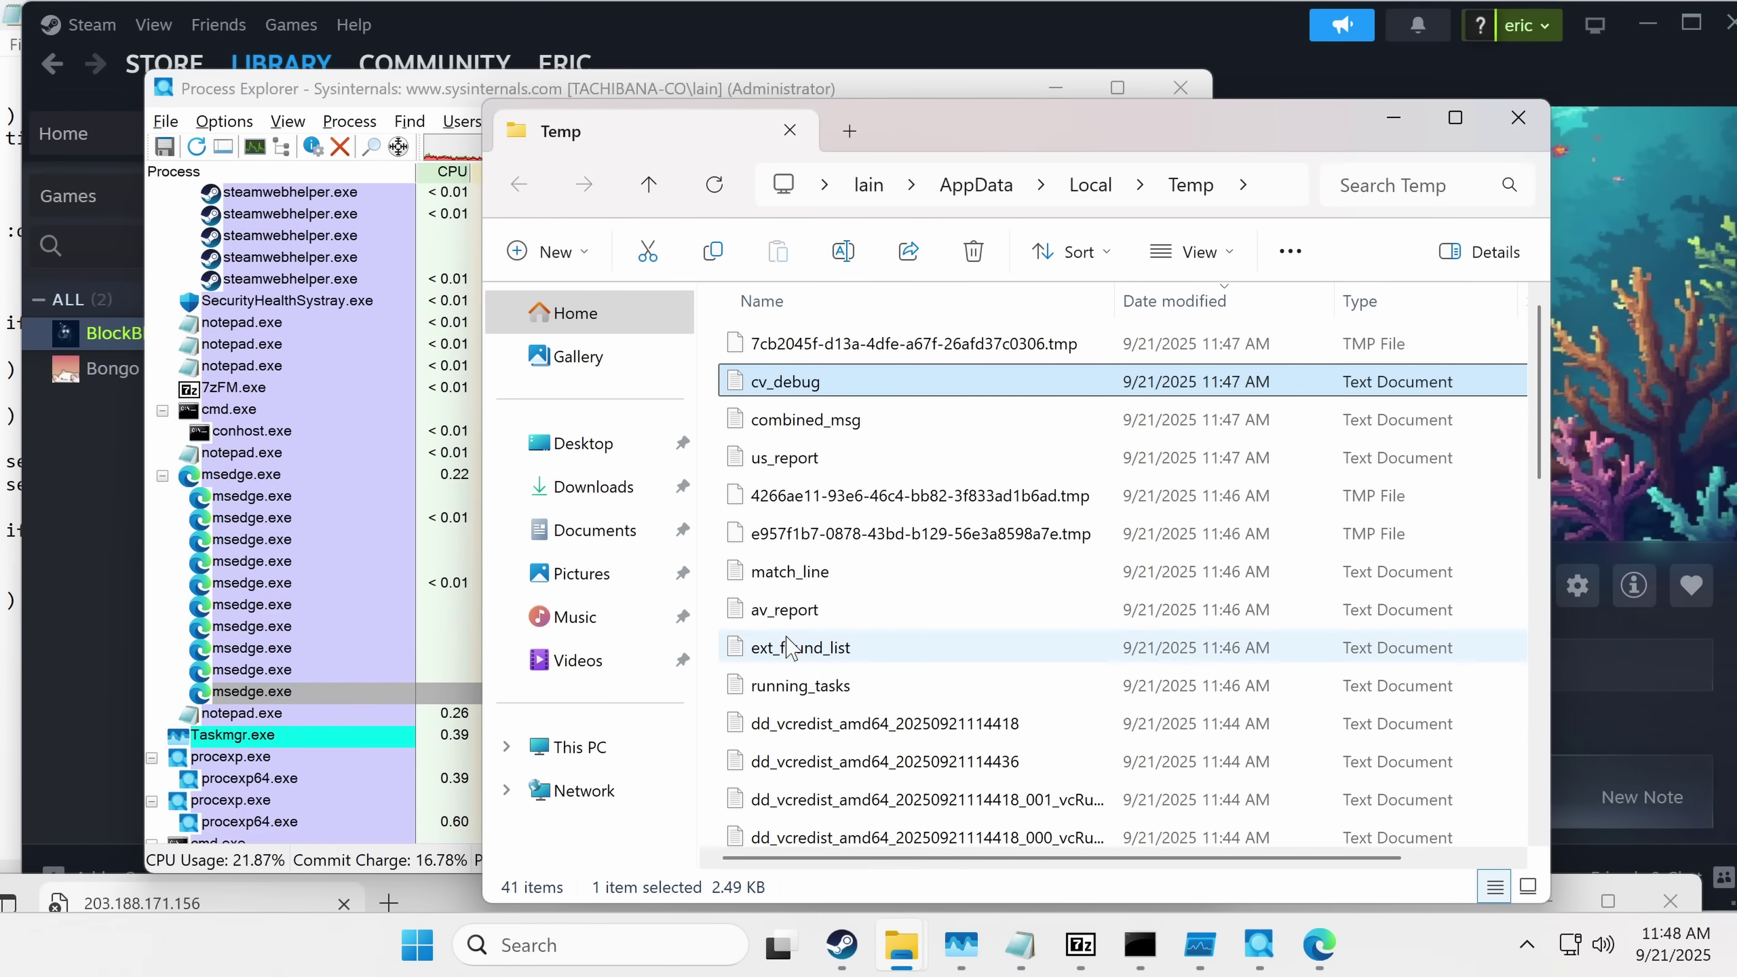
# Step: Open the running_tasks and ext_found_list text files from the Temp folder, inspecting and closing each one
pyautogui.click(793, 686)
pyautogui.moveTo(762, 707); pyautogui.dragTo(793, 669)
pyautogui.click(1516, 662)
pyautogui.click(810, 649)
pyautogui.doubleClick(813, 655)
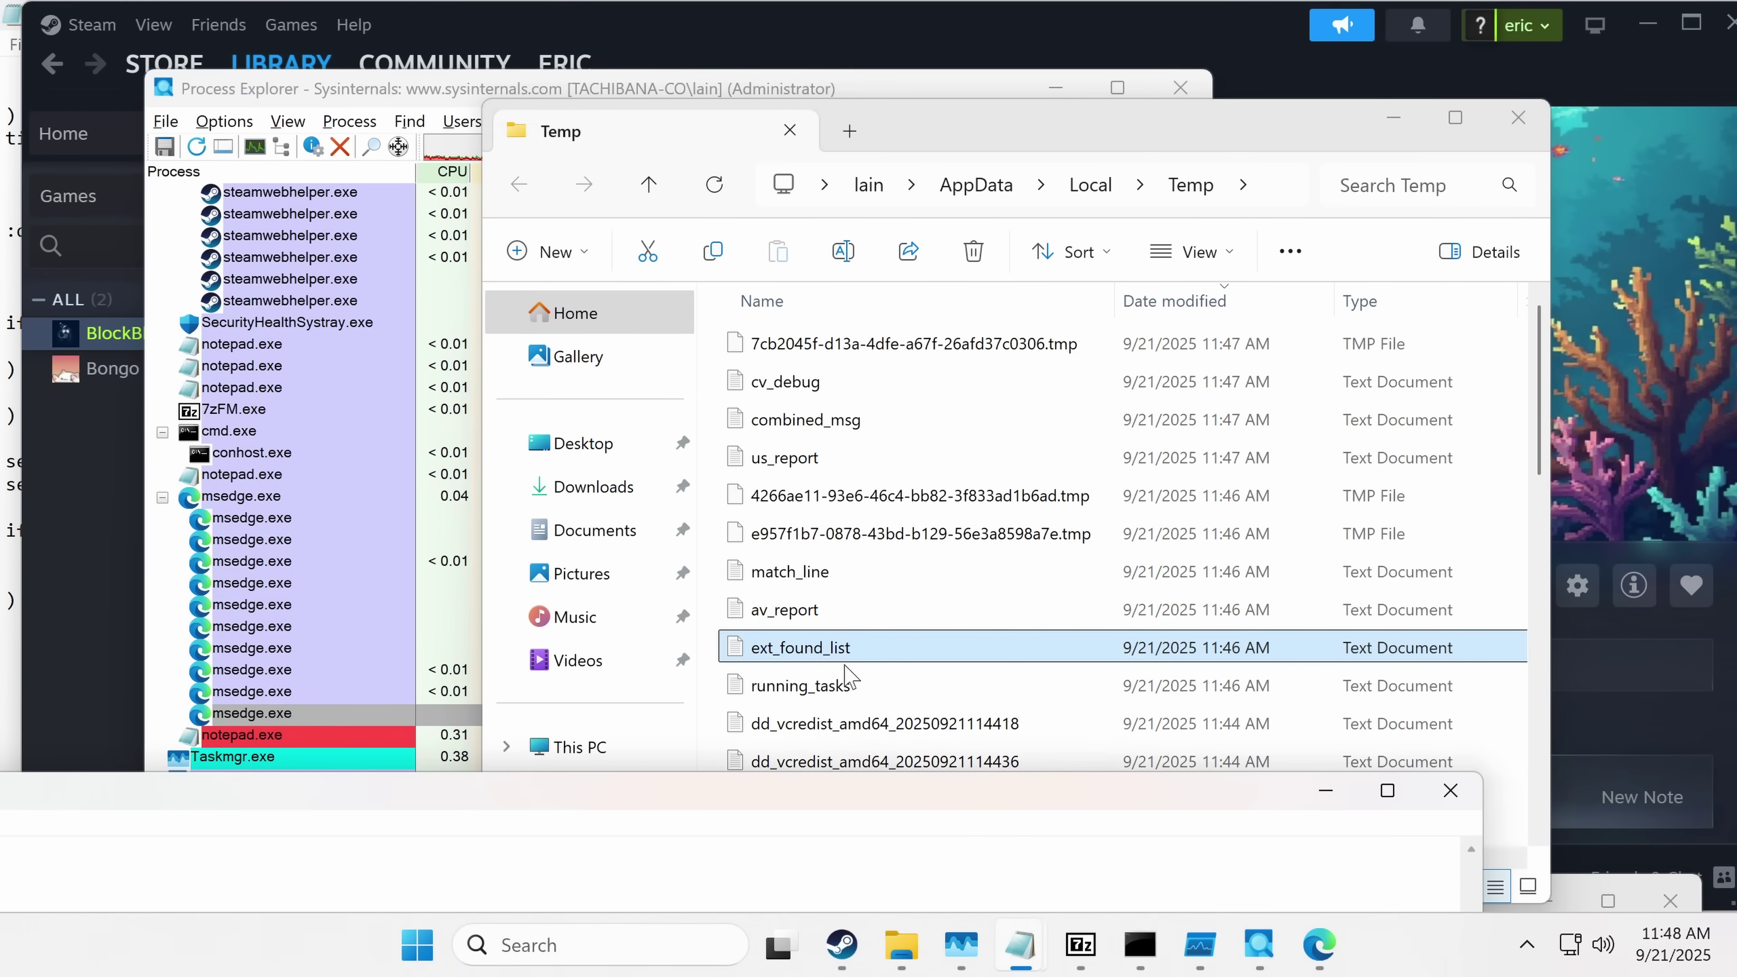
pyautogui.moveTo(1202, 814); pyautogui.dragTo(1191, 725)
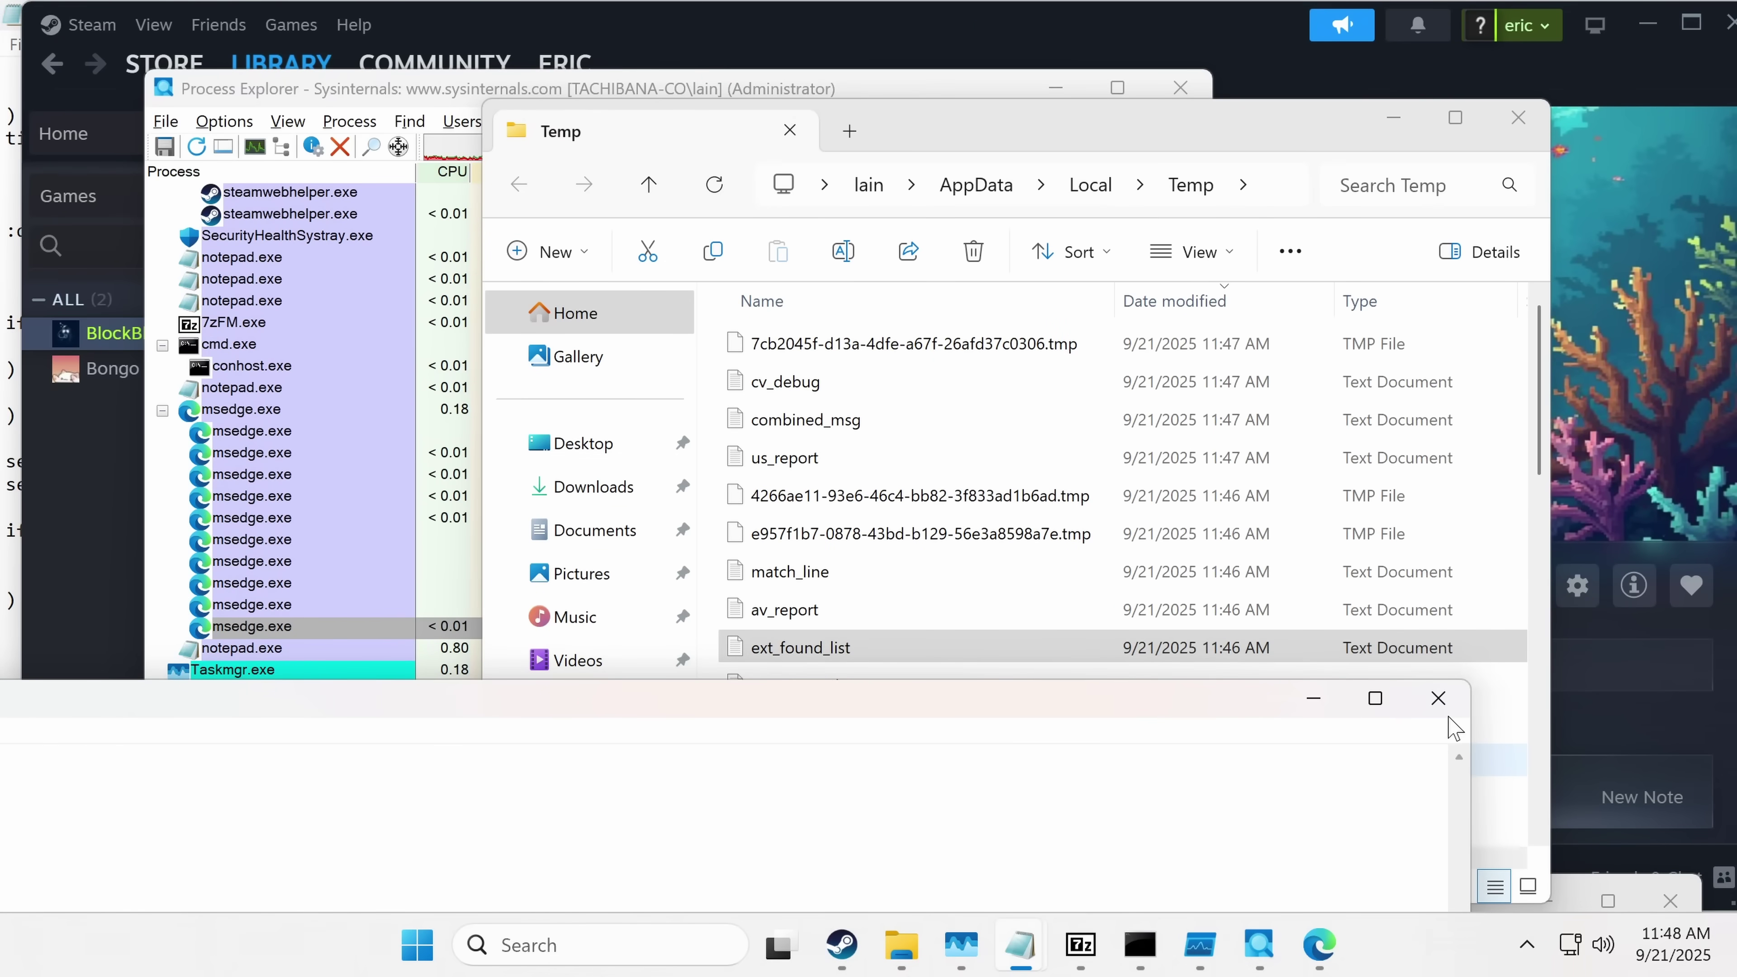
pyautogui.click(1442, 698)
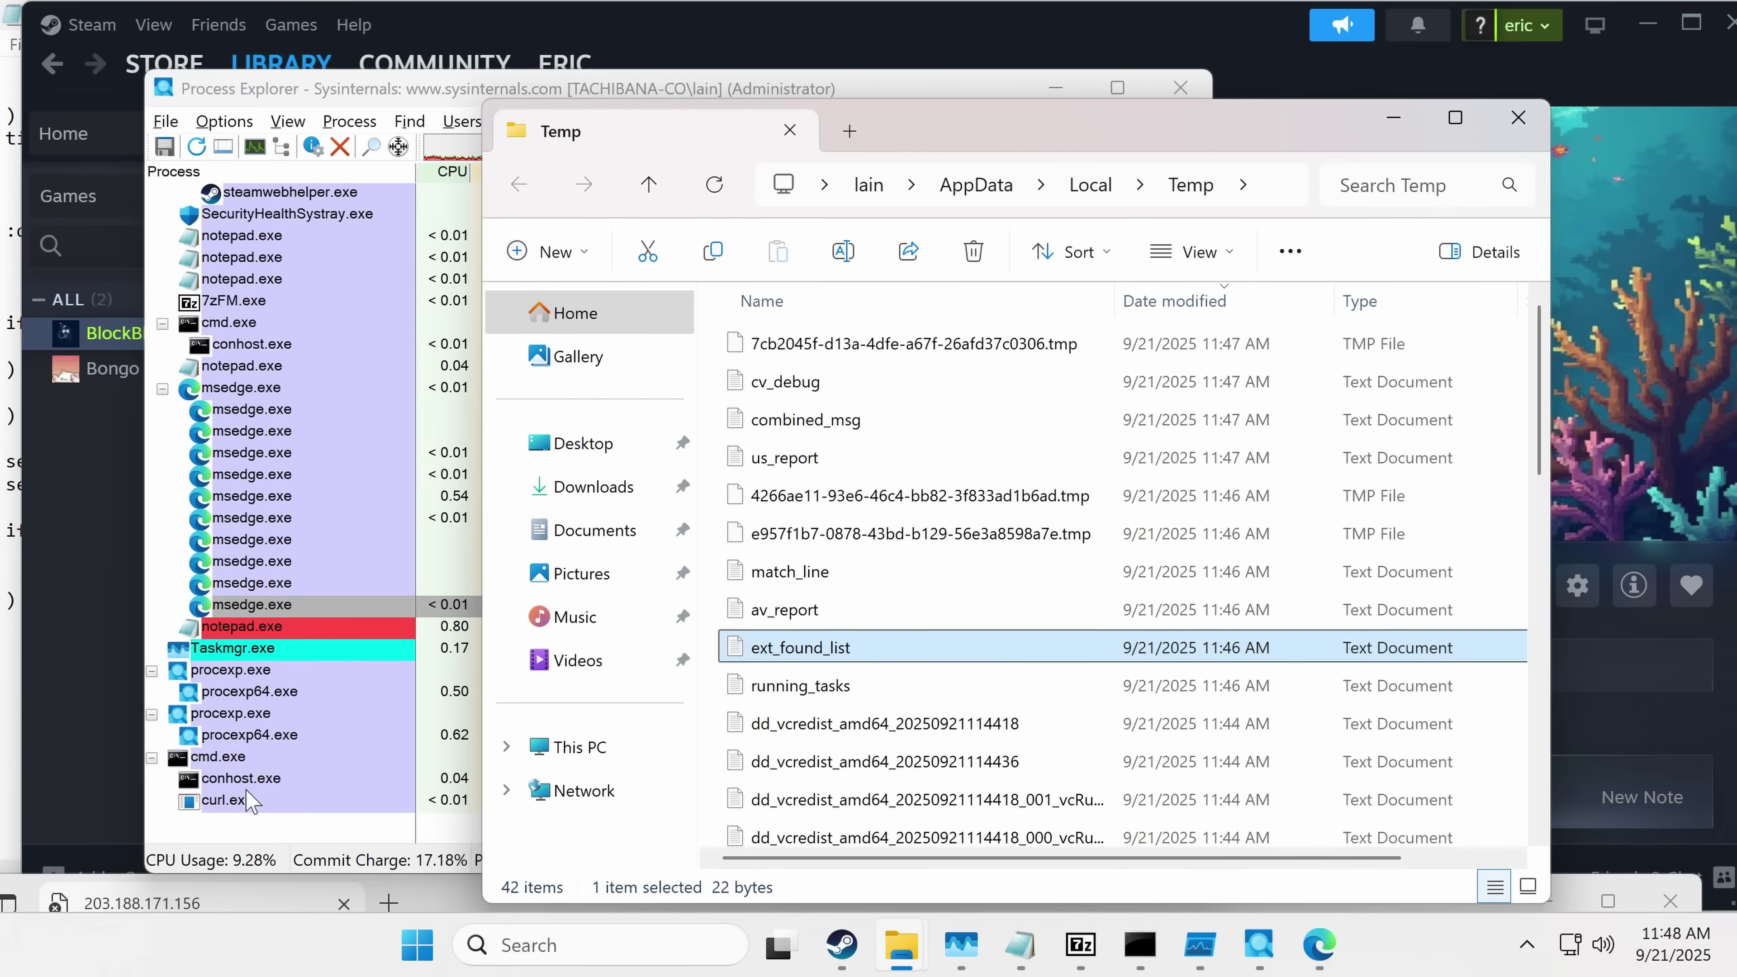
# Step: Open the av_report text file from the Temp folder, read its contents and close it
pyautogui.doubleClick(913, 614)
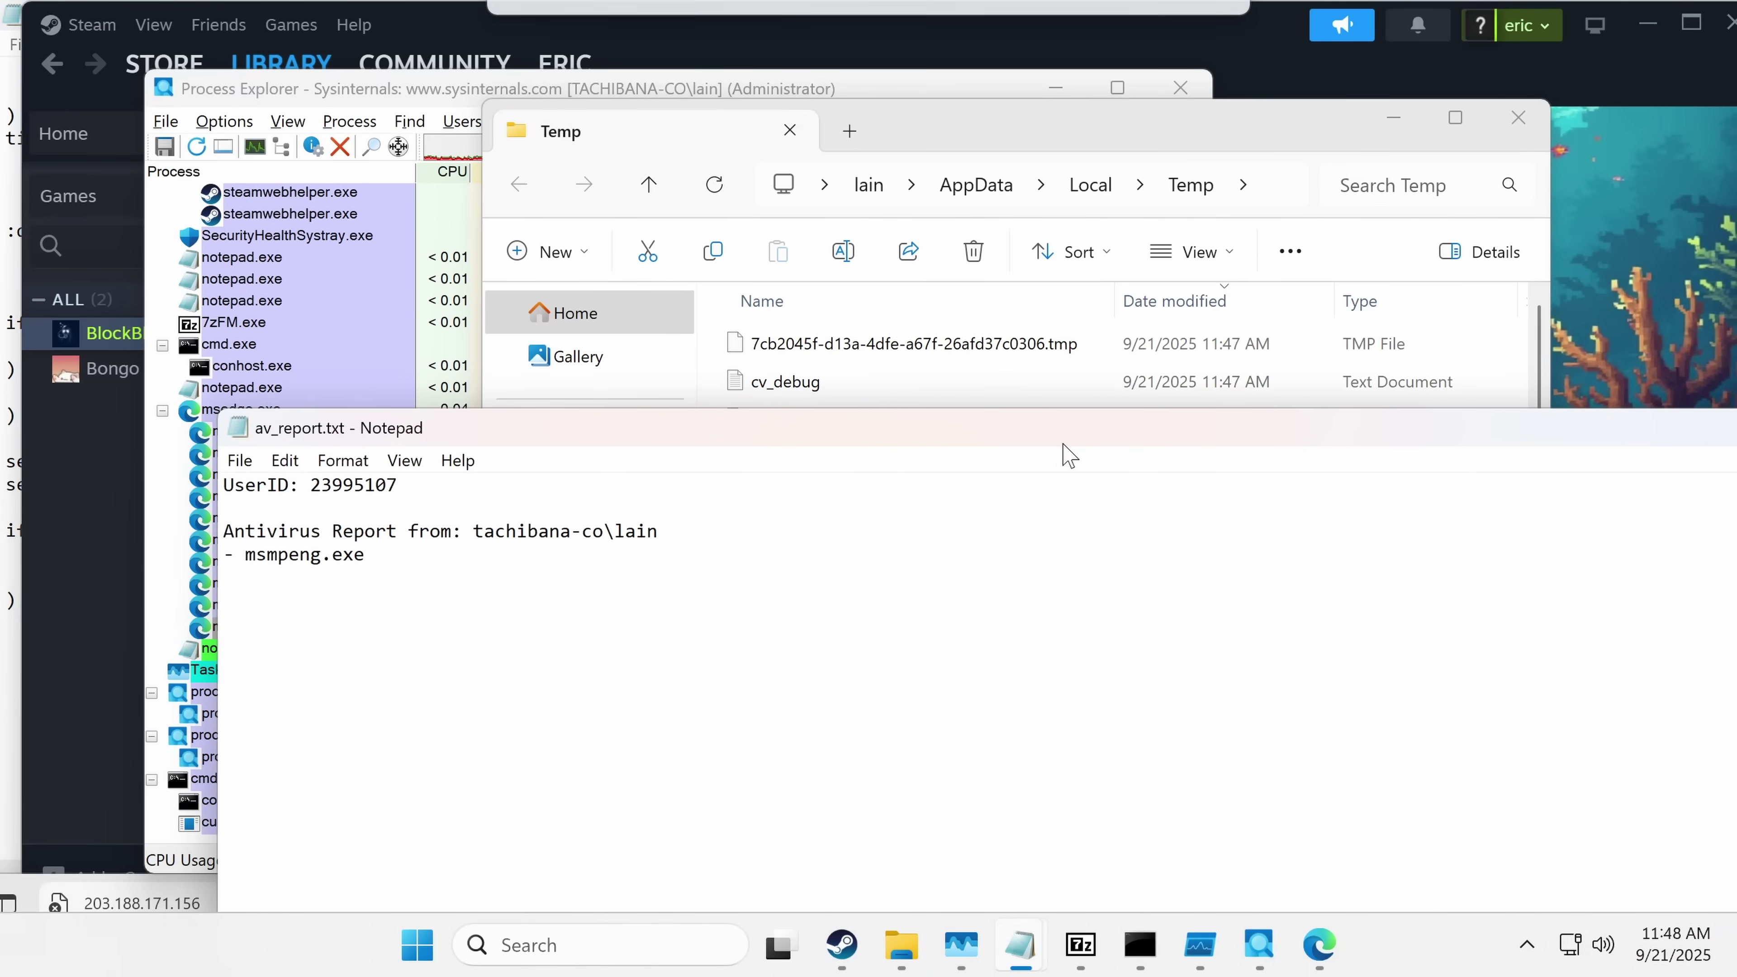
pyautogui.moveTo(1062, 449); pyautogui.dragTo(489, 818)
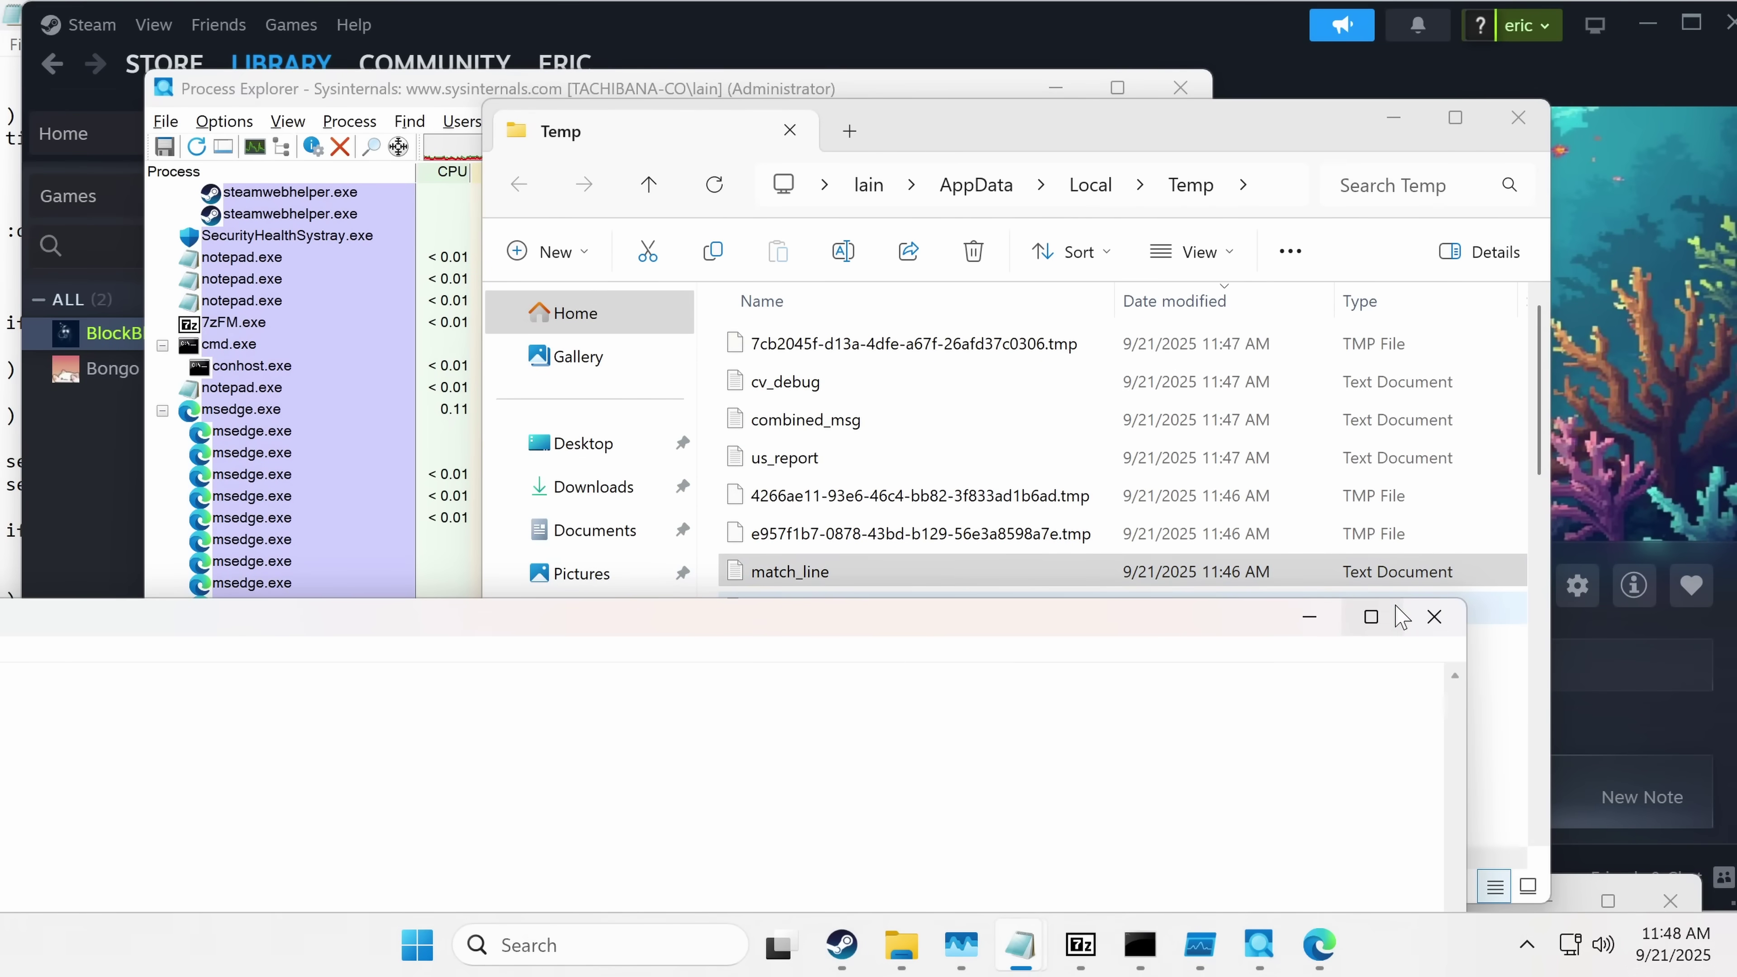
pyautogui.click(1422, 619)
# Step: Open the cv_debug log from the Temp folder again, view it full screen and put it away
pyautogui.doubleClick(759, 386)
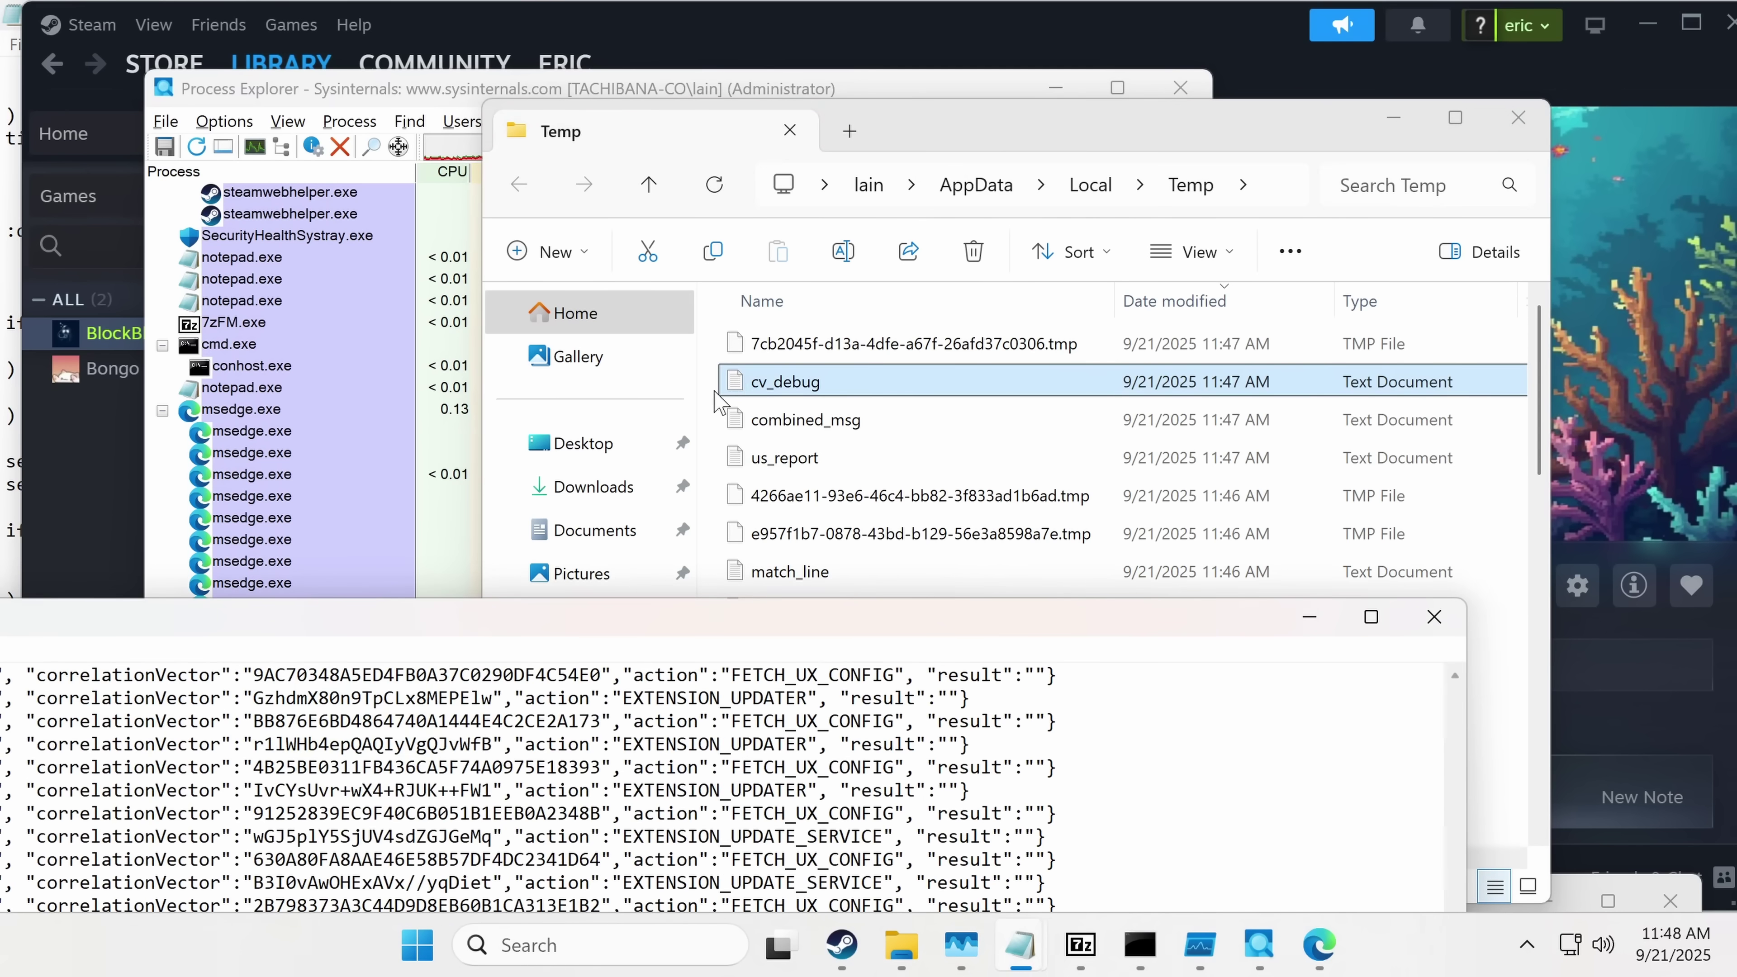
pyautogui.doubleClick(400, 624)
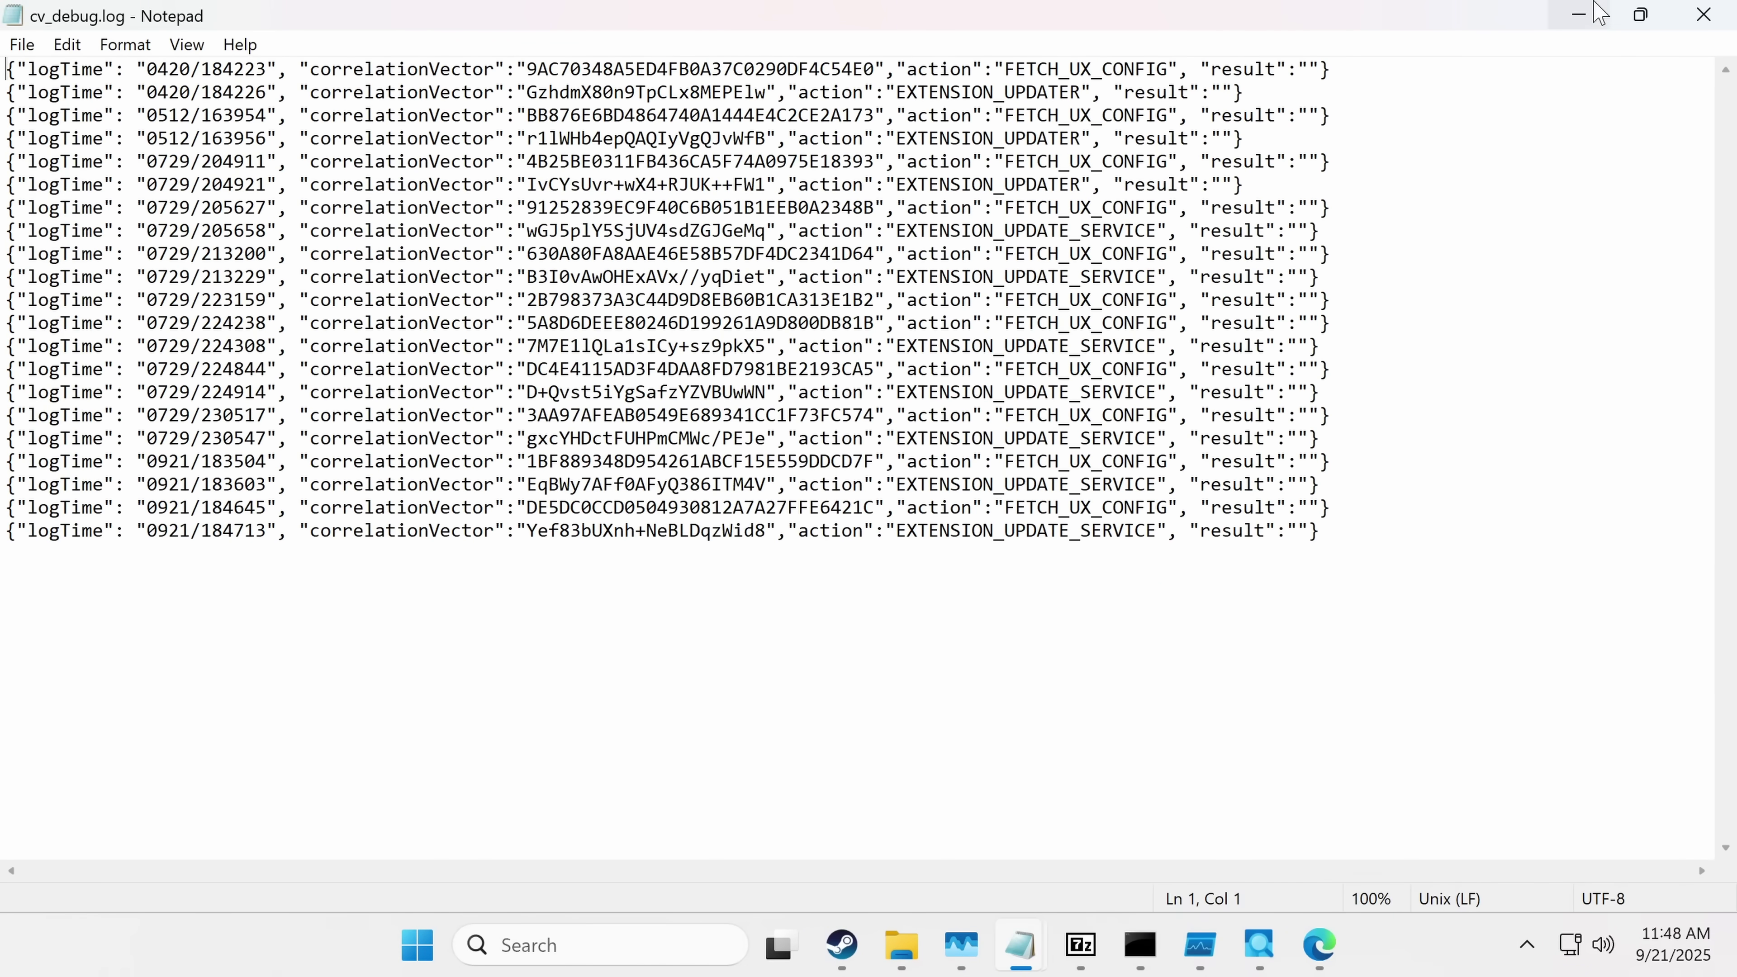
pyautogui.click(1579, 15)
pyautogui.write('anm')
pyautogui.click(1321, 120)
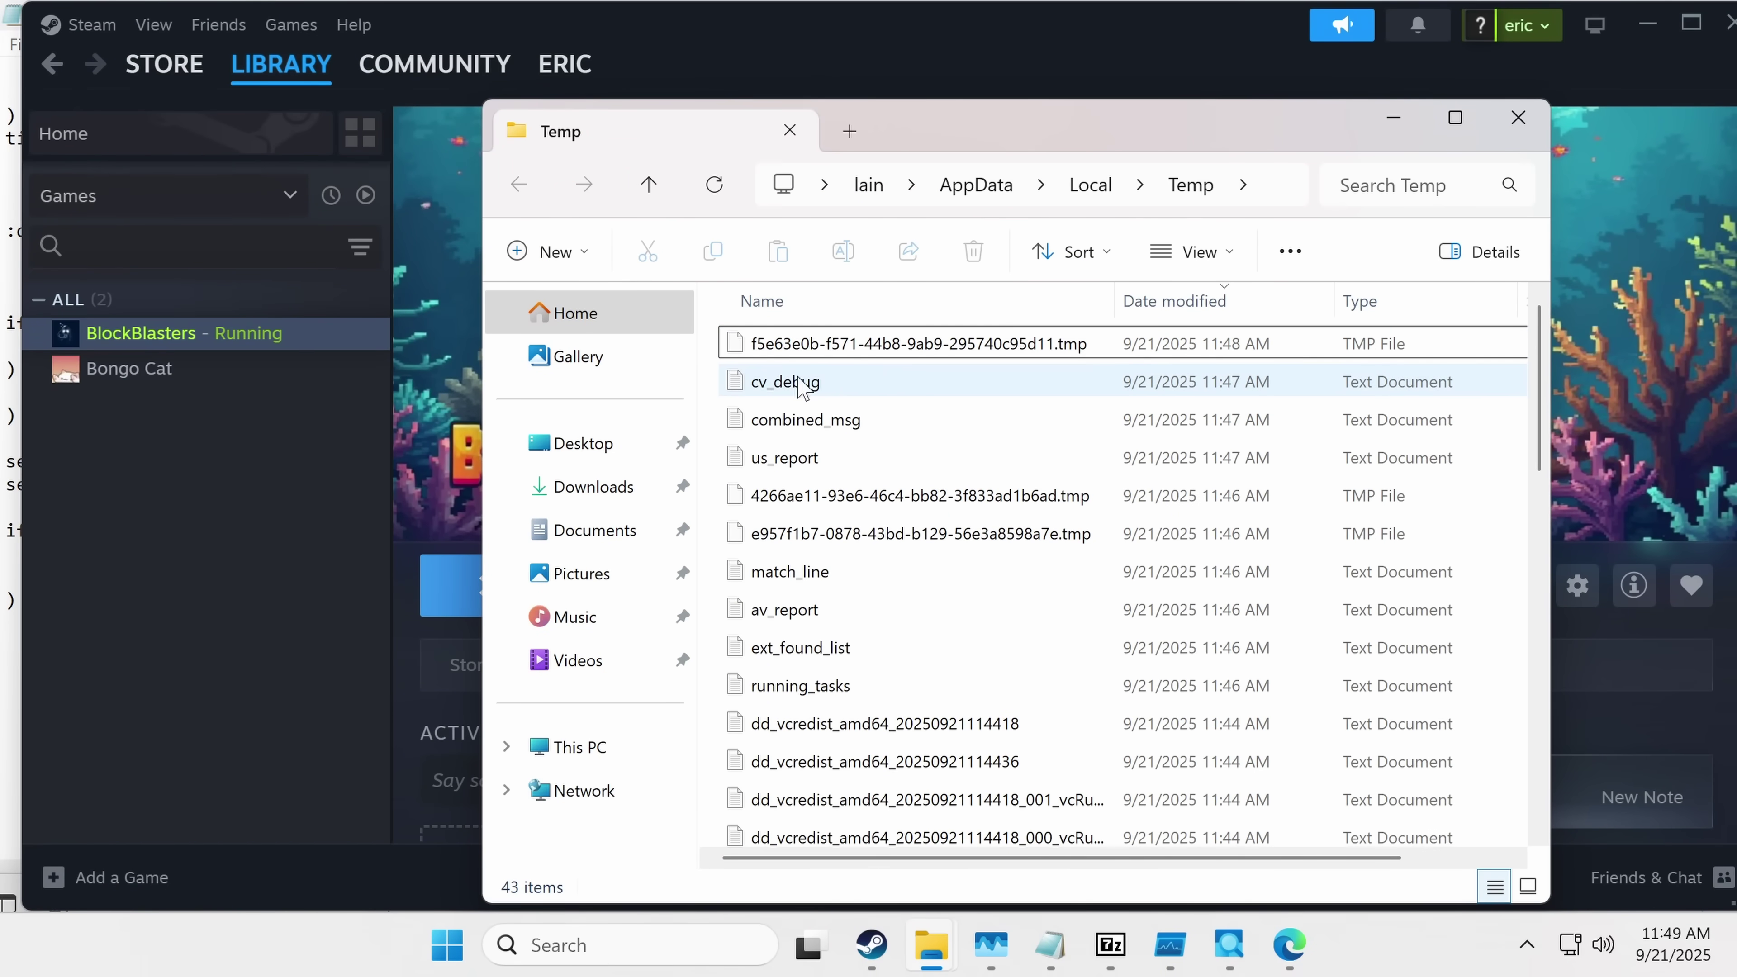
# Step: Open the BlockBlasters properties in Steam and browse to the game's installed files folder
pyautogui.click(274, 585)
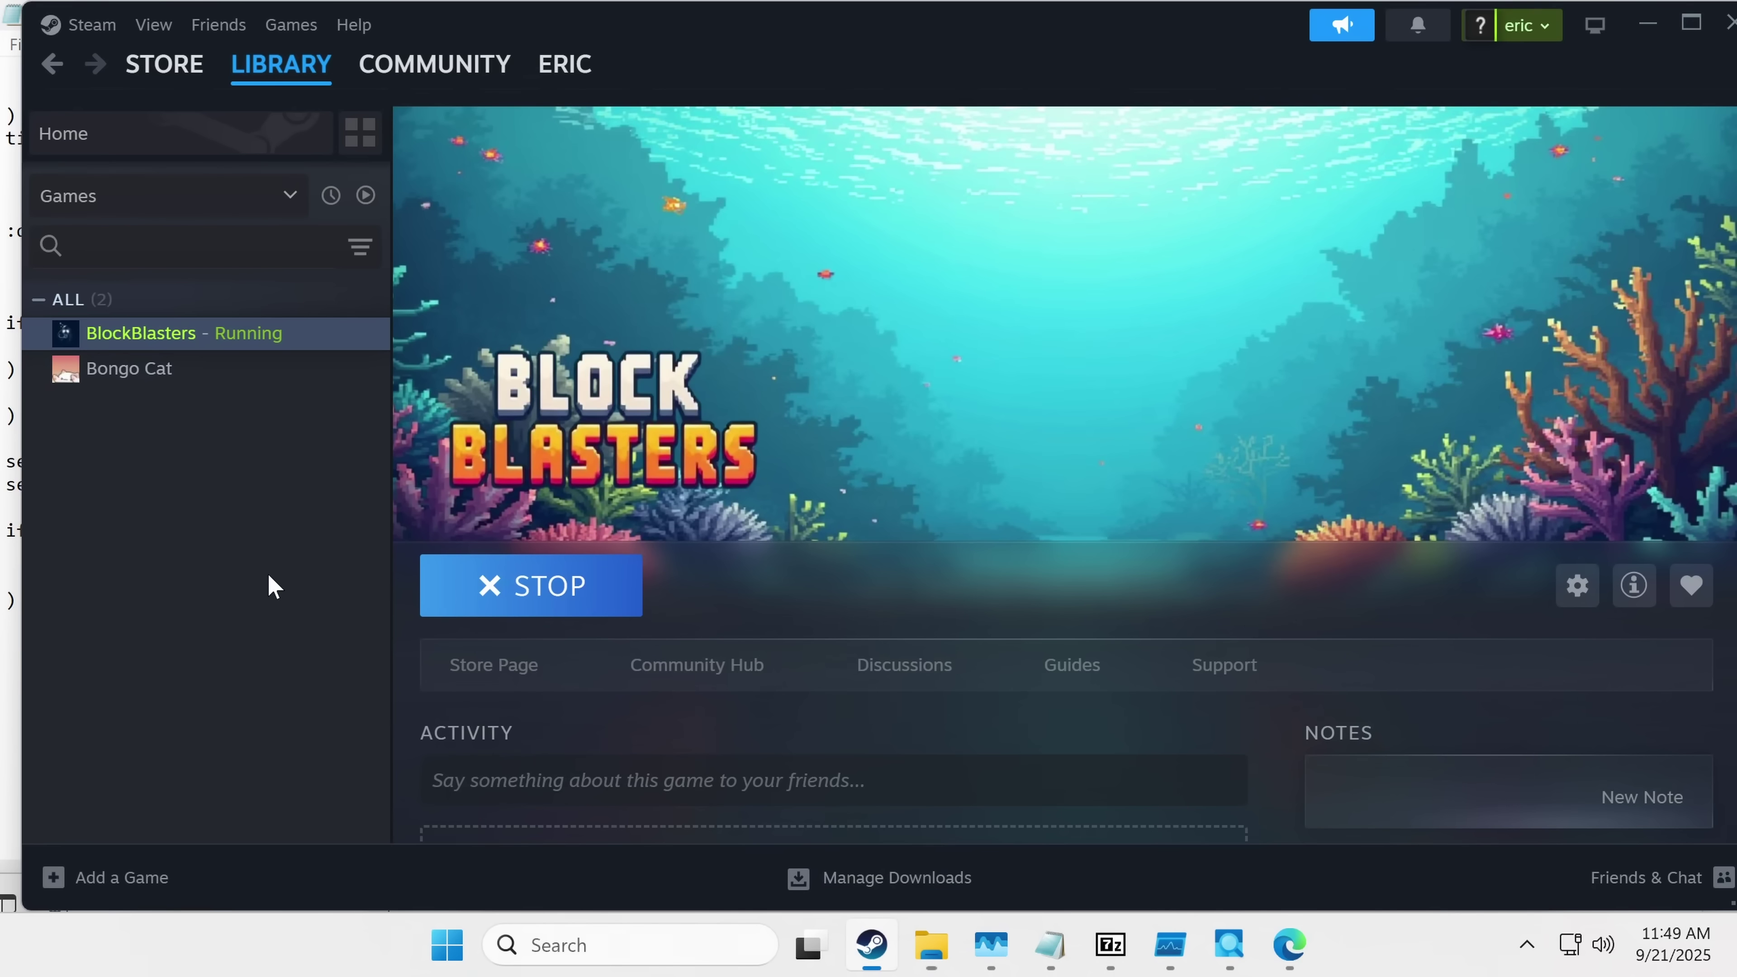
pyautogui.rightClick(220, 337)
pyautogui.click(321, 531)
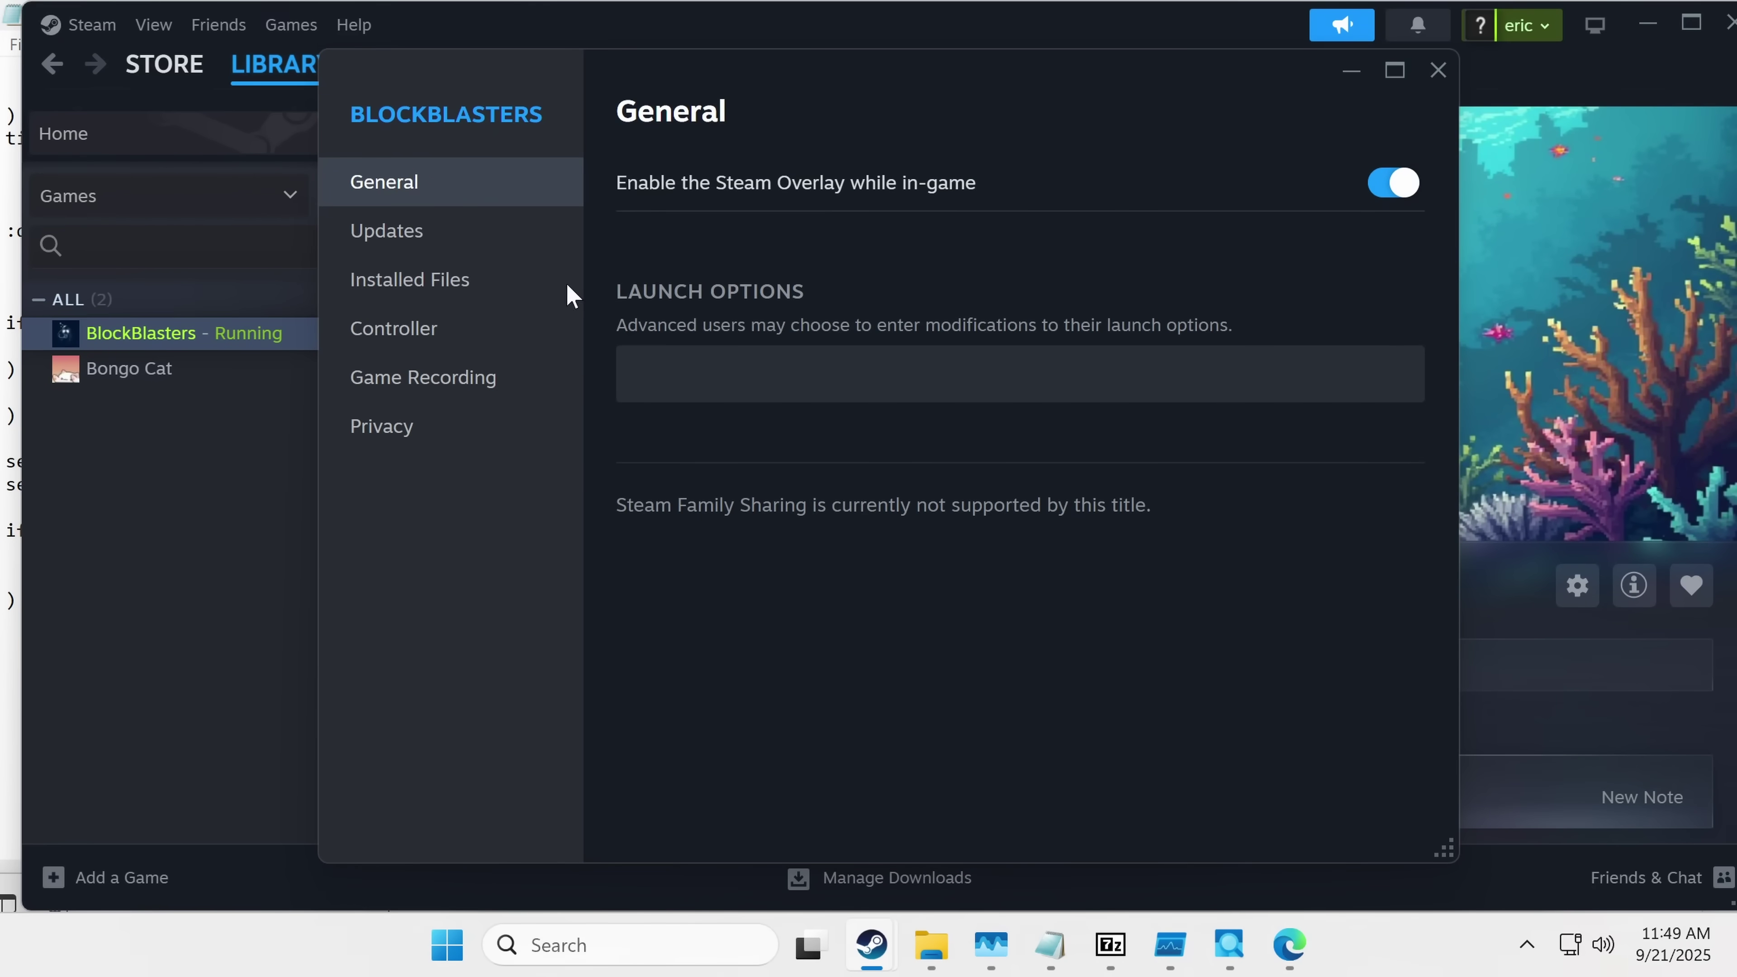
pyautogui.click(454, 249)
pyautogui.click(481, 282)
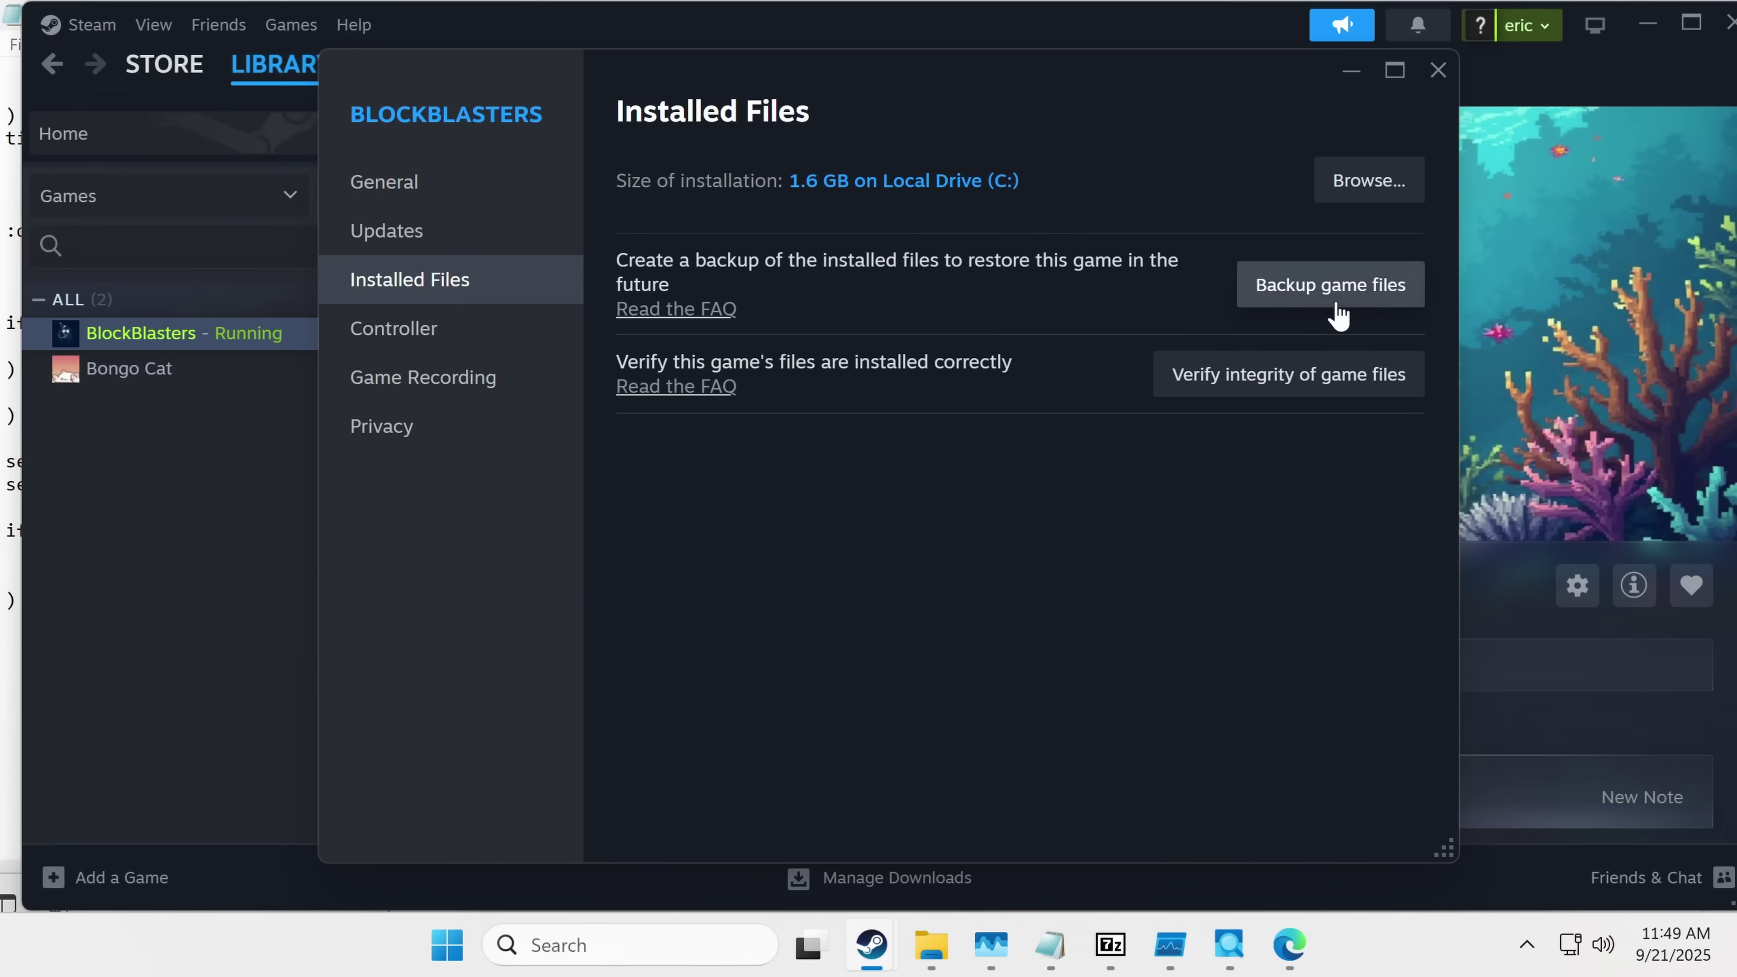
pyautogui.click(1393, 184)
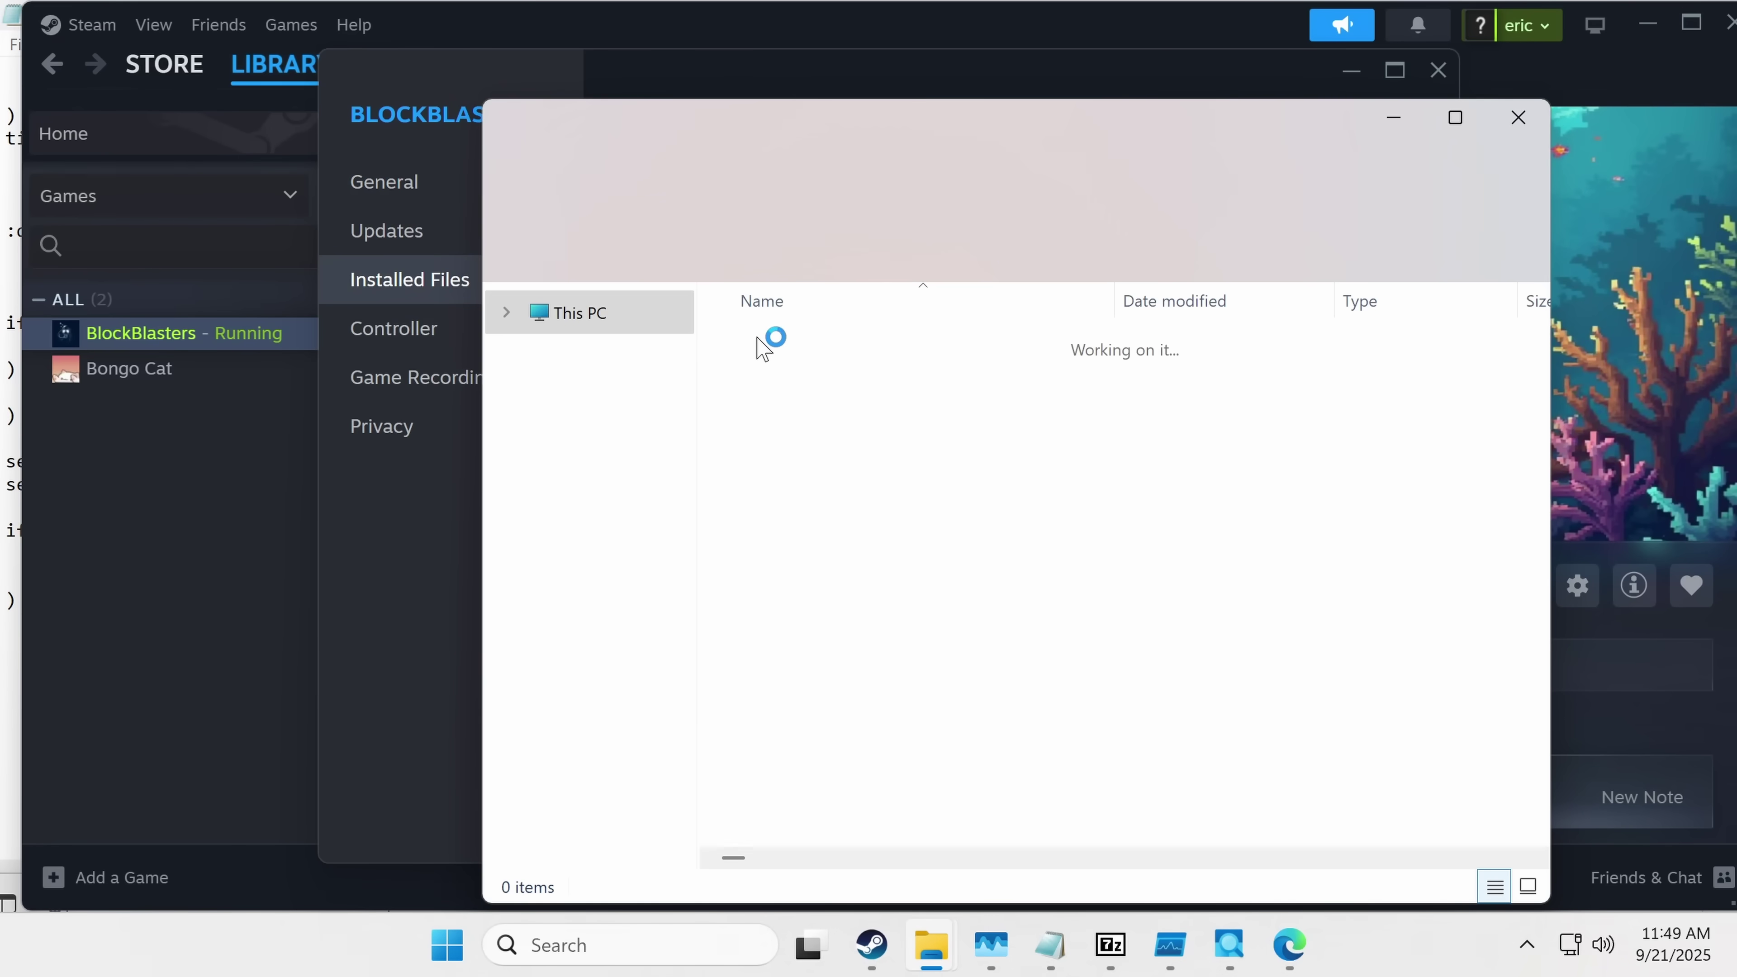
# Step: Select the MegaActionPlatformer application in the game folder, then look inside the MegaActionPlatformer folder and its Binaries subfolder
pyautogui.doubleClick(834, 419)
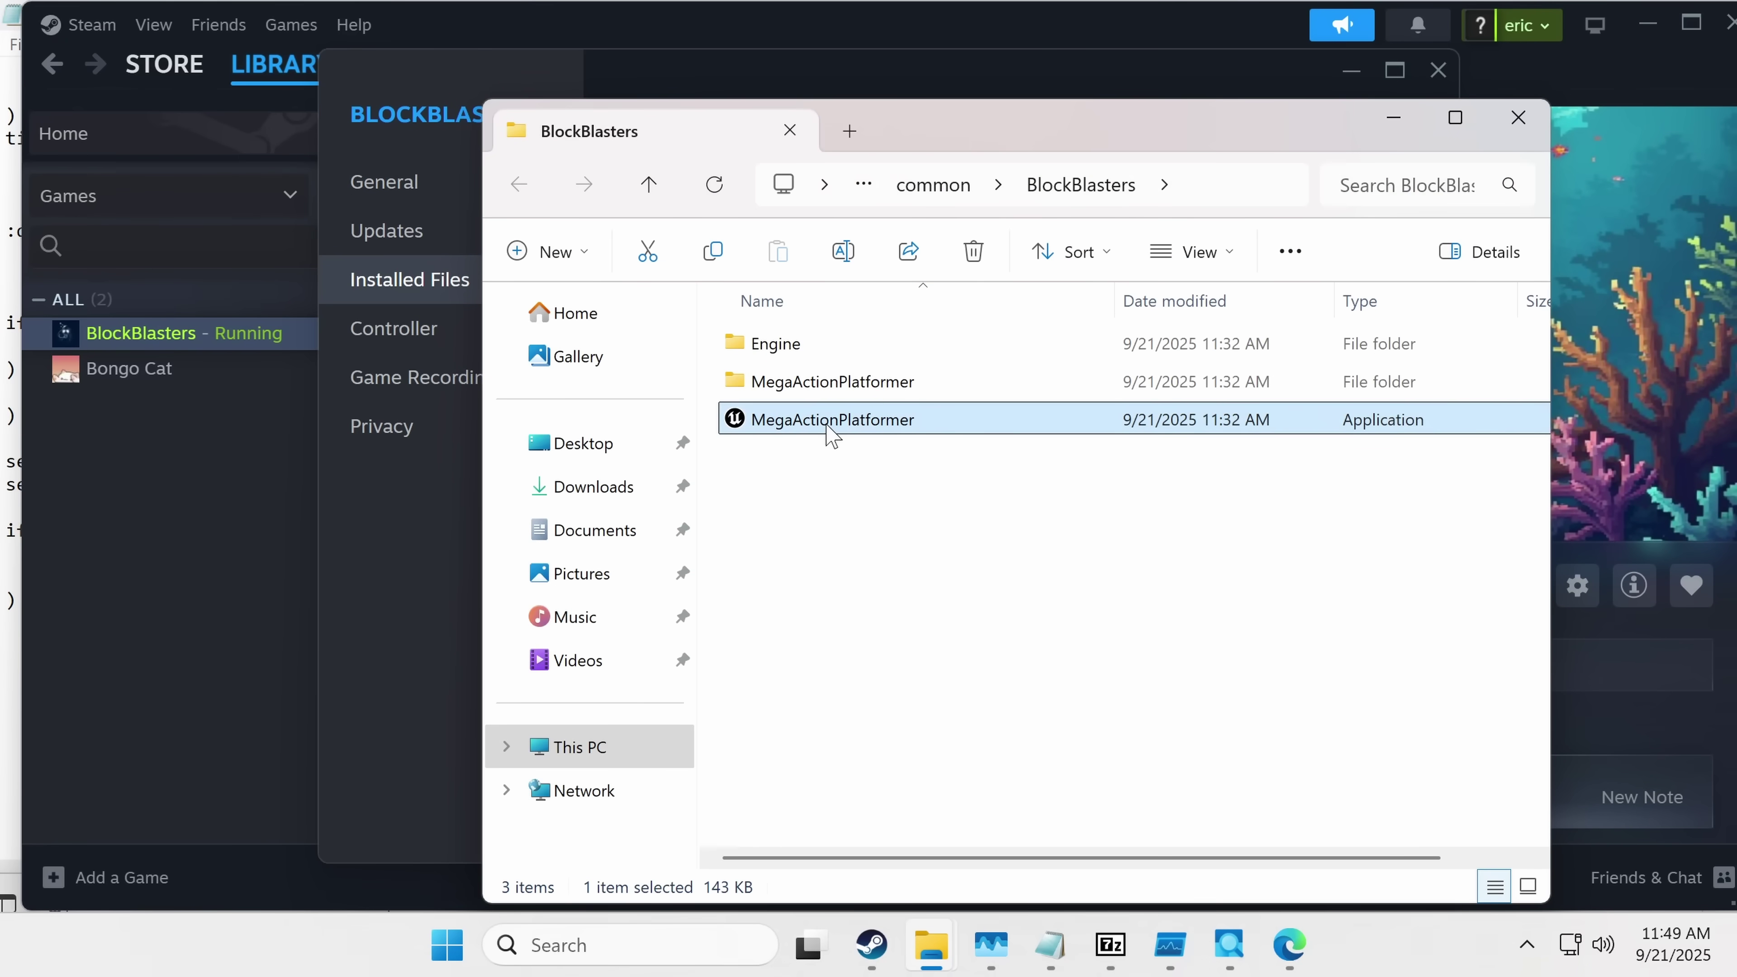
pyautogui.click(1086, 589)
pyautogui.doubleClick(861, 381)
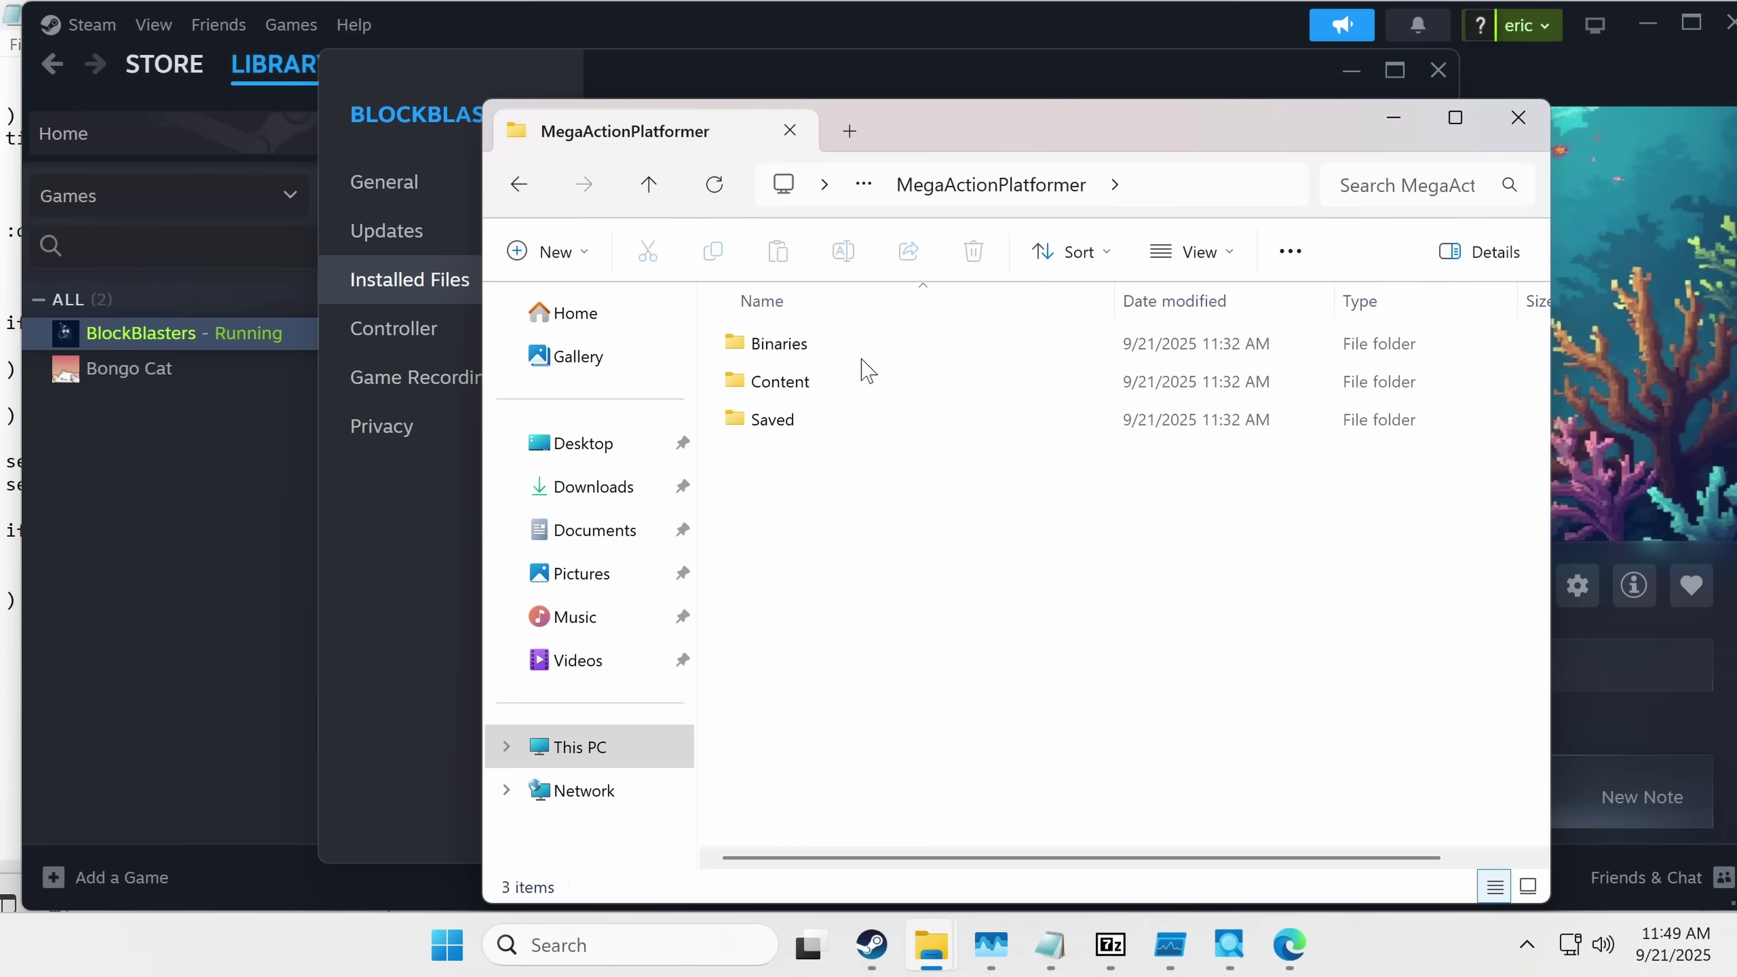
pyautogui.doubleClick(863, 338)
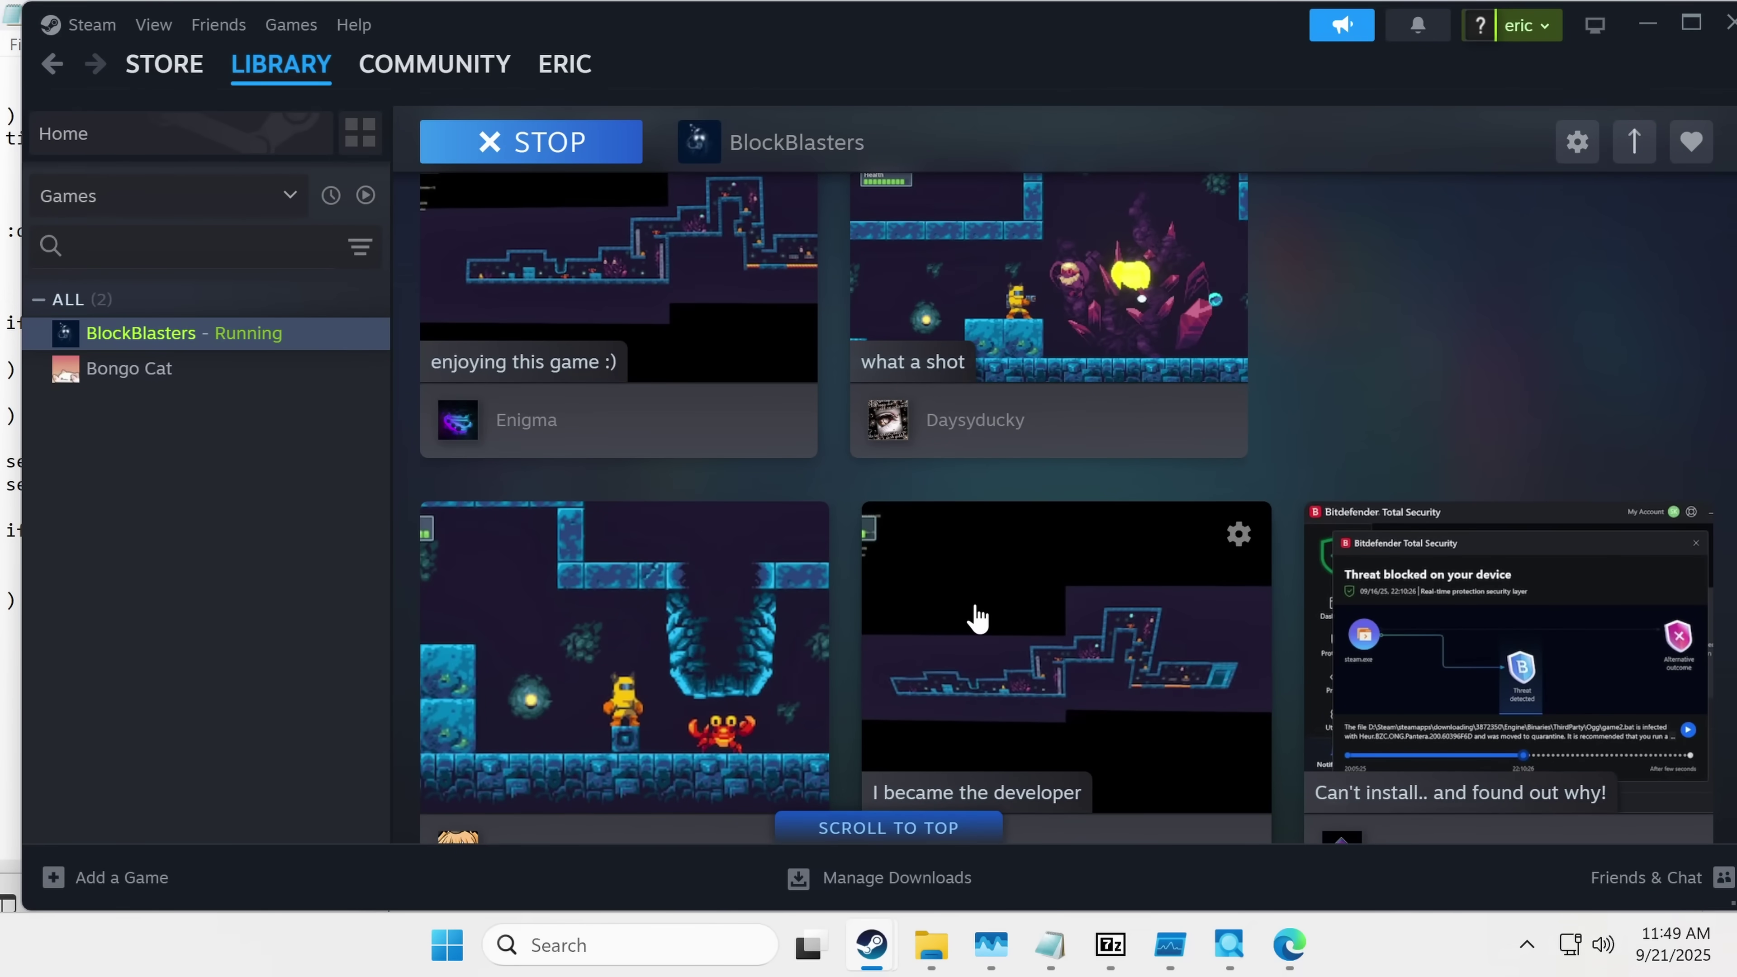
# Step: Look through the BlockBlasters community content in the Steam library, viewing the "what a shot" screenshot and closing it
pyautogui.scroll(2, 978, 619)
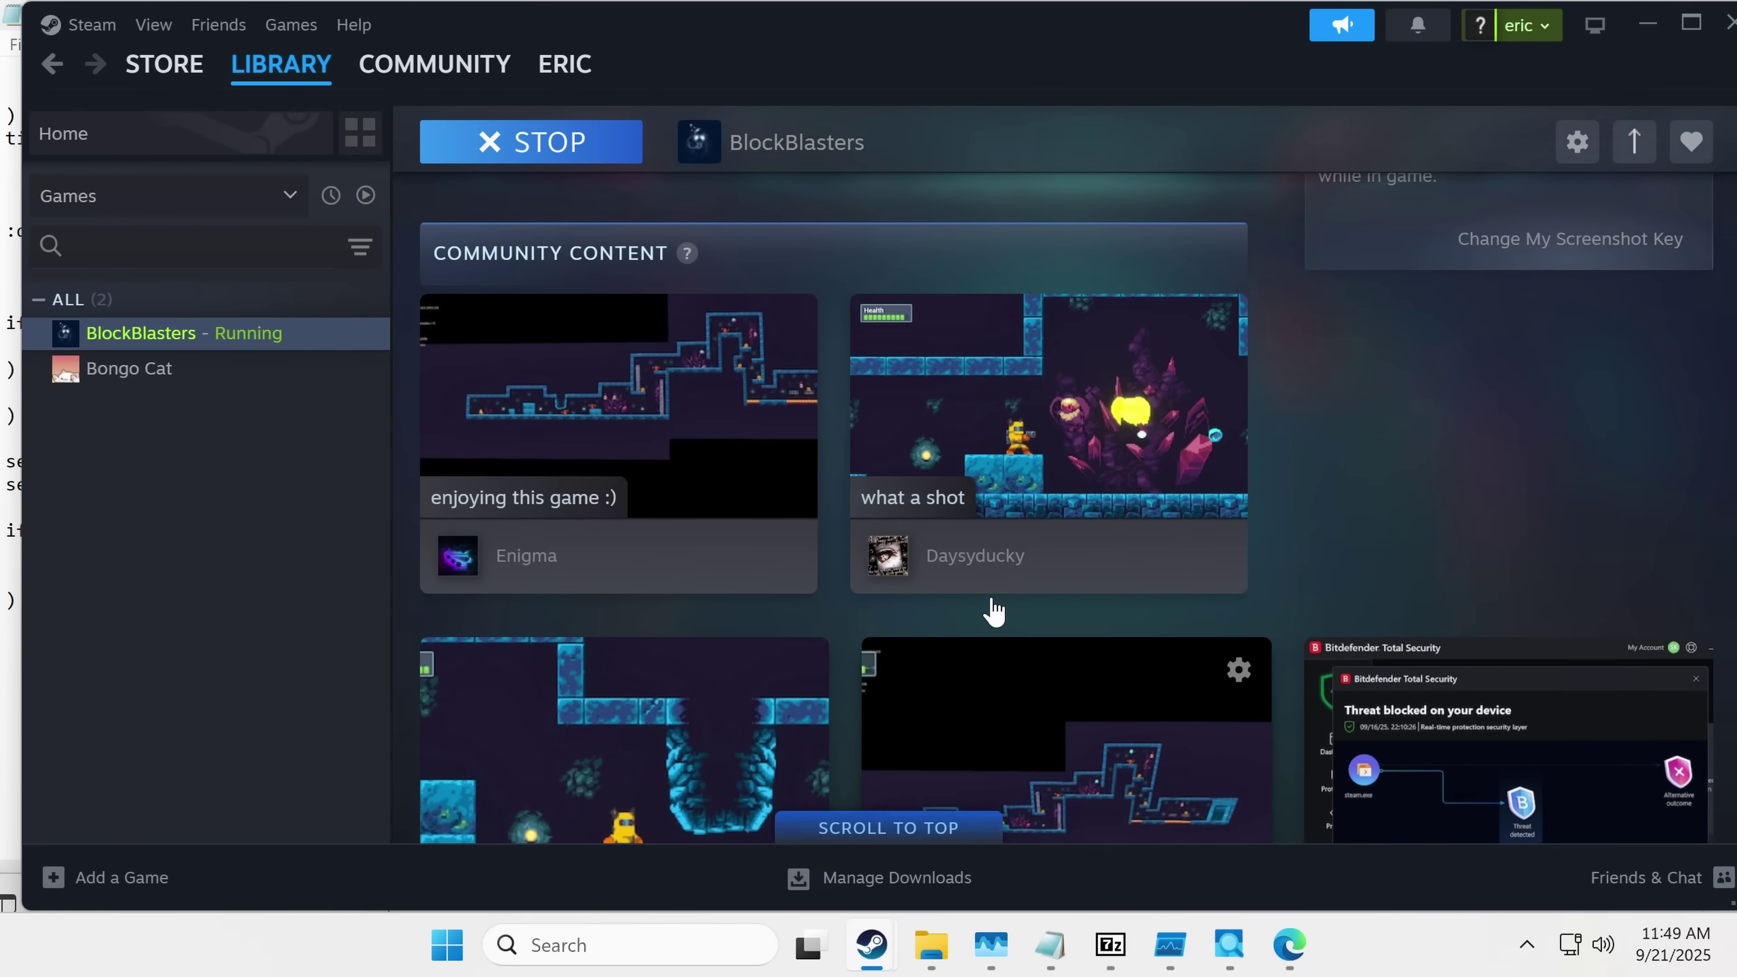
pyautogui.moveTo(640, 543)
pyautogui.moveTo(879, 493)
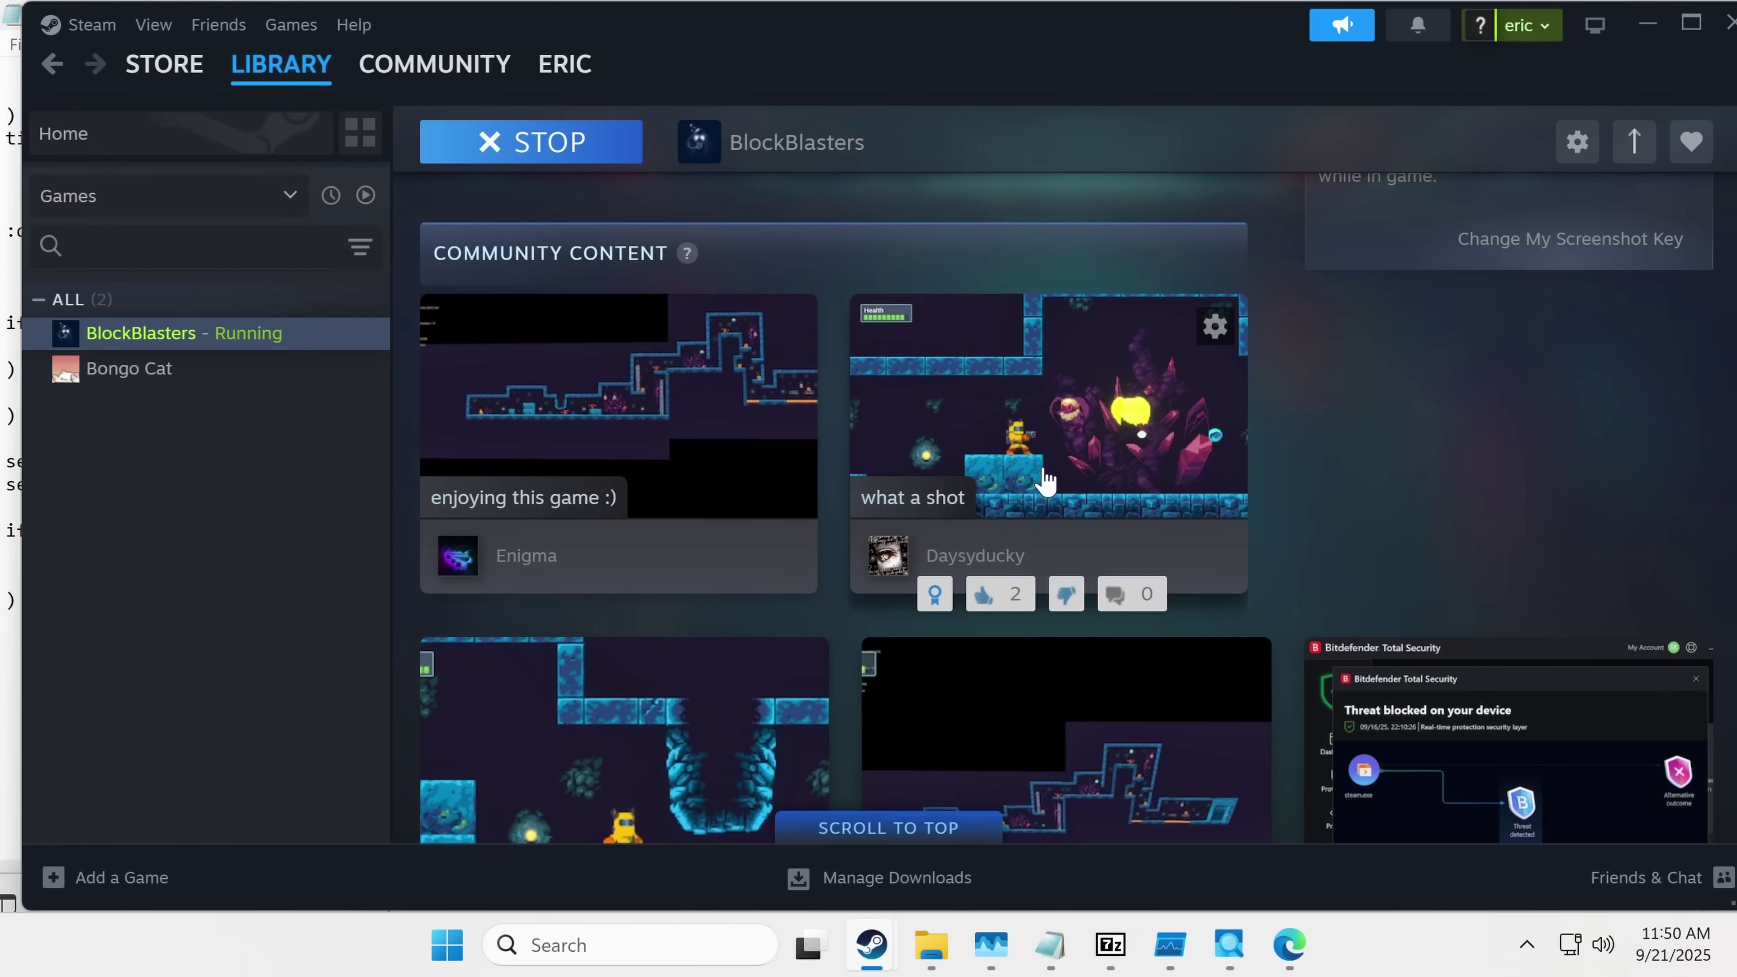
pyautogui.click(1094, 438)
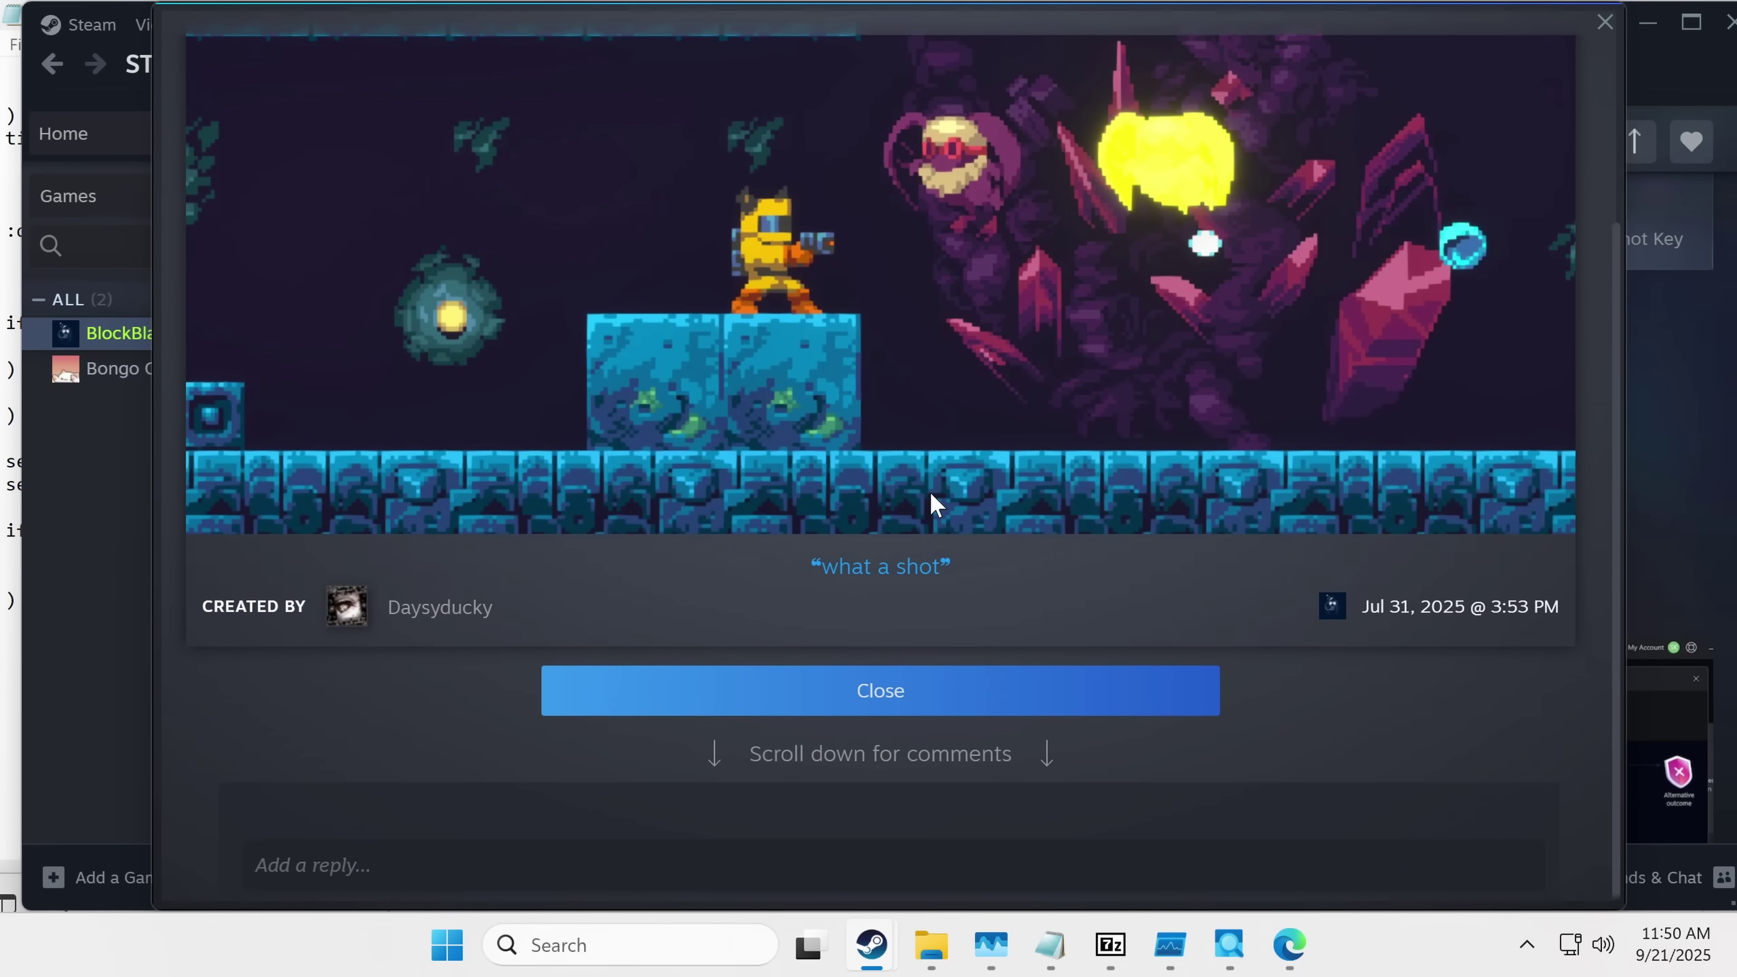
pyautogui.press('Escape')
pyautogui.scroll(6, 826, 480)
pyautogui.scroll(-3, 882, 509)
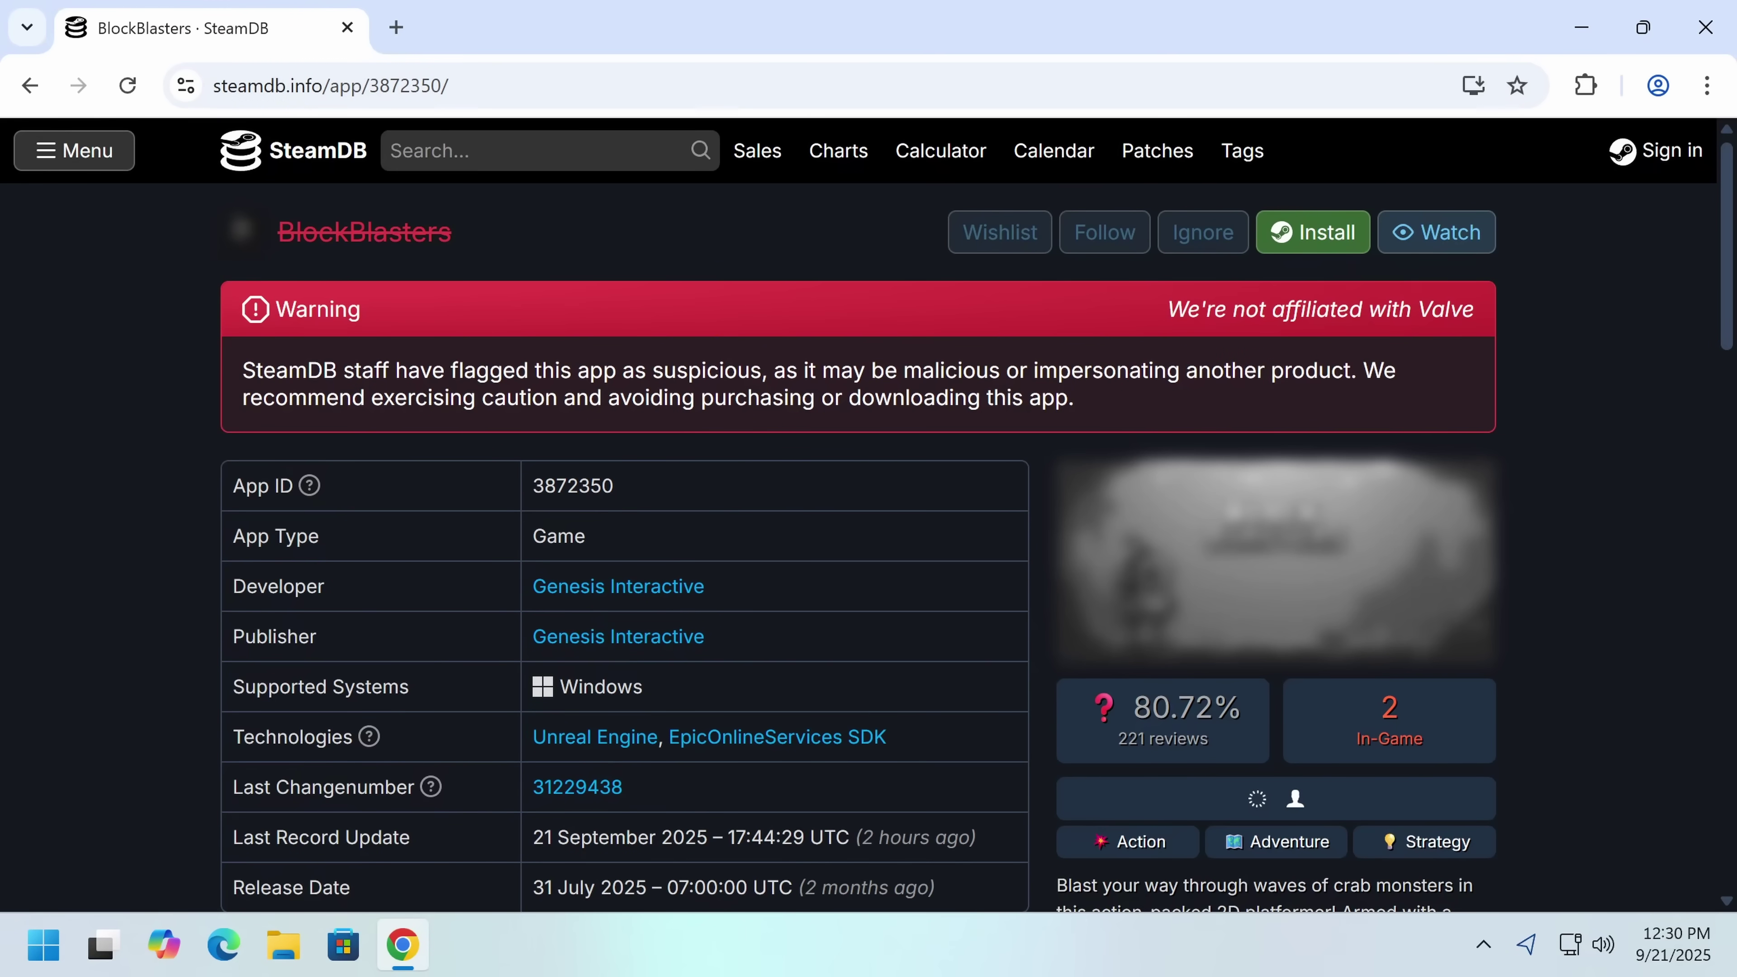
# Step: Read the warning, app details and user note on the BlockBlasters SteamDB page
pyautogui.moveTo(535, 371); pyautogui.dragTo(364, 446)
pyautogui.click(364, 446)
pyautogui.scroll(-4, 656, 445)
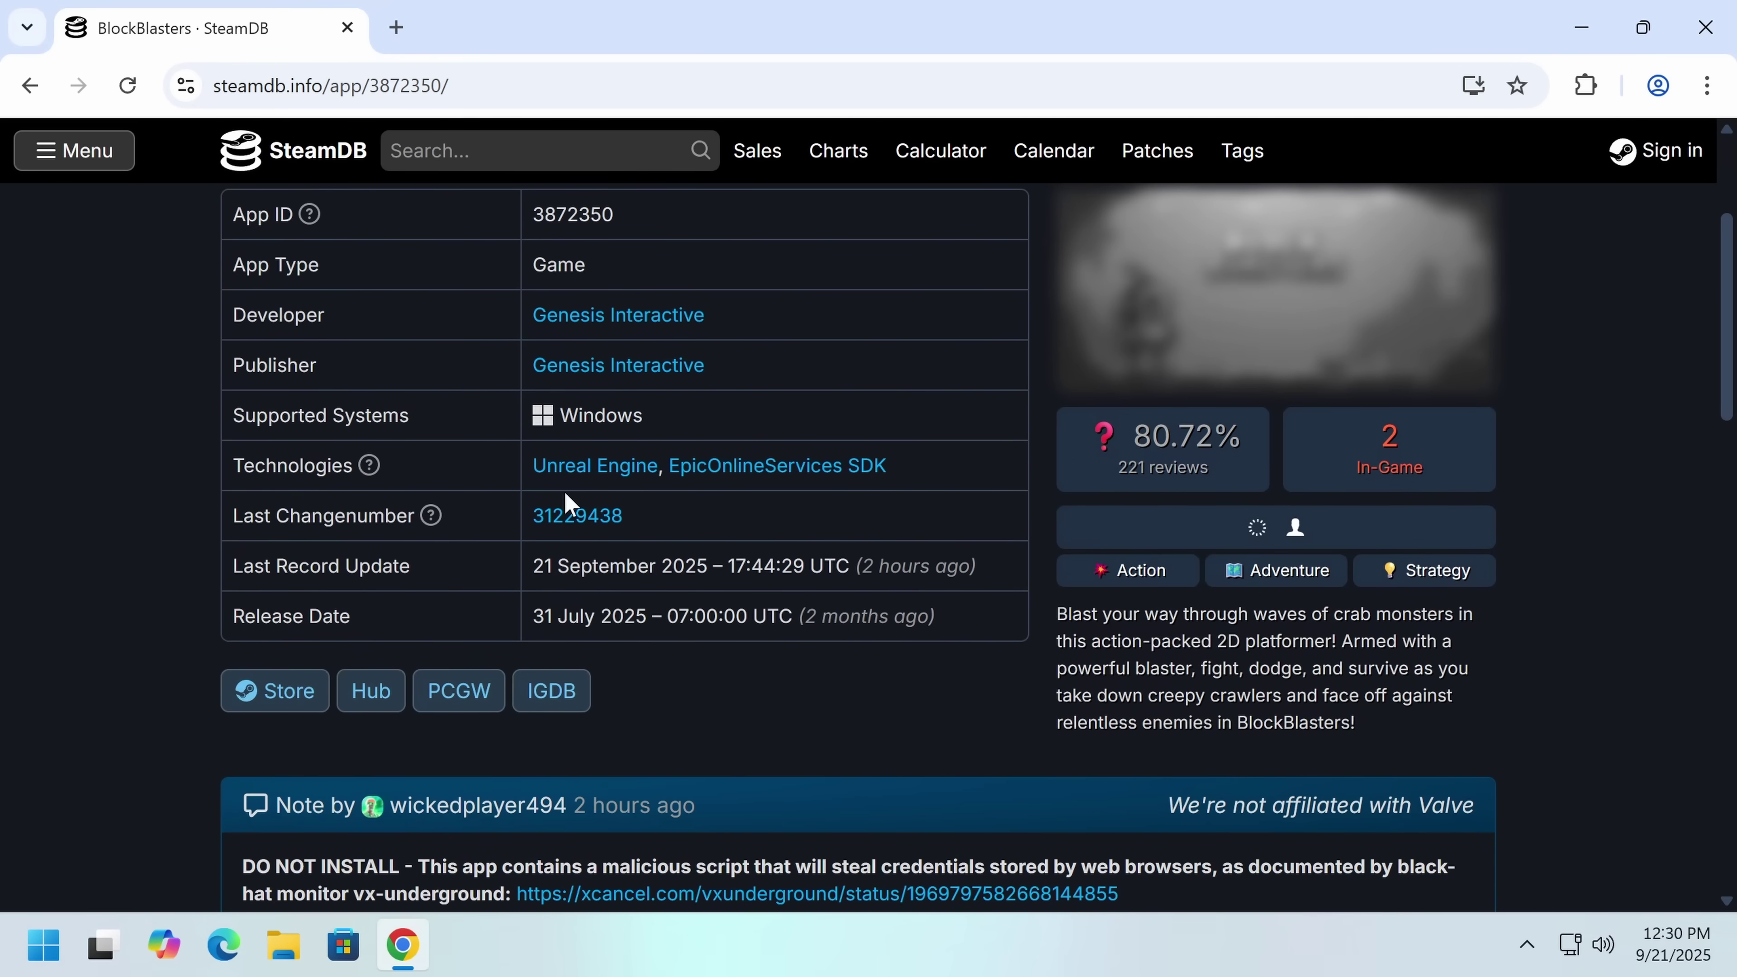
pyautogui.scroll(-6, 563, 492)
pyautogui.scroll(-4, 562, 507)
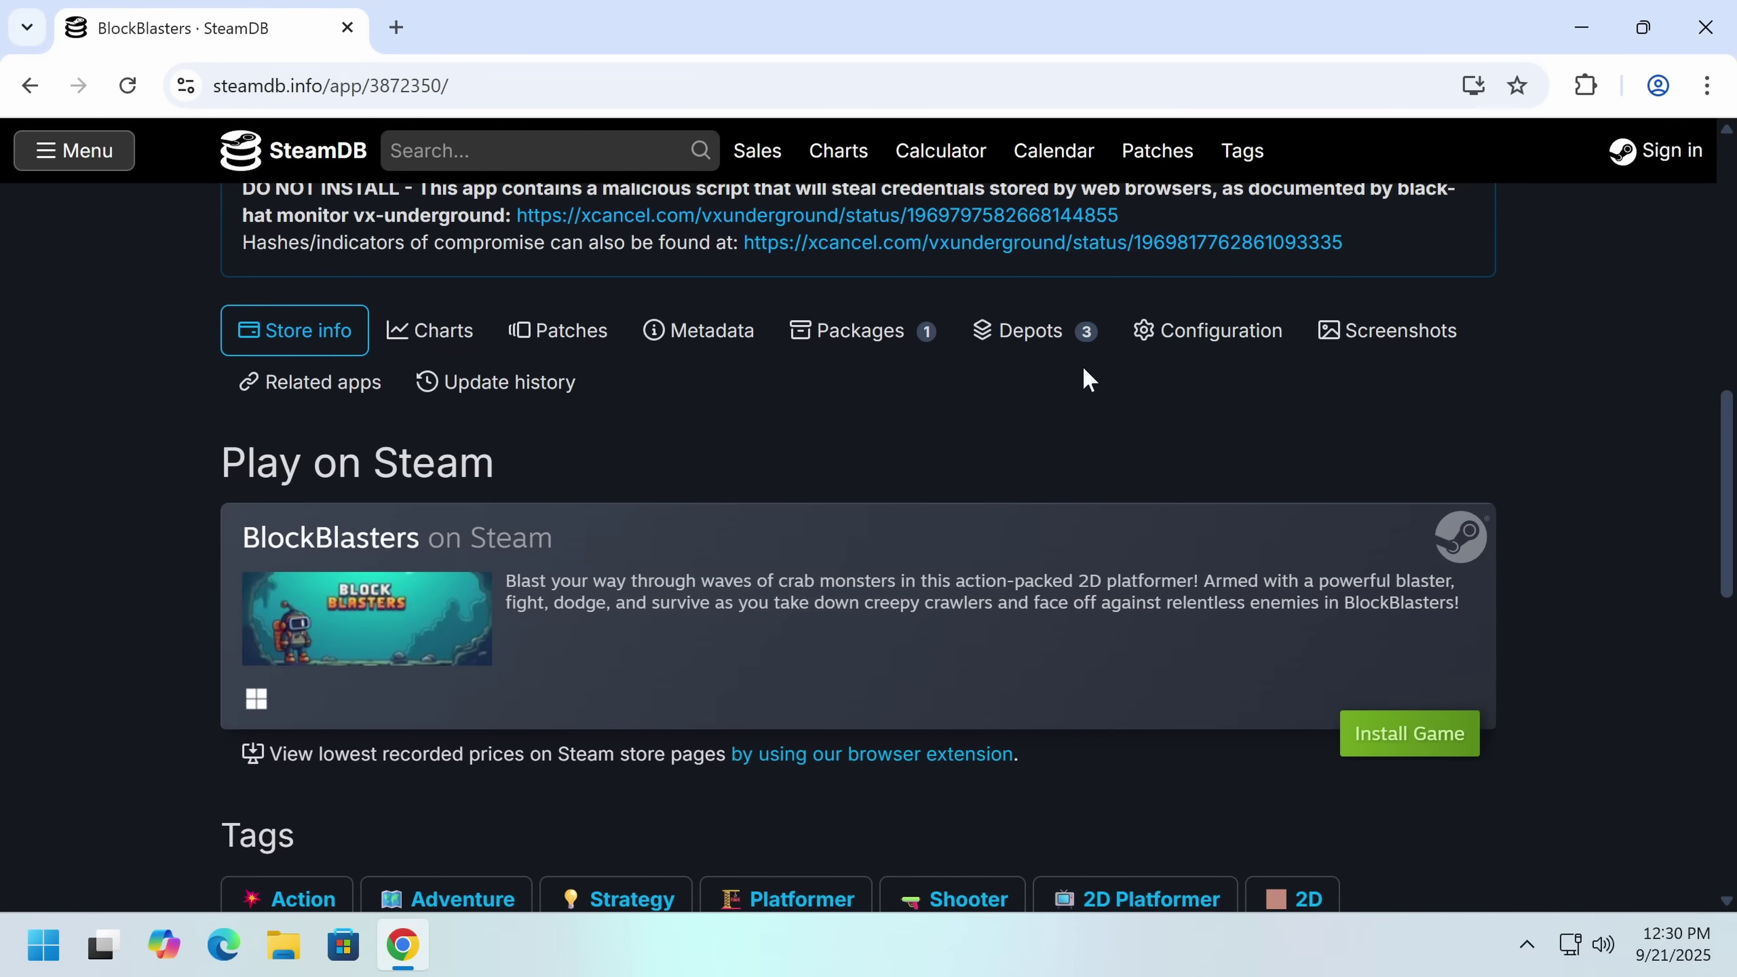
# Step: Show the BlockBlasters patch builds on SteamDB and open the 12 August 2025 build in a new tab
pyautogui.click(512, 339)
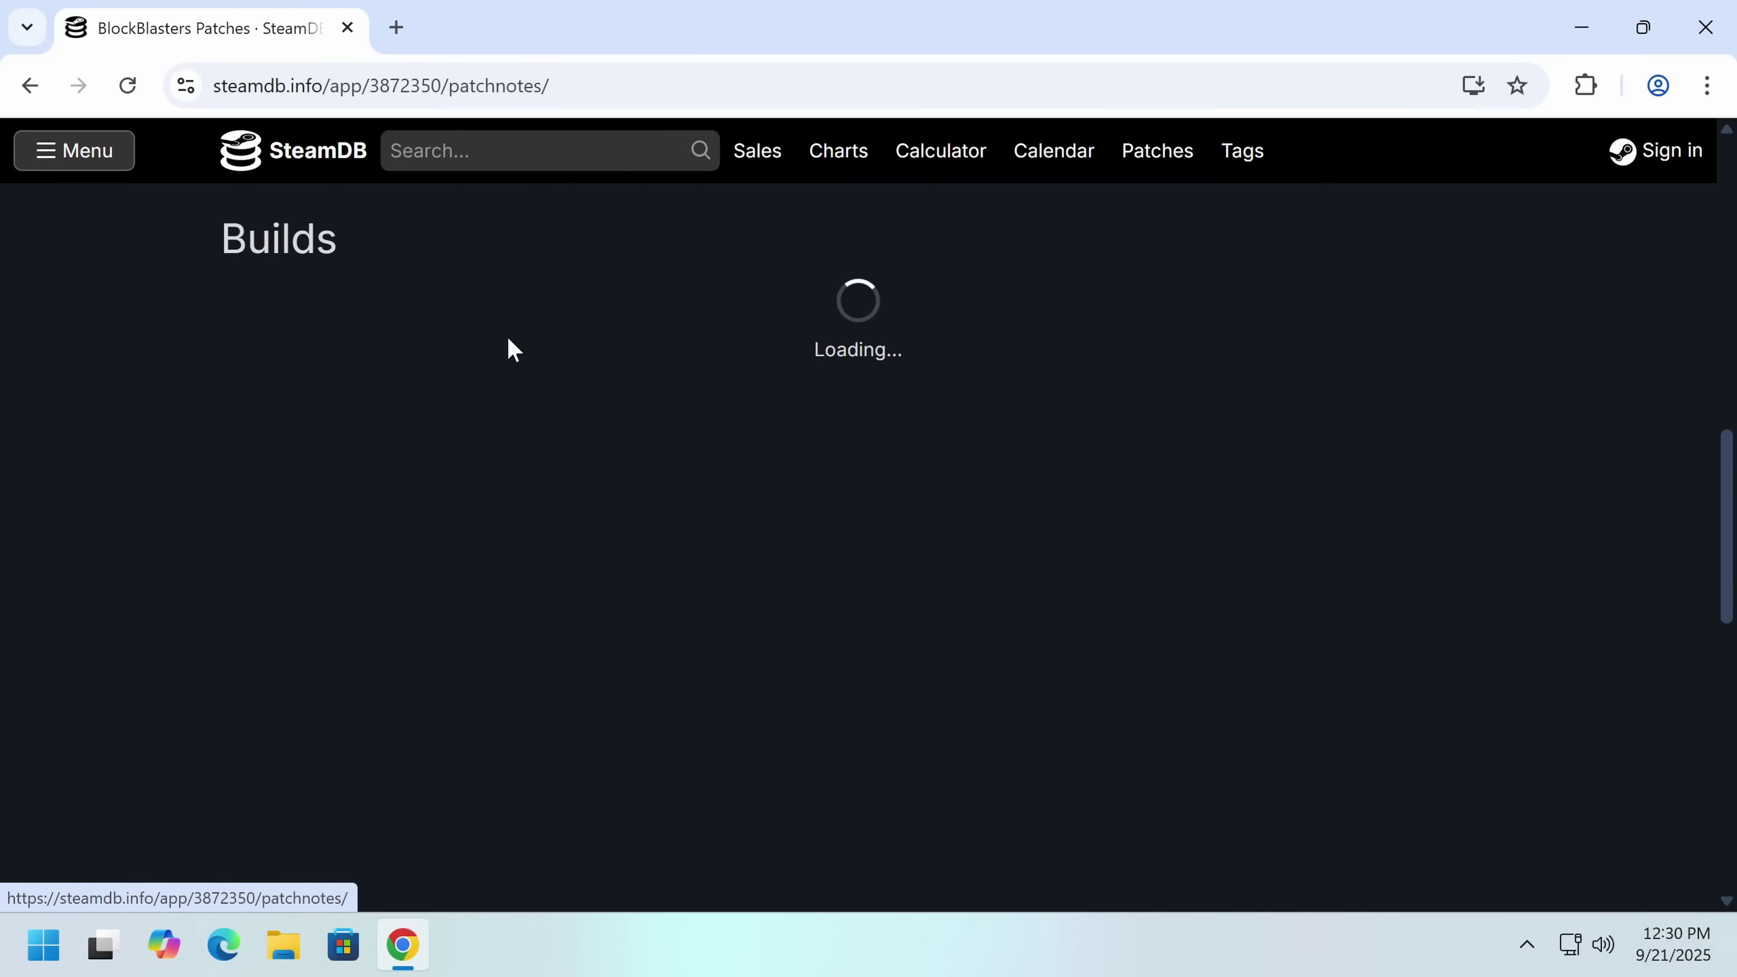
pyautogui.scroll(-6, 523, 395)
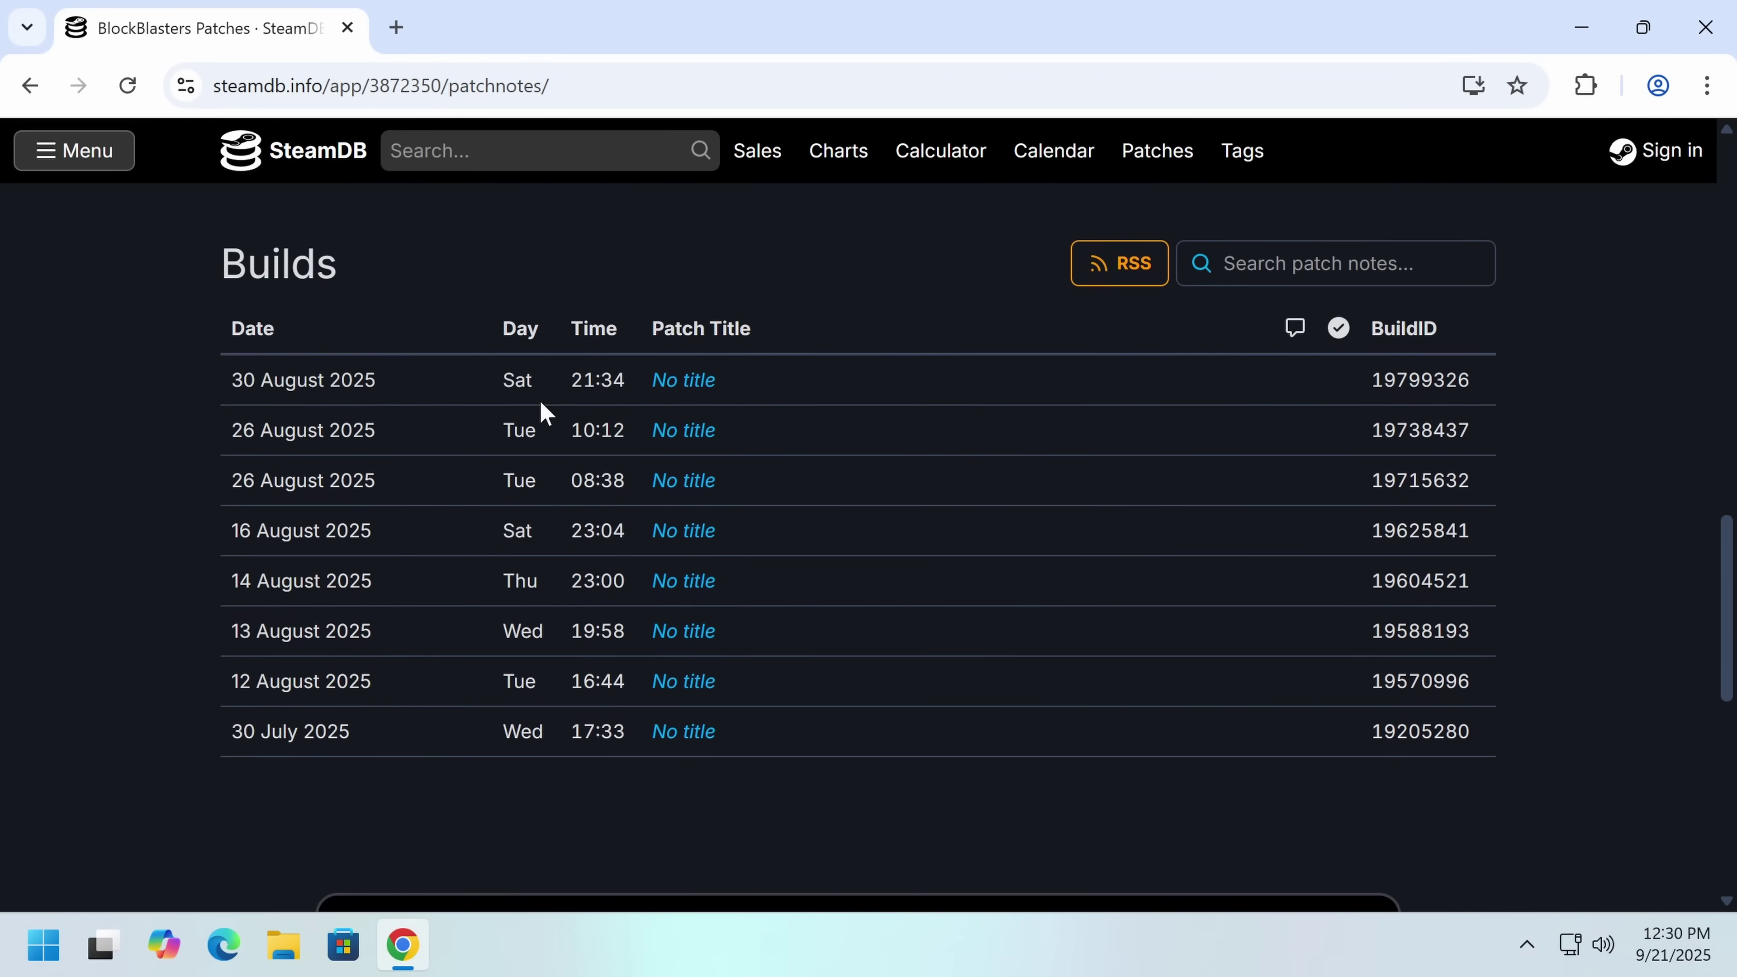
pyautogui.click(667, 724)
pyautogui.click(684, 682)
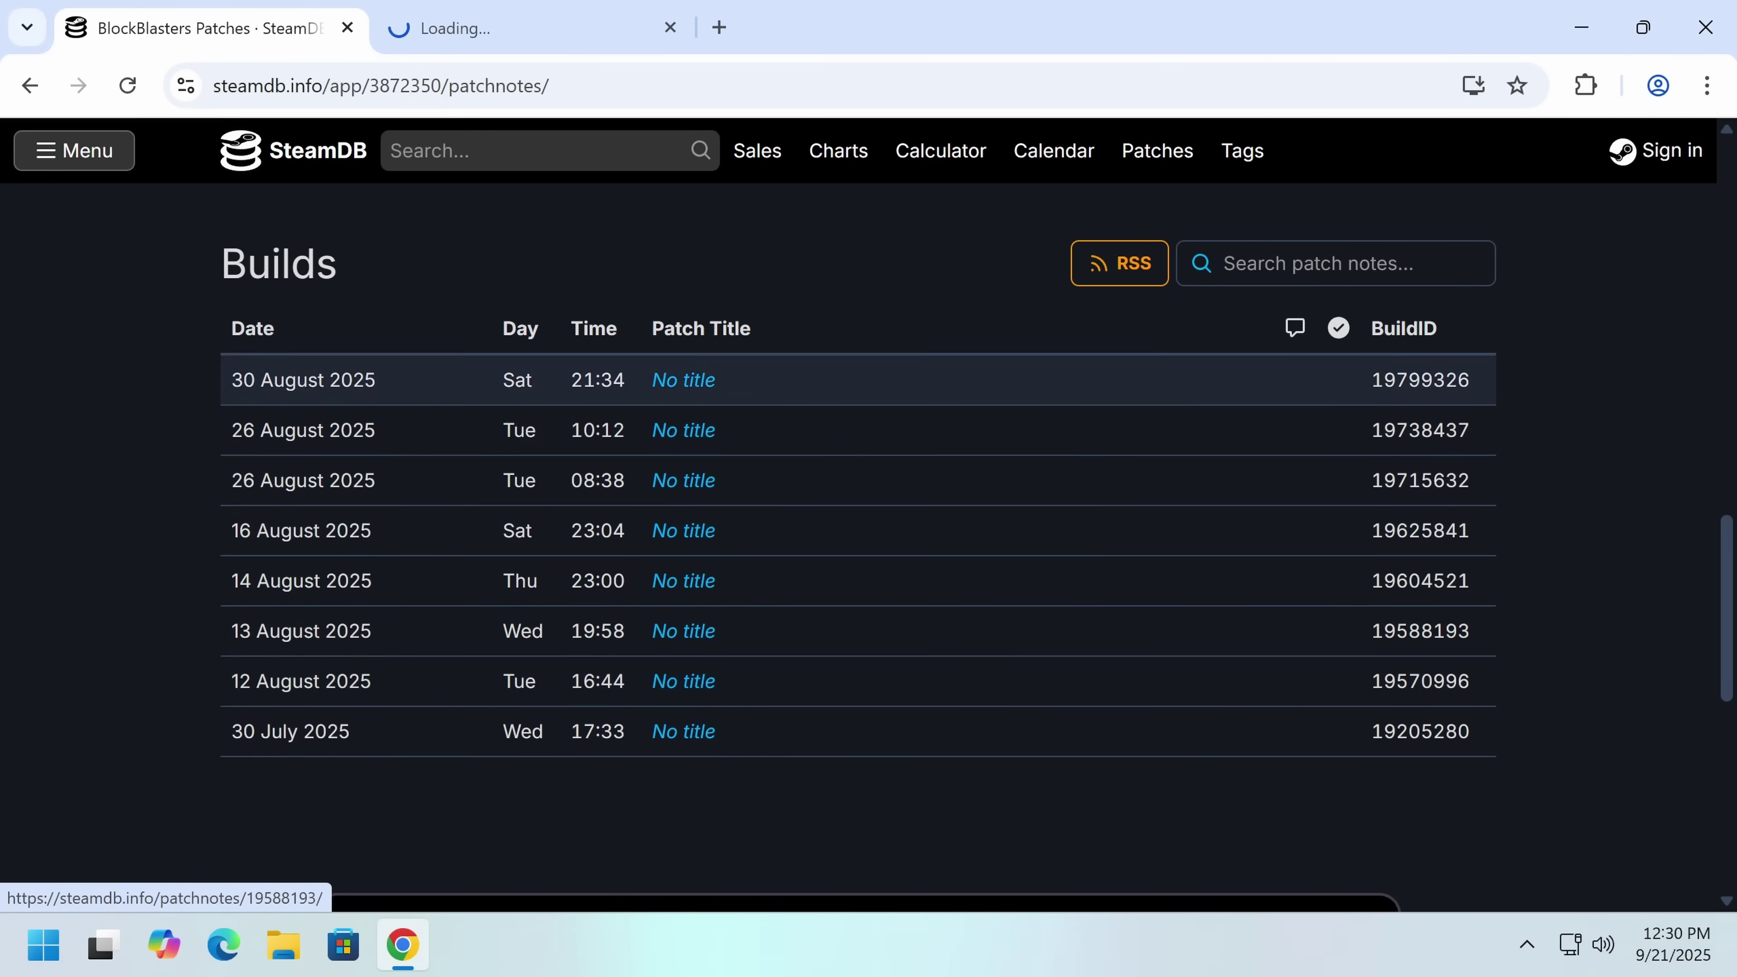
# Step: Examine the complete changed-files list of the 12 August update, from the added files down to the removed files and manifest ID
pyautogui.scroll(-4, 891, 667)
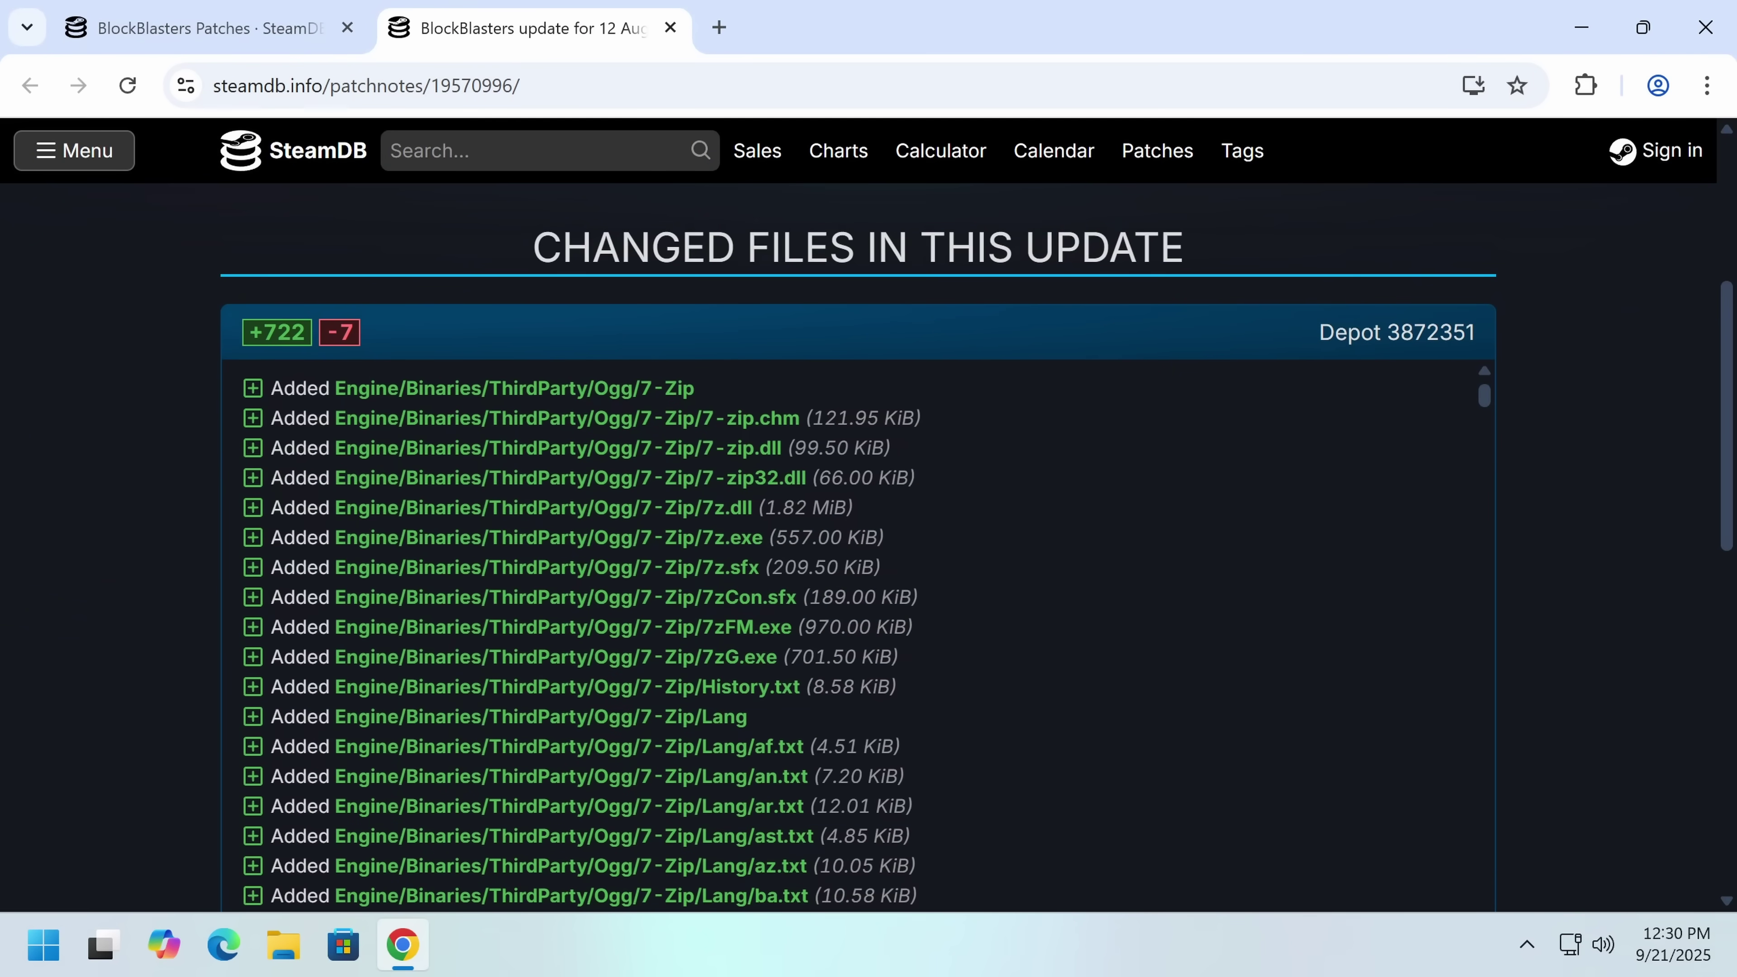
pyautogui.scroll(-20, 867, 635)
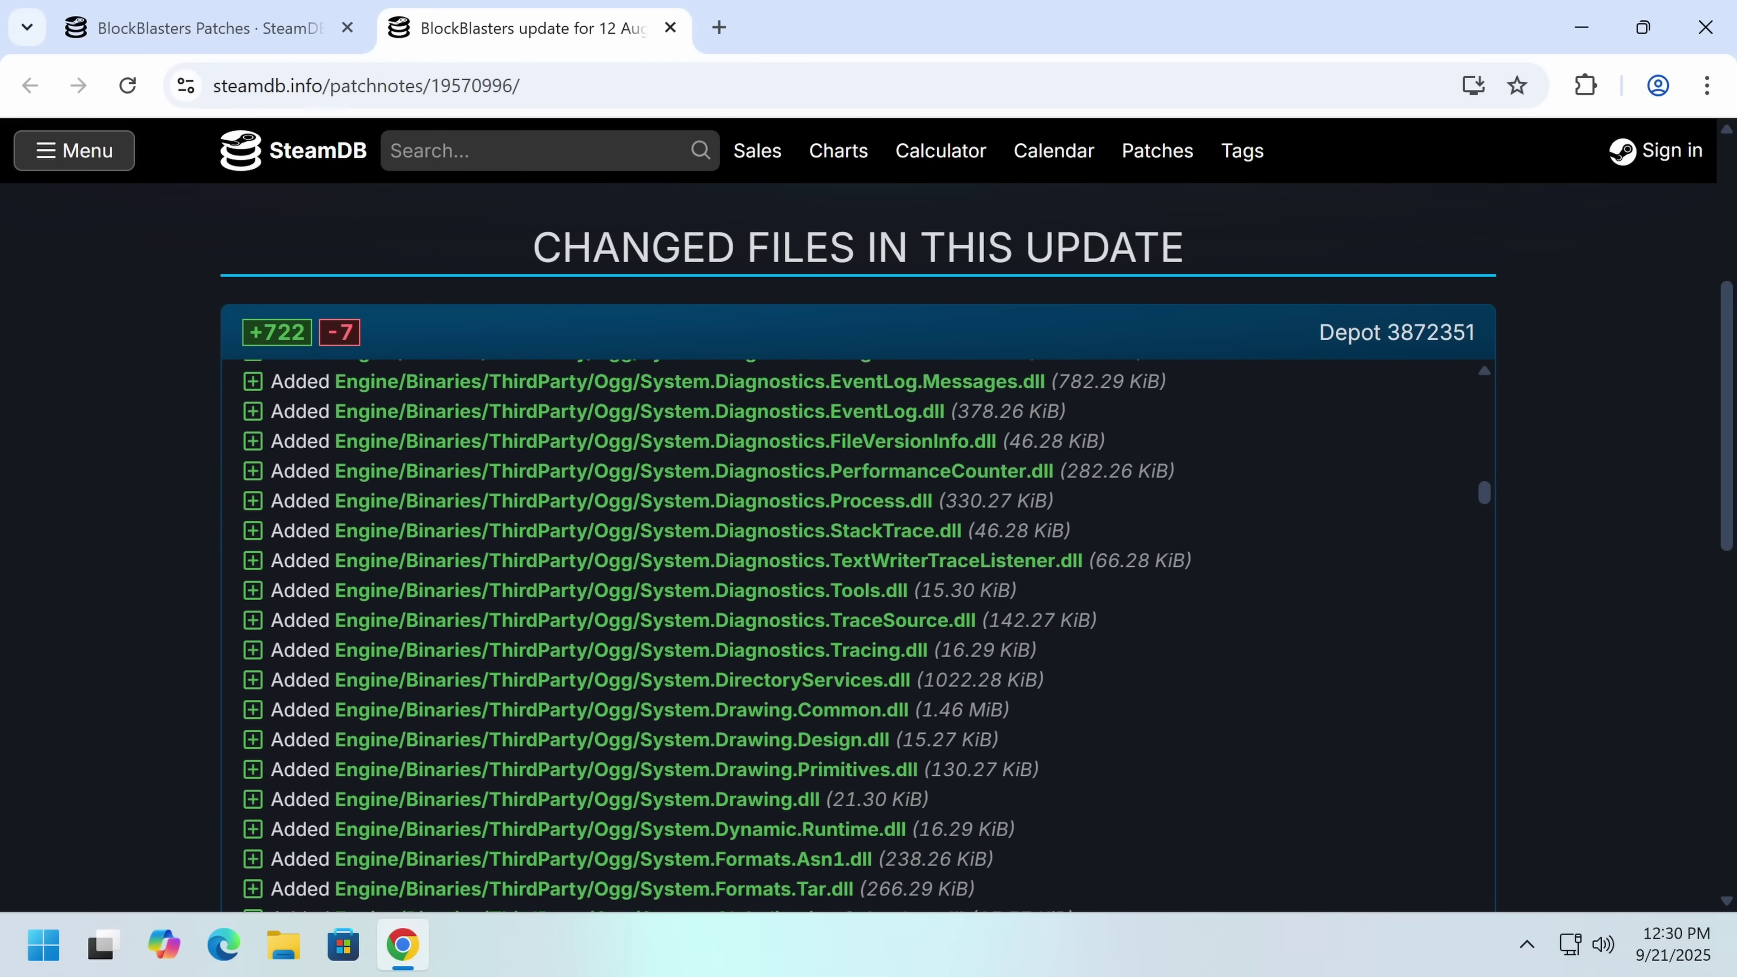
pyautogui.scroll(-20, 867, 633)
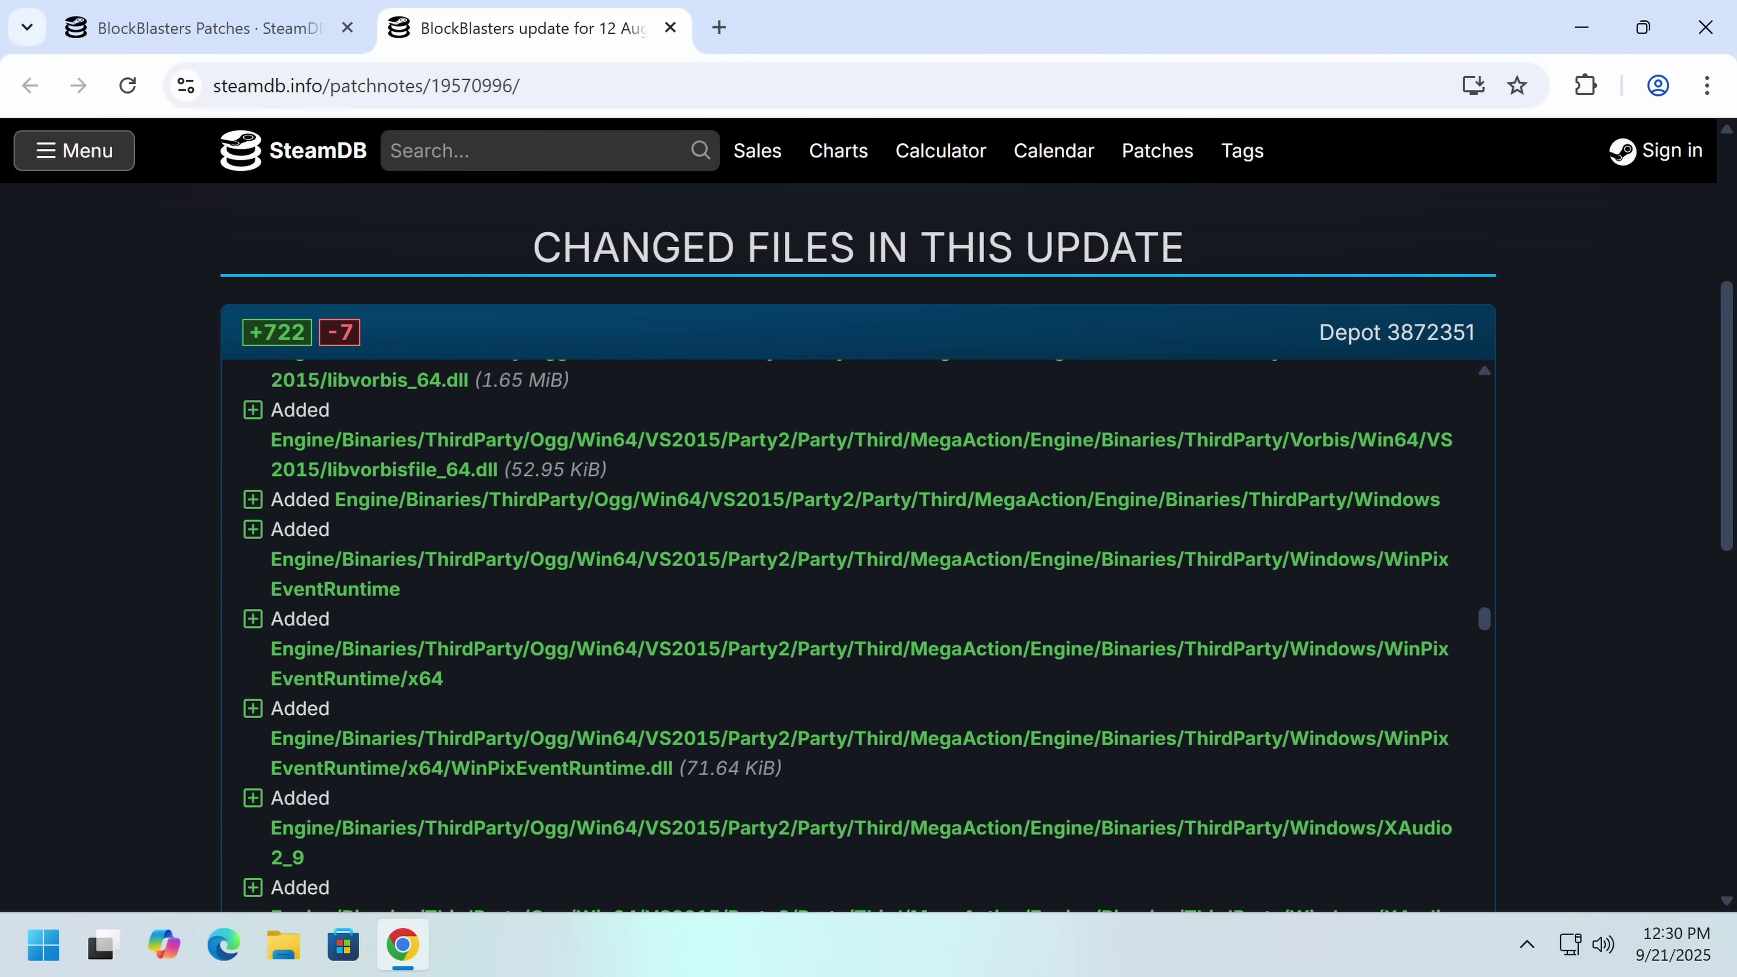
pyautogui.scroll(-20, 867, 635)
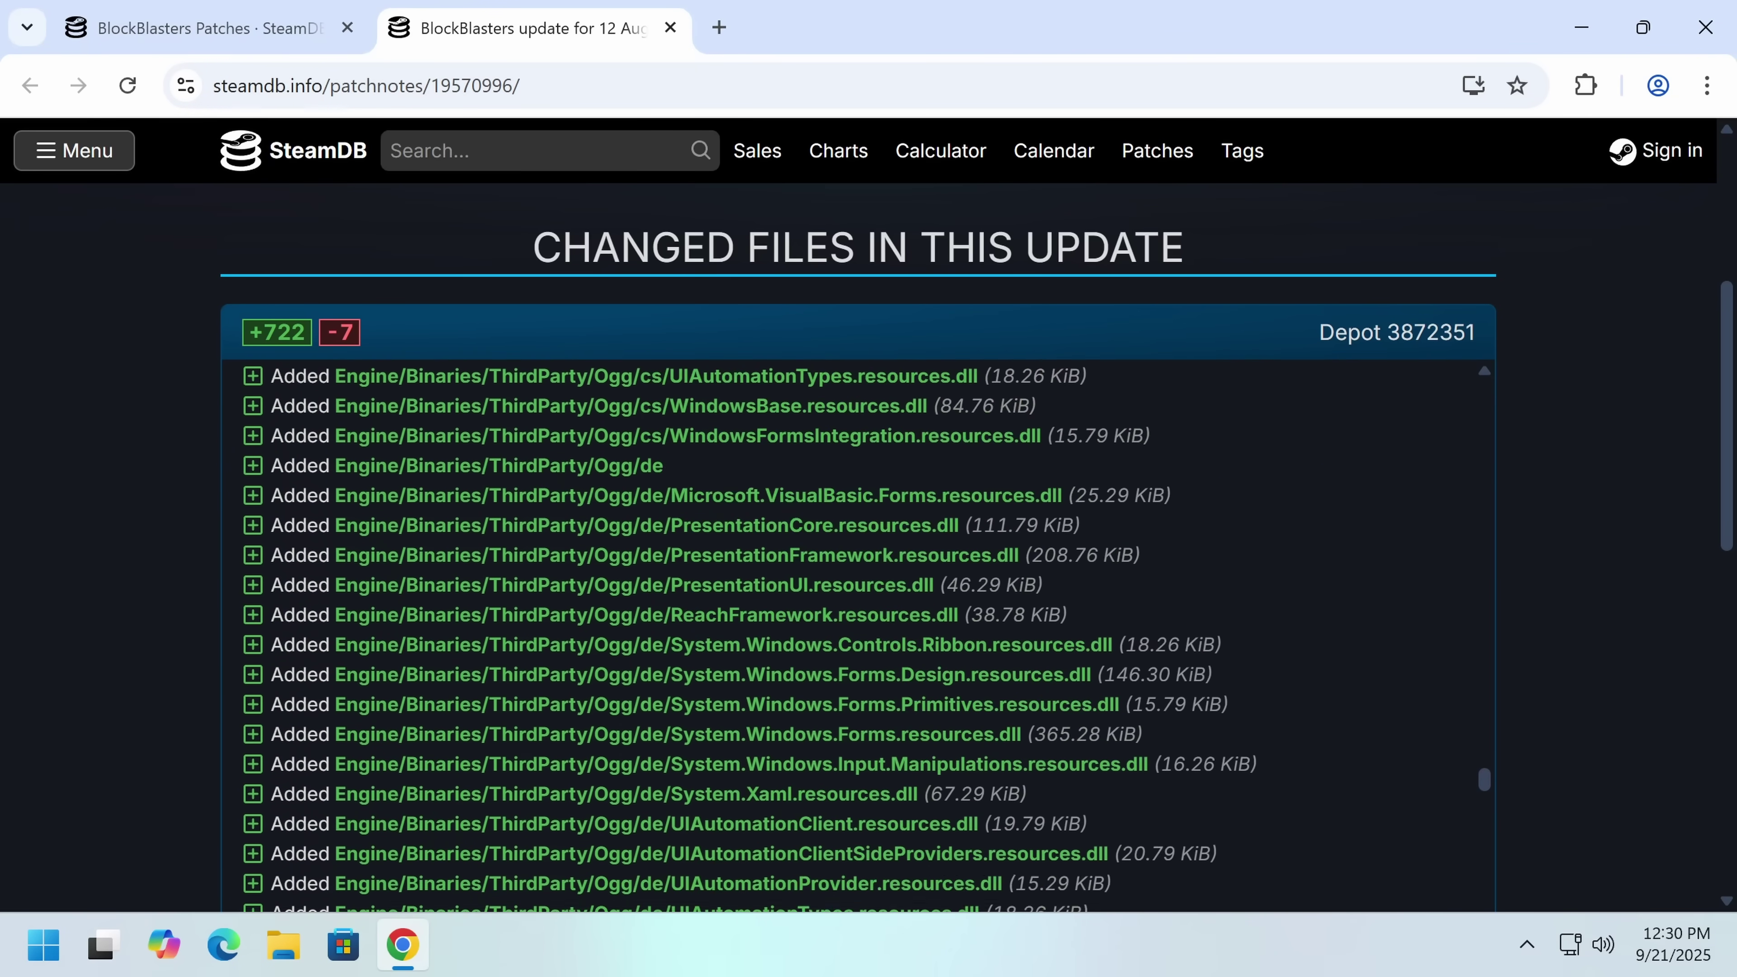
pyautogui.scroll(-15, 868, 636)
pyautogui.scroll(-10, 193, 613)
pyautogui.scroll(5, 407, 504)
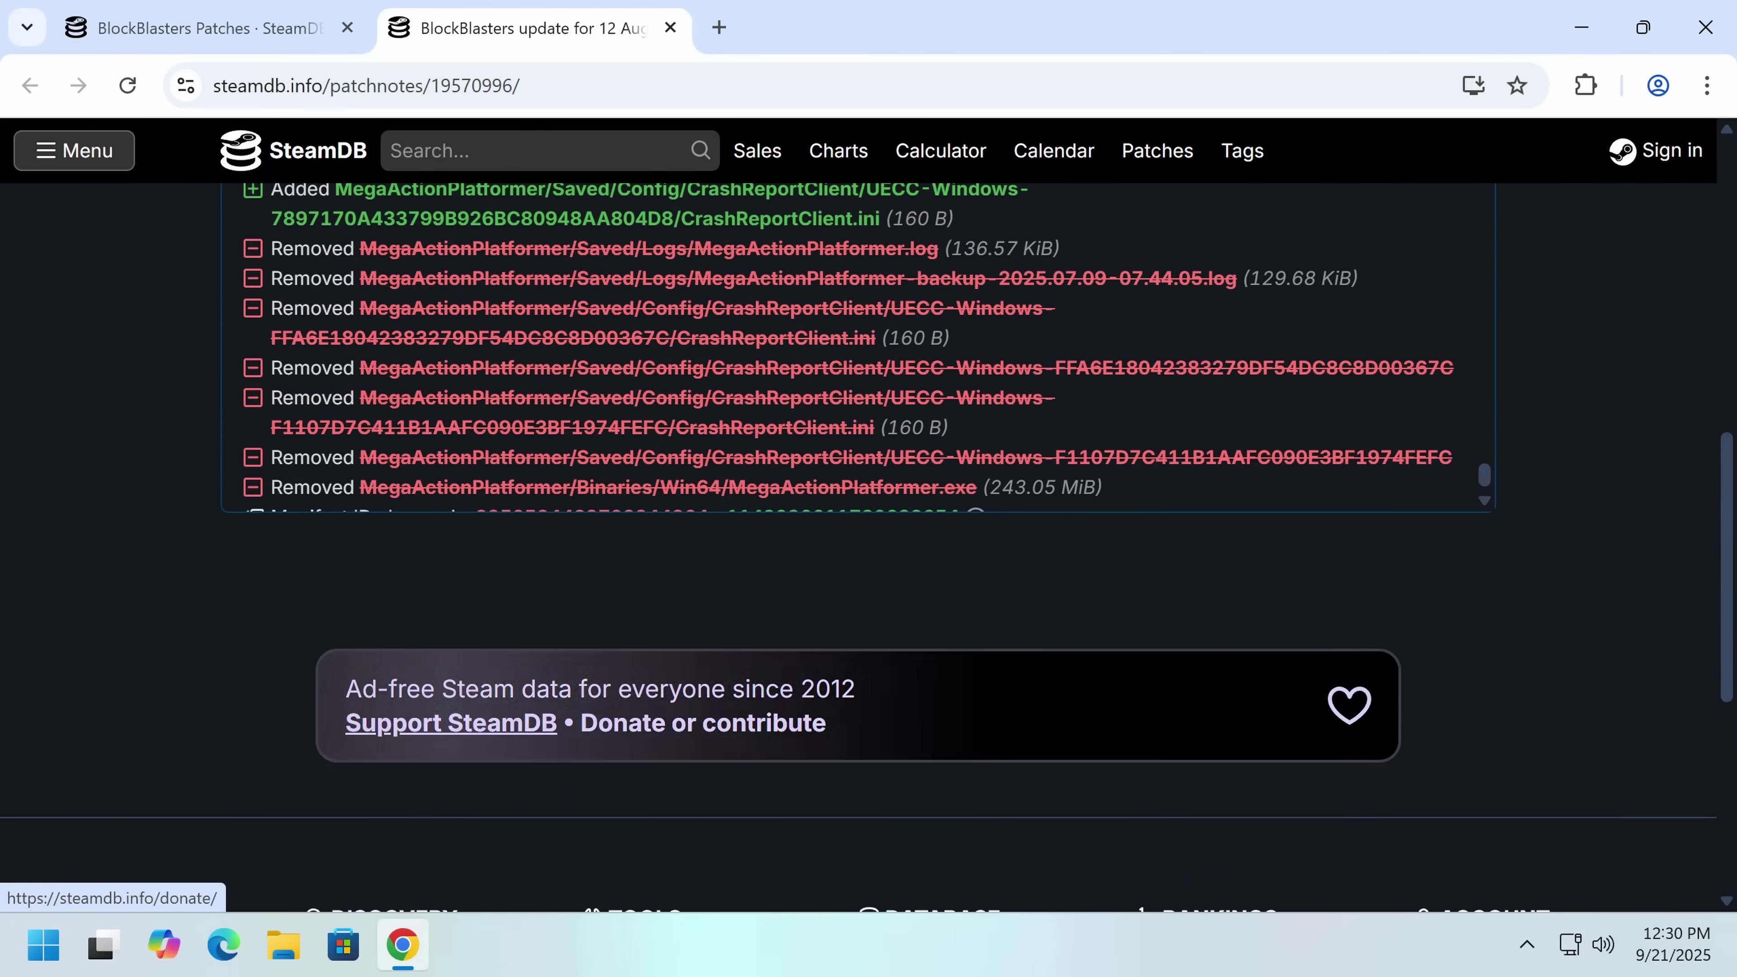
pyautogui.scroll(1, 407, 499)
pyautogui.scroll(-1, 472, 340)
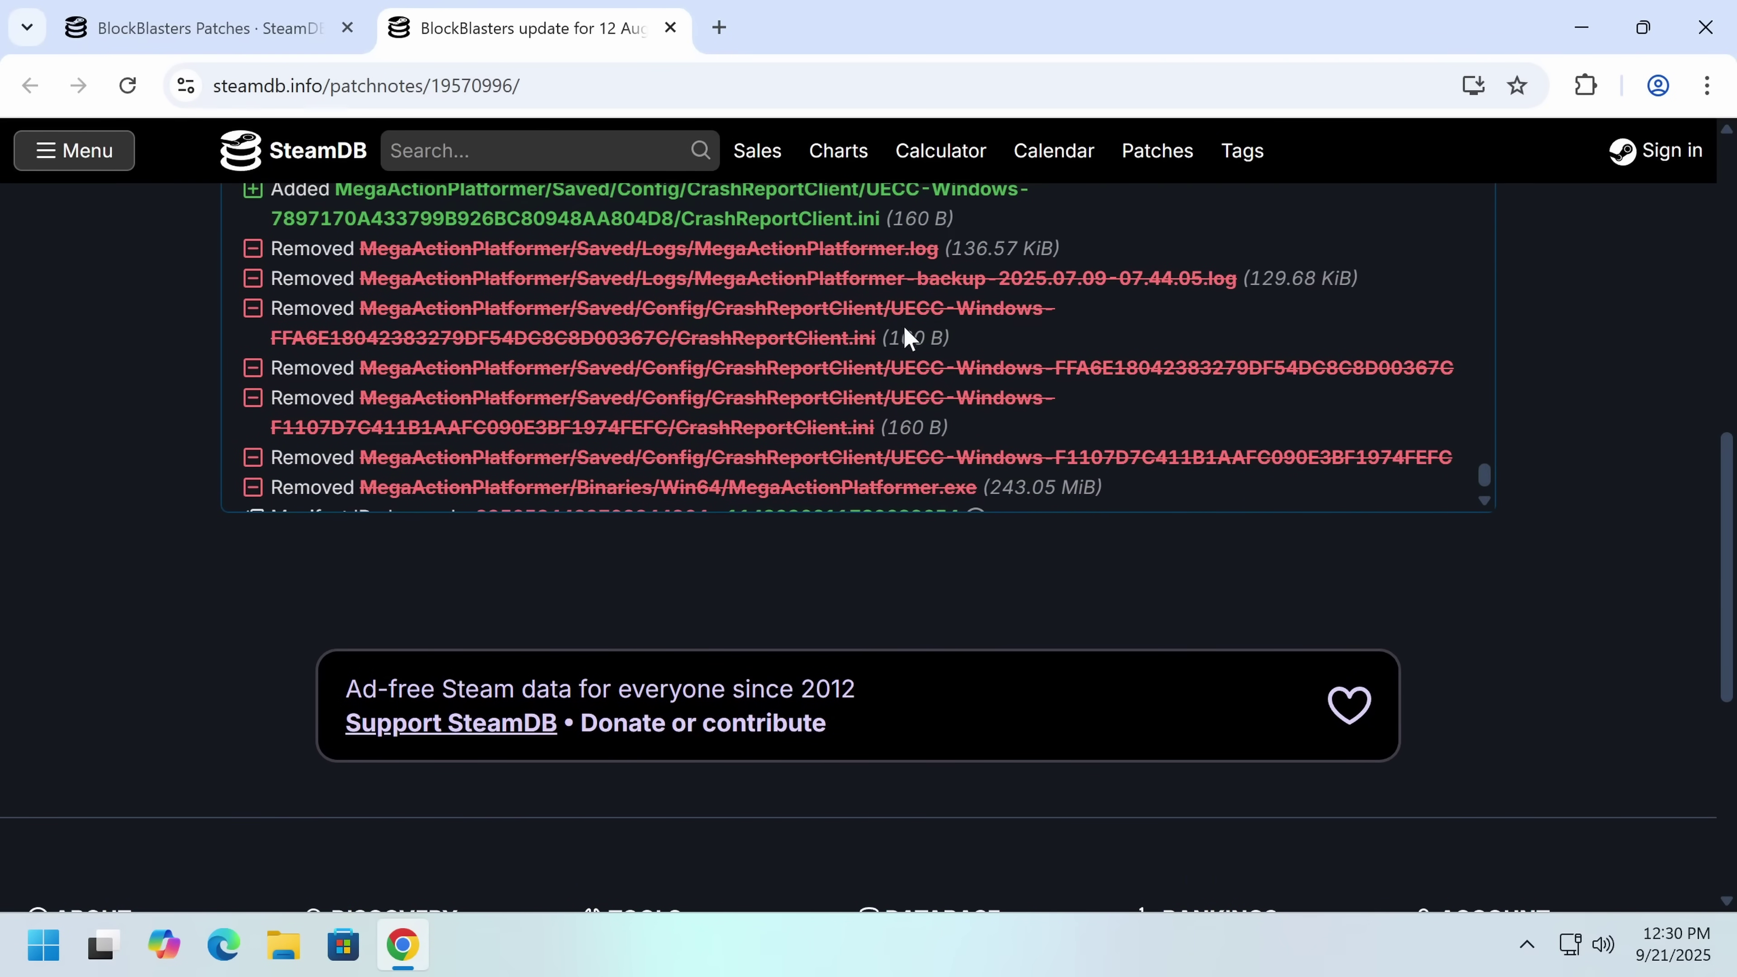
pyautogui.scroll(-1, 745, 479)
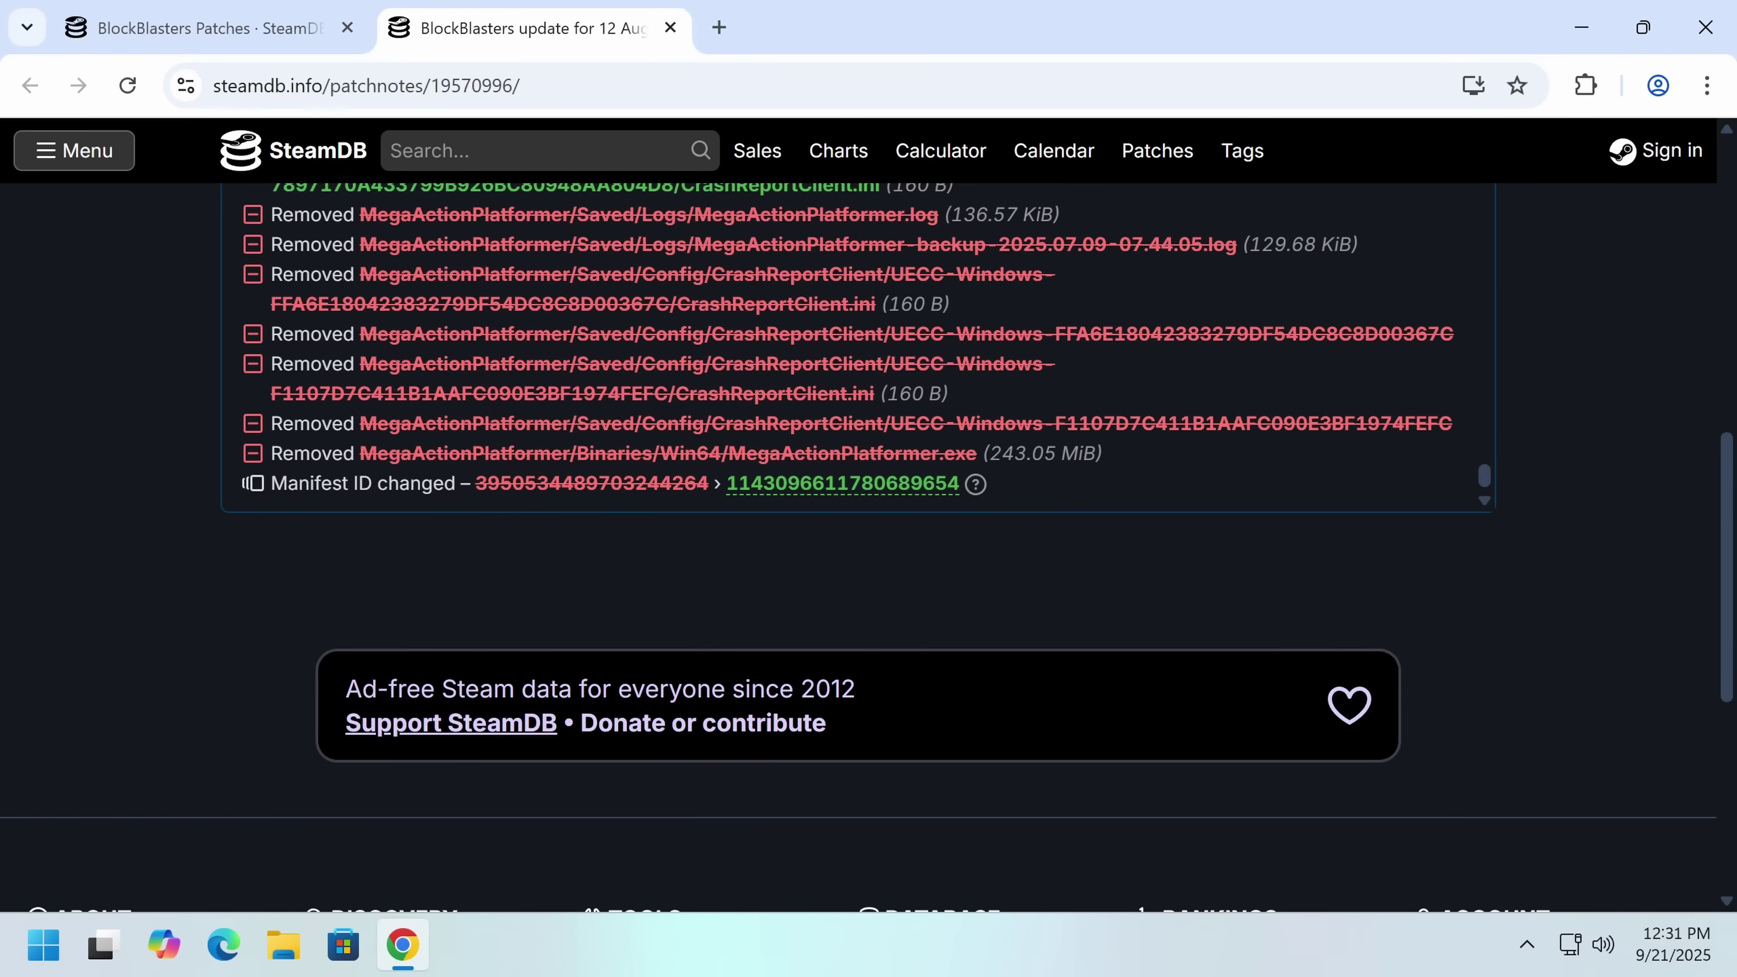
pyautogui.scroll(2, 858, 346)
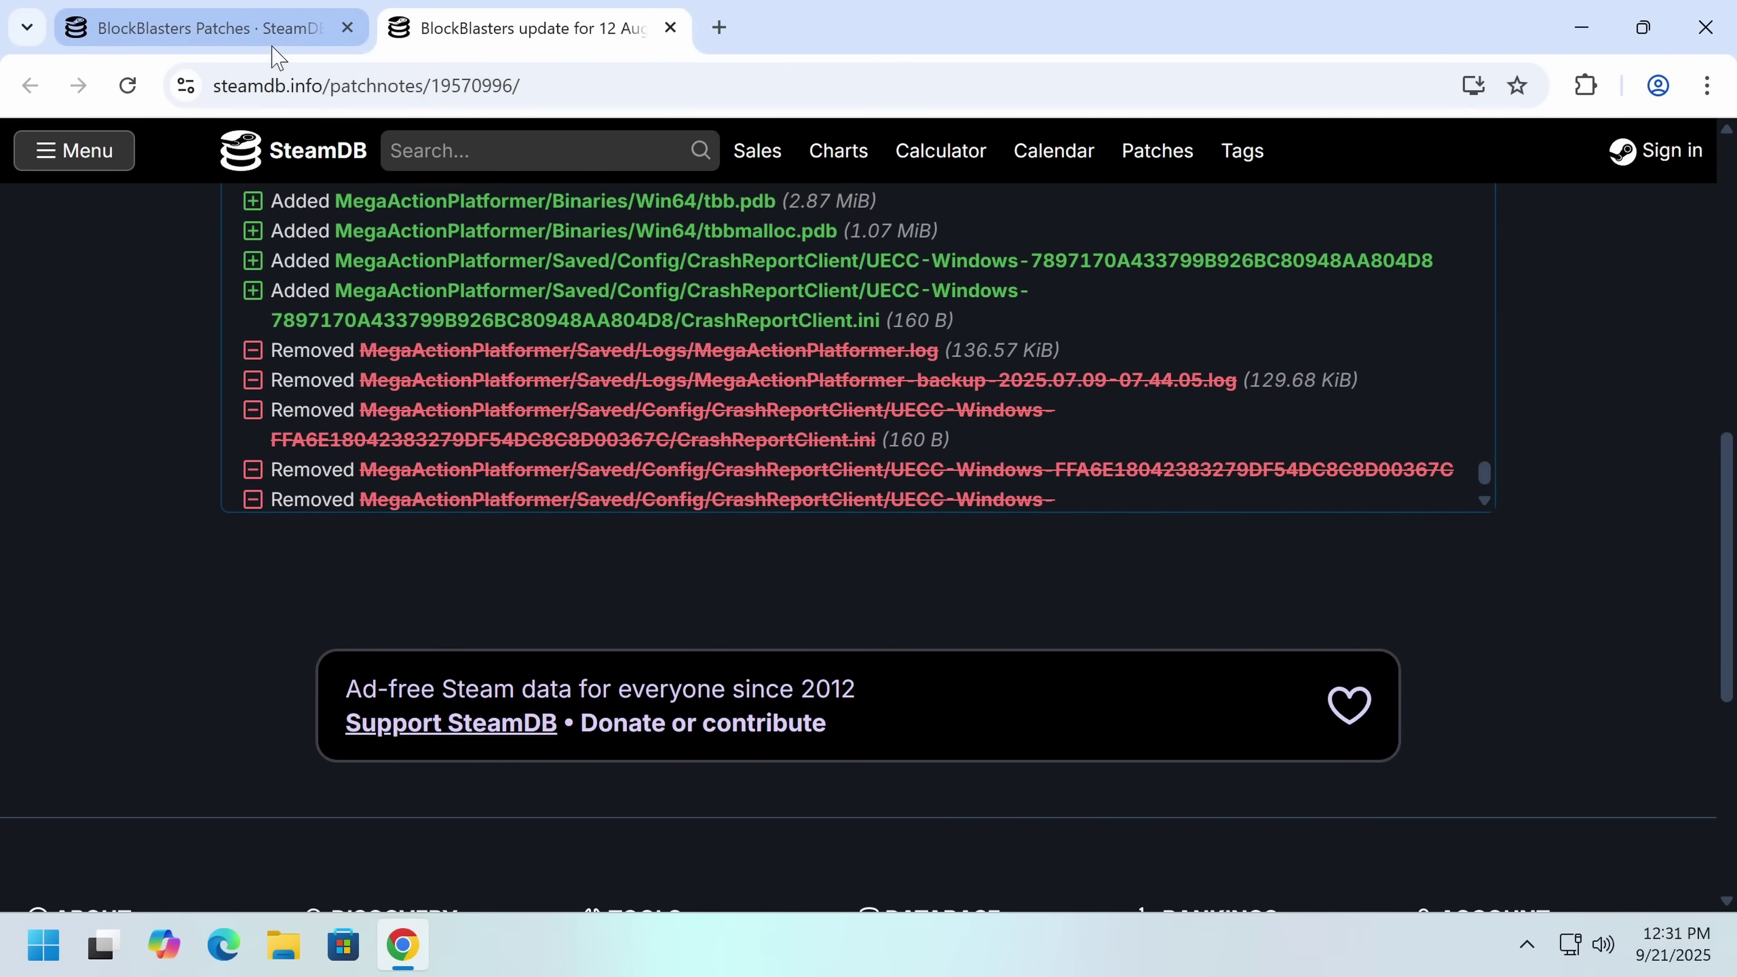
# Step: Open the 13 August 2025 build from the builds list in a separate tab and inspect its changed files
pyautogui.click(225, 29)
pyautogui.middleClick(294, 631)
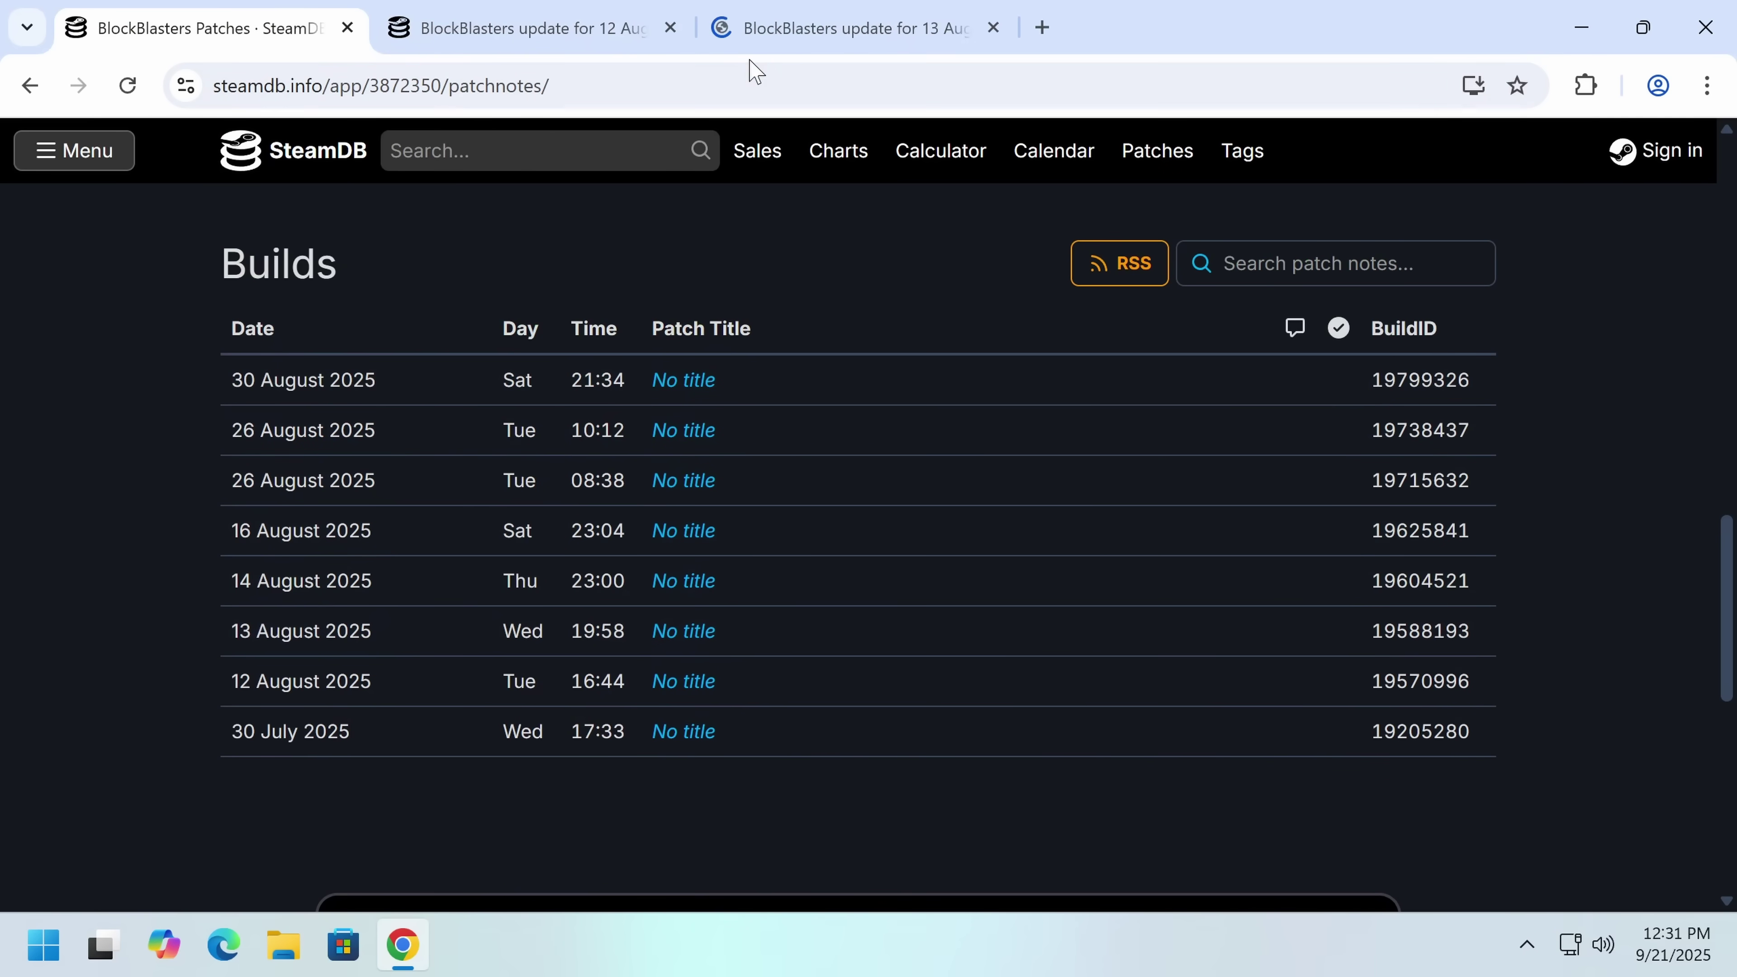
pyautogui.click(753, 34)
pyautogui.scroll(-8, 793, 410)
pyautogui.scroll(3, 944, 616)
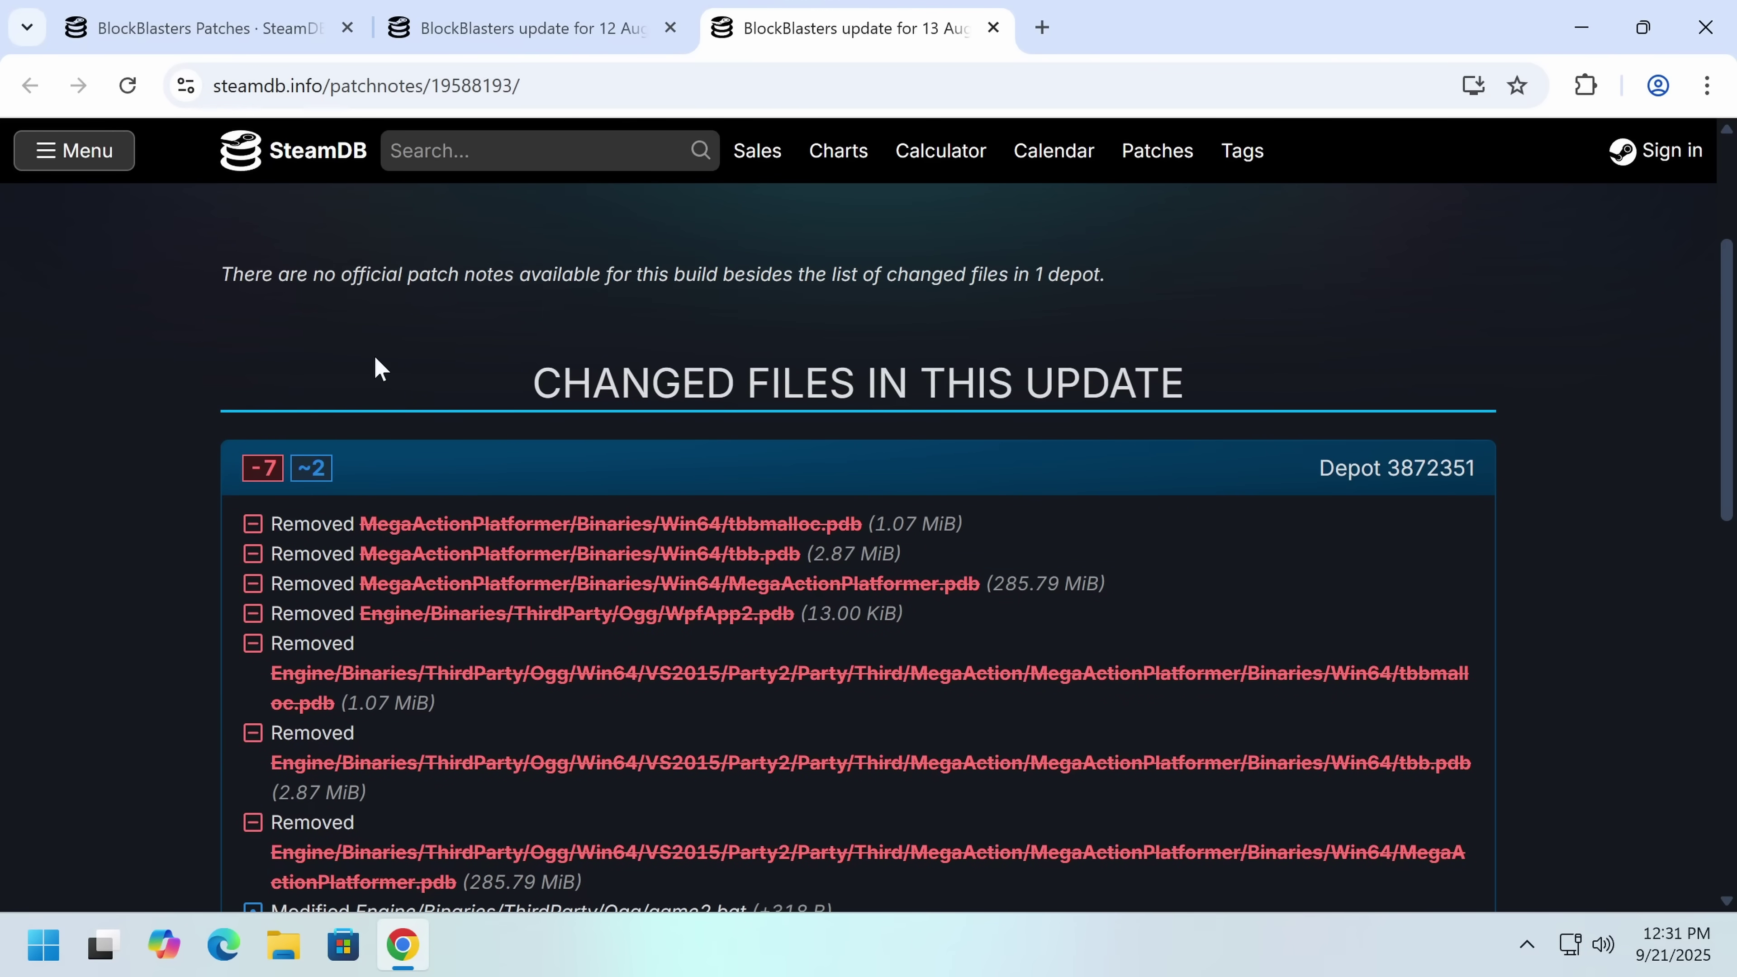
# Step: Open the 30 August 2025 build from the builds list, review its changed files and return to the list
pyautogui.click(205, 28)
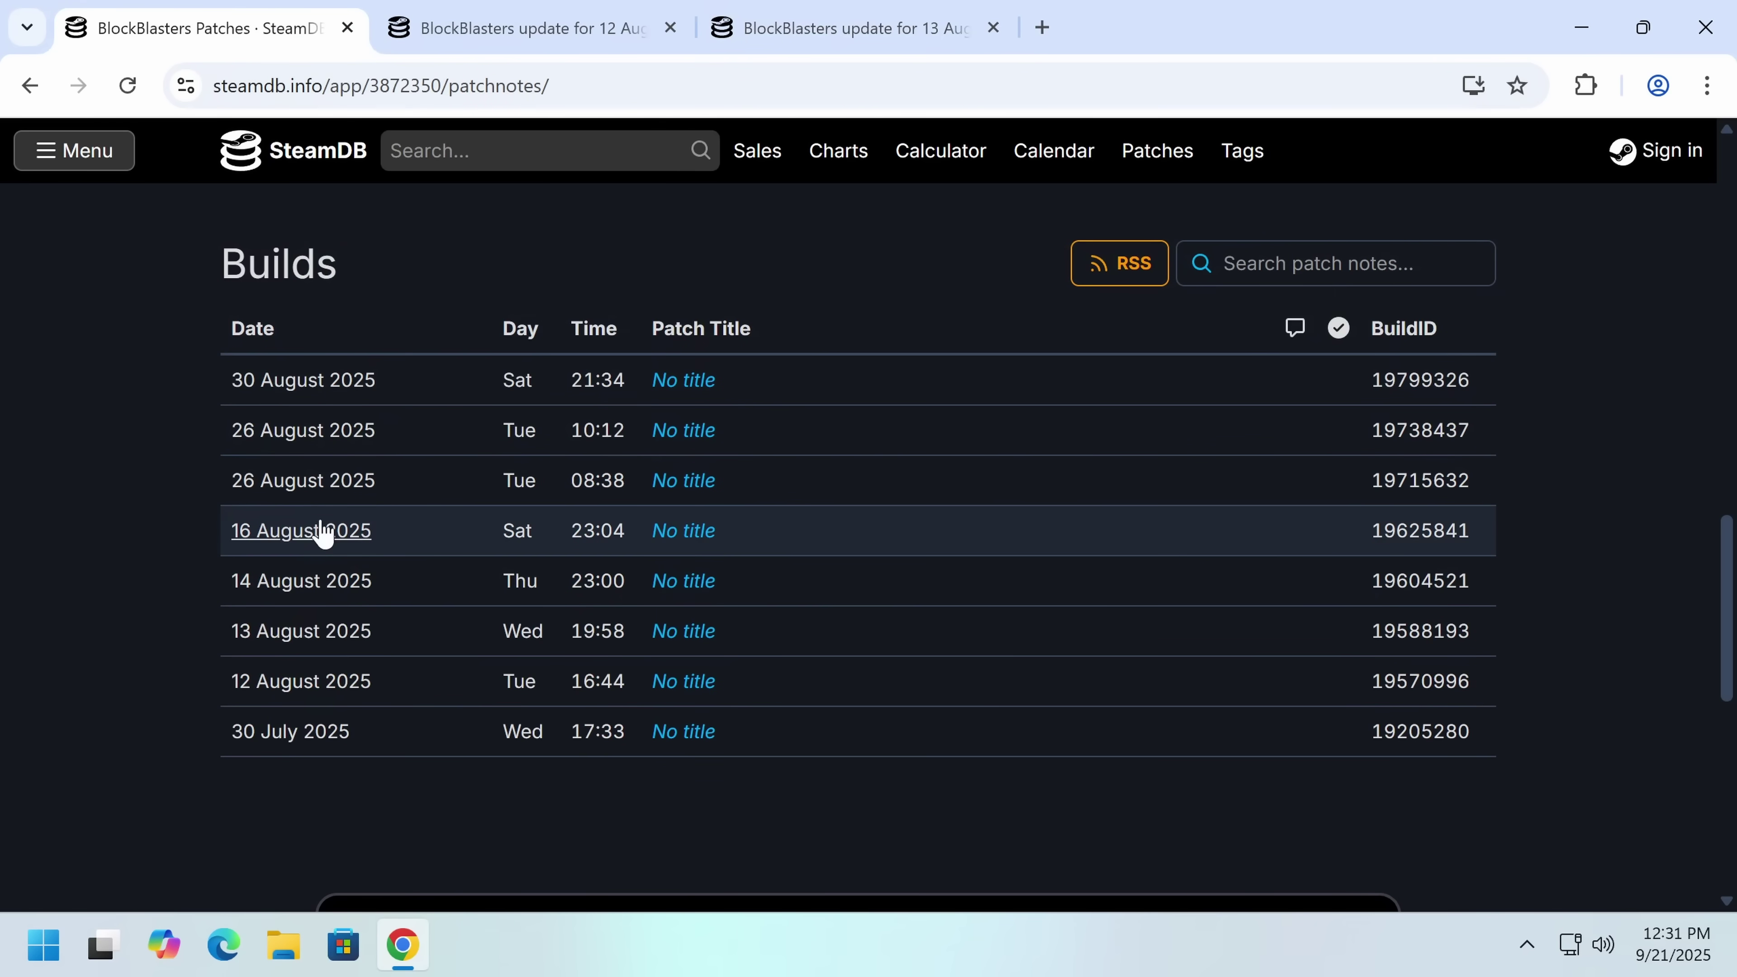
pyautogui.click(845, 403)
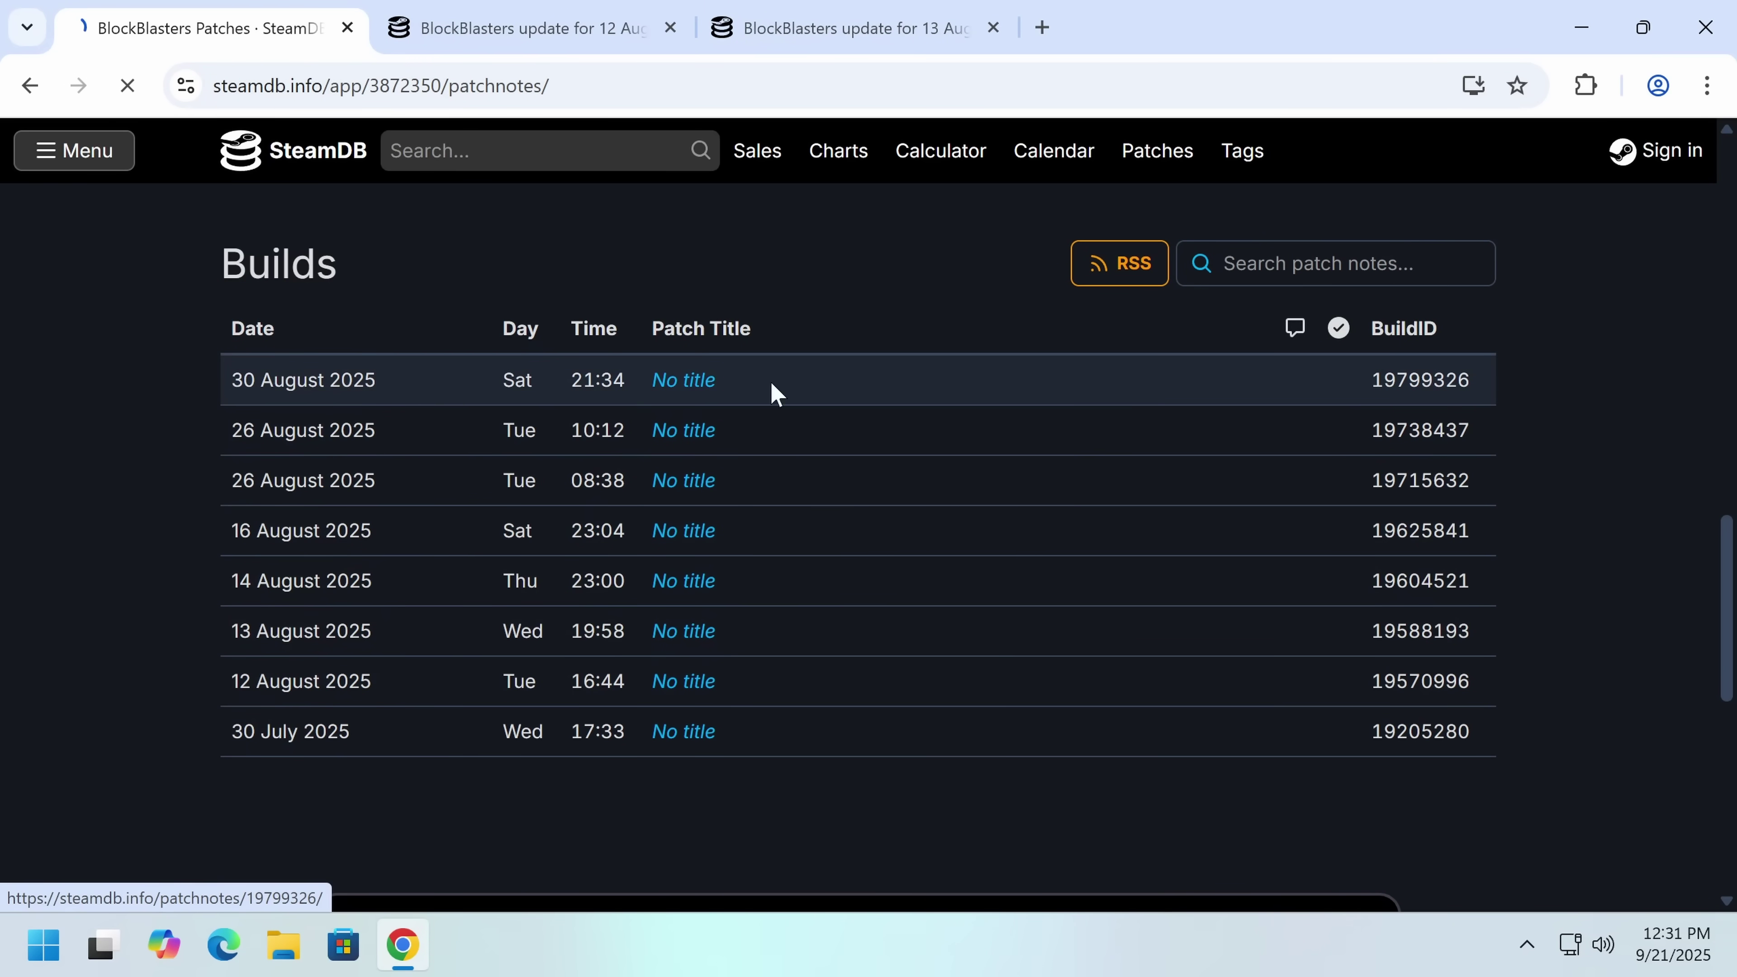
pyautogui.scroll(-5, 855, 520)
pyautogui.scroll(-4, 971, 473)
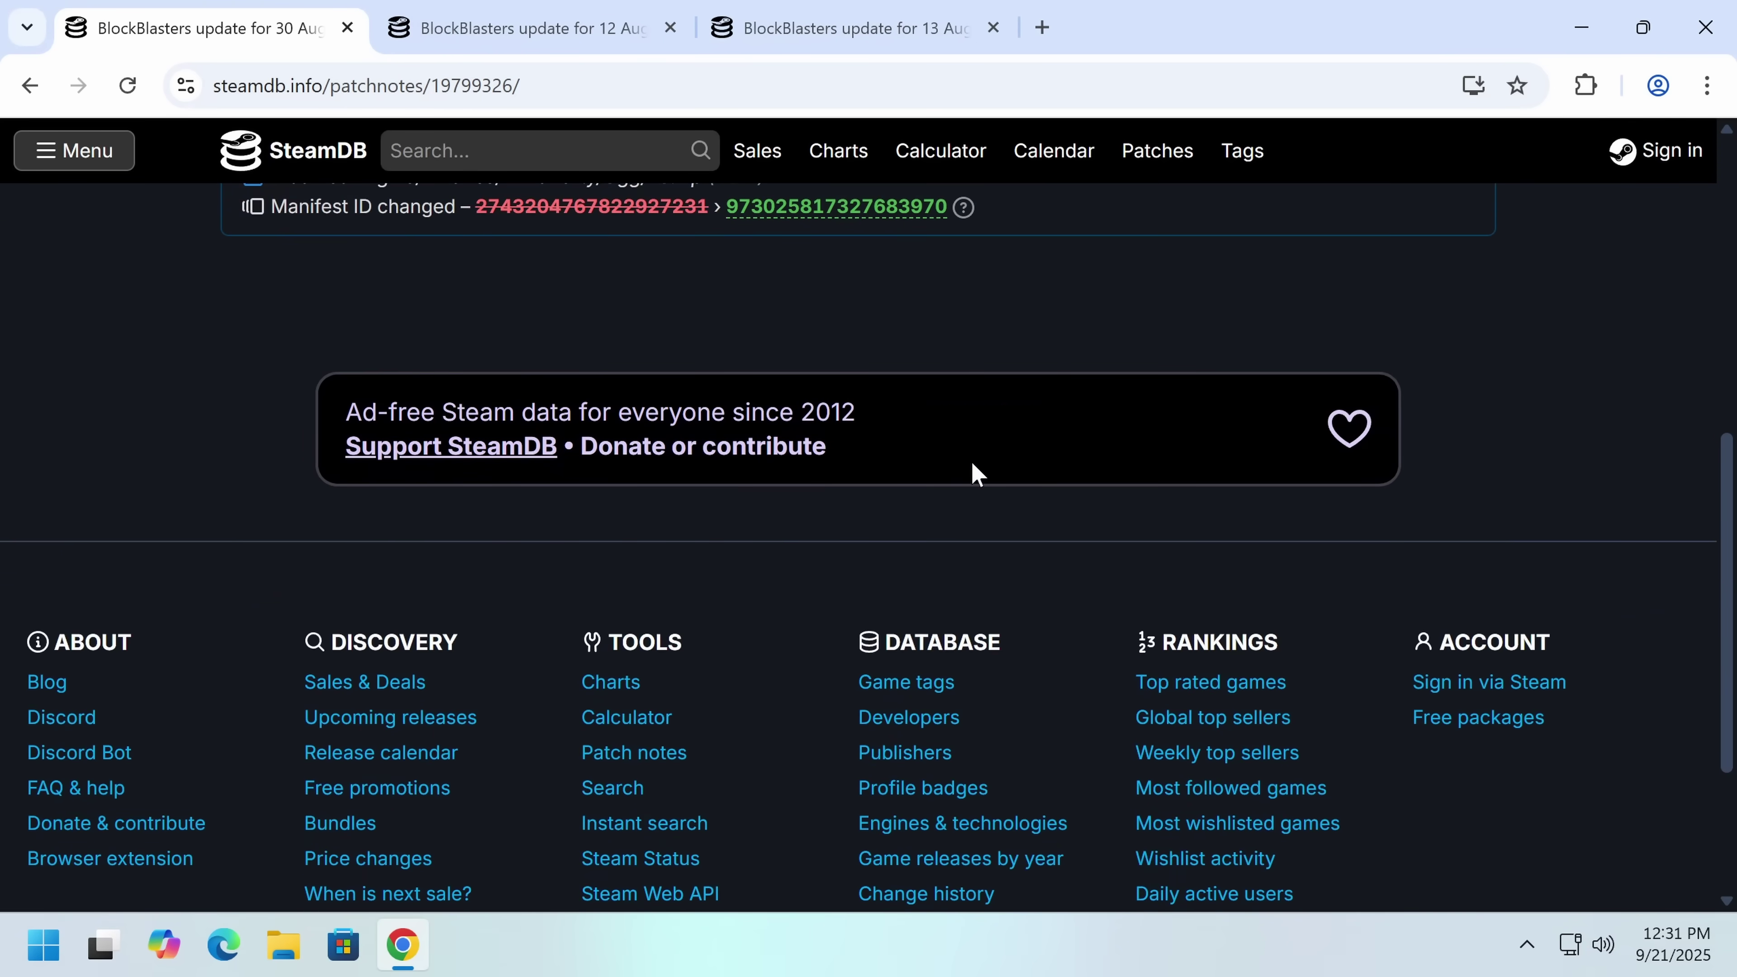
pyautogui.scroll(5, 974, 472)
pyautogui.hotkey('alt', 'Left')
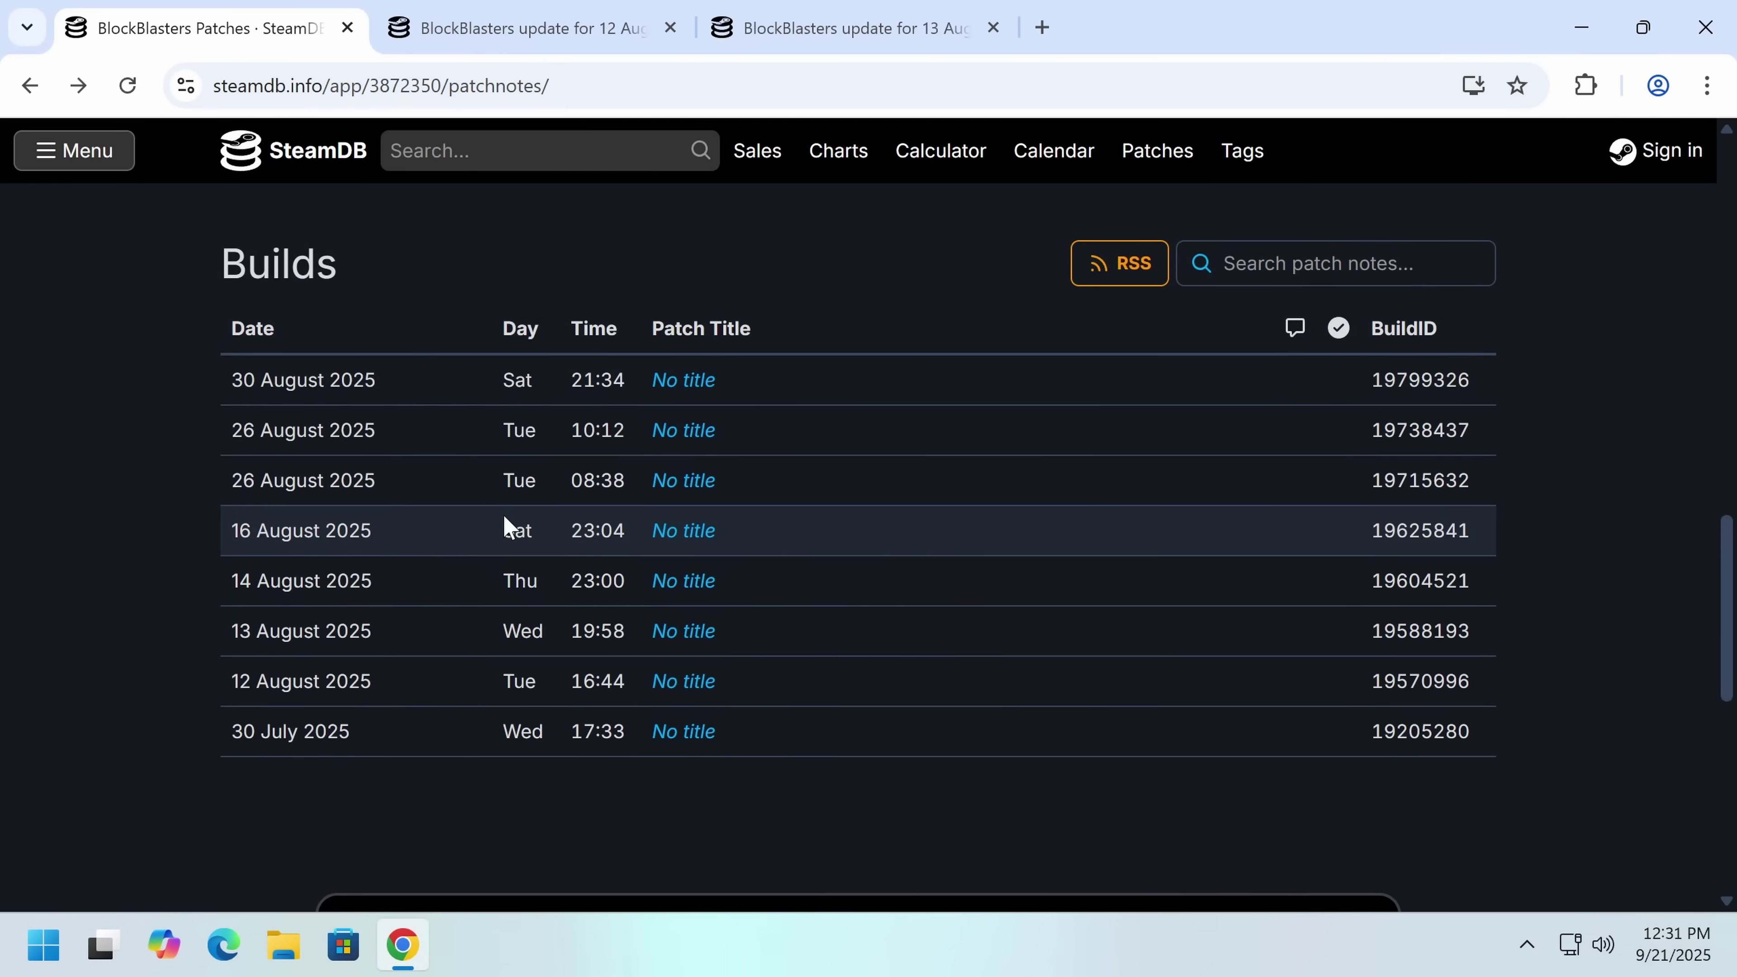
# Step: Review the removed and modified files of the 13 August 2025 build, then return to the BlockBlasters builds list
pyautogui.click(279, 633)
pyautogui.scroll(-5, 736, 718)
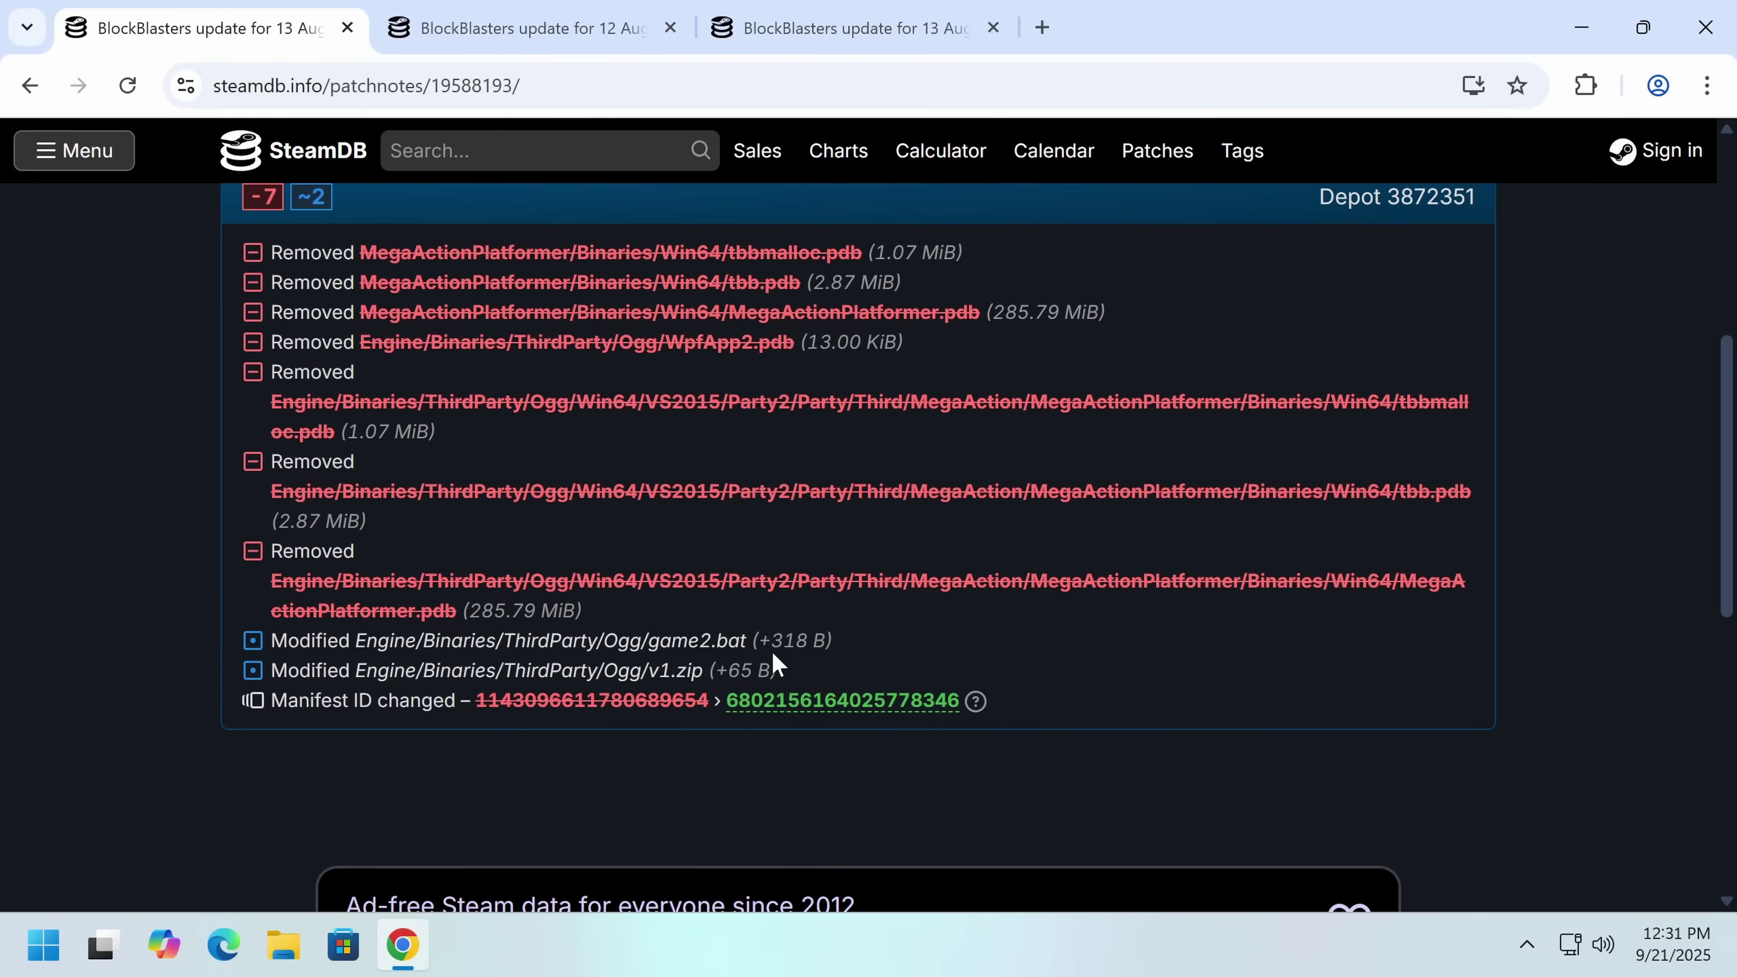
pyautogui.hotkey('alt', 'Left')
# Step: Examine the SteamDB warning, app details and community note above the BlockBlasters builds list
pyautogui.scroll(3, 780, 572)
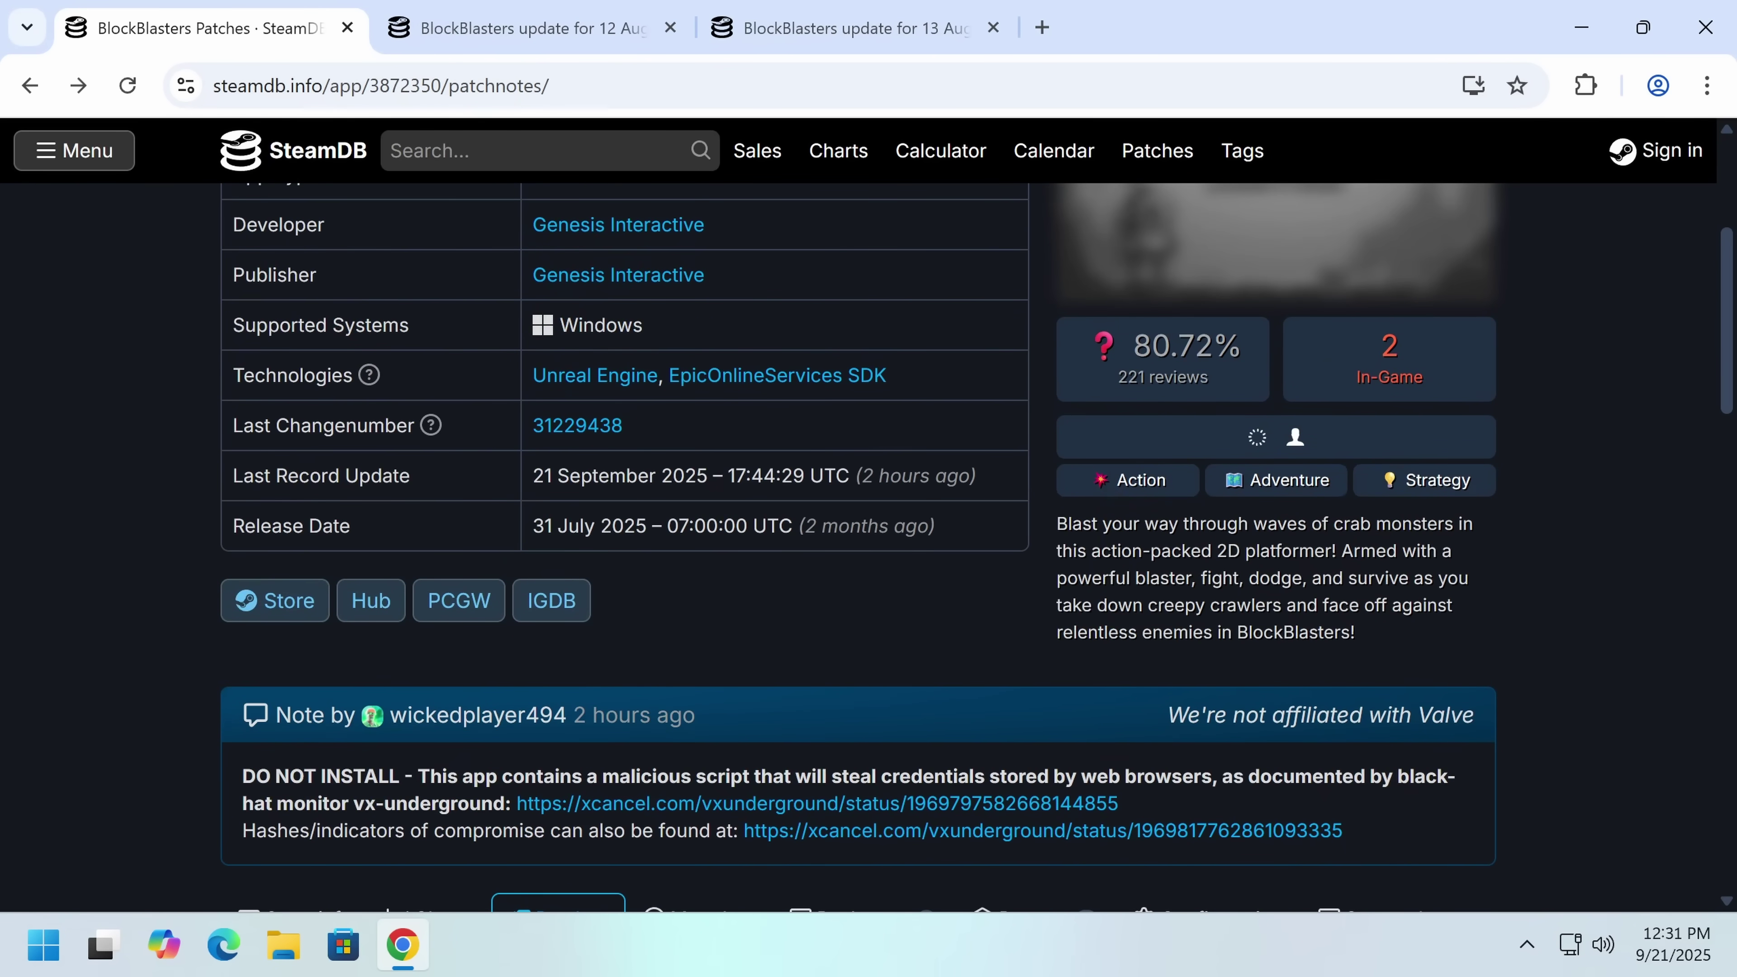
pyautogui.scroll(4, 1319, 480)
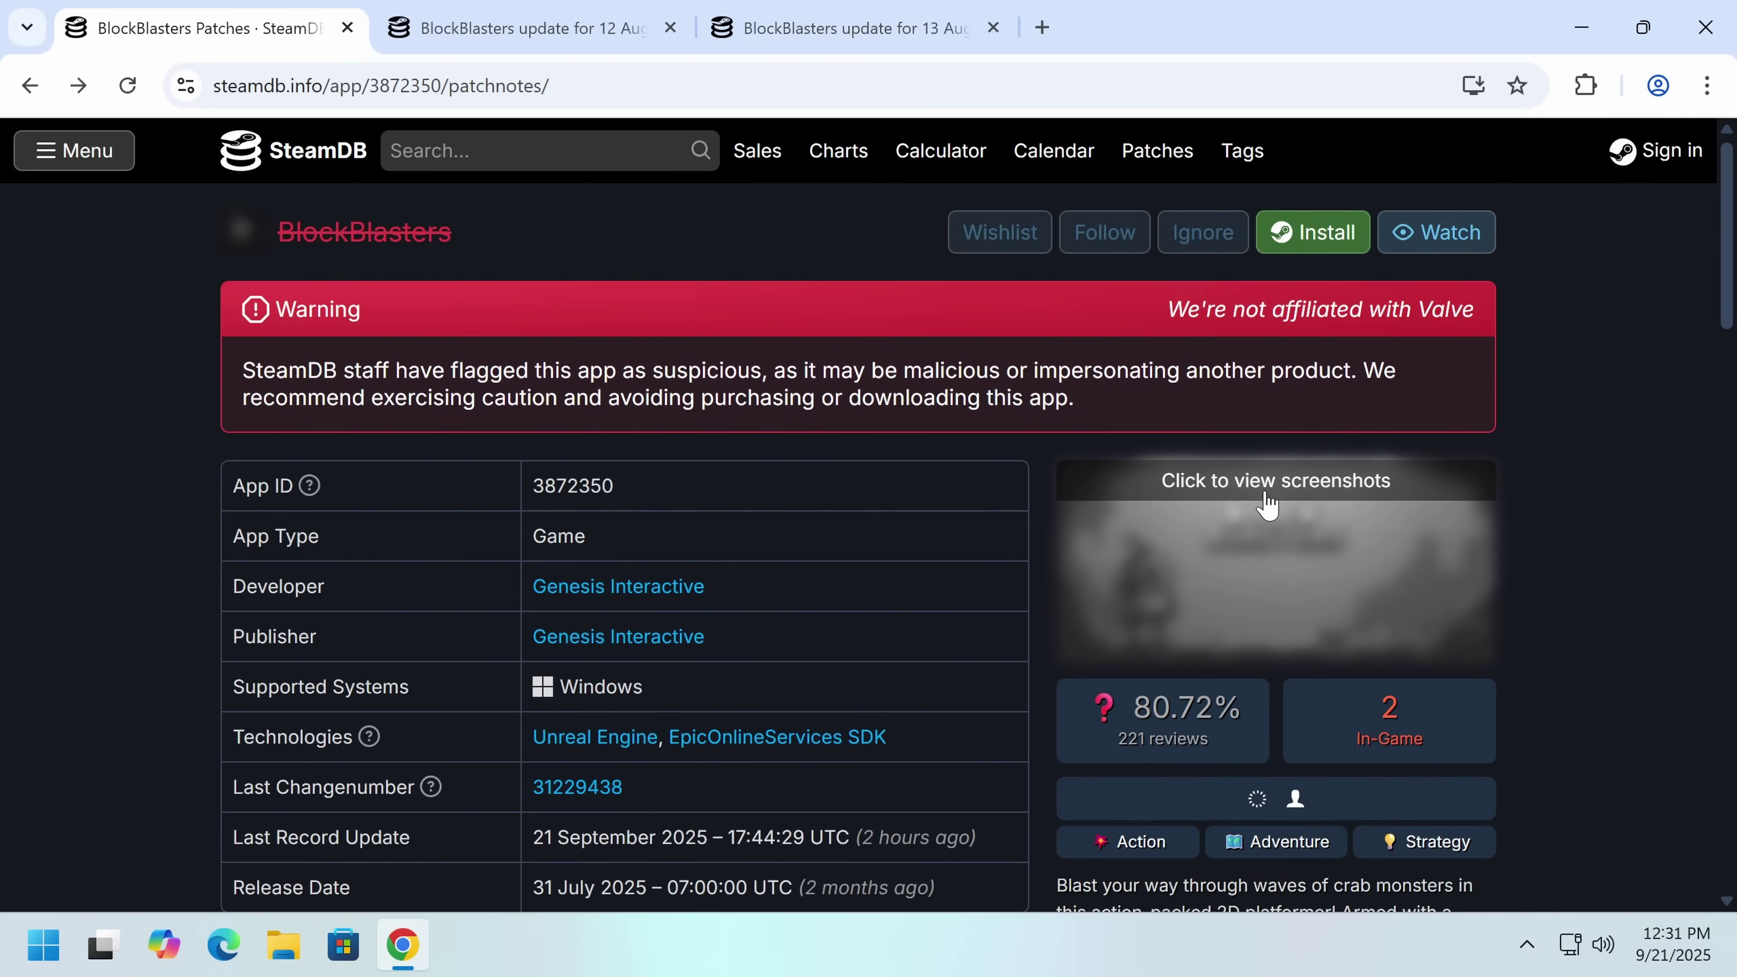
pyautogui.scroll(-2, 1136, 504)
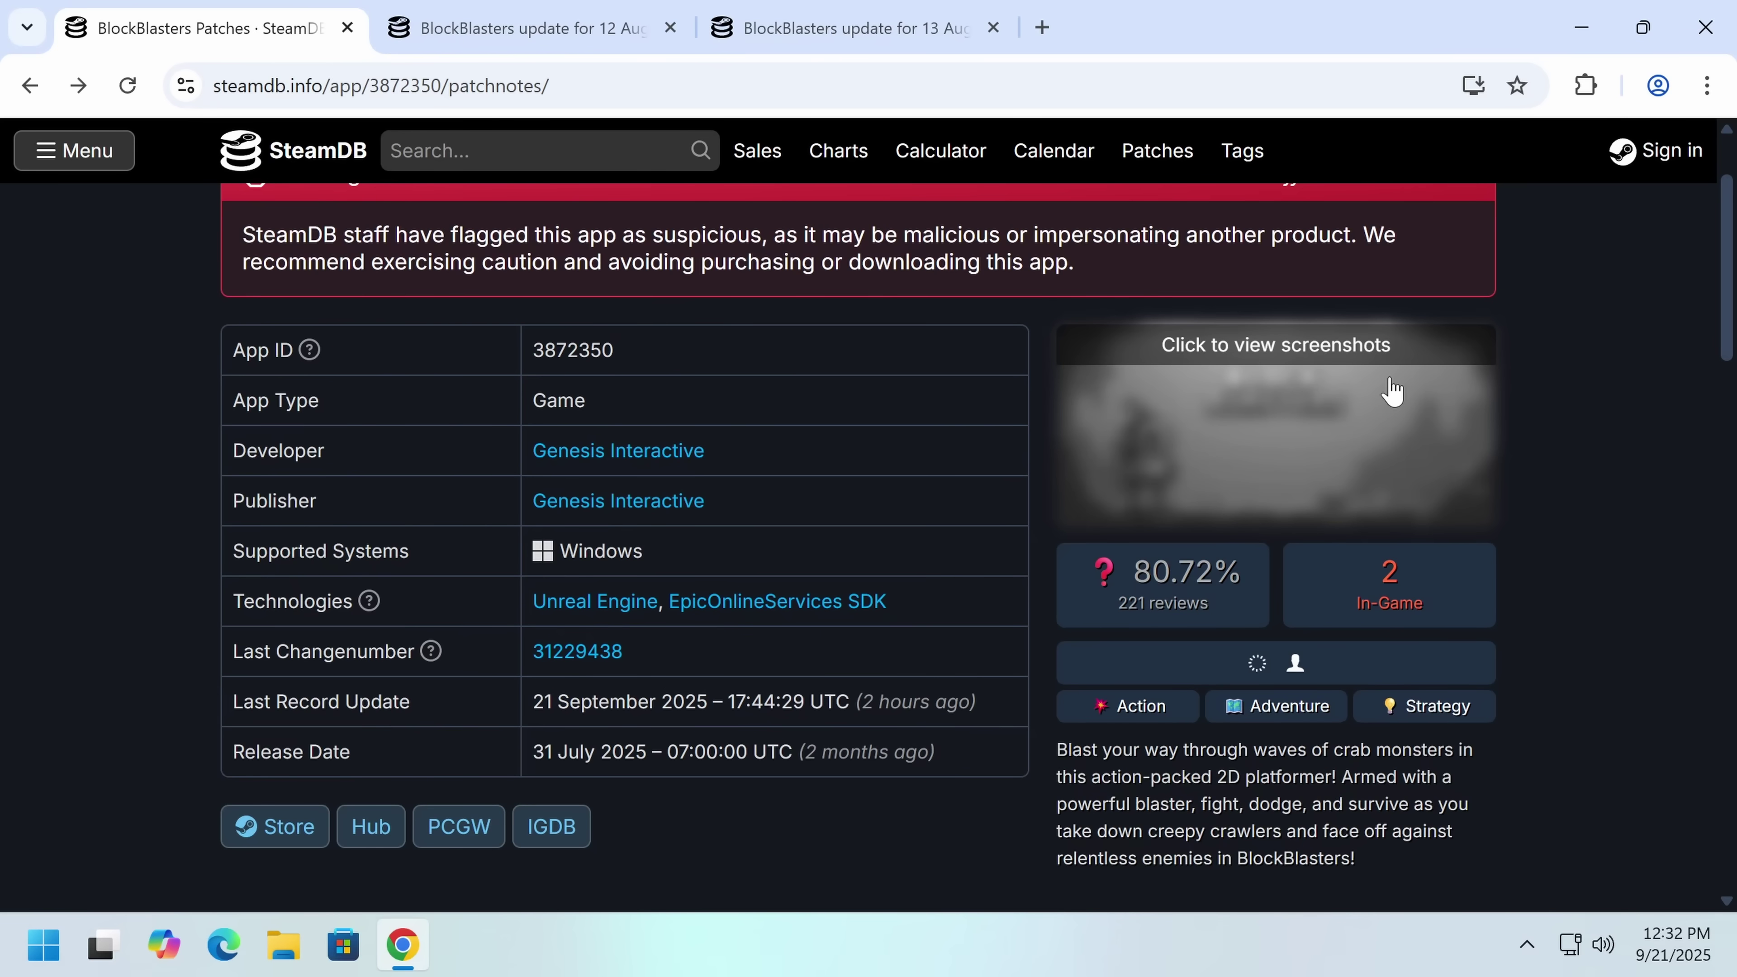
pyautogui.scroll(2, 963, 483)
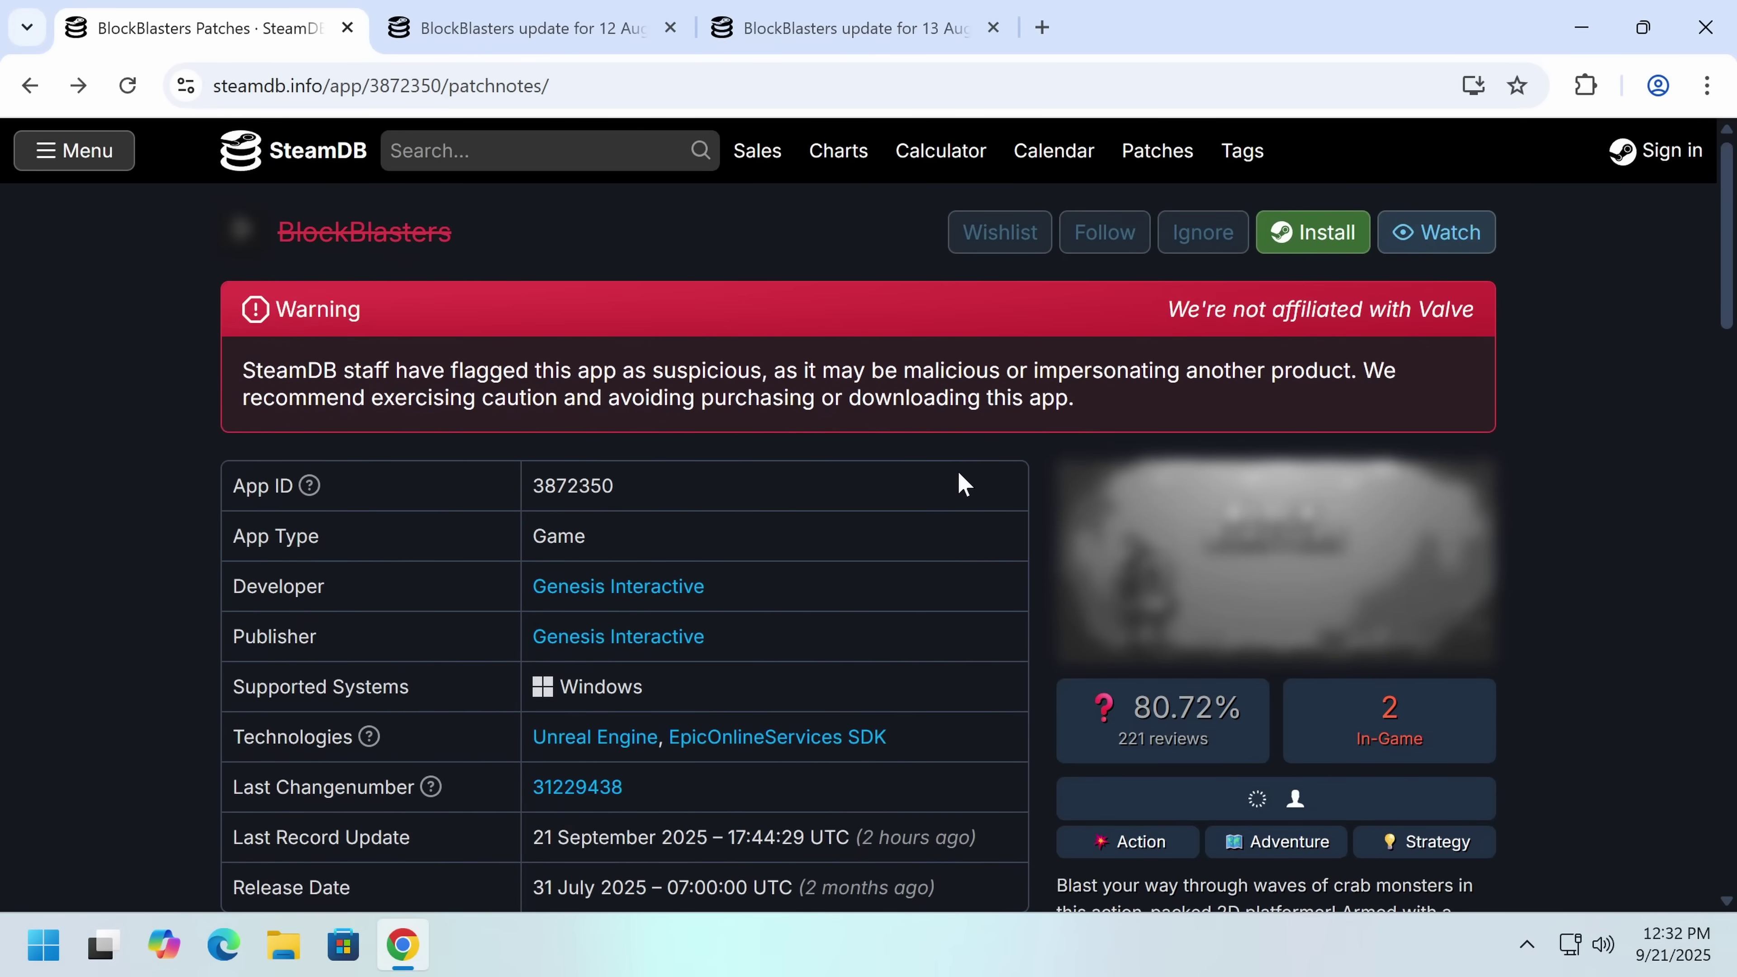
pyautogui.scroll(-15, 512, 420)
# Step: Switch to Steam and examine the BlockBlasters library page, from the game details down to the community screenshots
pyautogui.scroll(-10, 517, 507)
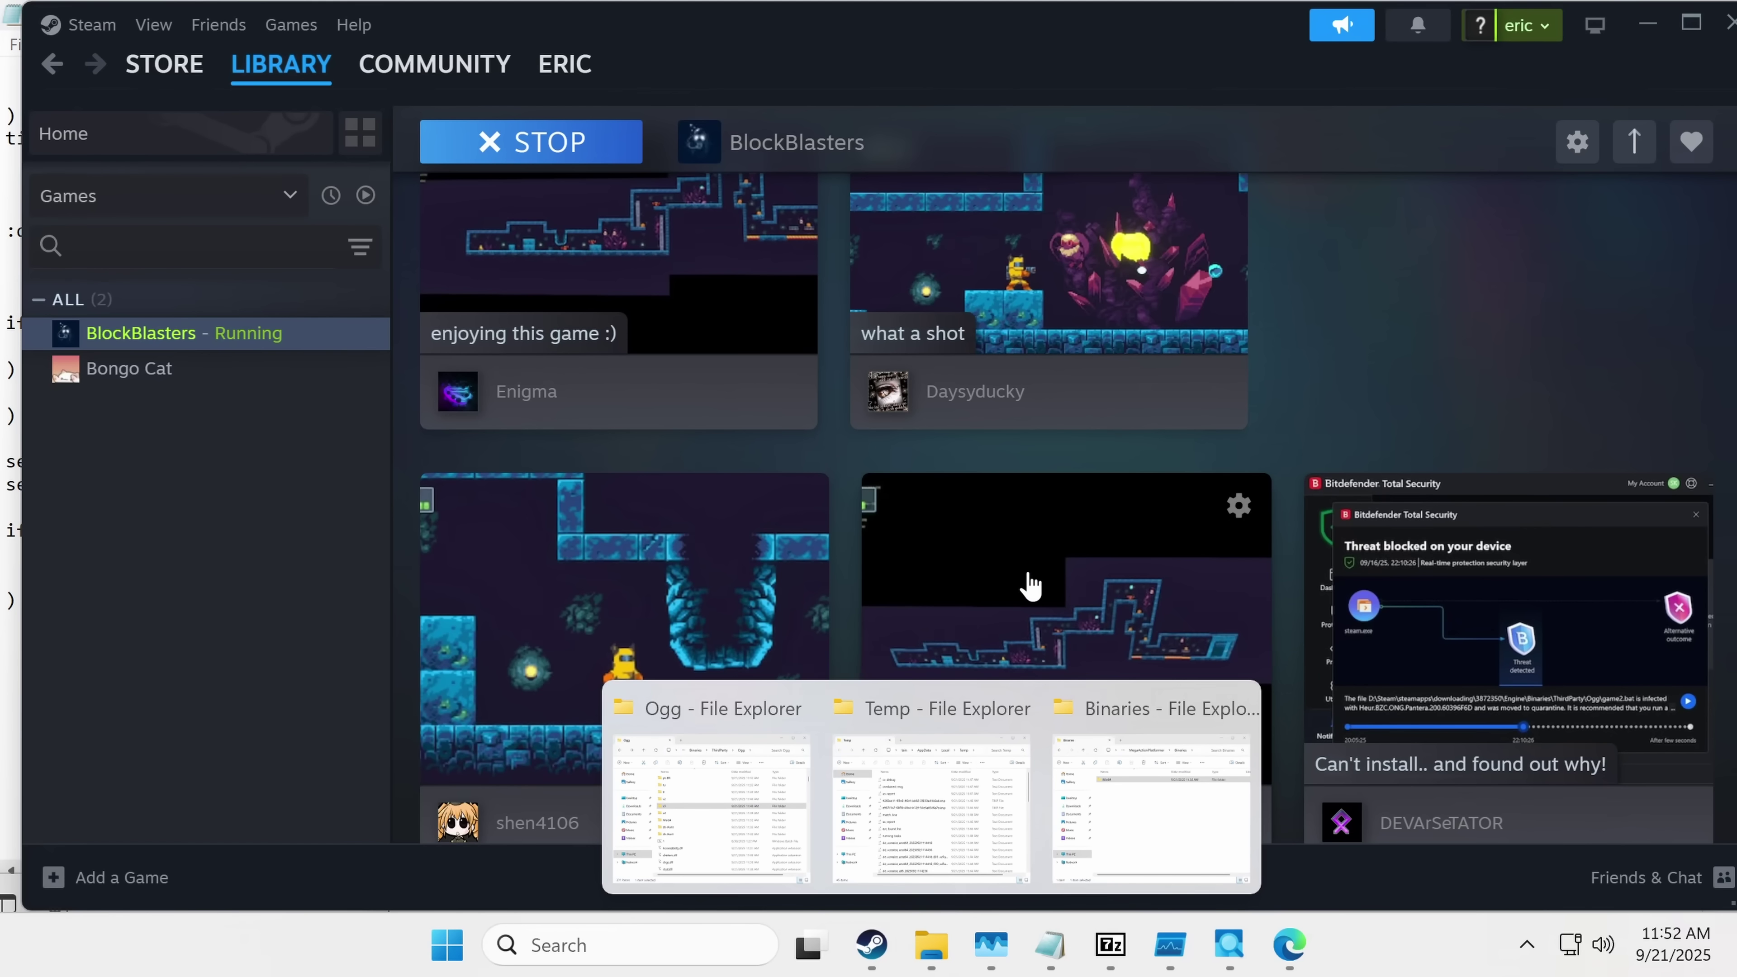
pyautogui.scroll(-4, 1028, 581)
pyautogui.scroll(15, 1027, 581)
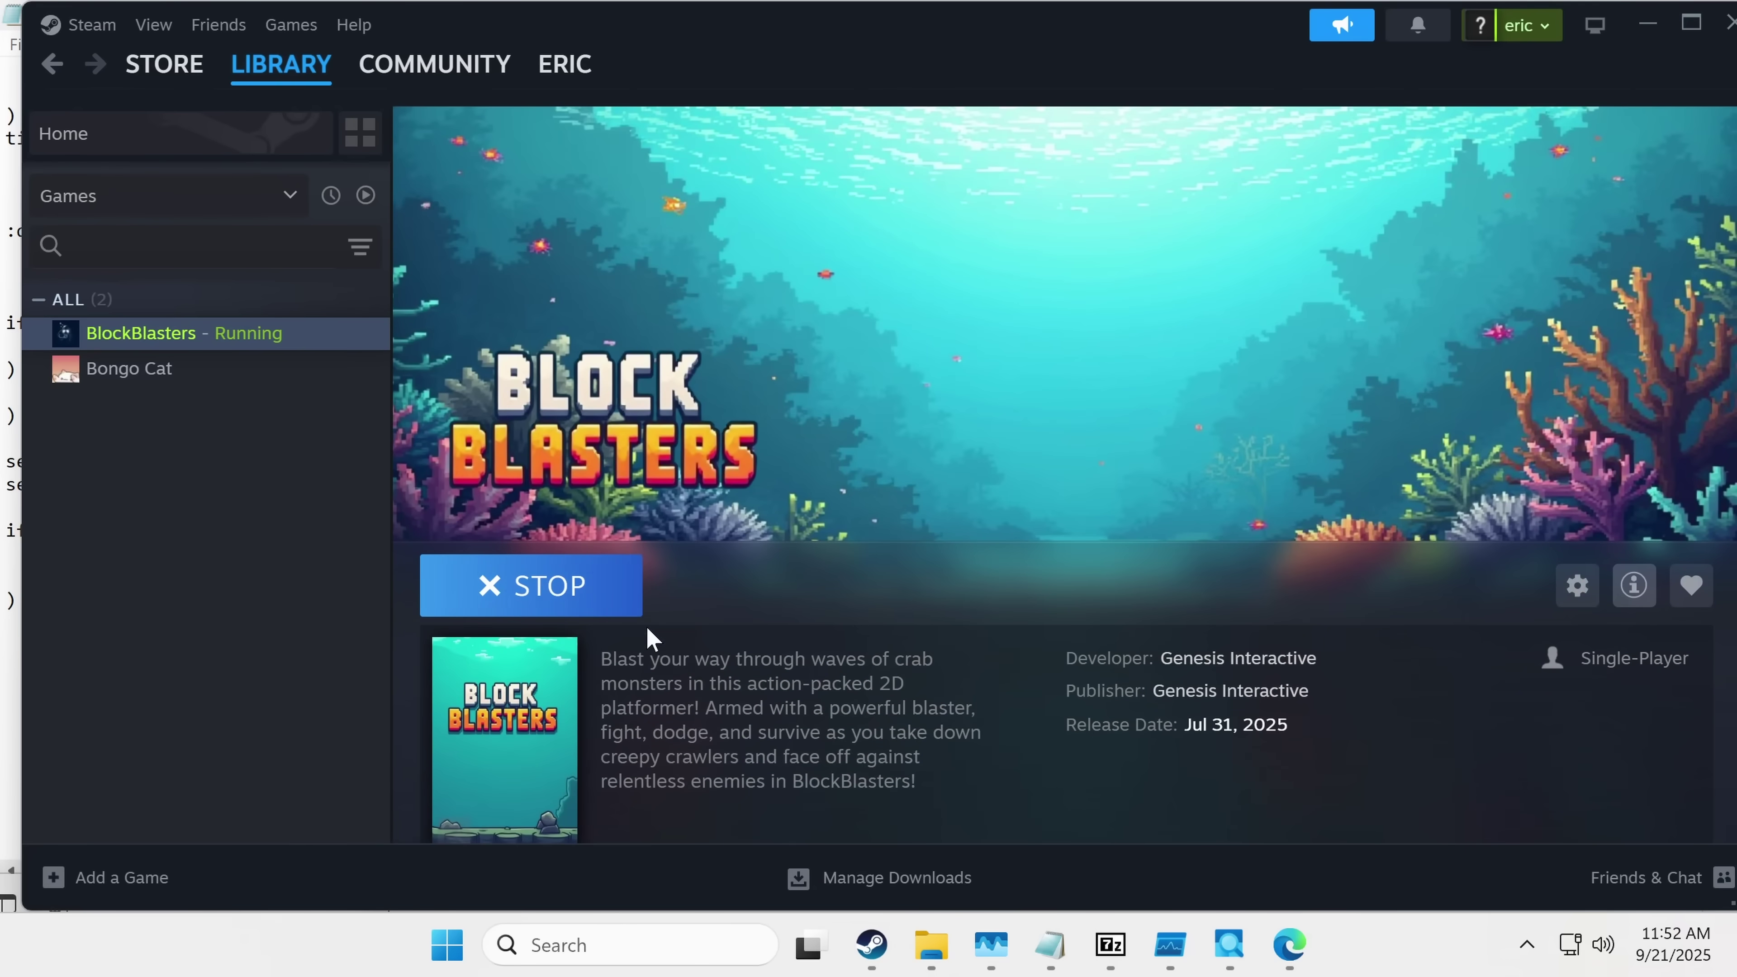
pyautogui.click(718, 682)
pyautogui.scroll(-10, 954, 491)
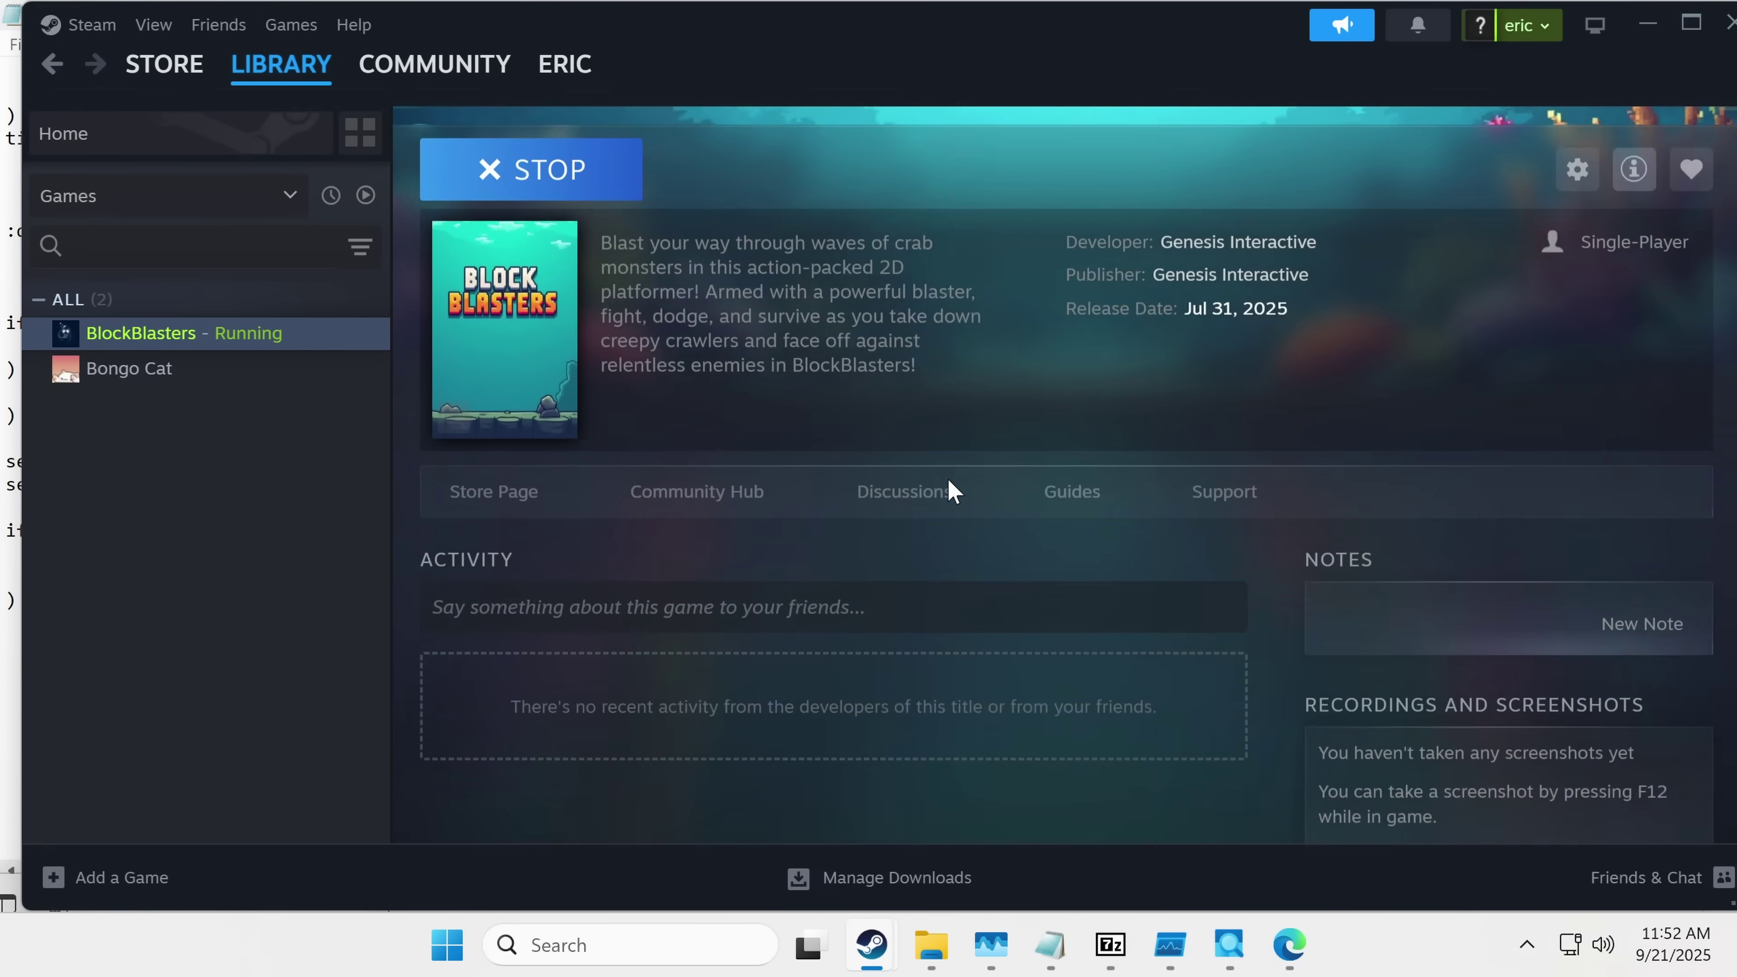
pyautogui.scroll(-10, 954, 491)
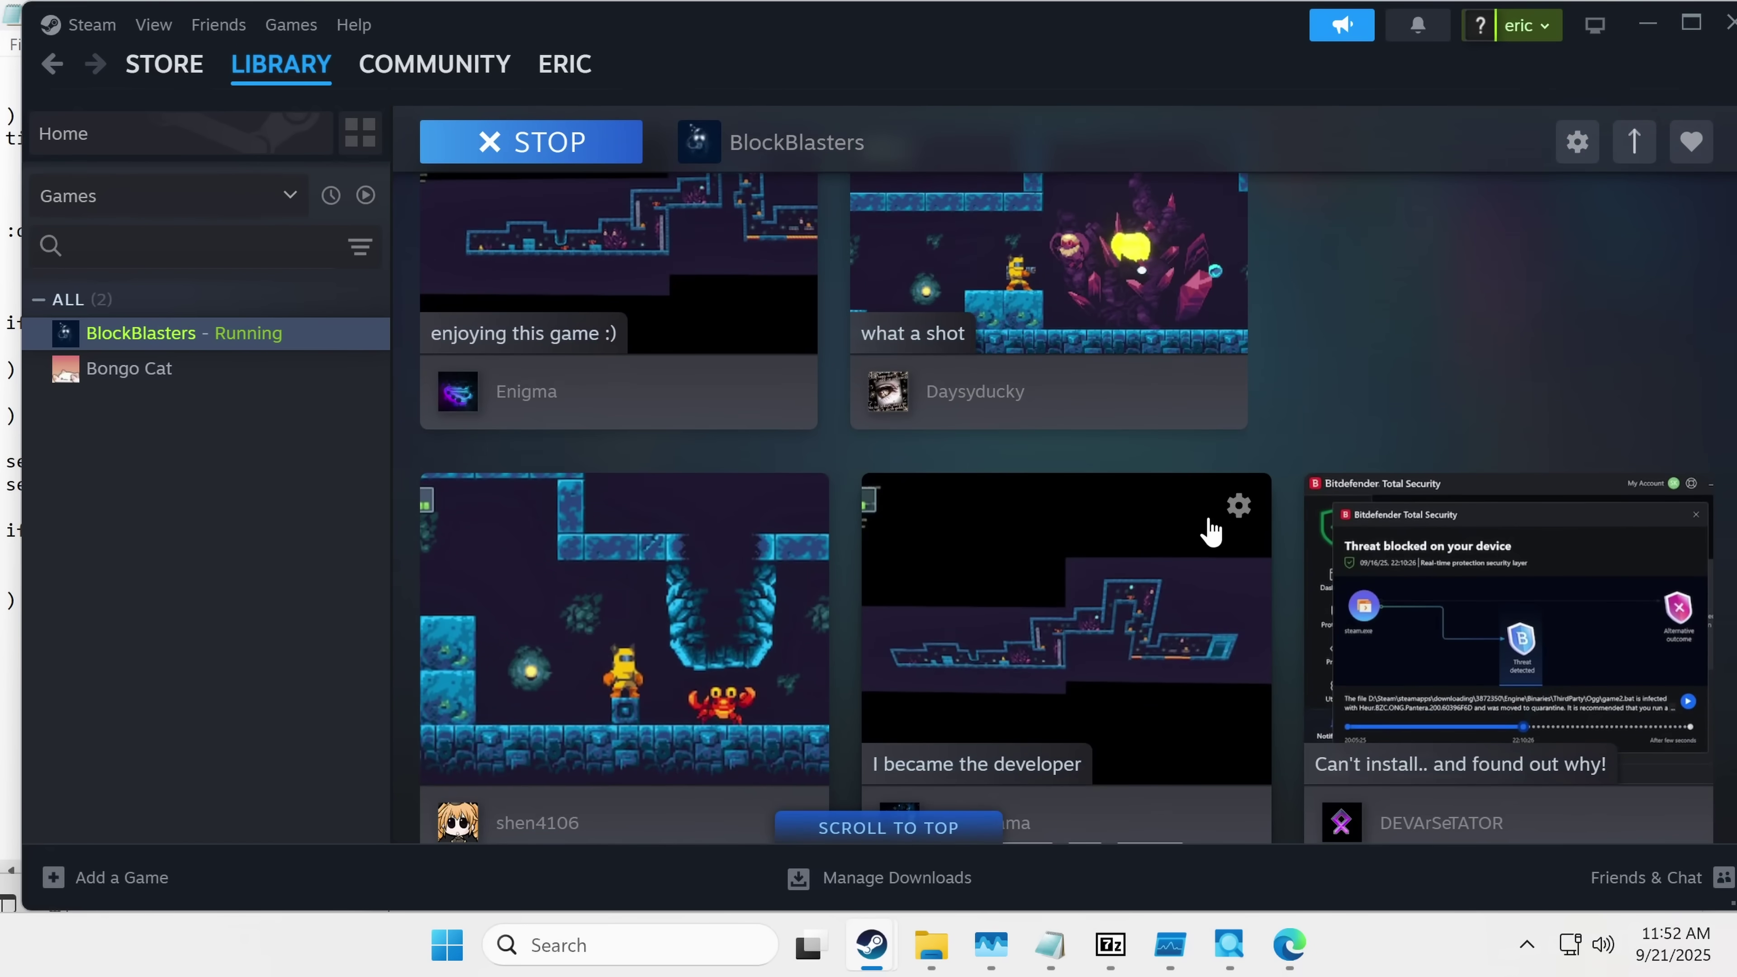